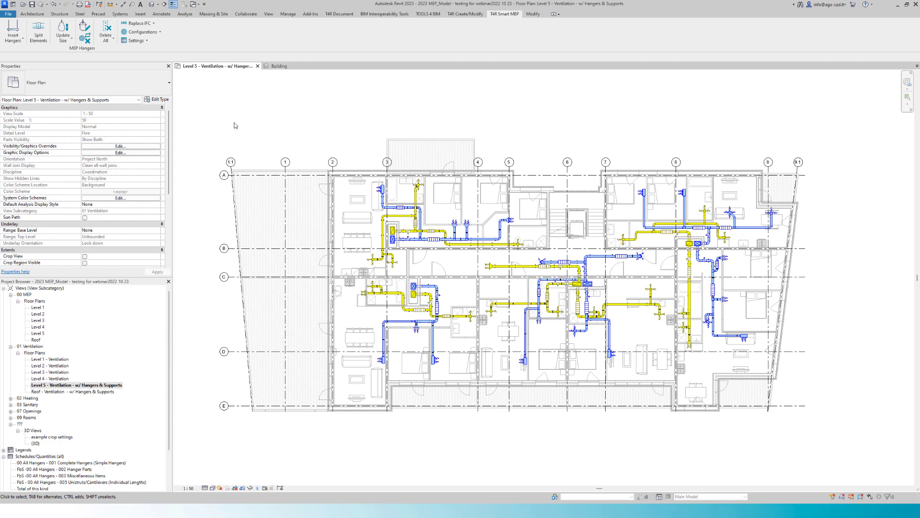
- Undock the MEP Hangers tools from the ribbon and float them over the upper part of the floor plan
left_click_drag(86, 51, 780, 129)
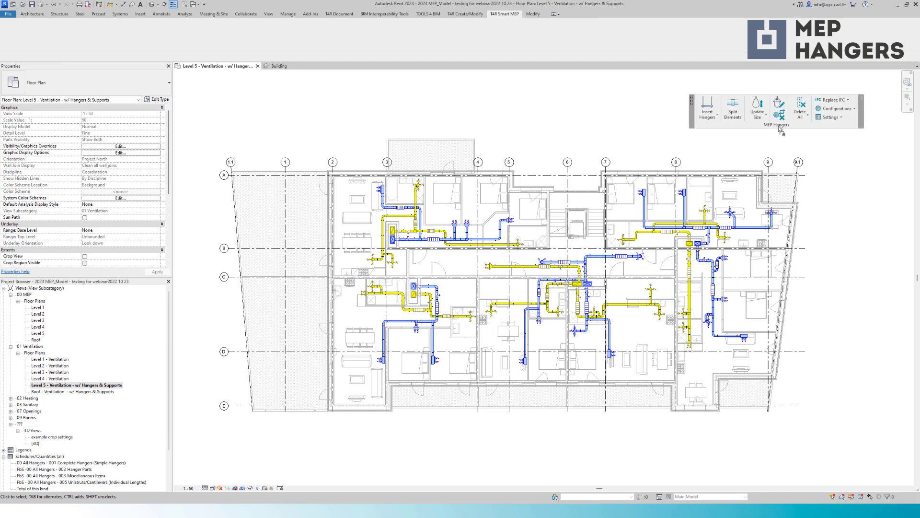
- Examine the ventilation ducts and existing hangers on the Level 5 plan, including the apartment between grids 7 and 9.1
scroll(532, 211, "up", 1)
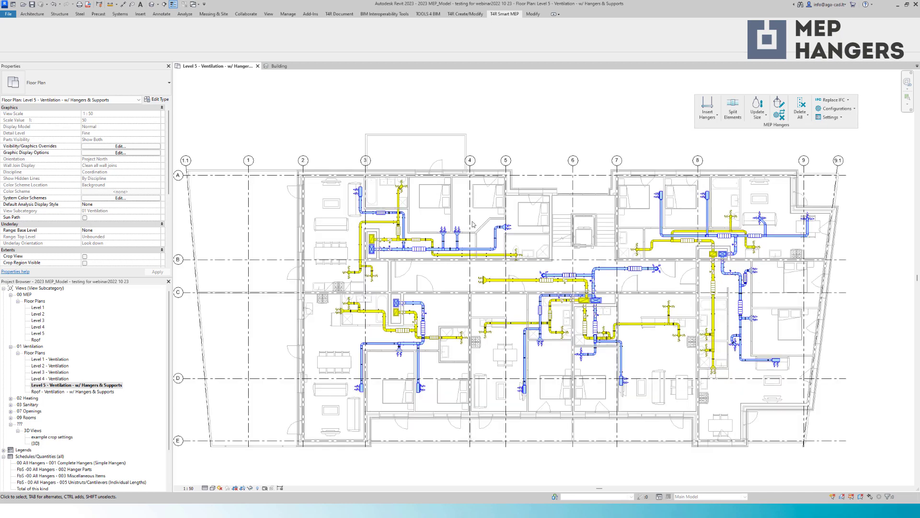
middle_click_drag(532, 211, 505, 166)
scroll(360, 152, "up", 8)
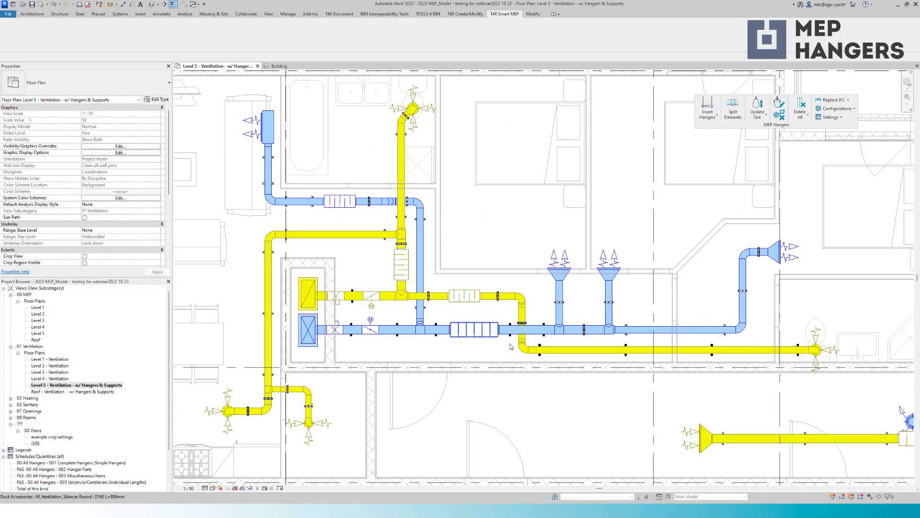
middle_click_drag(506, 357, 492, 306)
scroll(492, 305, "down", 8)
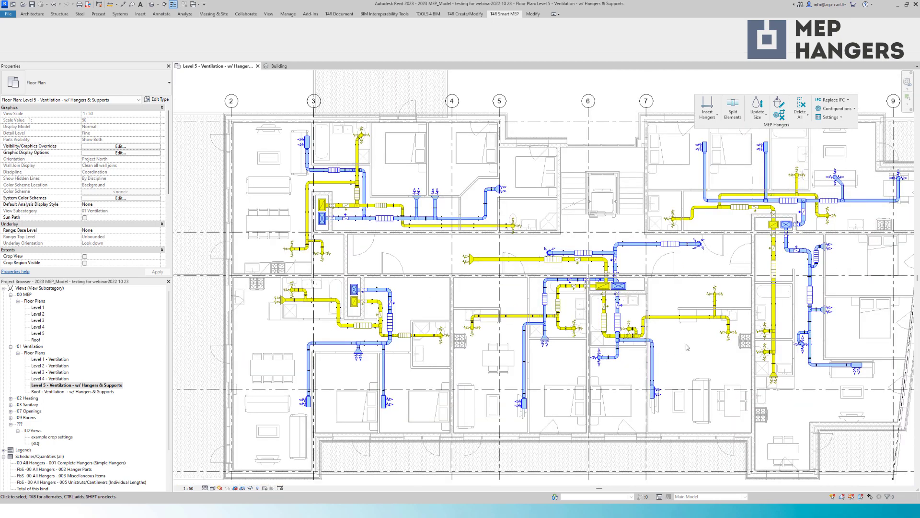
scroll(452, 346, "up", 1)
middle_click_drag(452, 345, 289, 387)
scroll(456, 213, "up", 3)
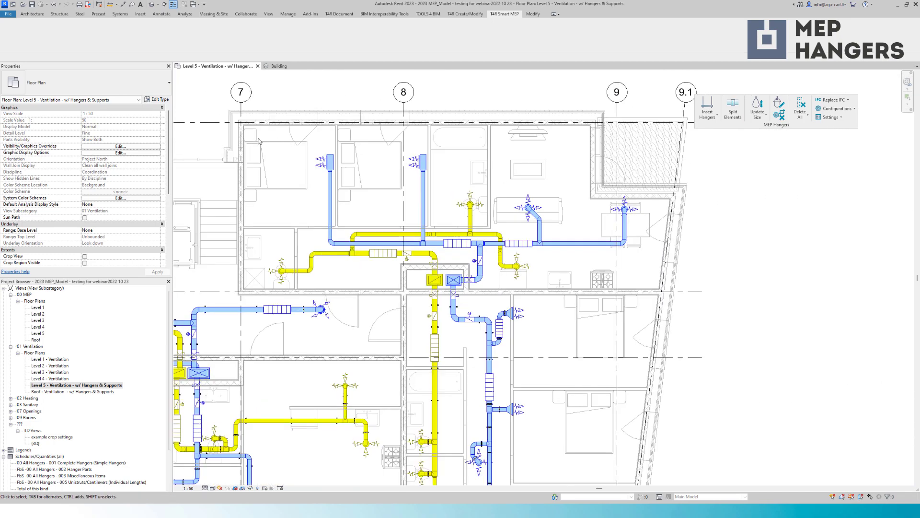
left_click_drag(248, 138, 710, 305)
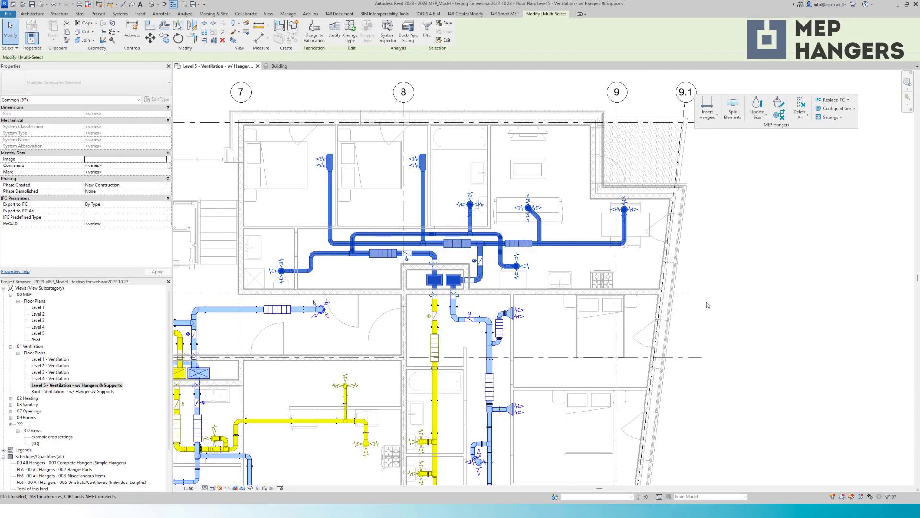
left_click(570, 174)
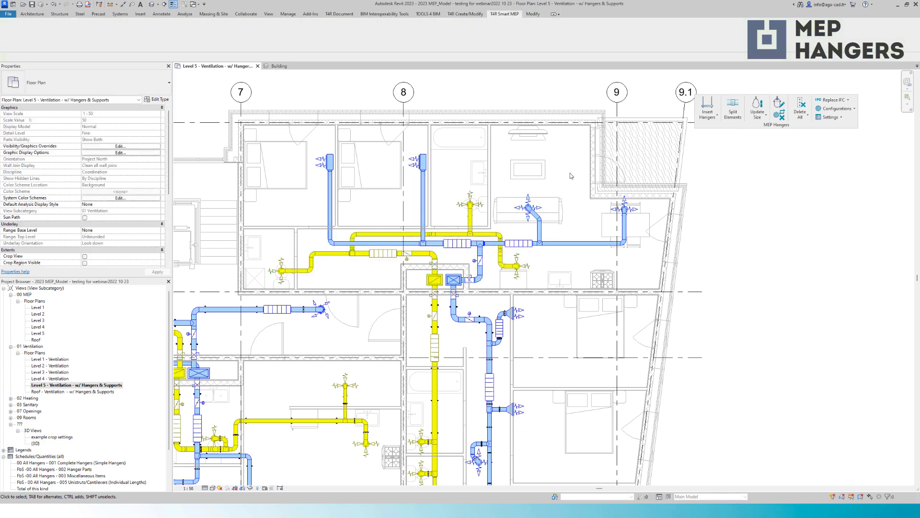
- Start hanger insertion for four 160 mm ducts beside the silencers and shaft, using M_Ducts - Floor-Roof (Search Top) - Max Spacing
scroll(352, 256, "up", 6)
scroll(370, 270, "up", 2)
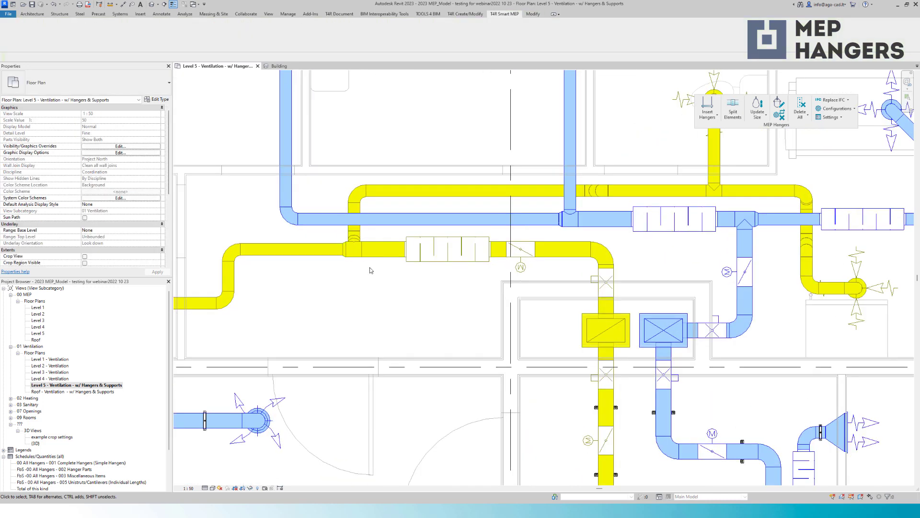
left_click(377, 259)
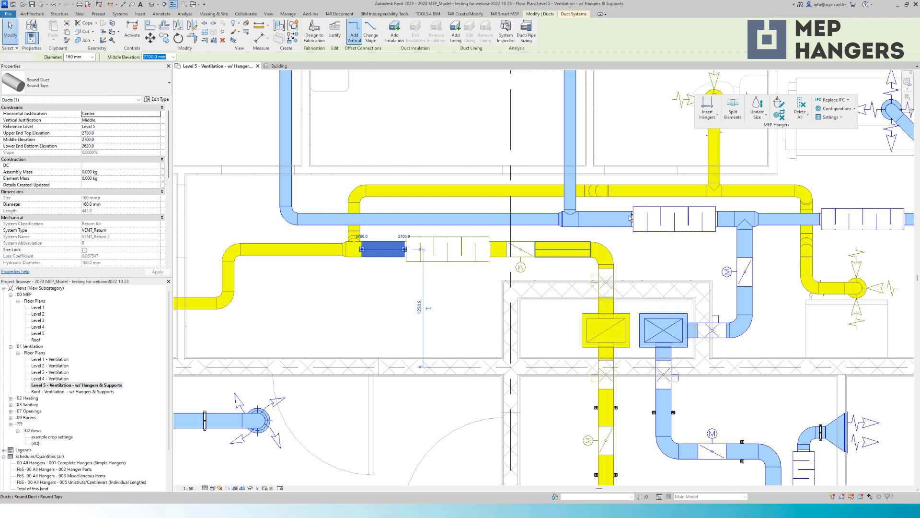
left_click(575, 249, "ctrl")
left_click(604, 218, "ctrl")
left_click(745, 301, "ctrl")
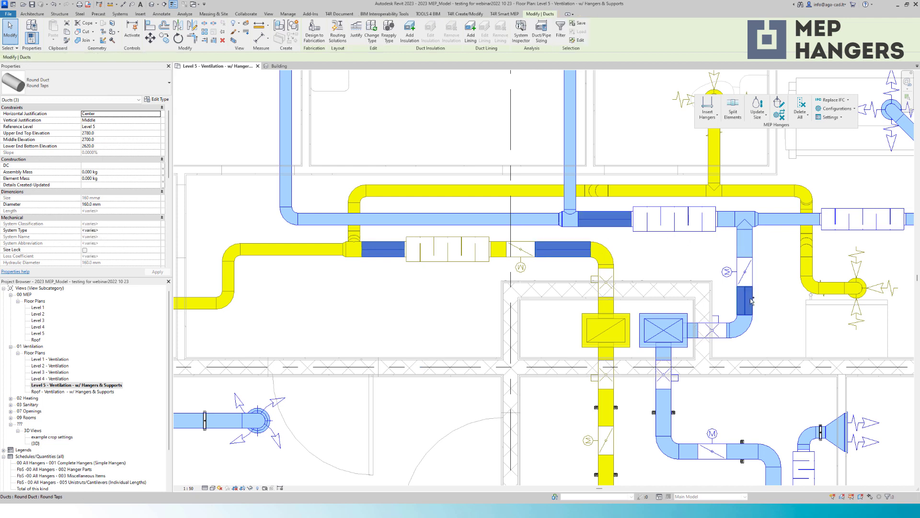
left_click(708, 105)
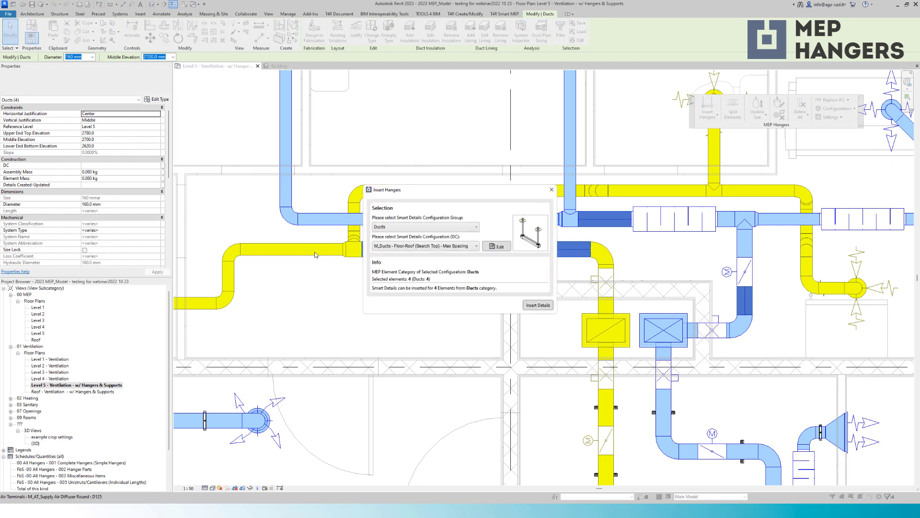
left_click(438, 246)
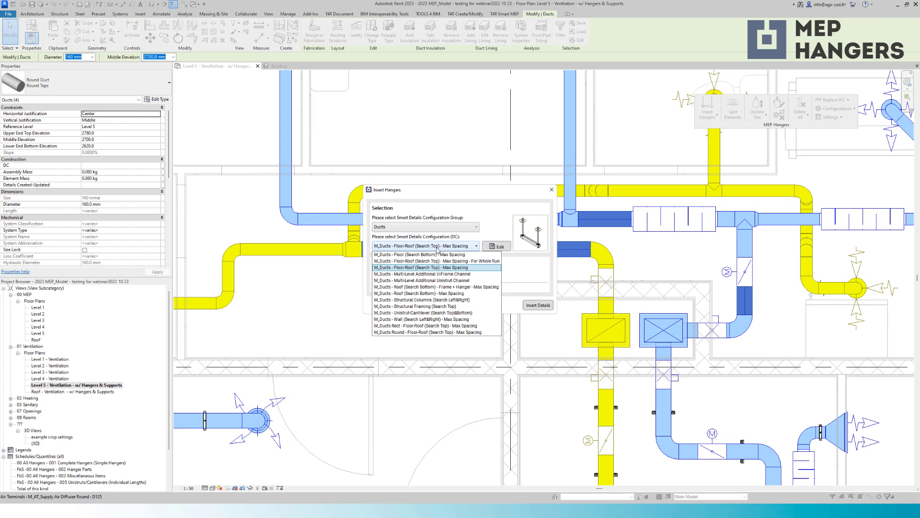
- Review the selected configuration's hanger and spacing settings, save it, and insert the hangers on the four ducts
left_click(500, 247)
left_click(500, 247)
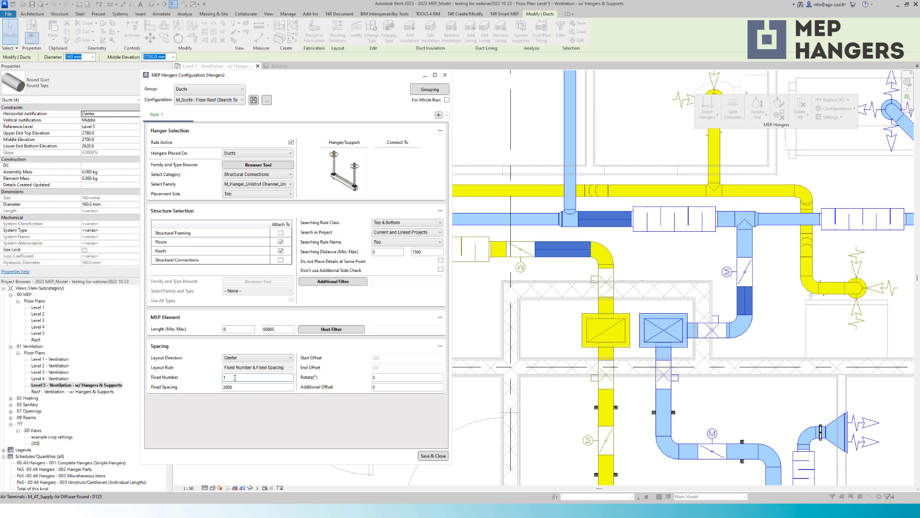
left_click(433, 456)
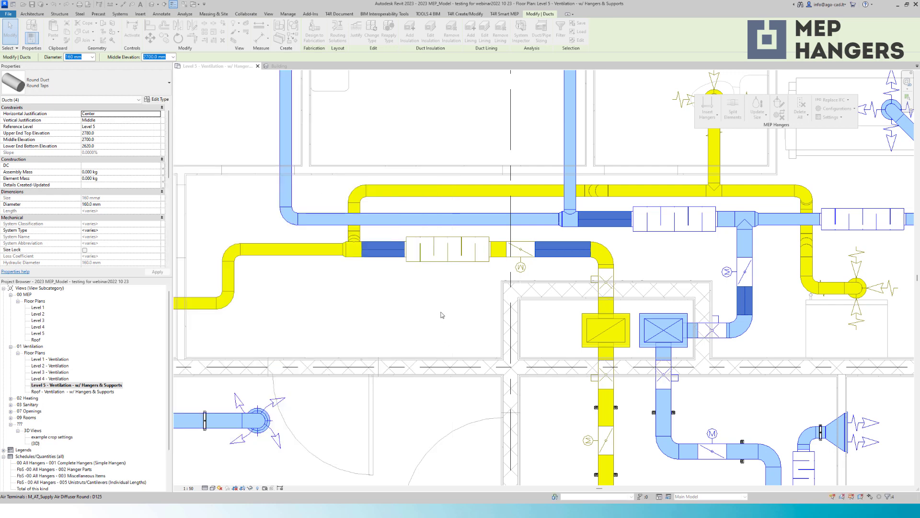
left_click(538, 306)
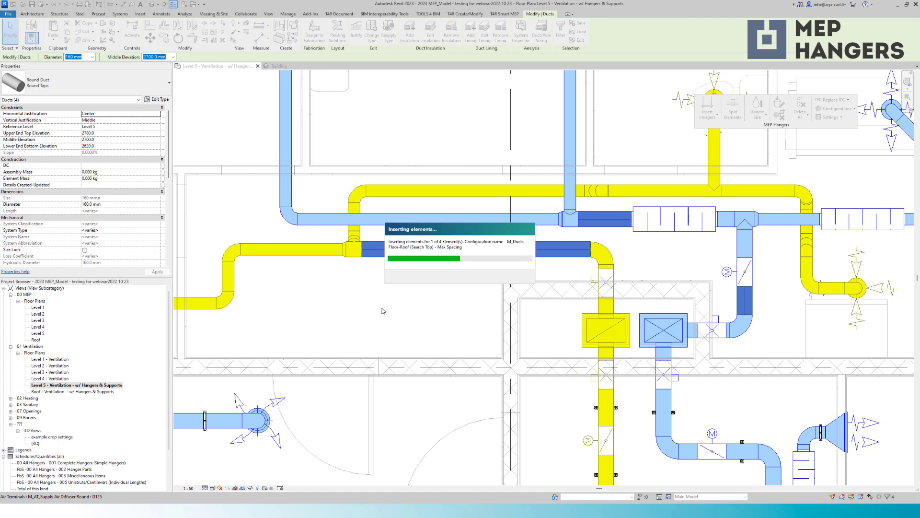
scroll(384, 311, "down", 3)
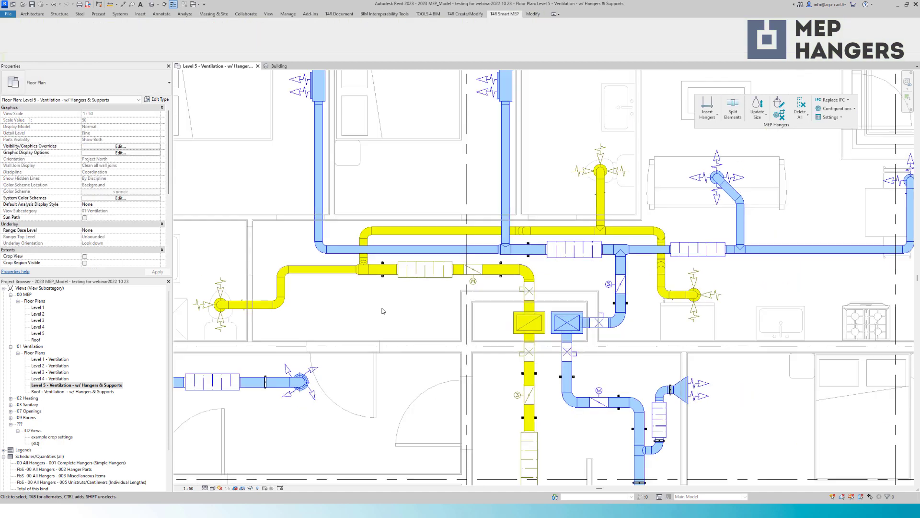
middle_click_drag(640, 315, 601, 327)
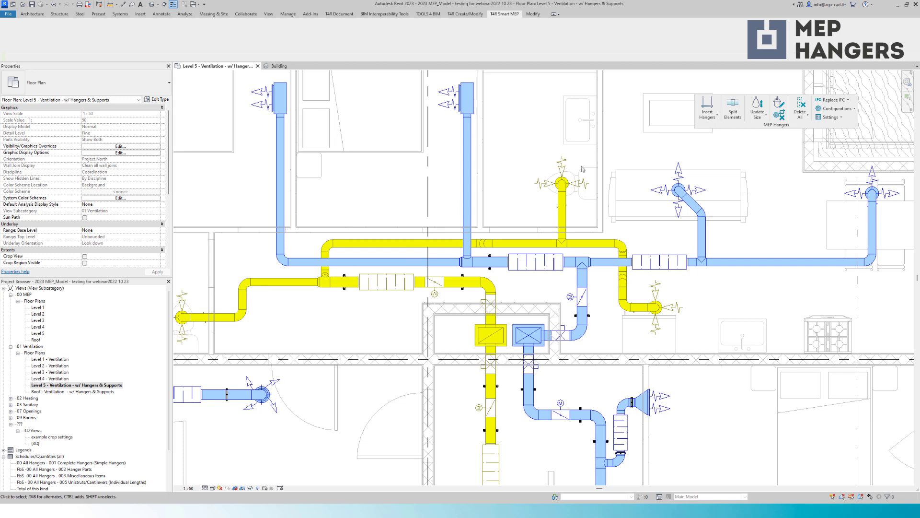
- Check the Smart Detail Configuration assigned in the type properties of the 125 mm Round Taps return duct
left_click(709, 115)
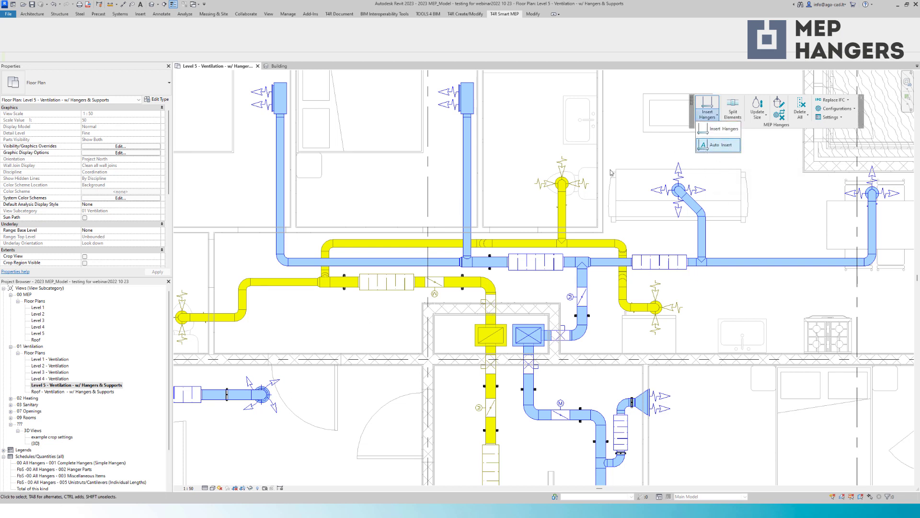
left_click(283, 282)
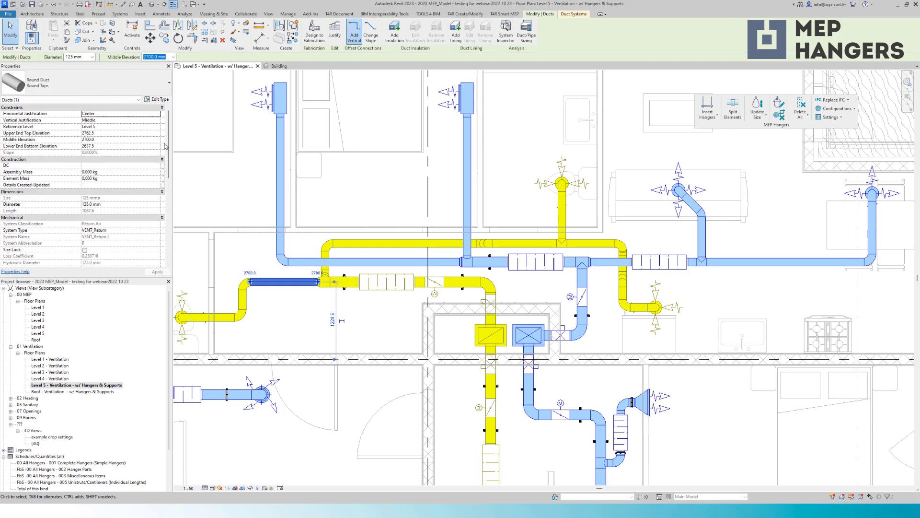
left_click(158, 100)
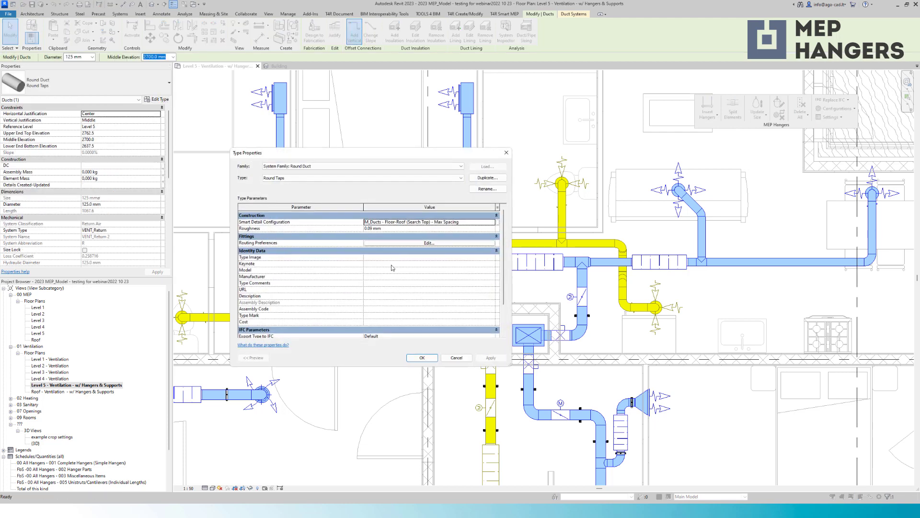
left_click(466, 223)
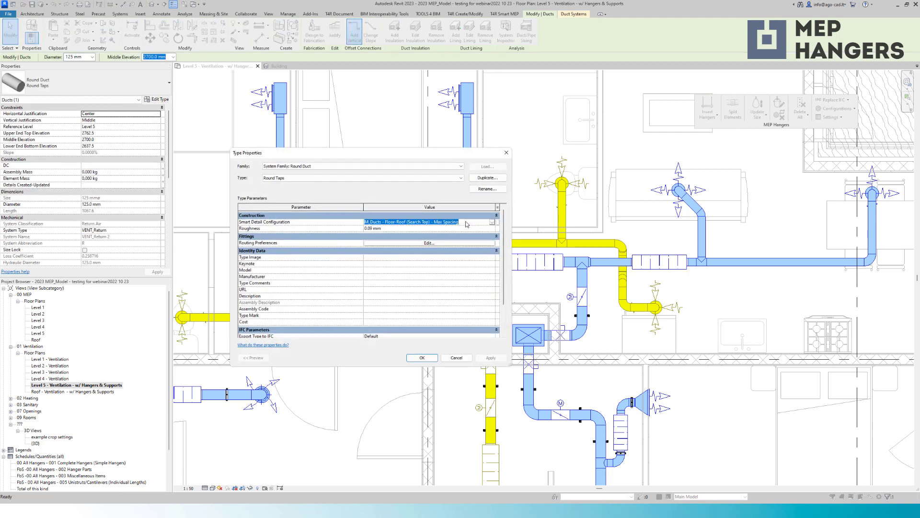
left_click(422, 357)
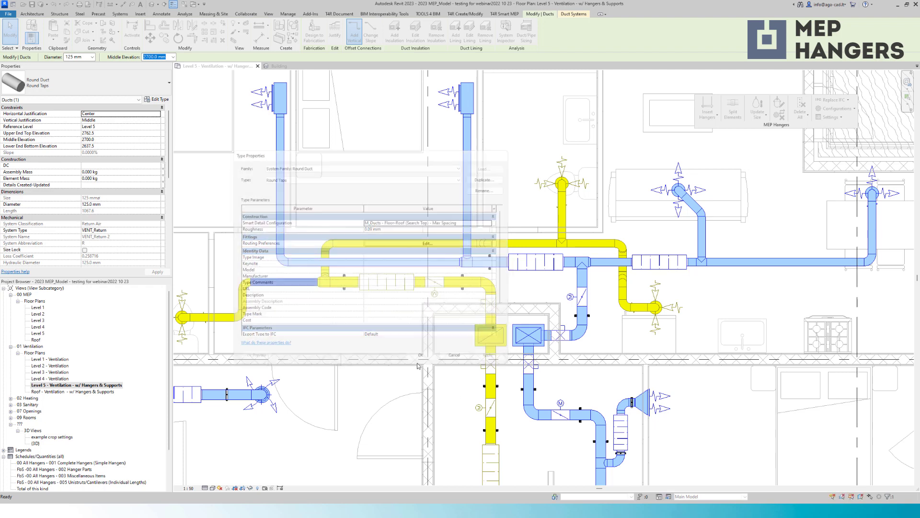
left_click(389, 339)
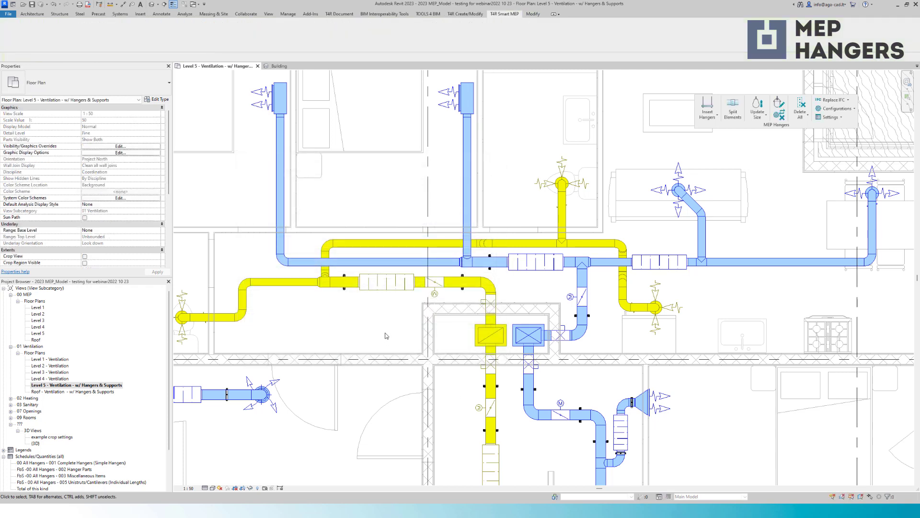
- Change the ducts configuration's hanger family to M_Hanger_Two-Screw Clamp_Anchor Connection with M10 Rod and save it
left_click(834, 109)
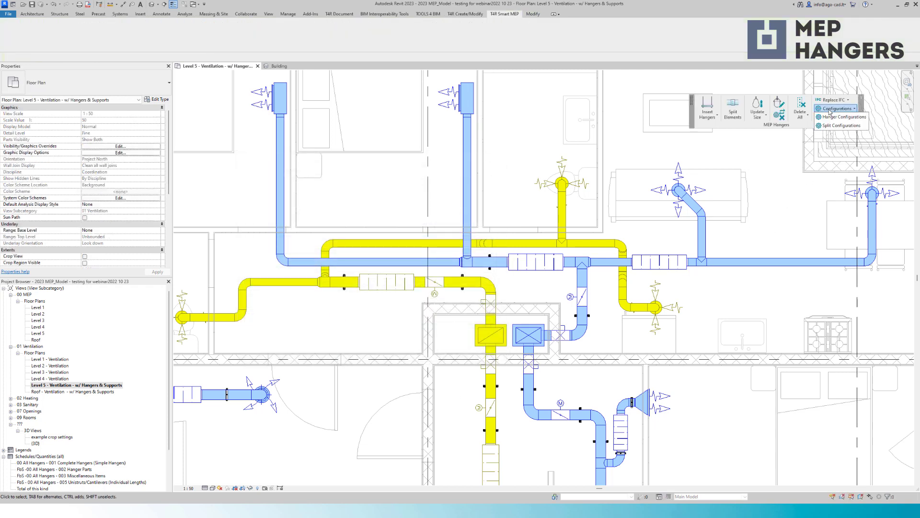
left_click(833, 117)
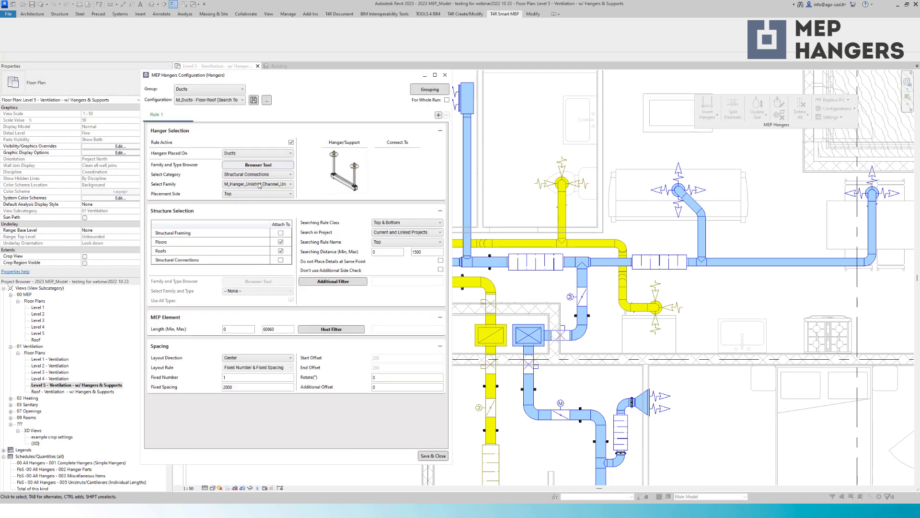
left_click(258, 164)
left_click(205, 120)
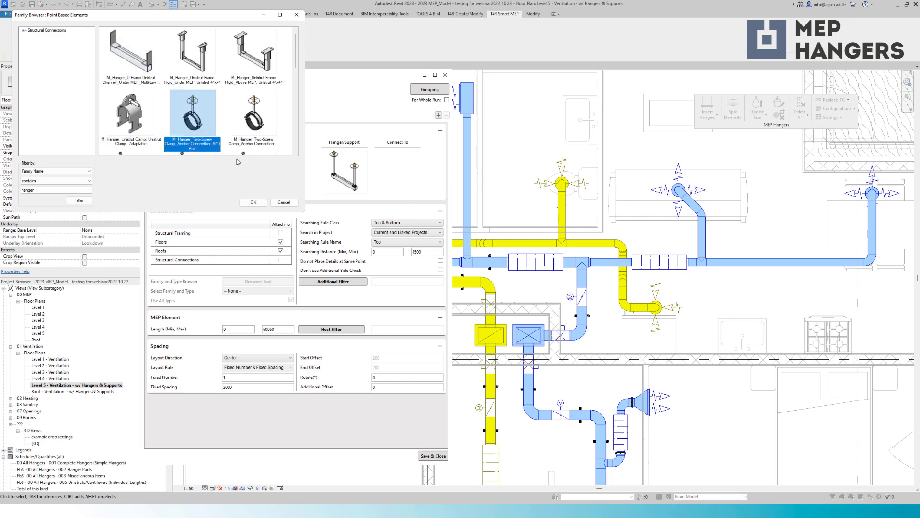
left_click(253, 202)
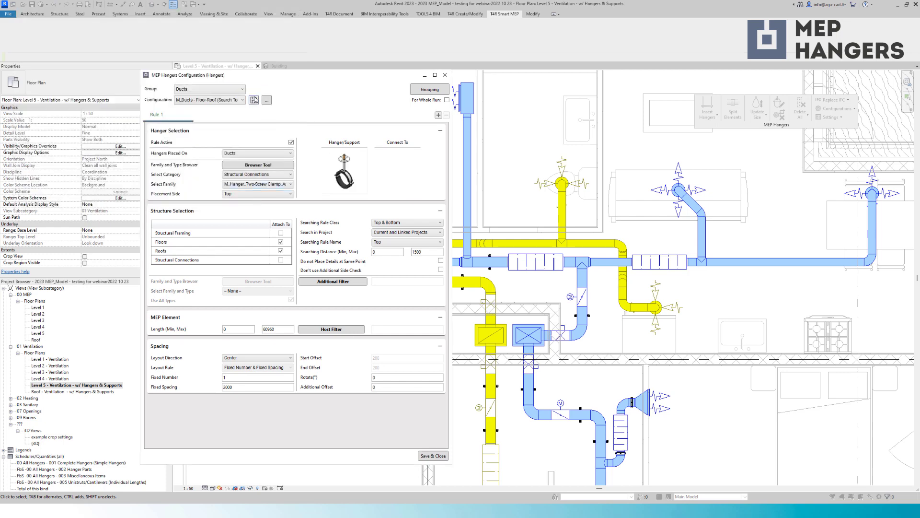
left_click(433, 456)
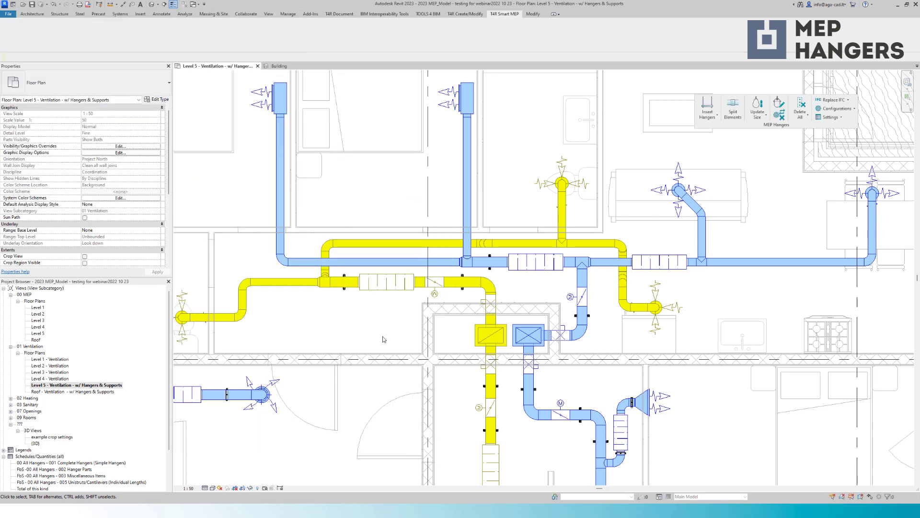
- Select the 125 mm return ducts and the adjacent supply duct without hangers, and auto-insert two-screw clamp hangers on them
left_click(226, 320)
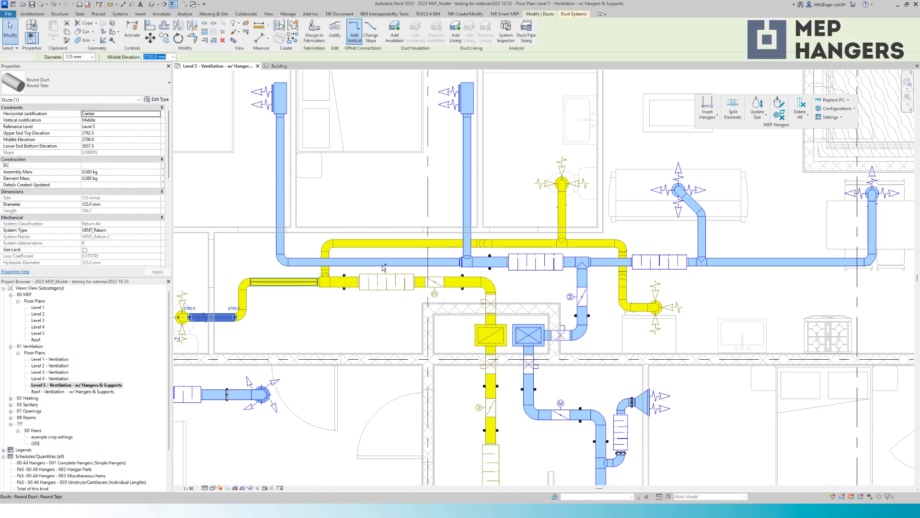
scroll(384, 268, "up", 4)
left_click_drag(393, 275, 350, 184, "ctrl")
scroll(309, 249, "down", 3)
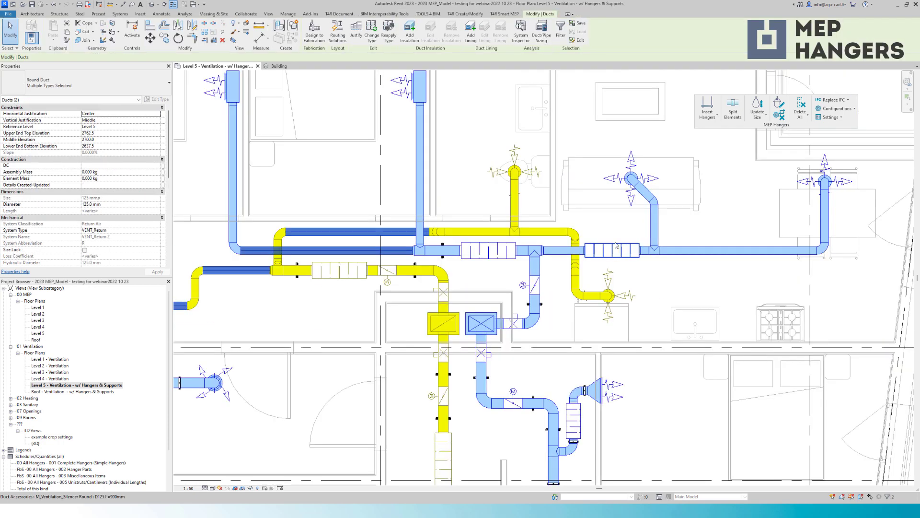
scroll(580, 227, "up", 2)
left_click_drag(475, 250, 429, 212, "ctrl")
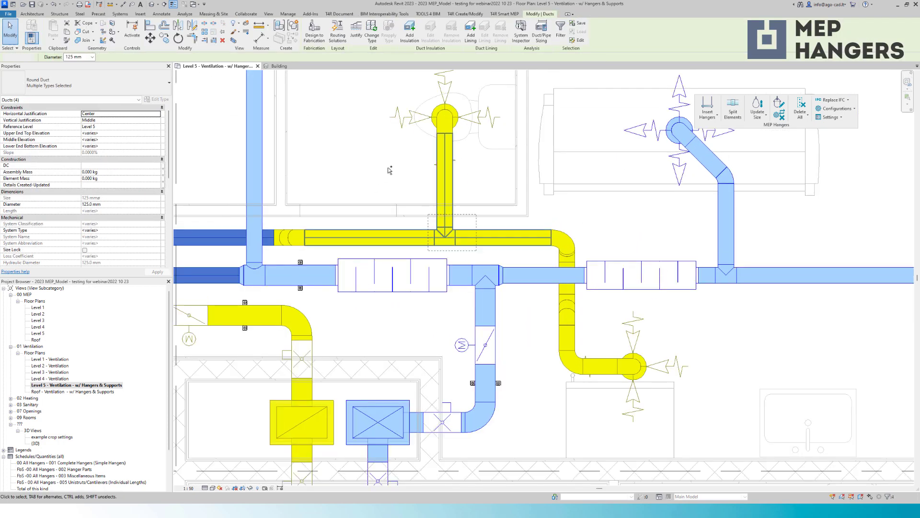
scroll(436, 203, "down", 2)
scroll(541, 237, "up", 4)
left_click(522, 245, "ctrl")
scroll(531, 362, "down", 3)
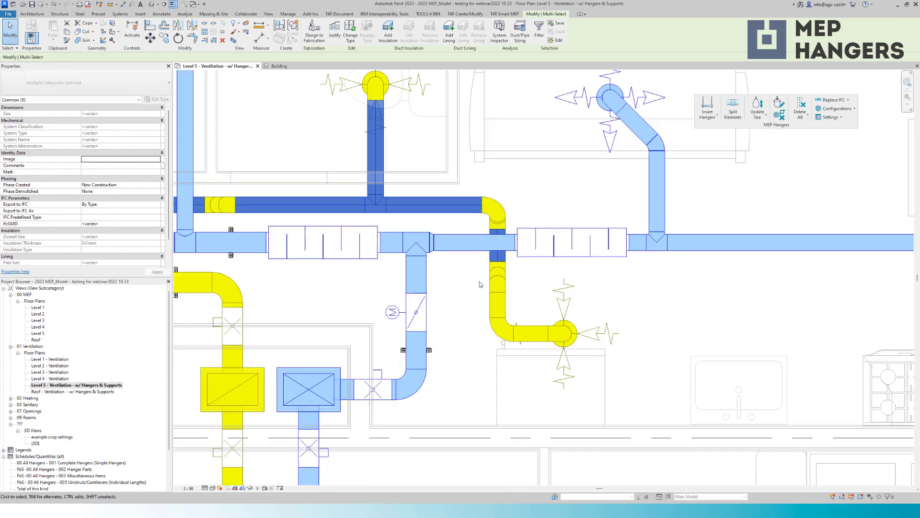
left_click_drag(532, 362, 521, 312, "ctrl")
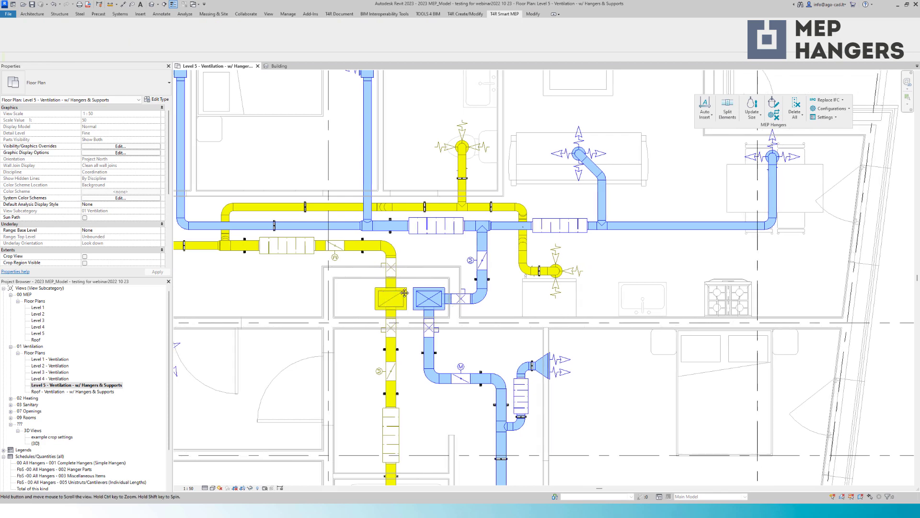
- Move the clamp hanger on the return duct down so it sits clear of the crossing supply duct
middle_click_drag(378, 292, 488, 309)
scroll(501, 246, "up", 5)
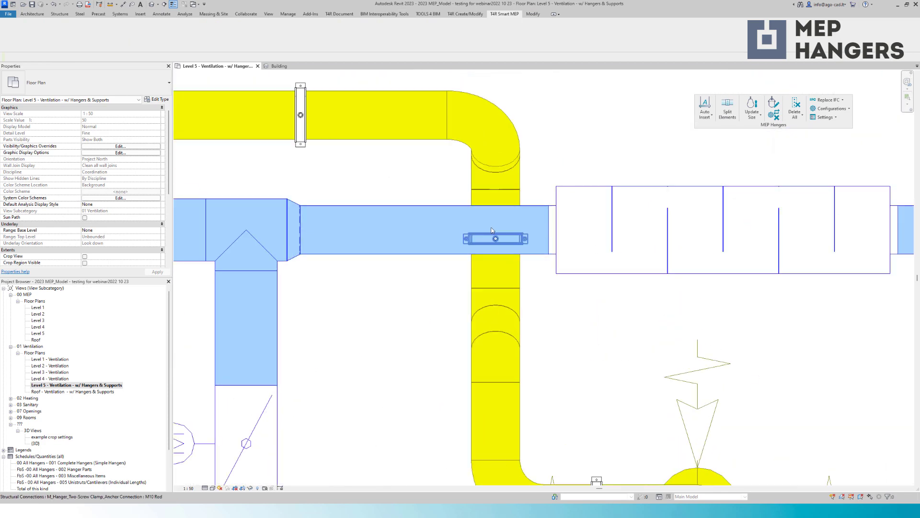
left_click_drag(430, 196, 572, 276)
scroll(572, 276, "down", 4)
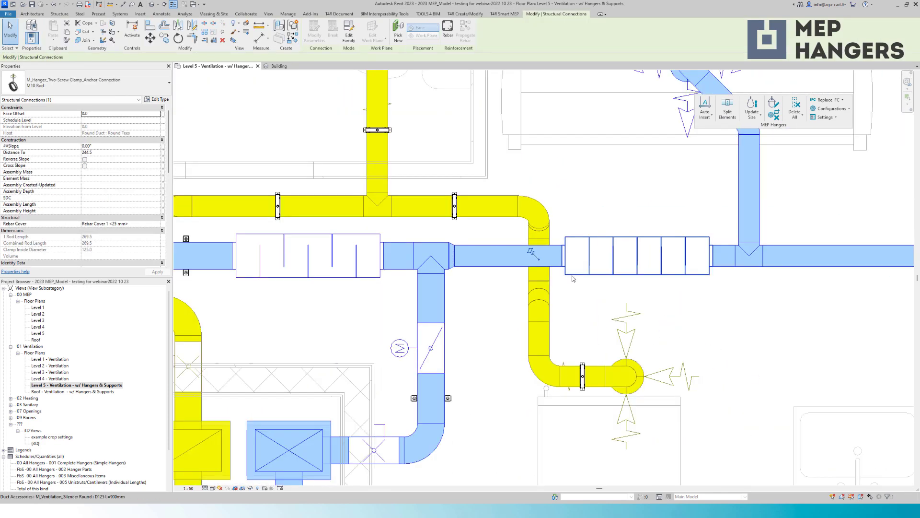
left_click(579, 201)
scroll(633, 241, "down", 4)
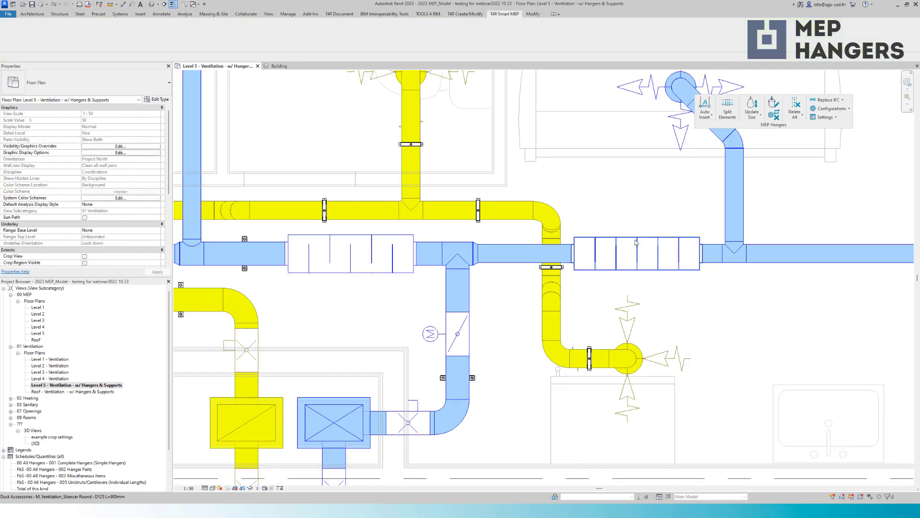
- Nudge the clamp hanger on the far-left return branch to the left along its duct, clear of the wall
scroll(237, 289, "up", 3)
left_click(275, 299)
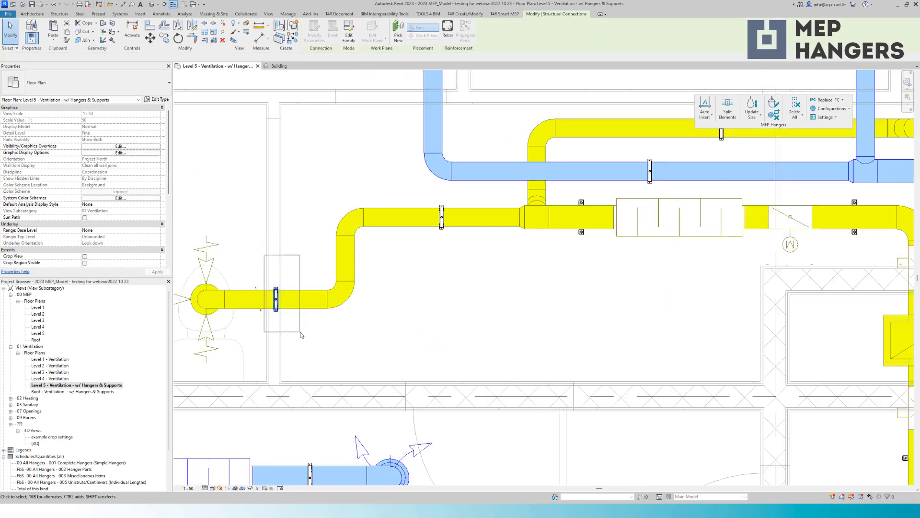
key("Left")
key("Left")
key("Left")
key("Left")
key("Left")
key("Left")
key("Left")
key("Left")
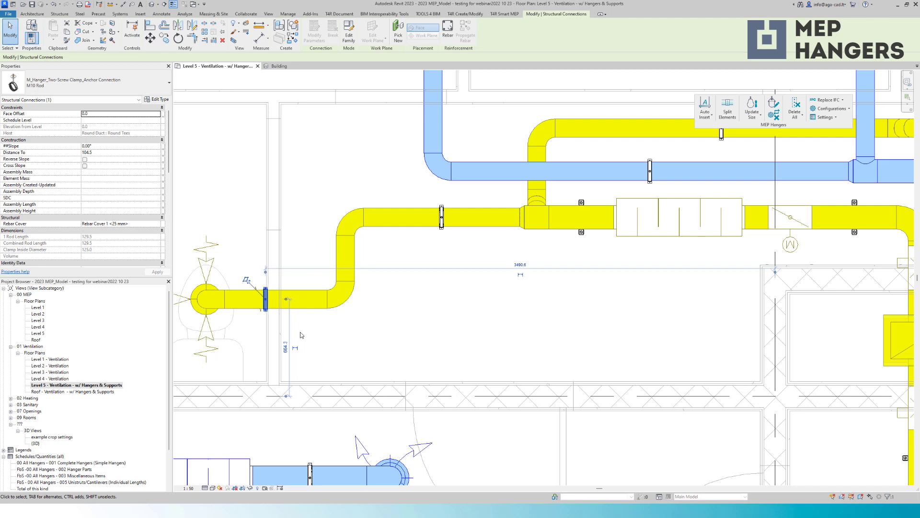
left_click(415, 325)
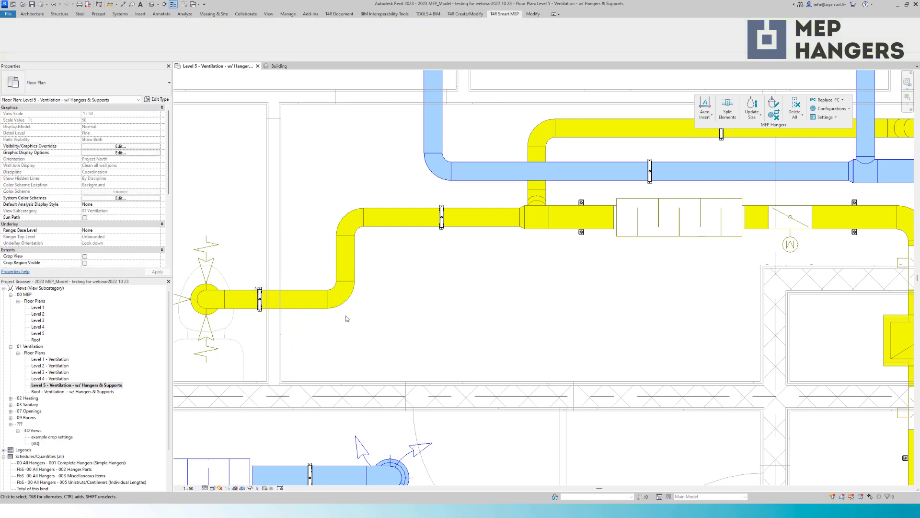
- Change the ducts configuration's hanger family to M_Hanger_Split Ring Double Rod_Anchor Connection: Half Ring - M10 Rod
scroll(346, 316, "down", 5)
scroll(490, 223, "up", 3)
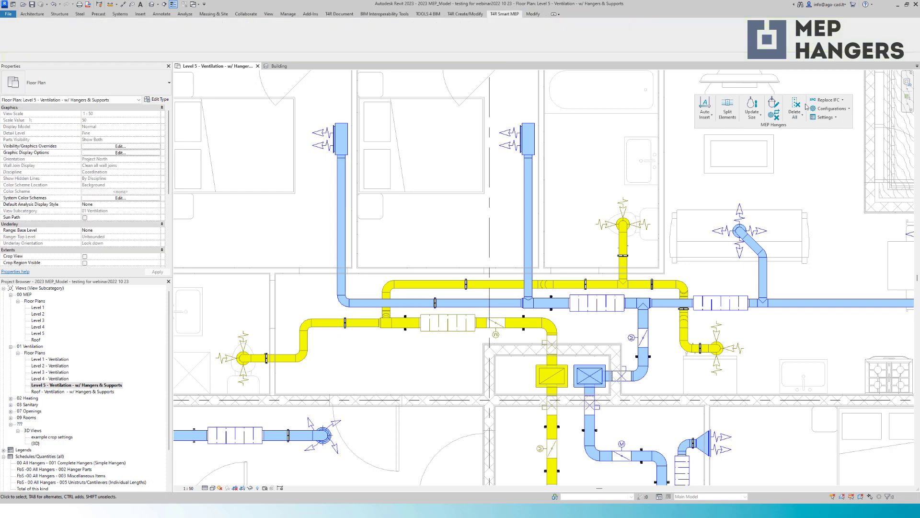
left_click(832, 108)
left_click(829, 117)
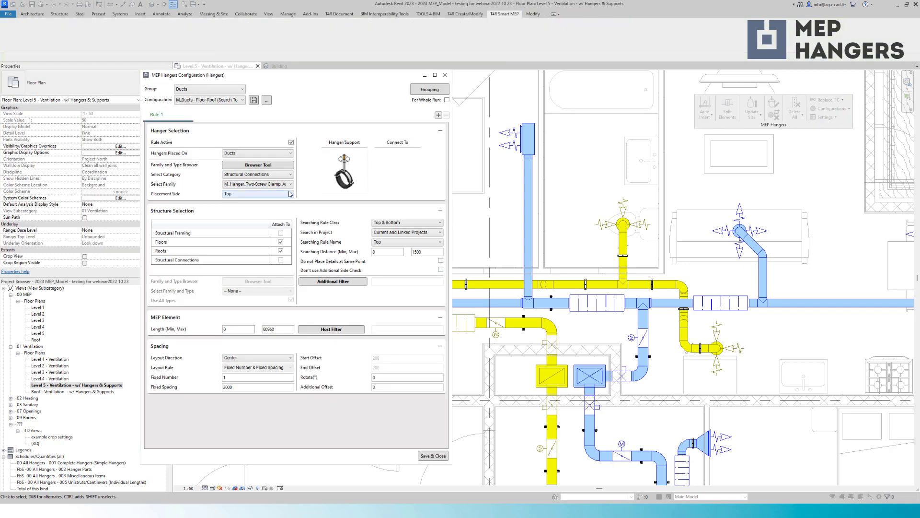
left_click(268, 165)
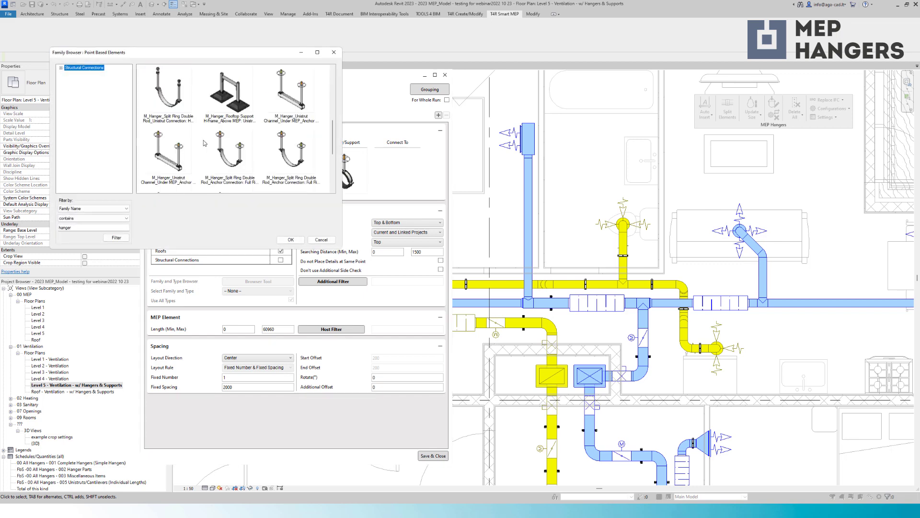
scroll(191, 148, "down", 2)
left_click(169, 125)
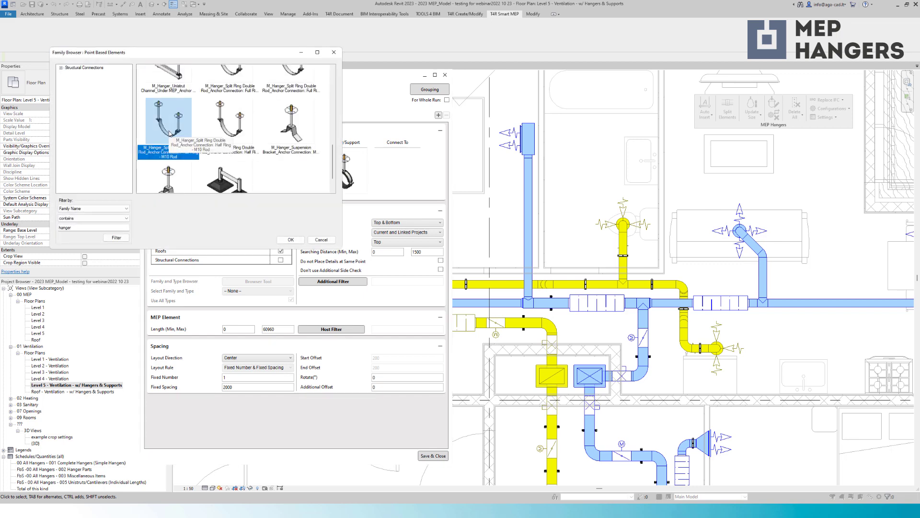
left_click(291, 239)
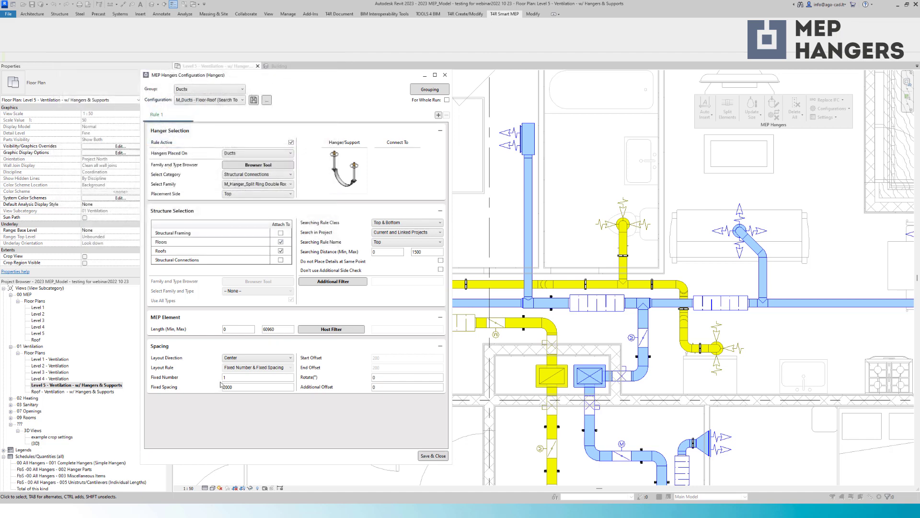
- Set the configuration's layout direction to Start End with Maximal Spacing of 2000, and save it
left_click(240, 358)
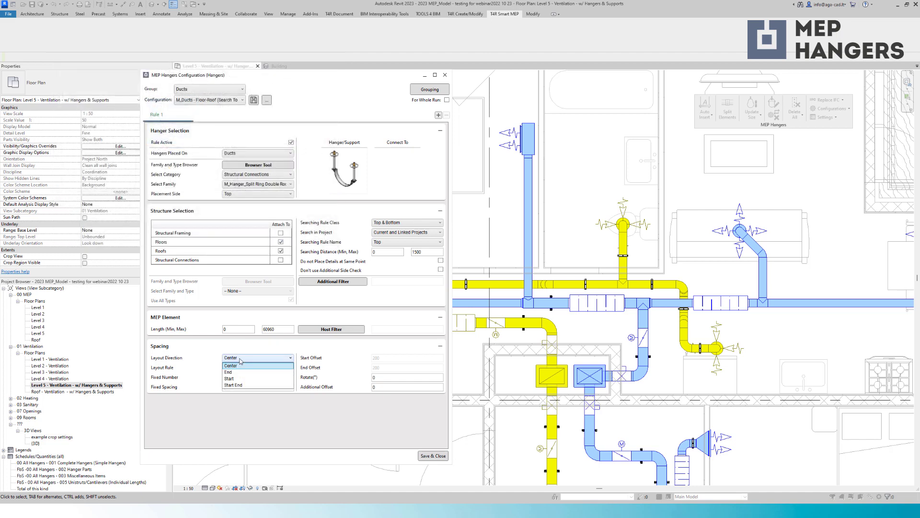
left_click(242, 384)
left_click(242, 388)
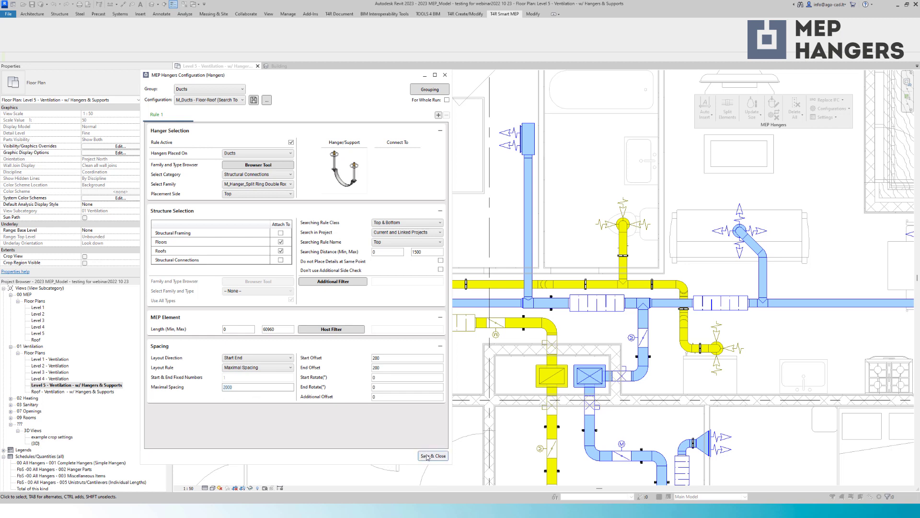
left_click(428, 457)
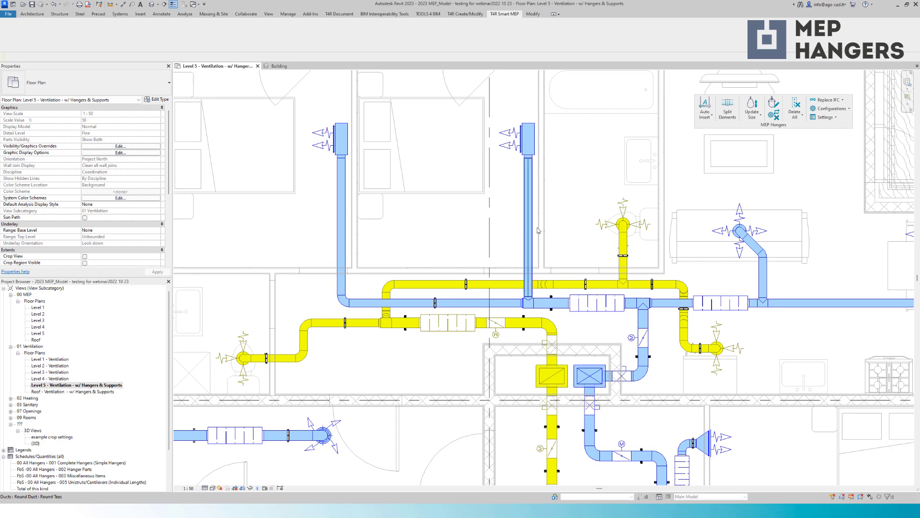
- Select the two long vertical supply ducts and the long horizontal supply duct, and auto-insert split ring double rod hangers on them
left_click_drag(562, 225, 314, 200)
scroll(322, 201, "down", 4)
scroll(472, 208, "up", 4)
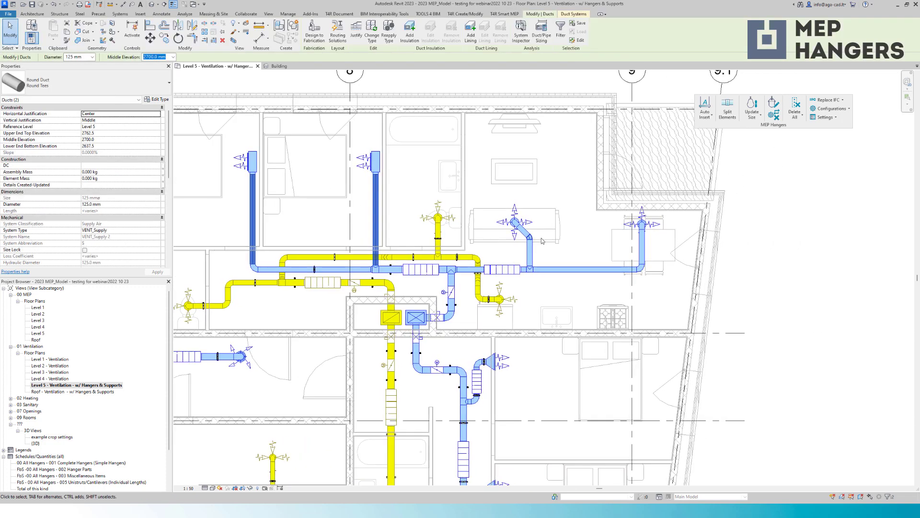
left_click_drag(625, 323, 590, 231, "ctrl")
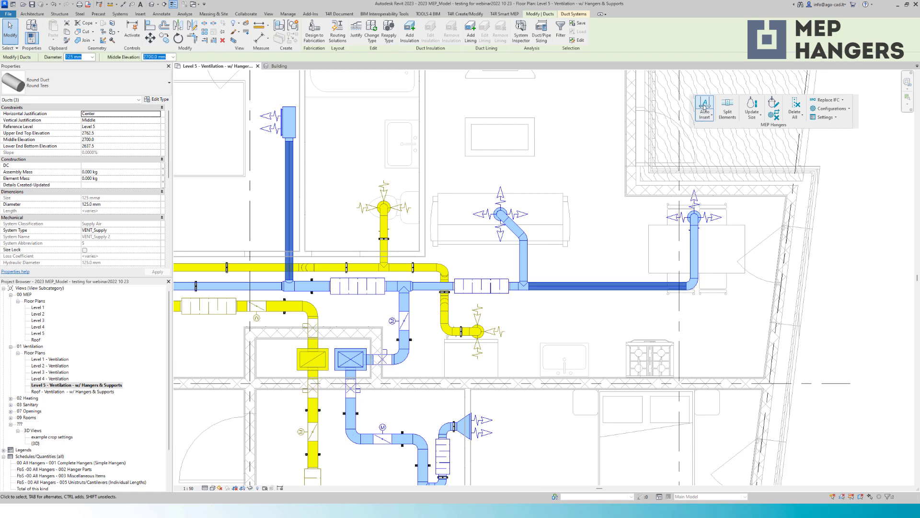
left_click(705, 104)
scroll(290, 262, "up", 2)
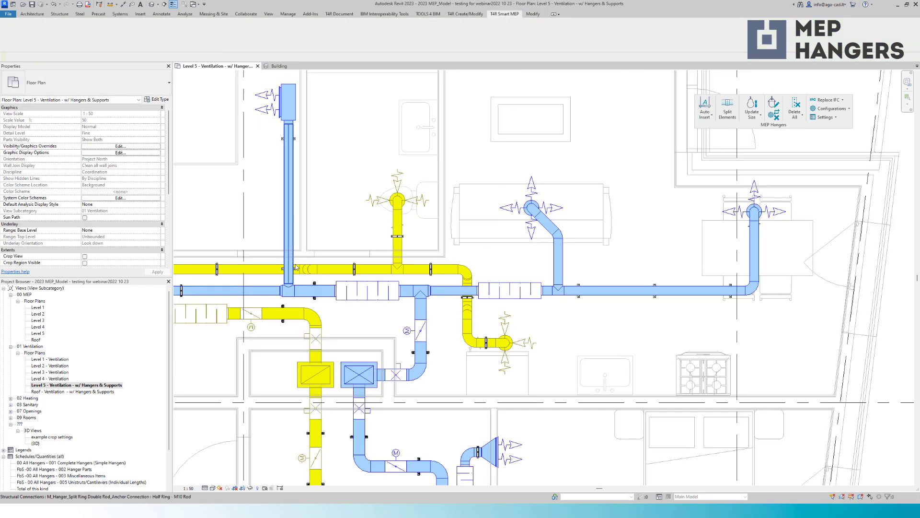
middle_click_drag(631, 340, 468, 335)
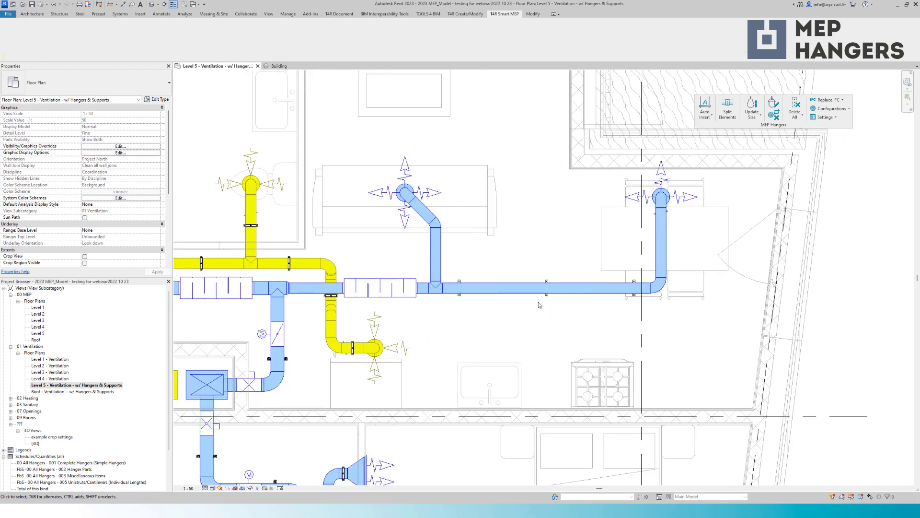
middle_click_drag(474, 240, 526, 265)
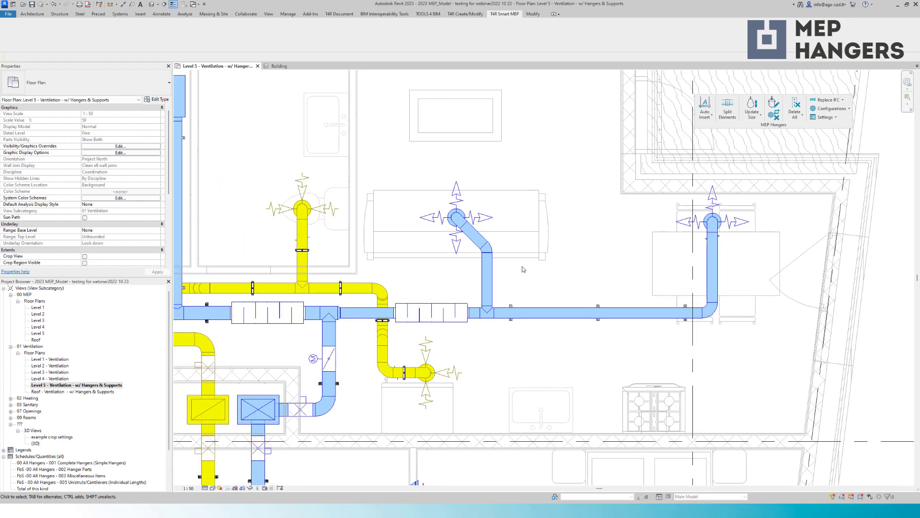
- Try M_Hanger_Suspension Bracket_Anchor Connection: M10 Rod in the vertical return duct's hanger modification settings, and close them without updating
left_click(306, 267)
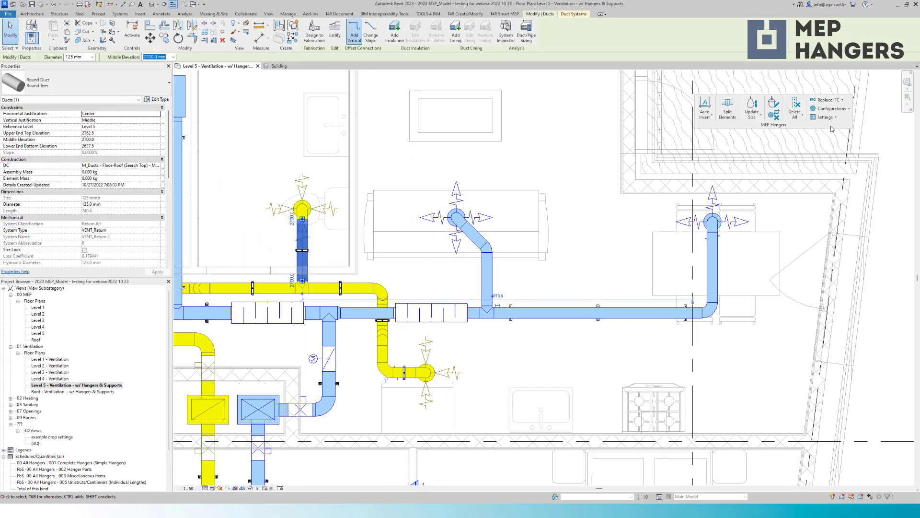
left_click(775, 106)
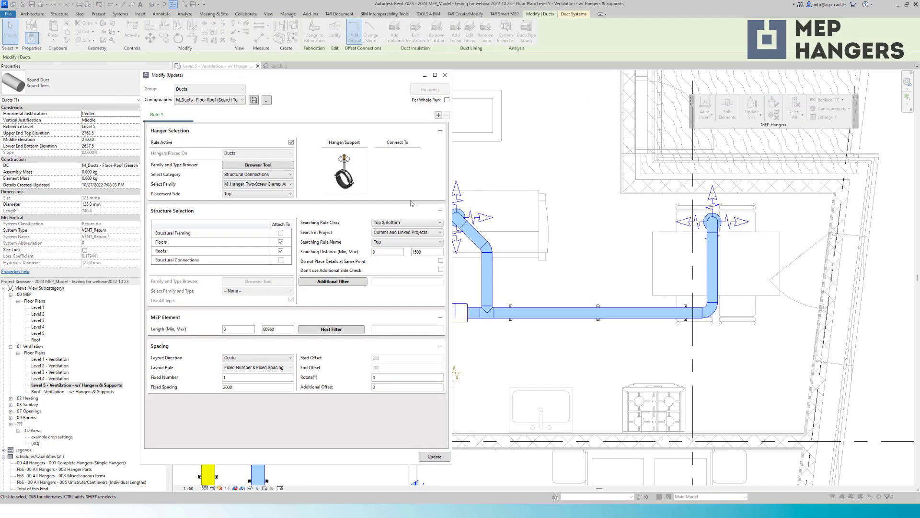
left_click(258, 165)
scroll(283, 175, "down", 5)
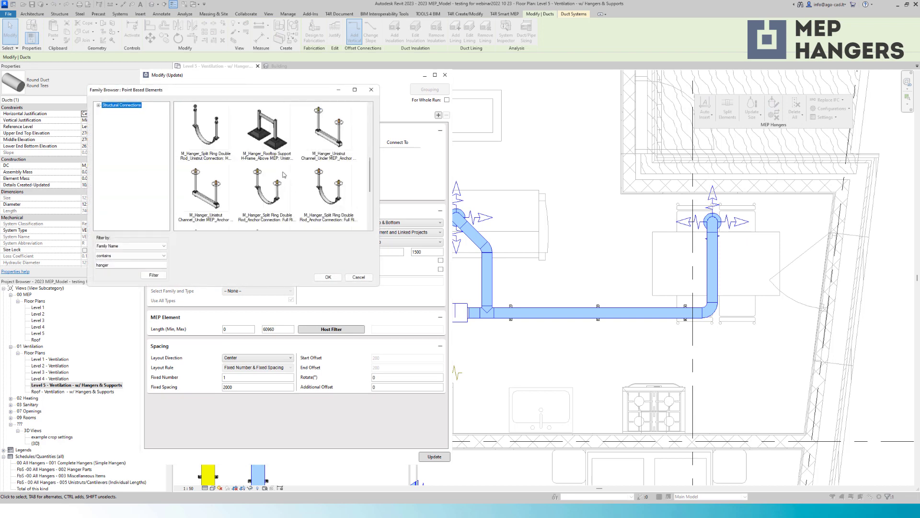
left_click(329, 130)
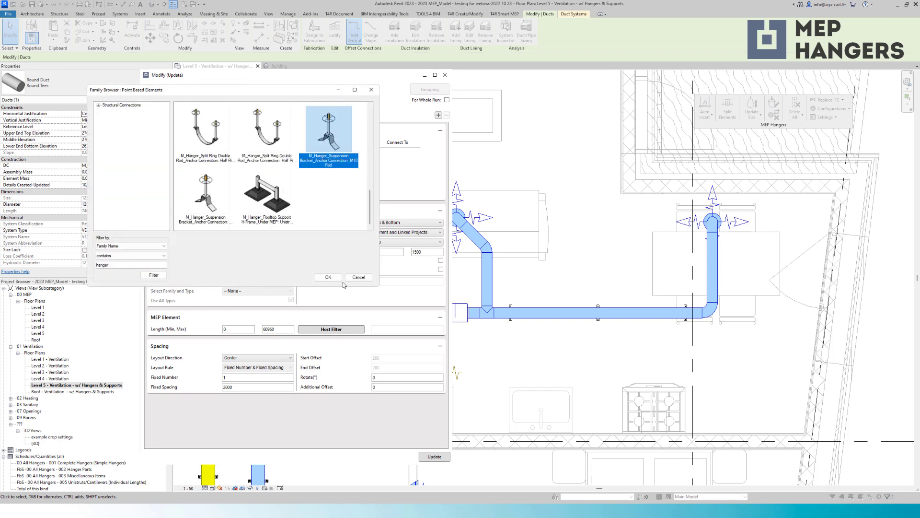
left_click(328, 278)
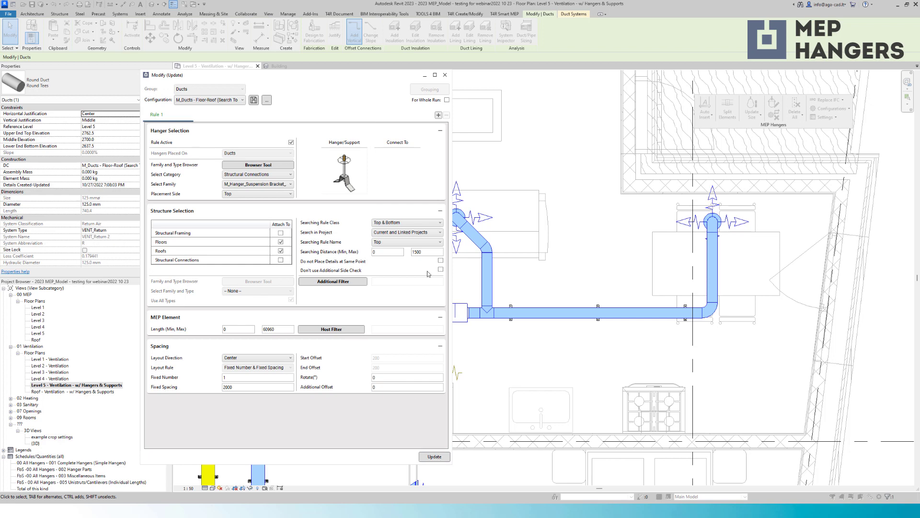
left_click(445, 76)
- Select the remaining supply branch ducts to the living and dining area diffusers, and auto-insert hangers on them
left_click_drag(534, 235, 482, 287)
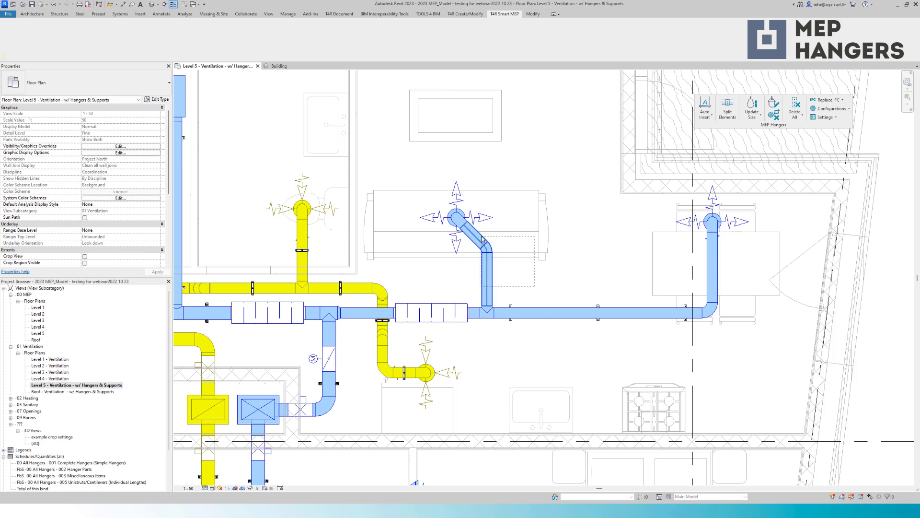
left_click(713, 264, "ctrl")
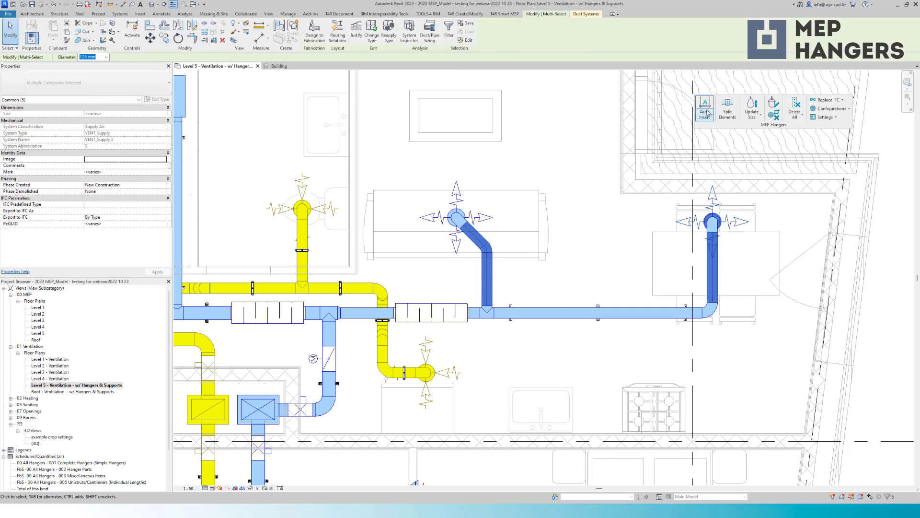
left_click(704, 104)
scroll(609, 179, "down", 3)
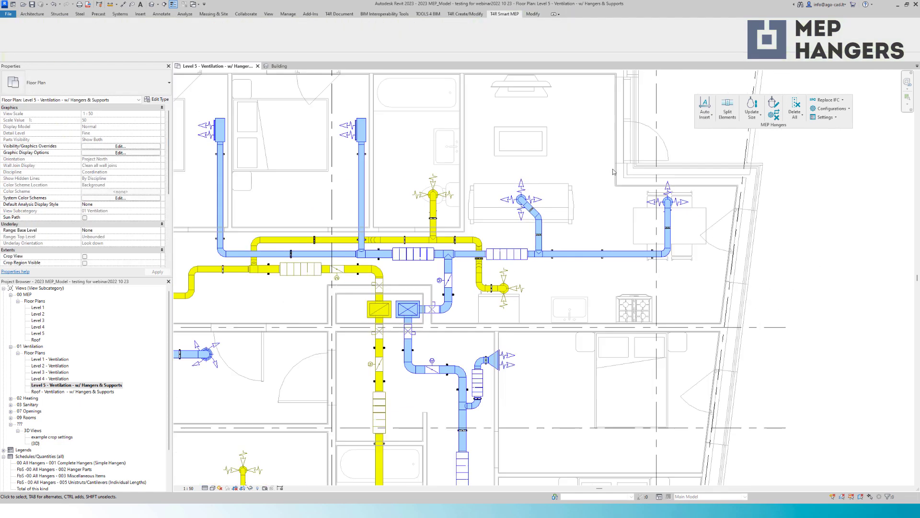
scroll(585, 194, "up", 1)
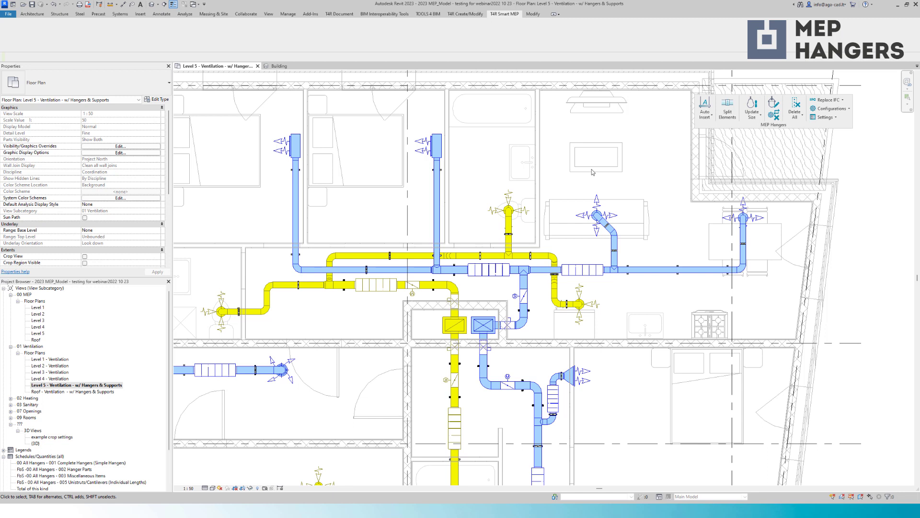
- Select the supply and return duct runs together with their hangers, and isolate them in a 3D view with a selection box
key("Tab")
left_click(321, 269)
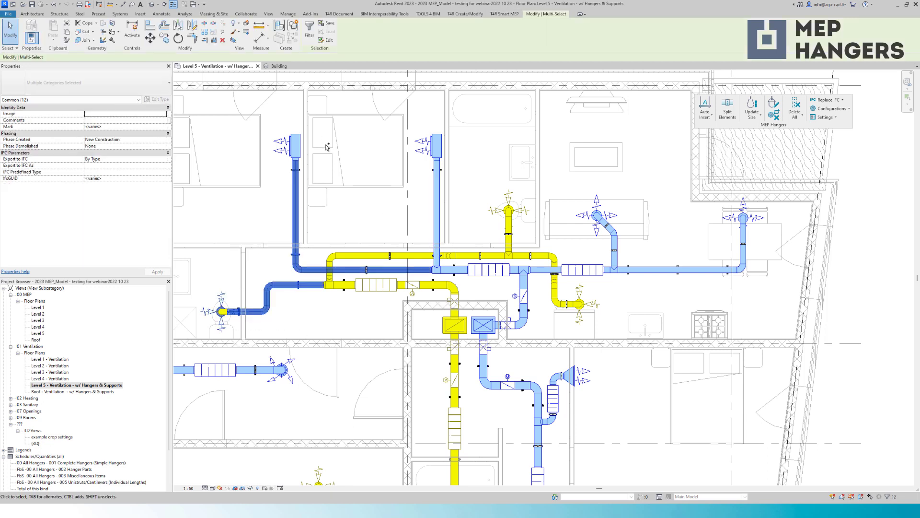
left_click_drag(642, 322, 508, 277, "ctrl")
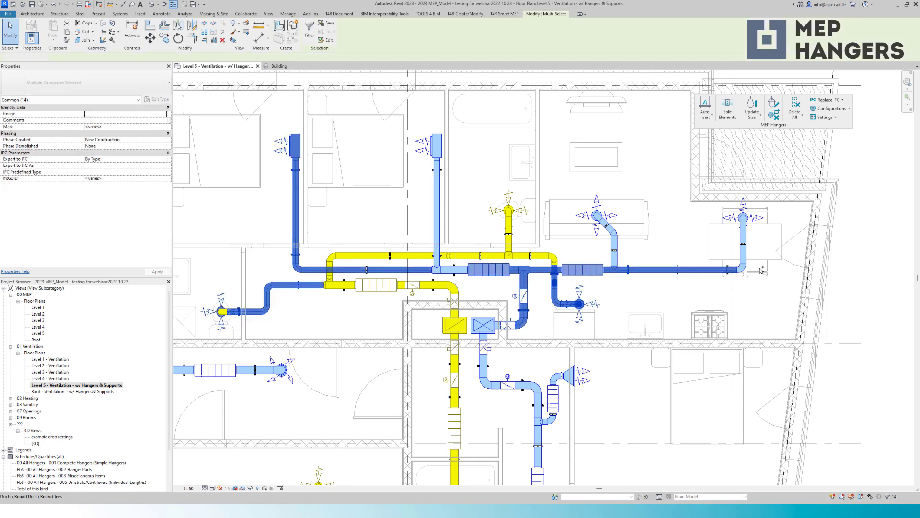
left_click(234, 41)
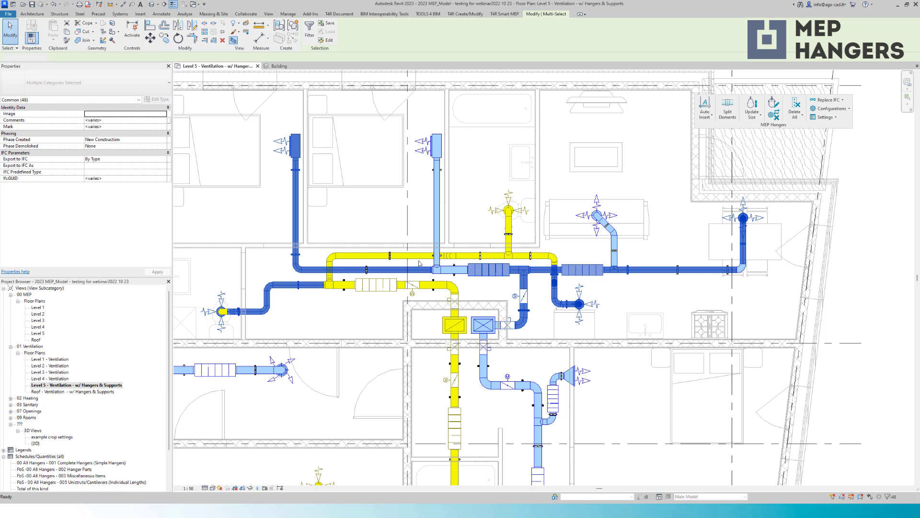
middle_click_drag(560, 293, 501, 346)
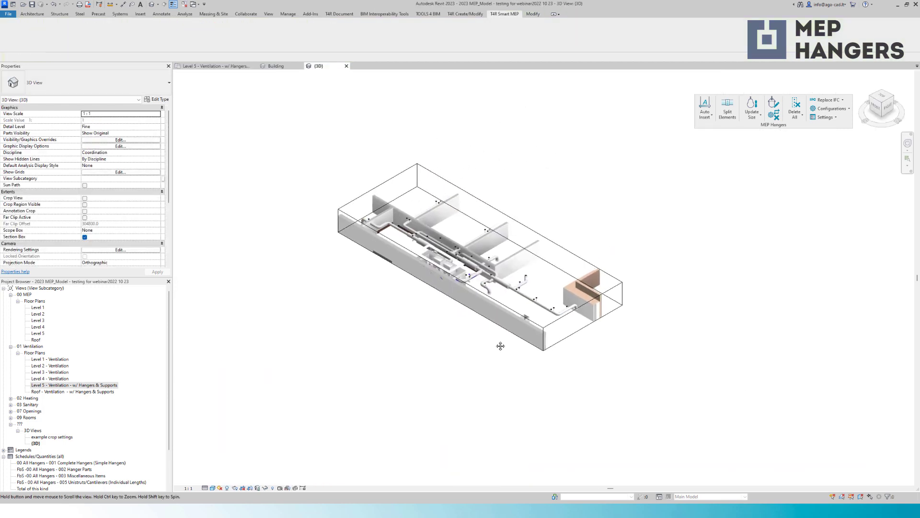
- Inspect the hangers along the supply and return duct runs in the 3D view
scroll(538, 301, "up", 4)
middle_click_drag(452, 317, 457, 355)
scroll(419, 327, "up", 3)
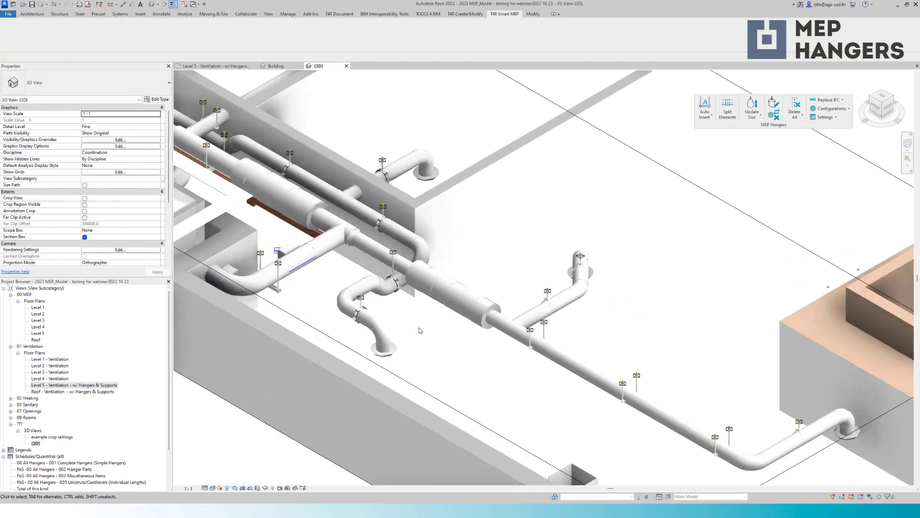
middle_click_drag(332, 207, 671, 407)
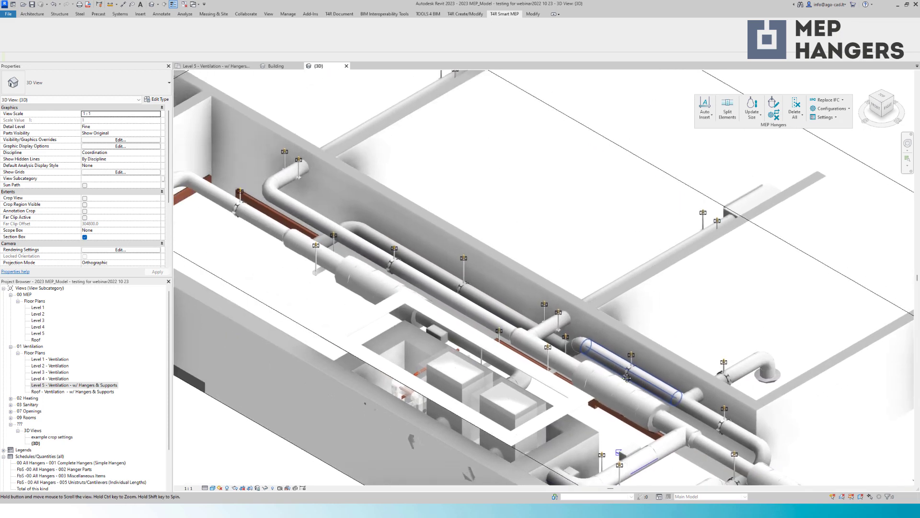
middle_click_drag(356, 186, 444, 280)
scroll(444, 280, "down", 2)
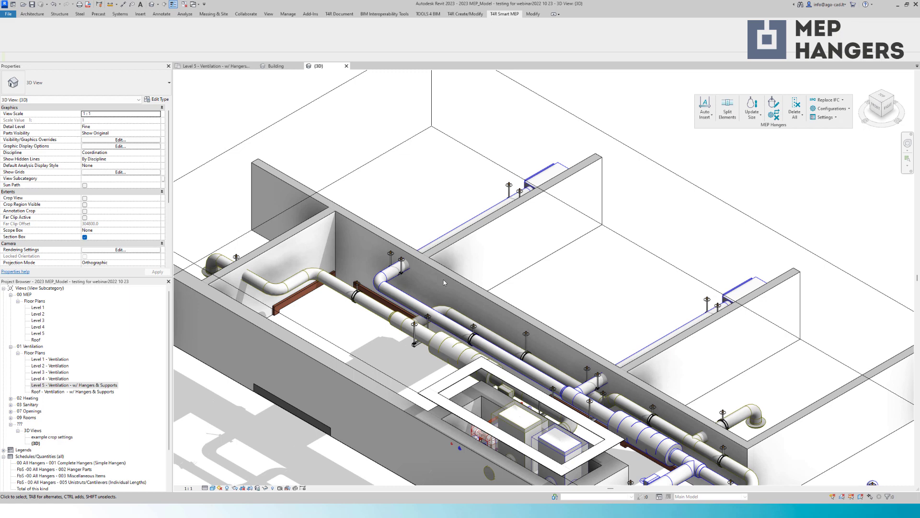
- Detach the T4R Smart Documentation tools and float them just below the MEP Hangers tools
left_click(339, 13)
left_click_drag(110, 48, 750, 190)
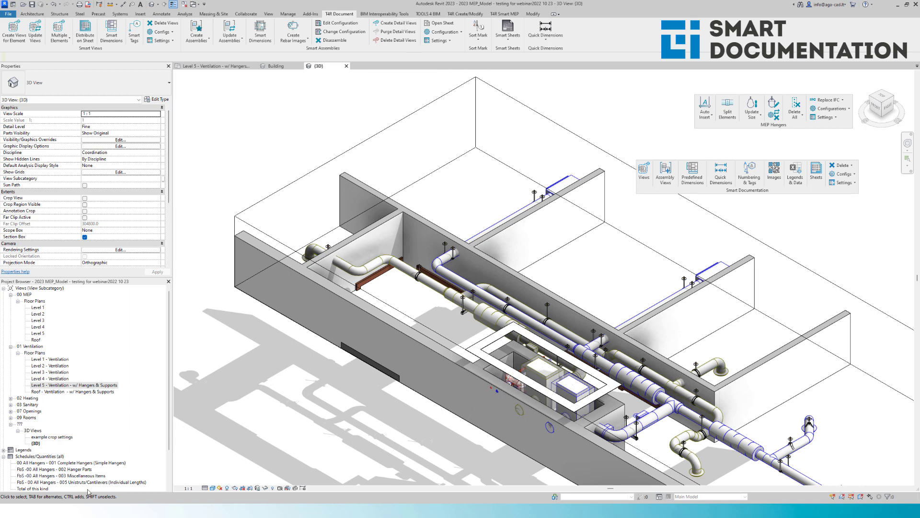
- Open the 00 All Hangers - 001 Complete Hangers (Simple Hangers) schedule and review its hanger types and counts
left_click(96, 462)
double_click(97, 464)
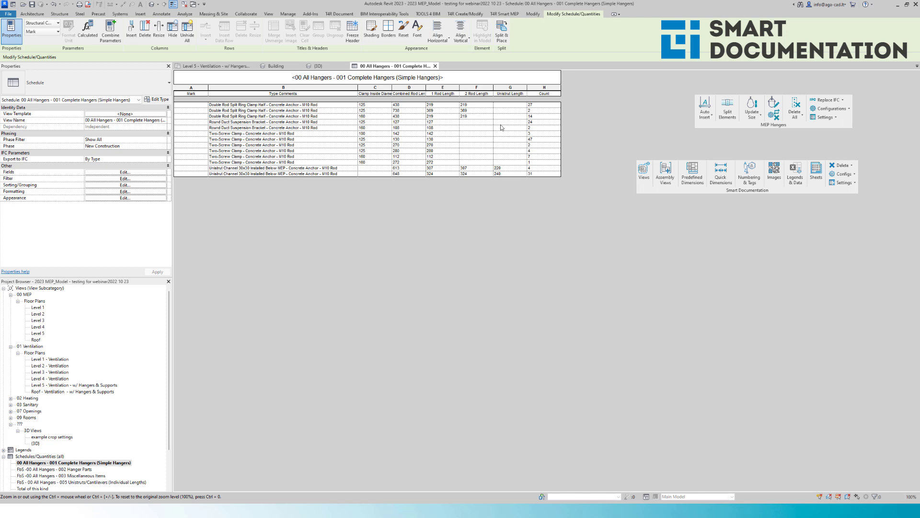
left_click(329, 122)
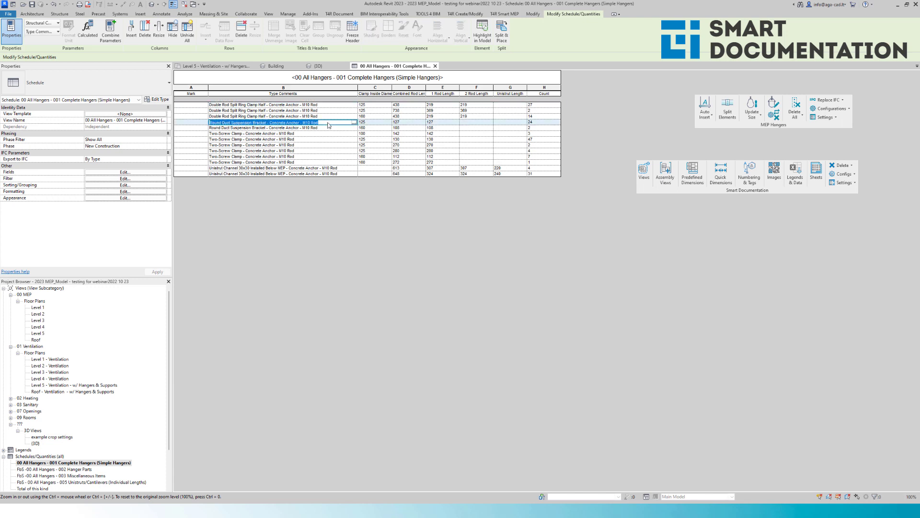
left_click(541, 121)
left_click(541, 116)
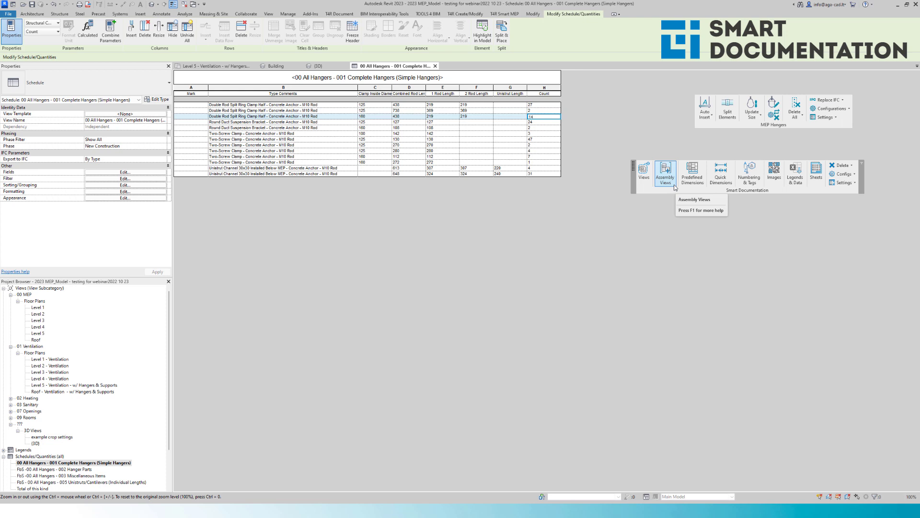
- Start Element Numbering from the Level 5 ventilation plan for the Structural Connections category, using a predefined configuration with its parameter
left_click(231, 67)
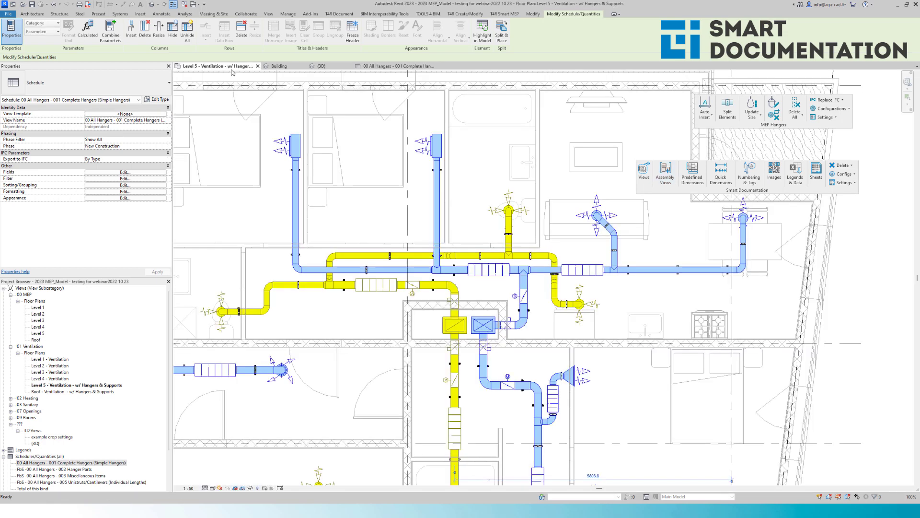
left_click(750, 183)
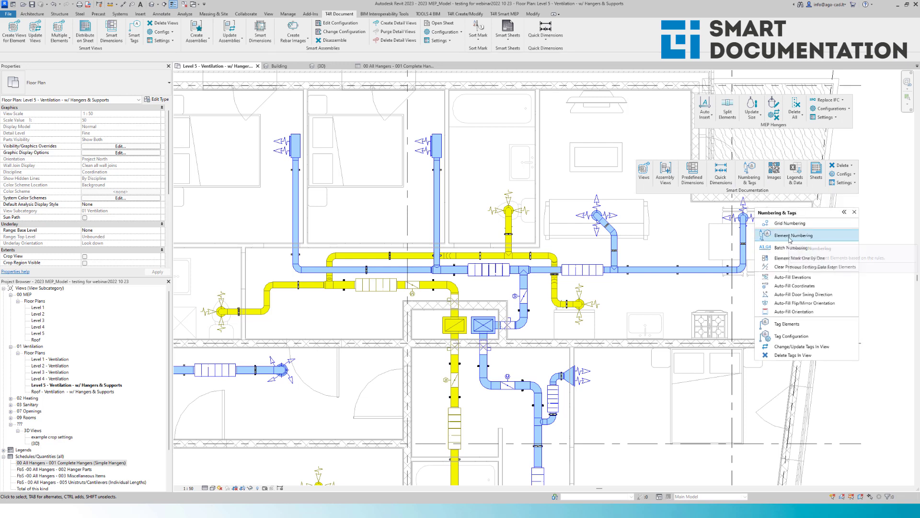
left_click(790, 236)
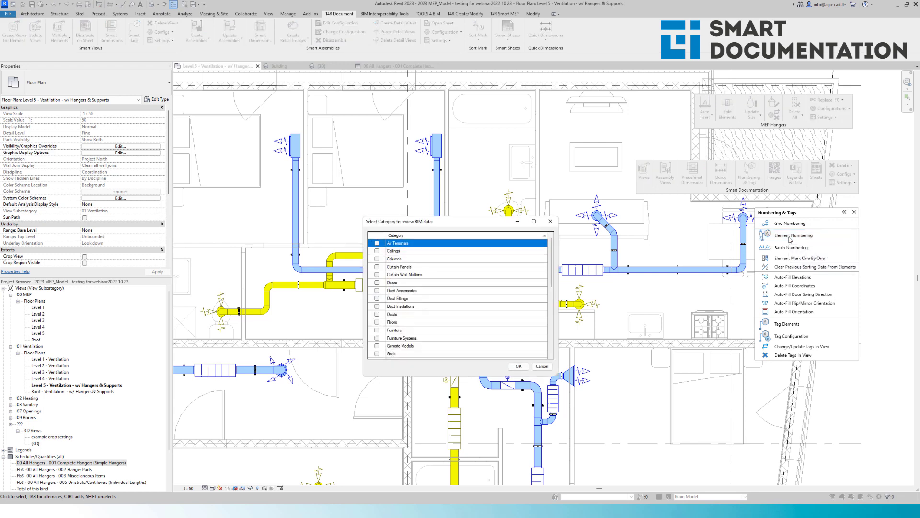
scroll(436, 303, "down", 5)
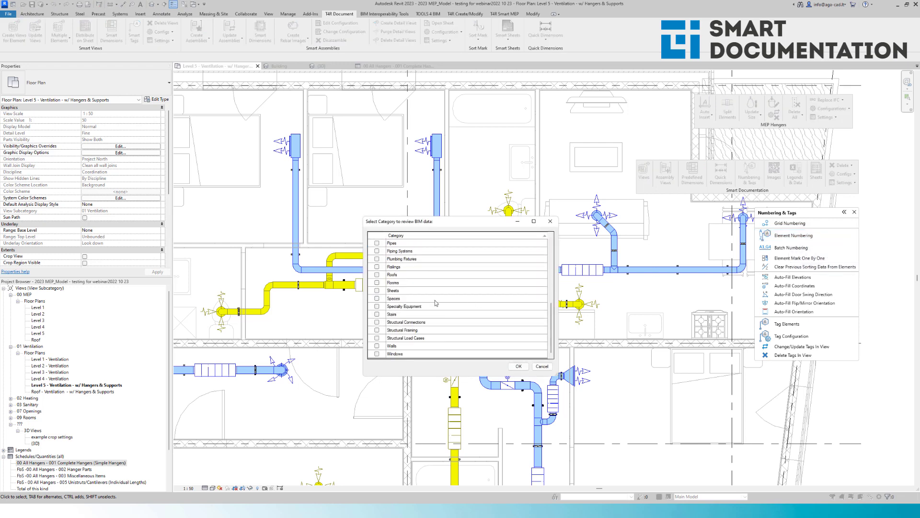
left_click(378, 323)
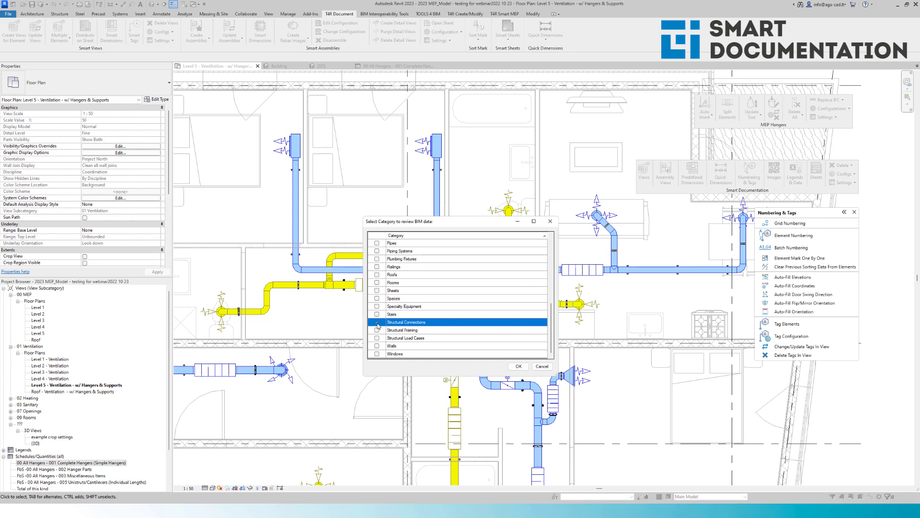
left_click(519, 366)
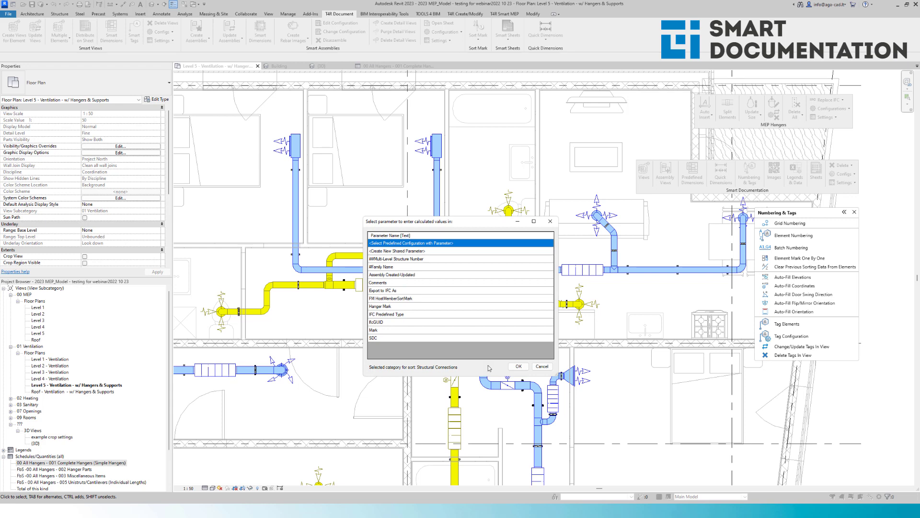
left_click(518, 366)
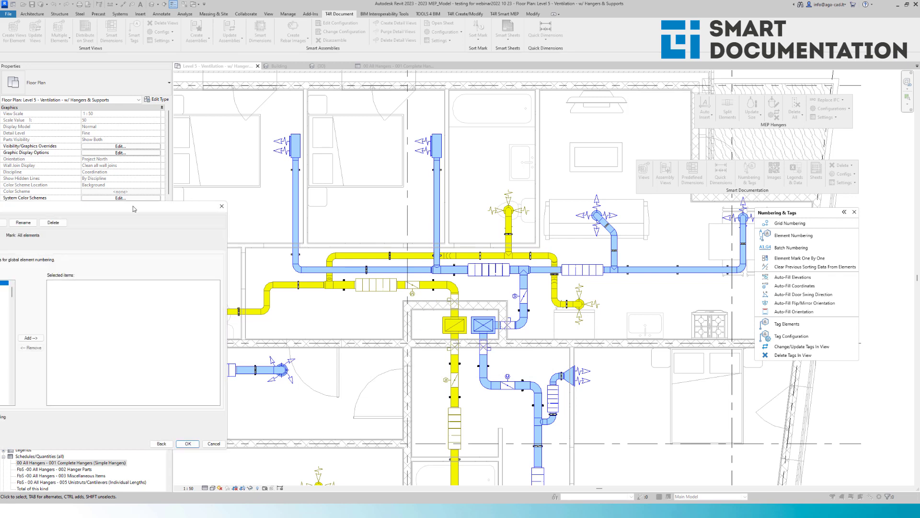
- Load the 01 Hanger Marking configuration, check its filtering, sorting and sort mark prefix, and number the complete hangers with it
left_click(230, 159)
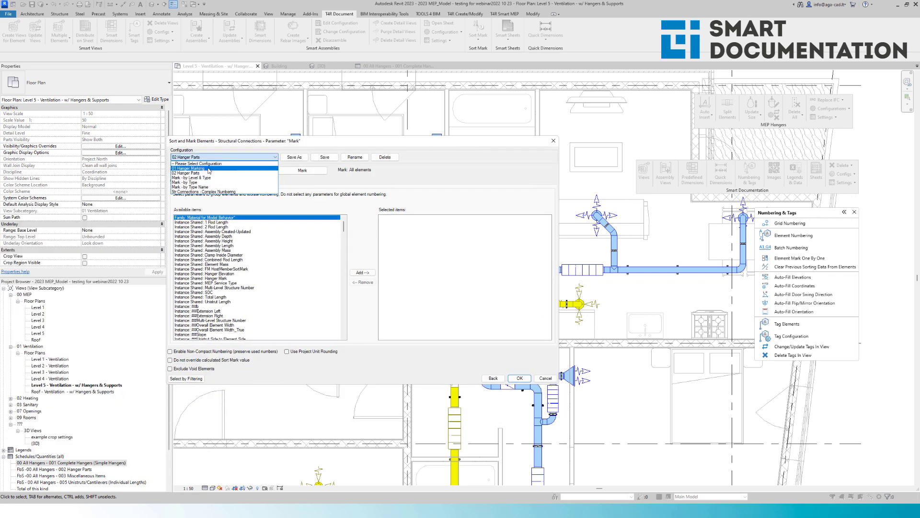
left_click(208, 169)
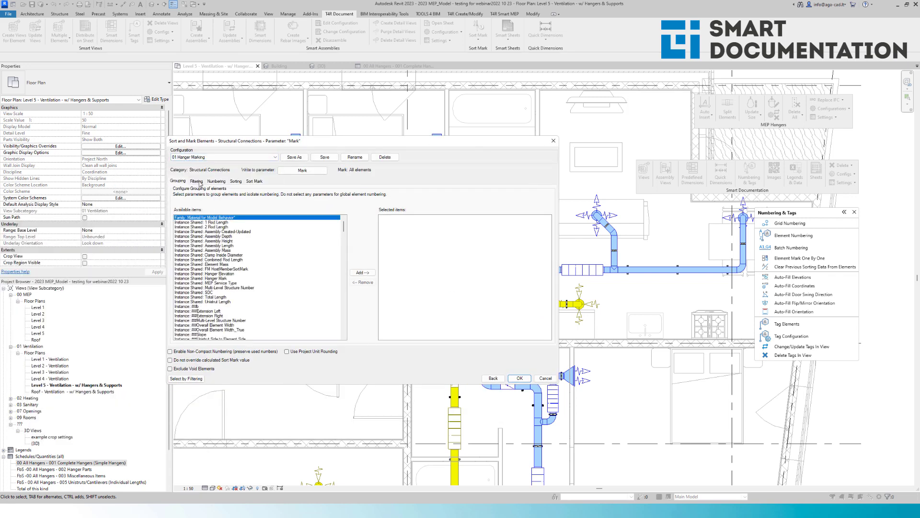
left_click(197, 182)
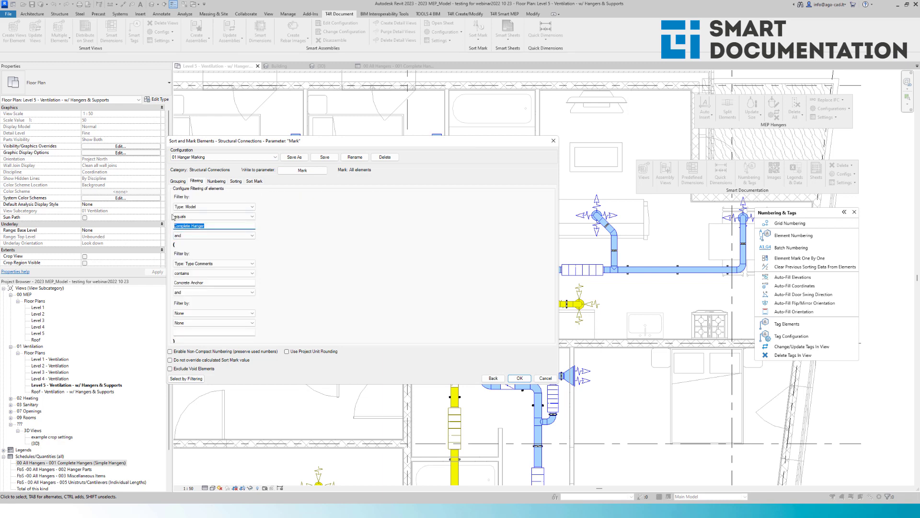
left_click(236, 181)
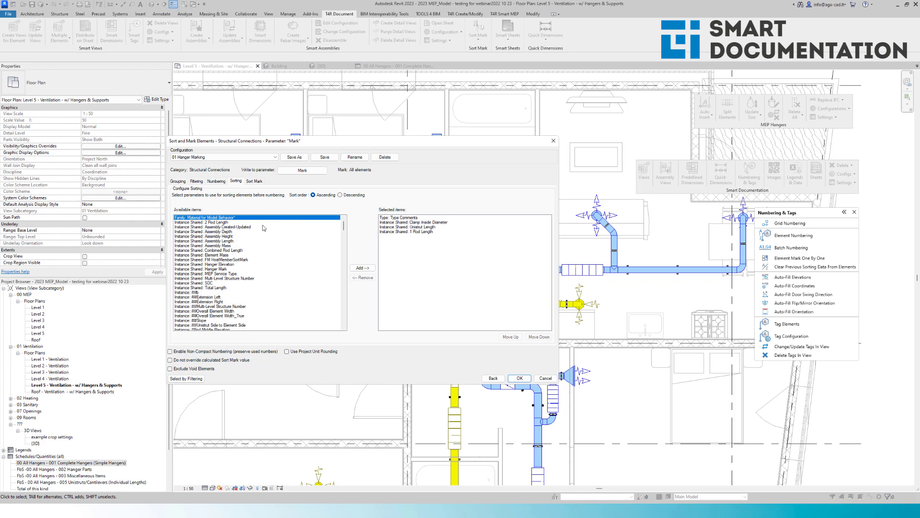
left_click(255, 182)
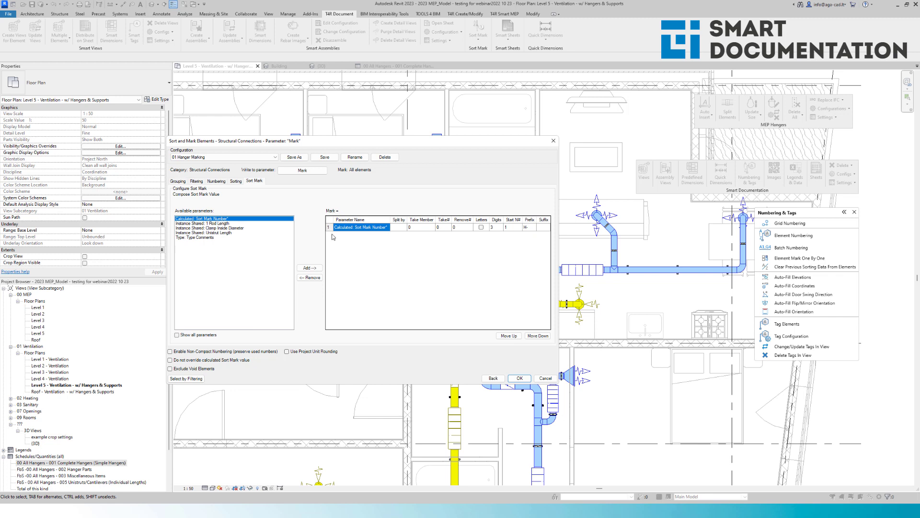
left_click(533, 228)
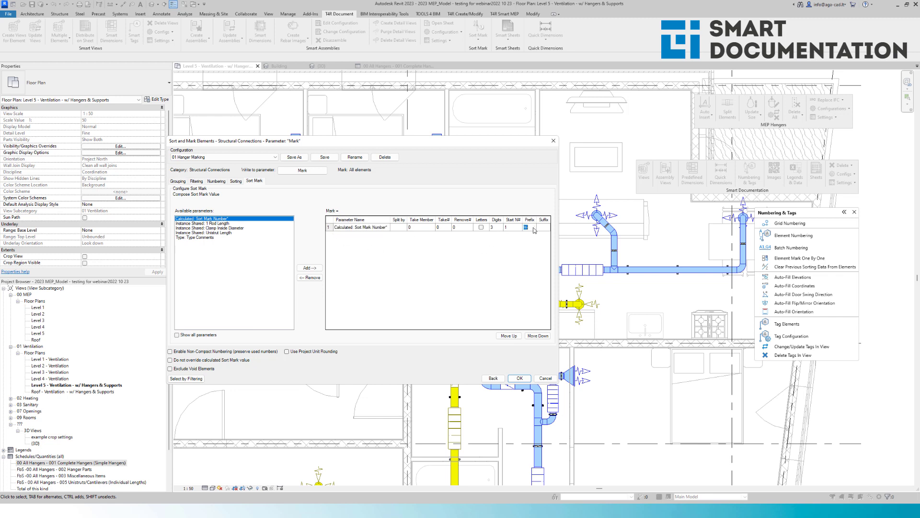
left_click(519, 378)
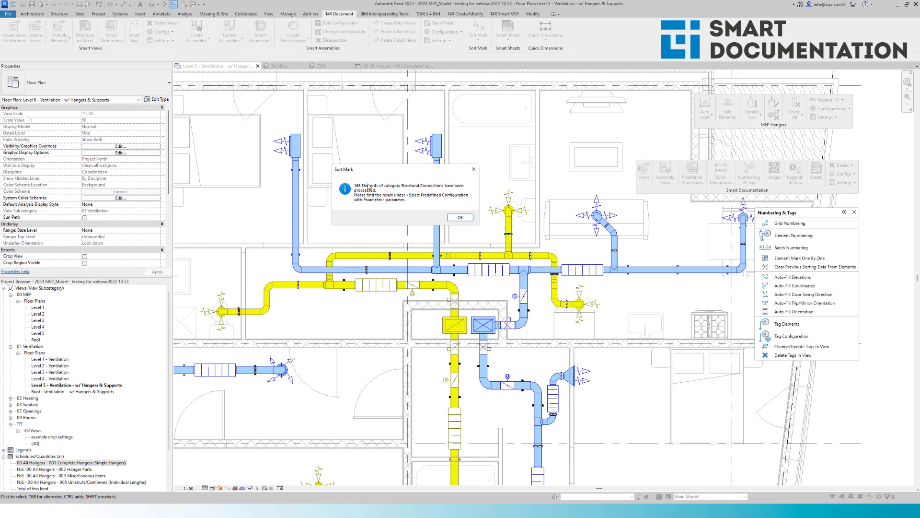
left_click(463, 218)
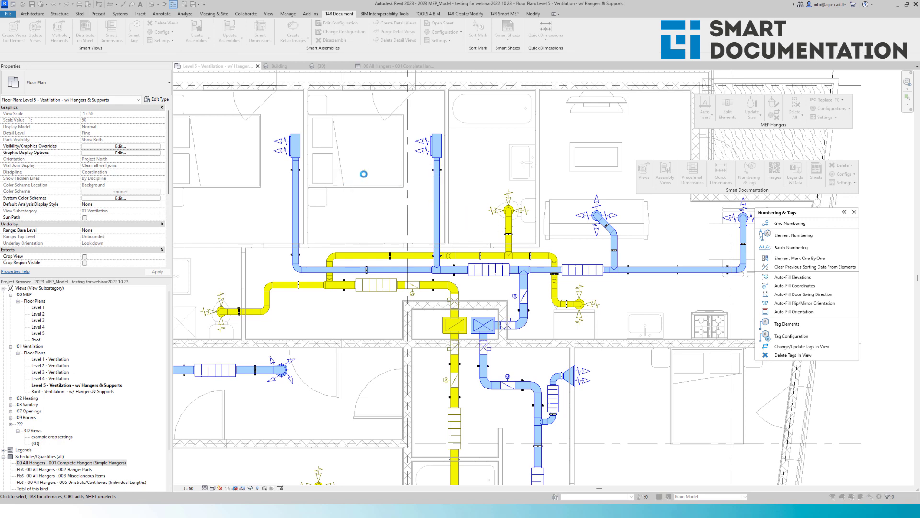
left_click(483, 282)
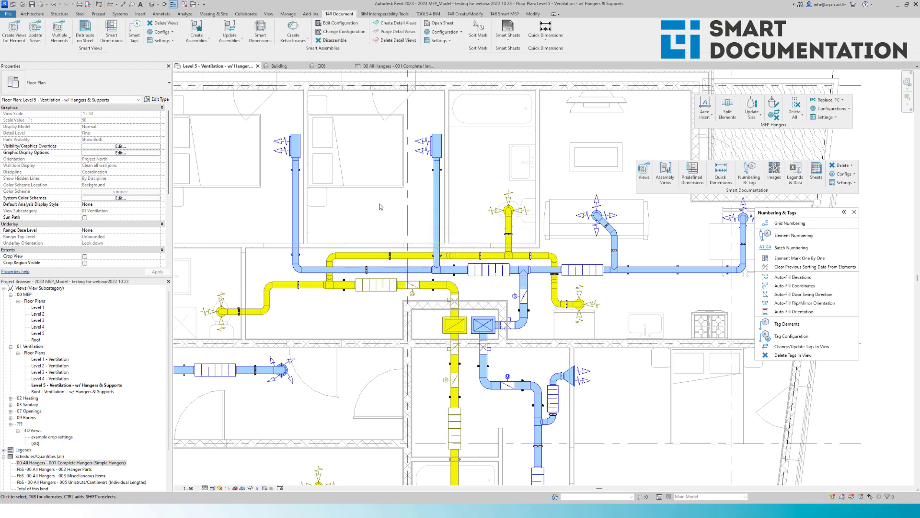
- Check the Mark values in the complete hangers schedule
left_click(374, 66)
left_click_drag(200, 105, 197, 179)
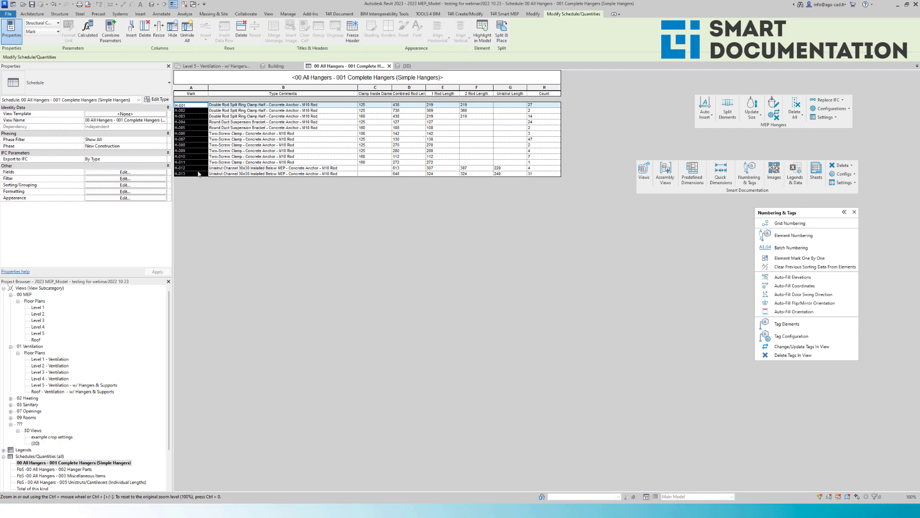
- Restart Element Numbering in the Level 5 ventilation plan for Structural Connections, again choosing a predefined configuration with its parameter
left_click(231, 67)
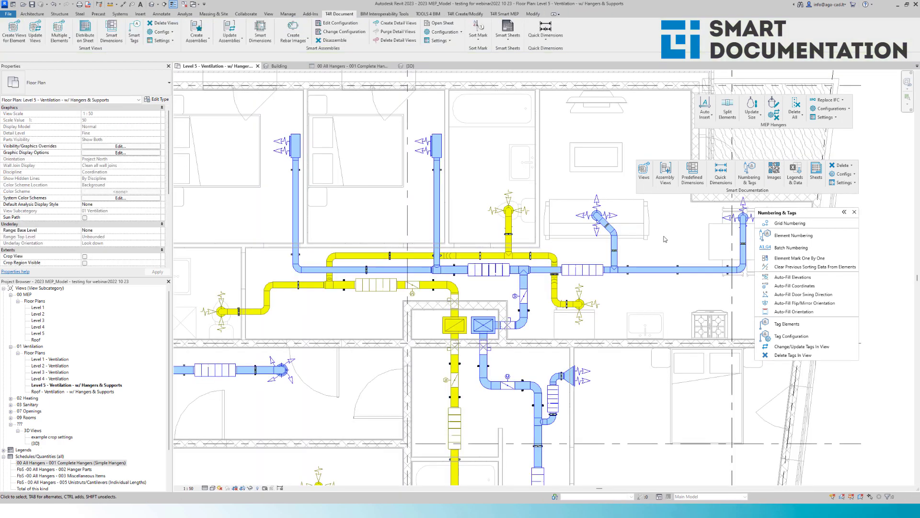
left_click(769, 234)
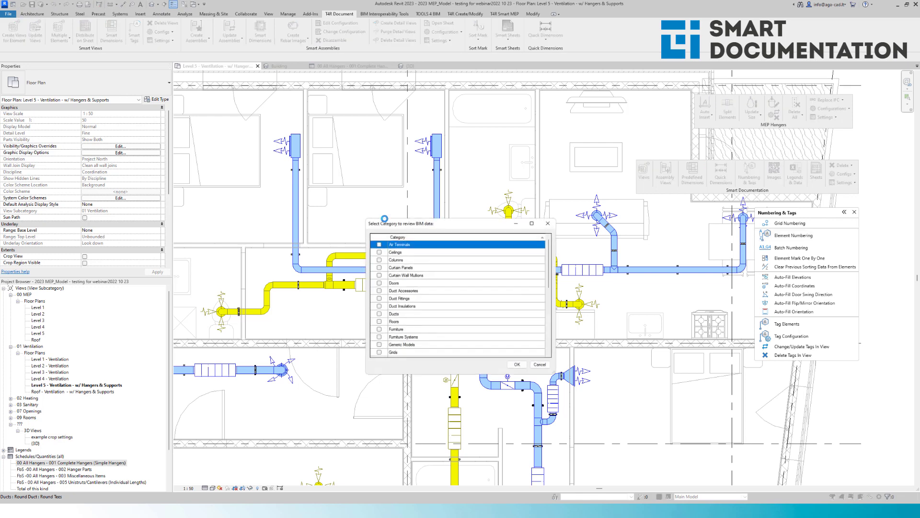
scroll(429, 269, "down", 5)
scroll(397, 342, "down", 2)
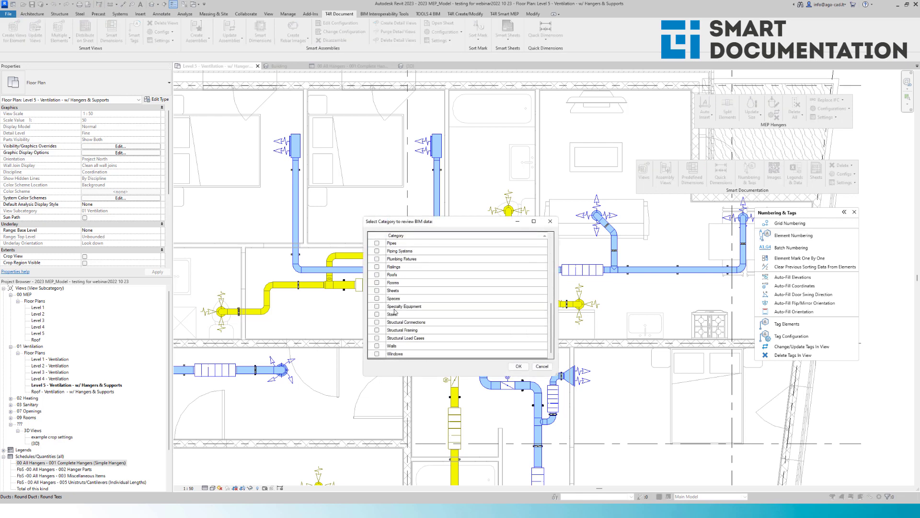
left_click(377, 322)
left_click(520, 367)
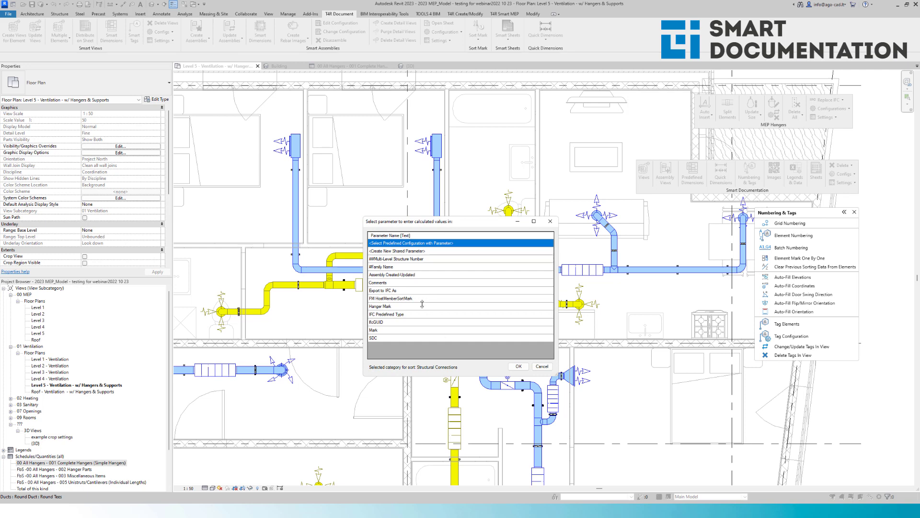
left_click(517, 366)
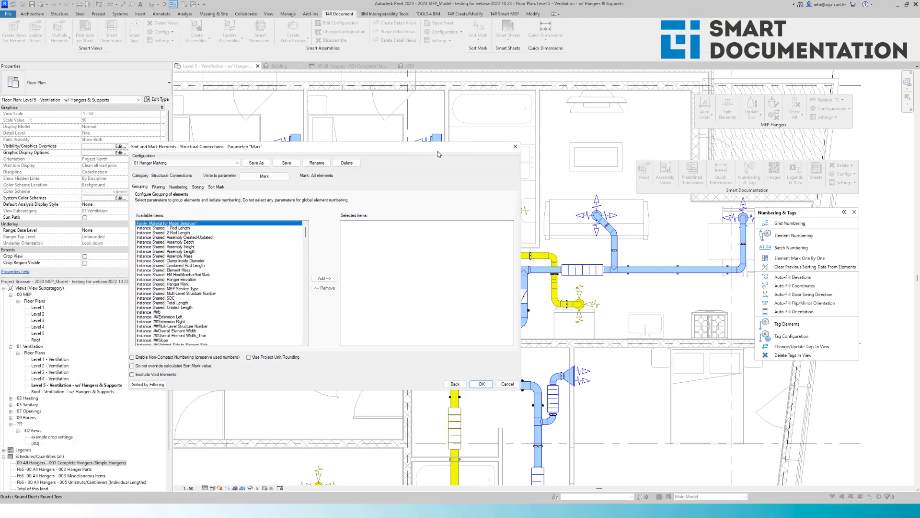
- Load the 02 Hanger Parts configuration, check its sort mark prefix, and number the hanger parts with it
left_click(172, 163)
left_click(173, 179)
left_click(220, 187)
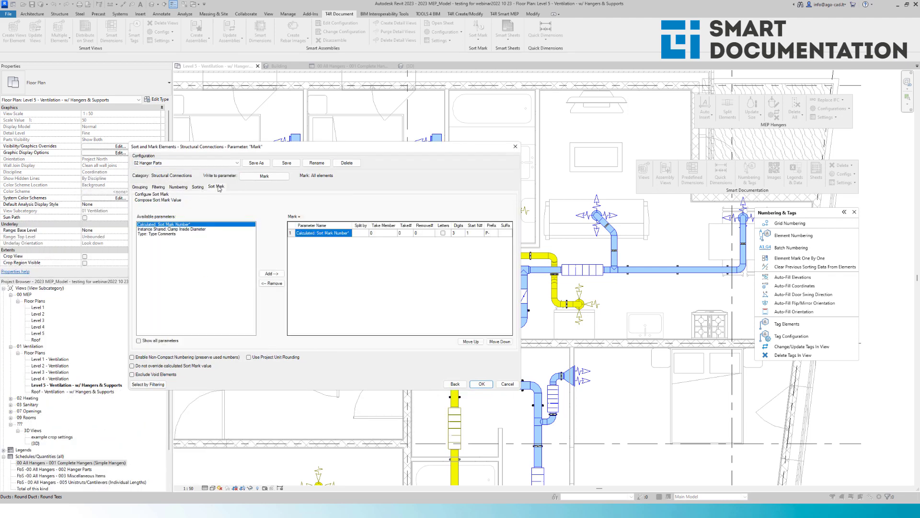
left_click(495, 235)
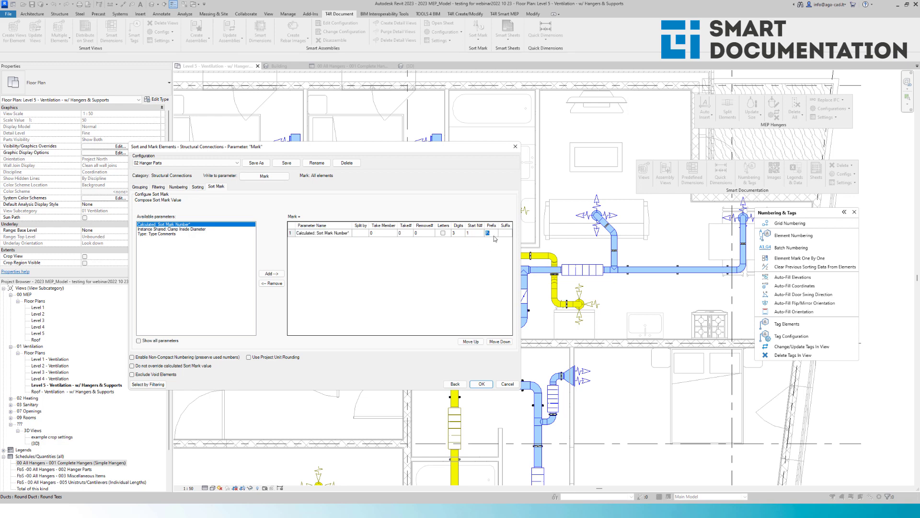
left_click(485, 385)
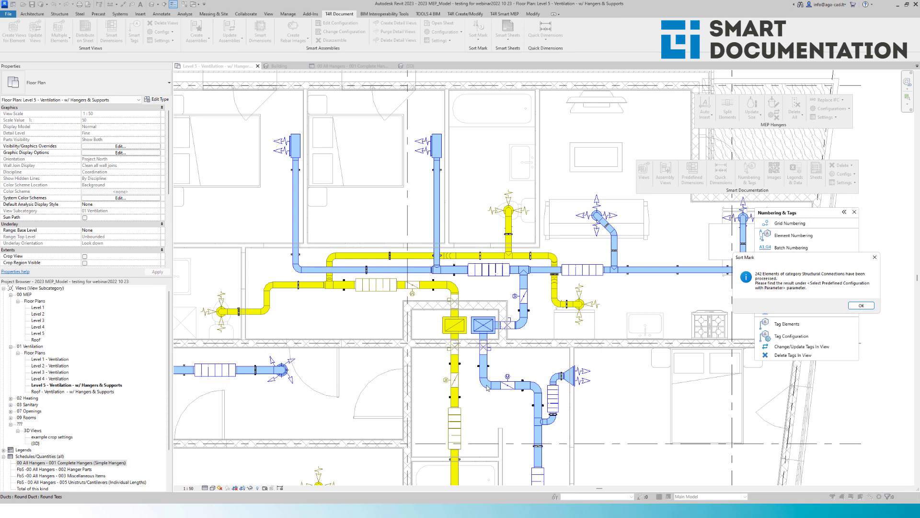
left_click_drag(773, 261, 355, 170)
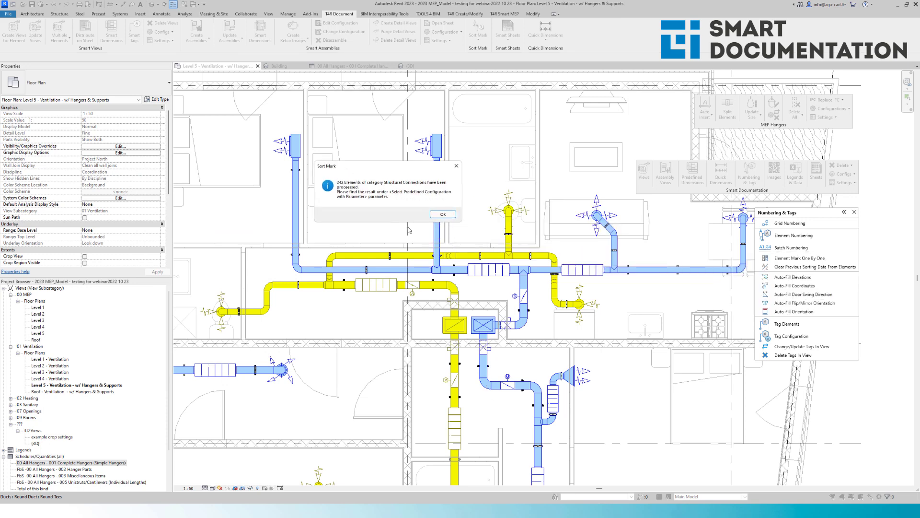
left_click(438, 213)
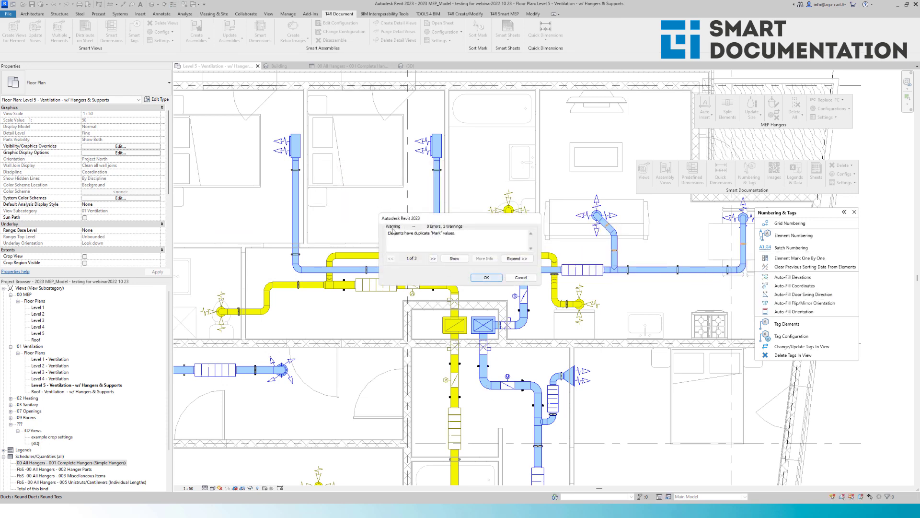
left_click(487, 280)
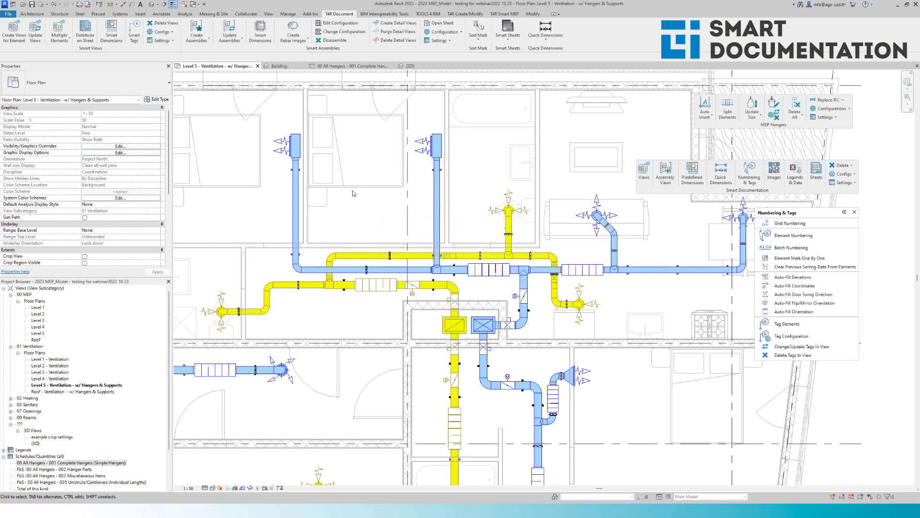
- Select the H-001 hangers through the complete hangers schedule and return to the Level 5 ventilation plan
left_click(341, 66)
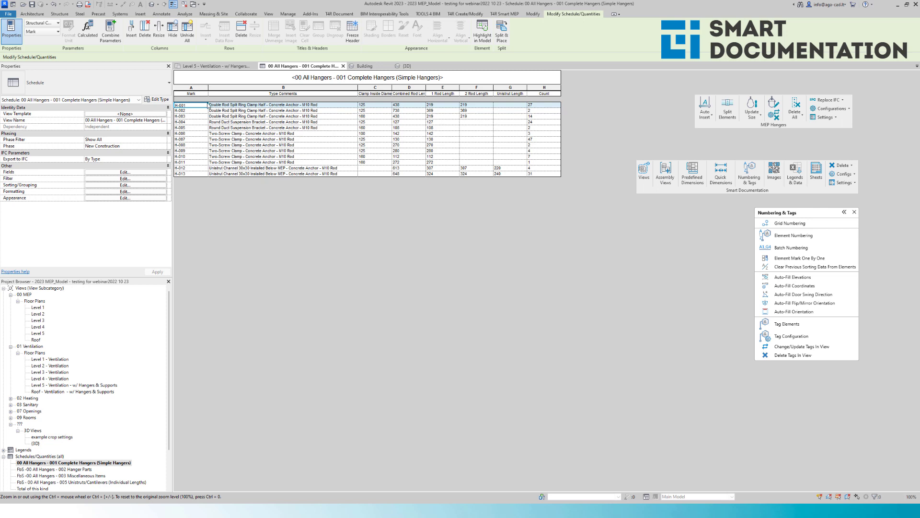
left_click(223, 135)
left_click(199, 106)
left_click(184, 69)
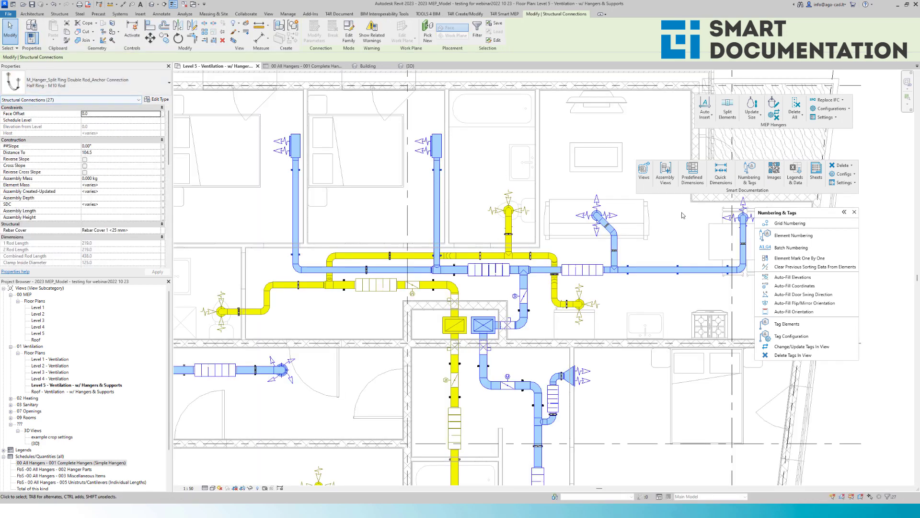
- Start Create Assemblies for the selected hangers and choose the 01 Simple Hangers shop drawing configuration
left_click(677, 181)
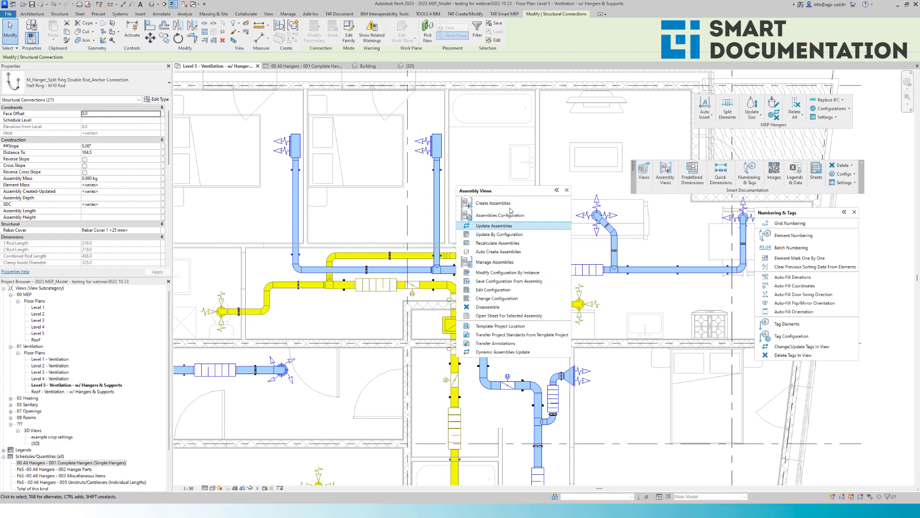
left_click(504, 207)
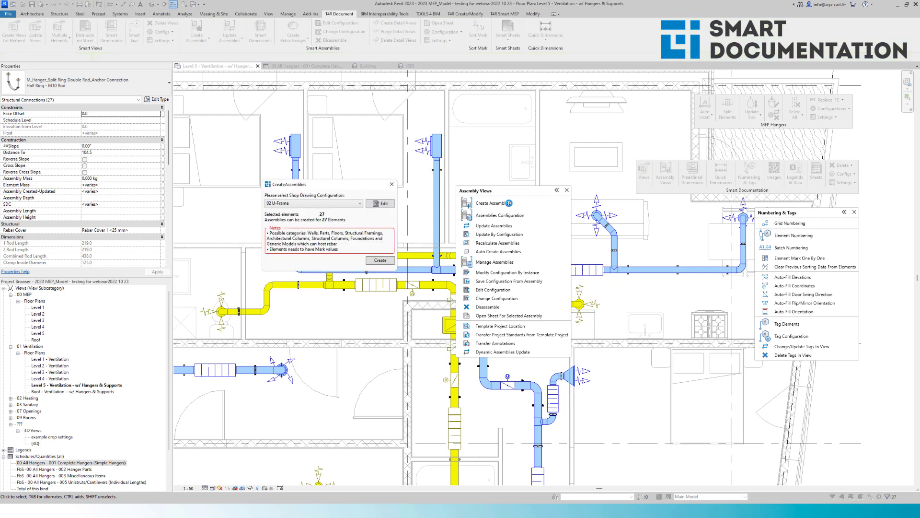
left_click(316, 205)
left_click(307, 212)
- Check the assembly views, schedules and sheets defined in the 01 Simple Hangers configuration, then save and close it
left_click(377, 204)
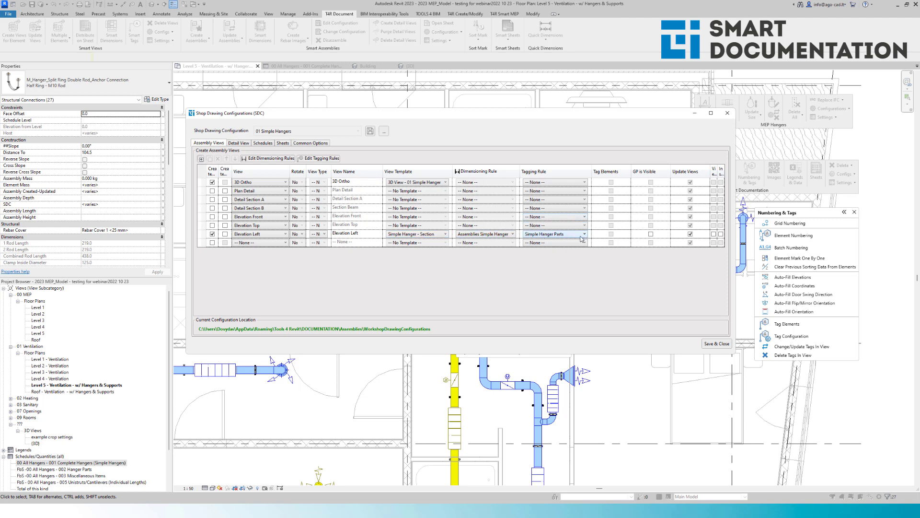
left_click(263, 143)
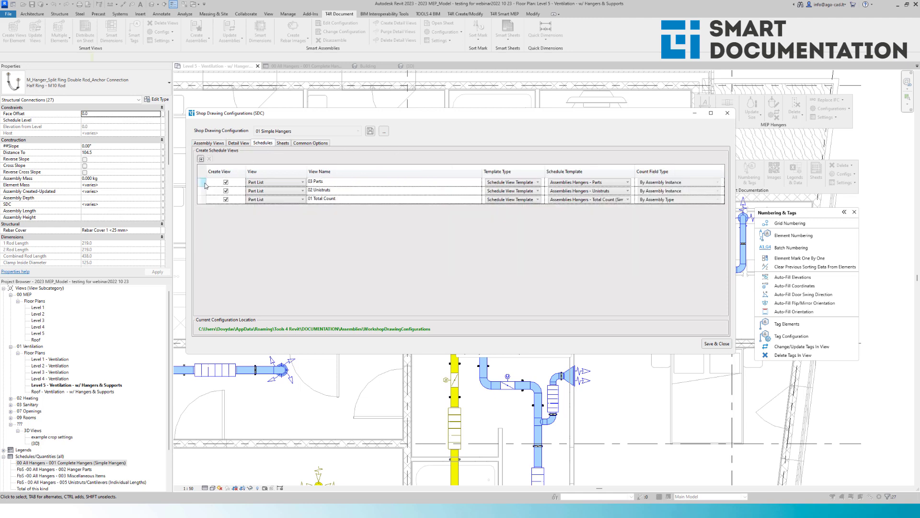
left_click(282, 143)
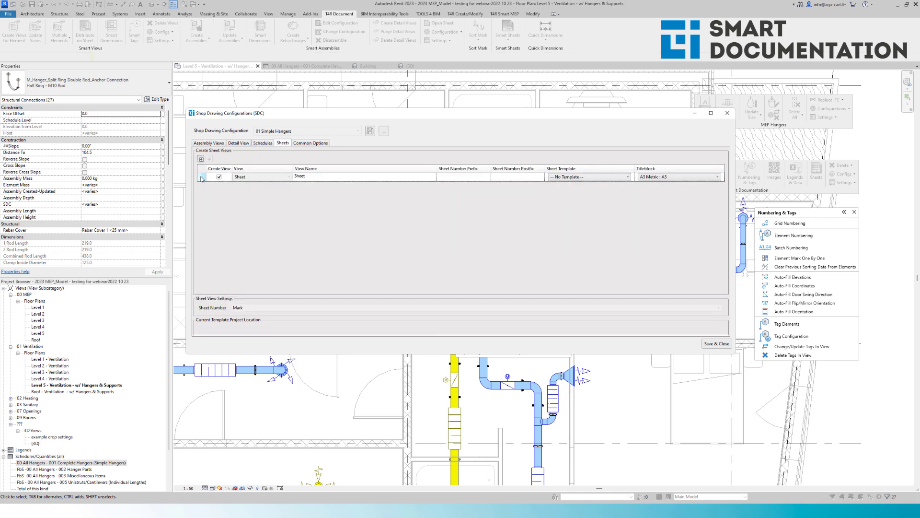
left_click(714, 344)
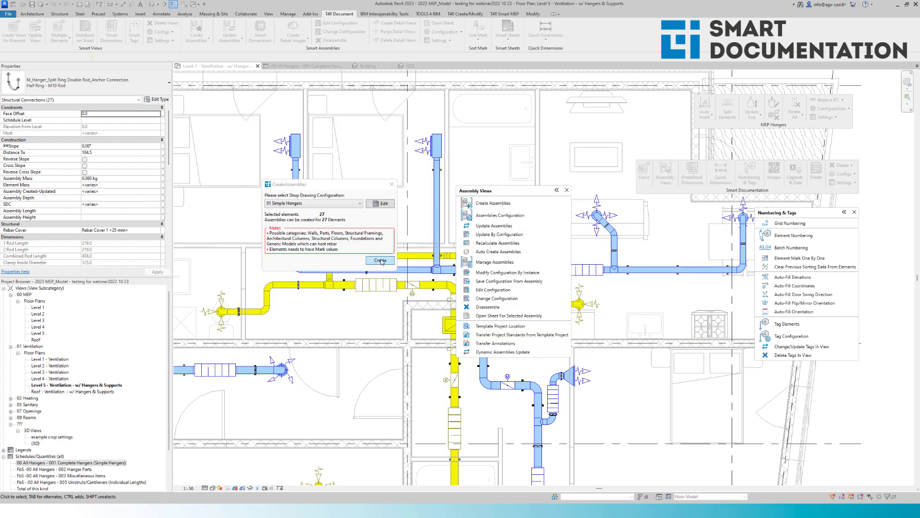
- Create the assemblies from the selected hangers, close the report, and expand assembly H-001 in the Project Browser
left_click(381, 260)
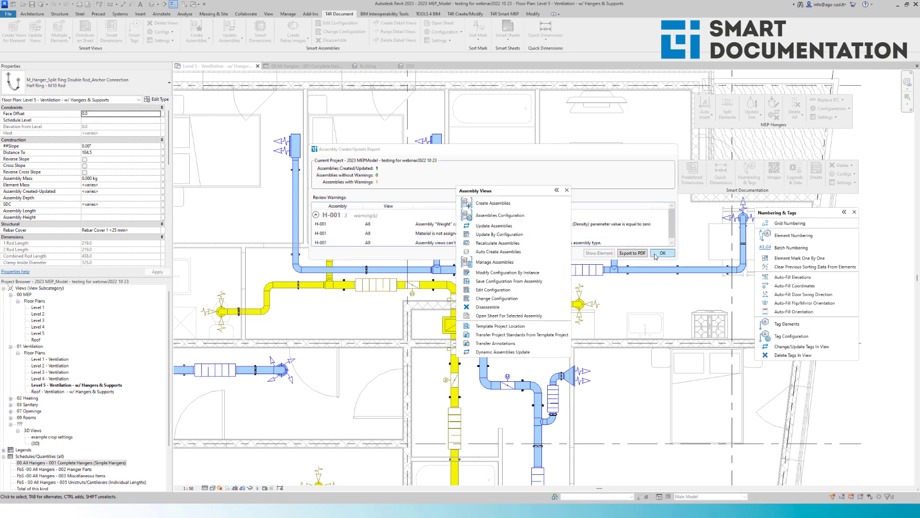
left_click(663, 253)
scroll(91, 372, "down", 1)
scroll(90, 372, "down", 2)
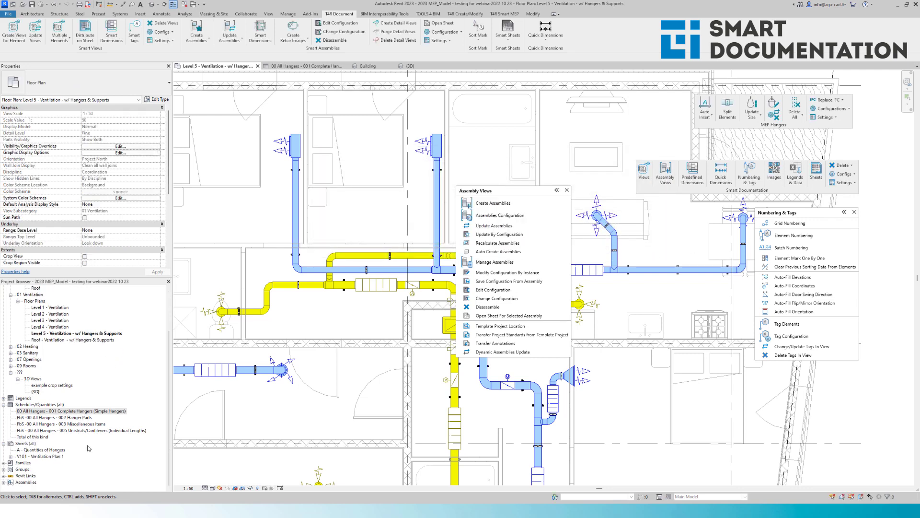
double_click(28, 482)
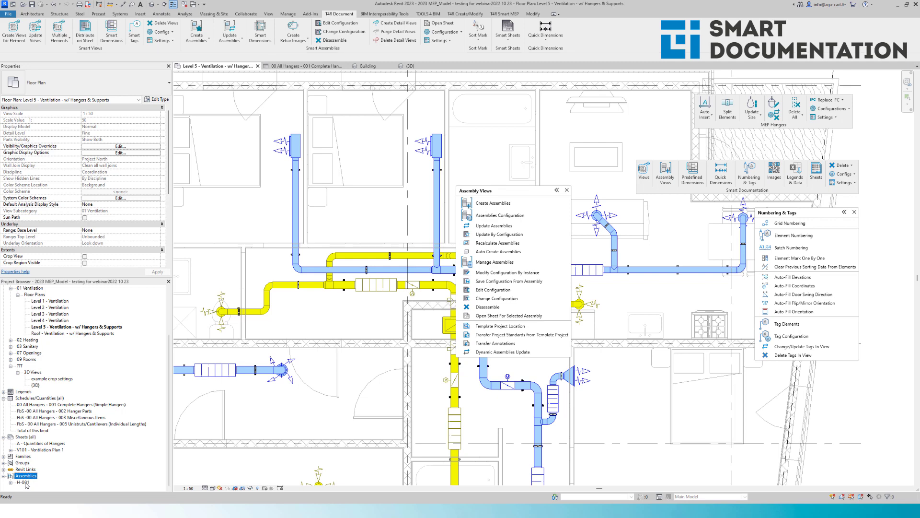
double_click(24, 483)
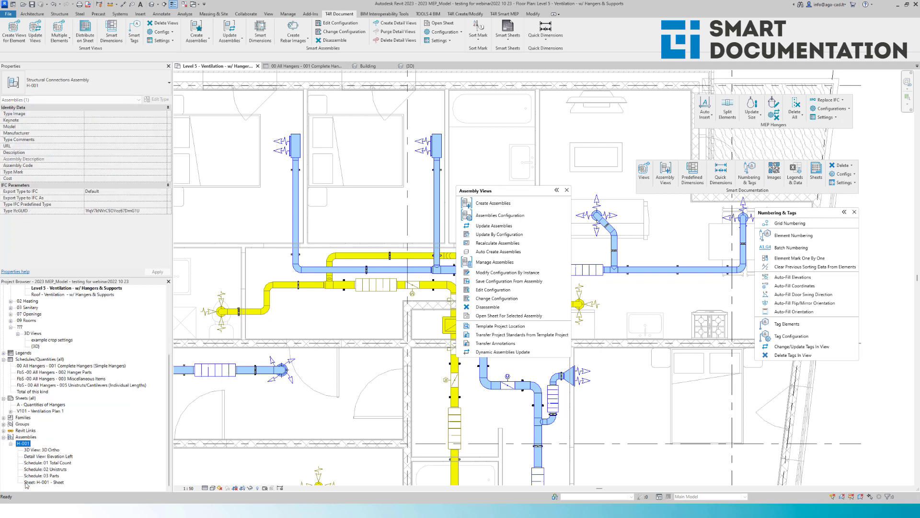
- Open the 3D Ortho view of assembly H-001 and move the Assembly Views palette clear of the hanger
left_click(44, 452)
double_click(48, 451)
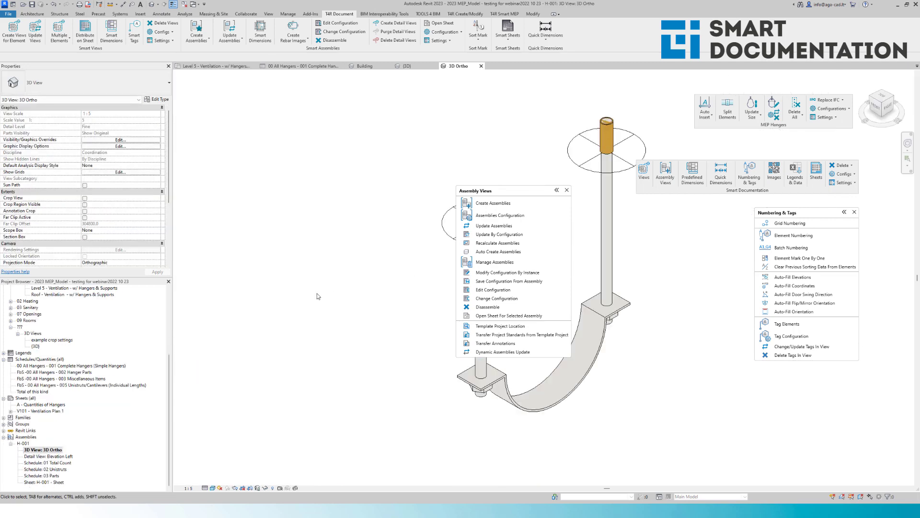
left_click_drag(511, 194, 690, 216)
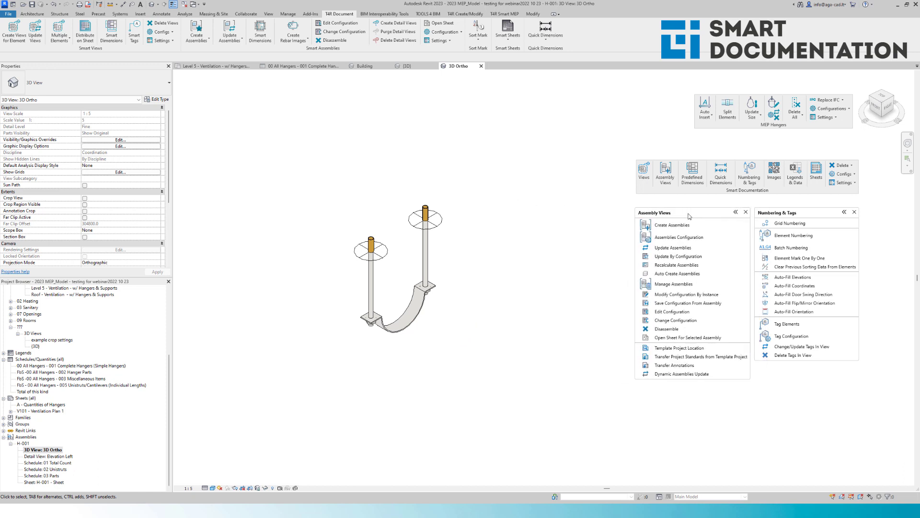
- Open the Elevation Left detail view of H-001 and examine its width, anchor and height dimensions and the clamp diameter tag
double_click(58, 456)
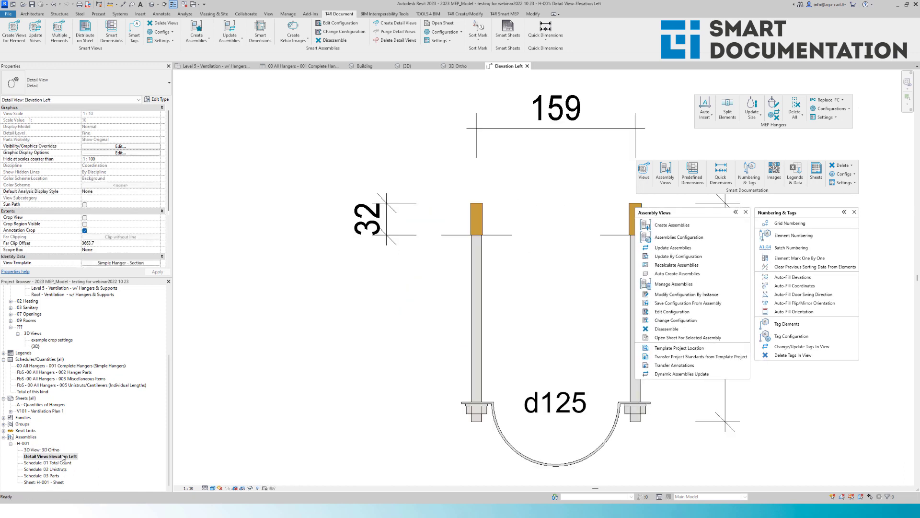
scroll(257, 224, "down", 3)
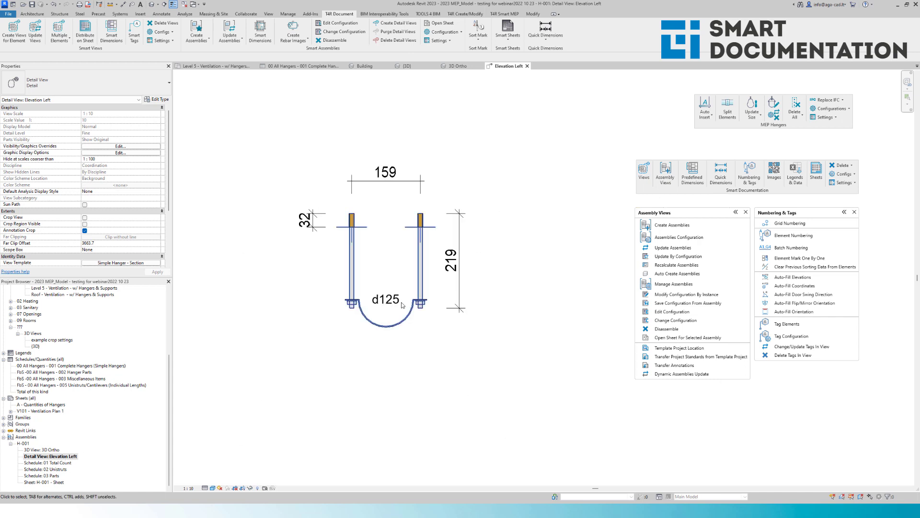
left_click(460, 283)
scroll(460, 283, "up", 2)
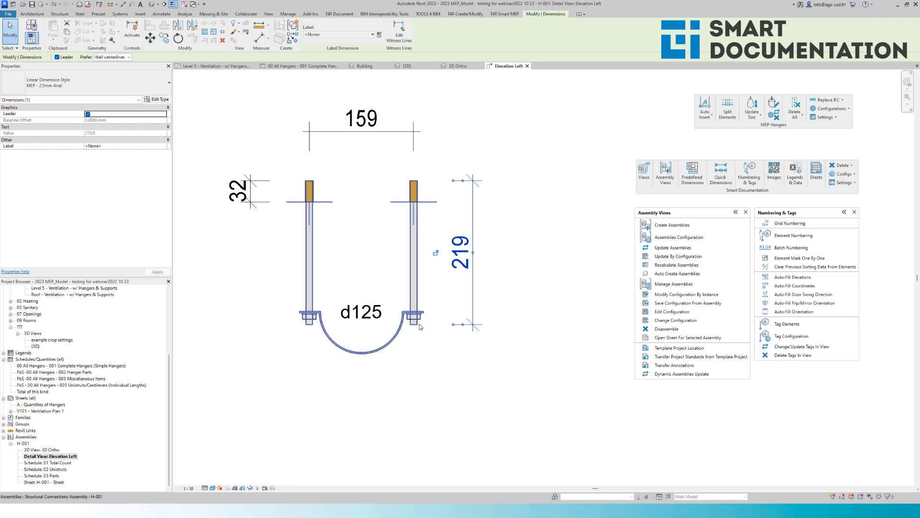
left_click(382, 138)
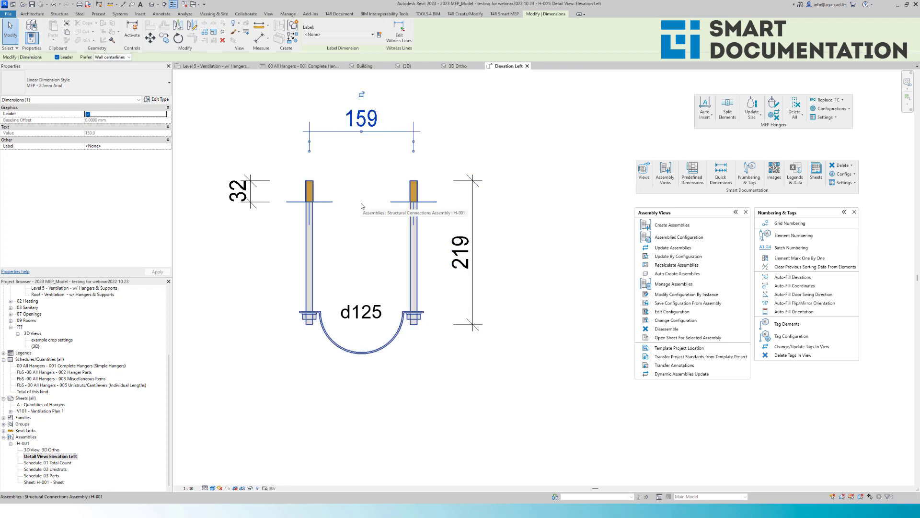
left_click(245, 193)
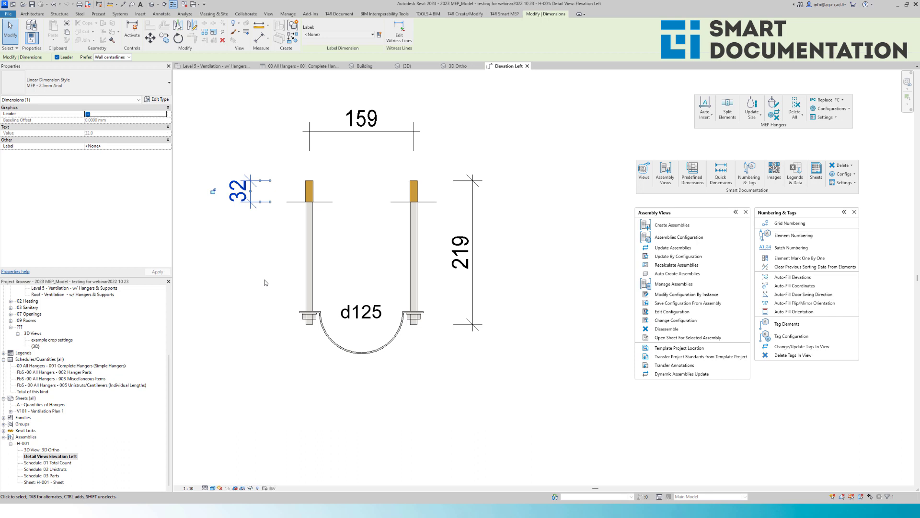
left_click(352, 324)
scroll(310, 359, "down", 2)
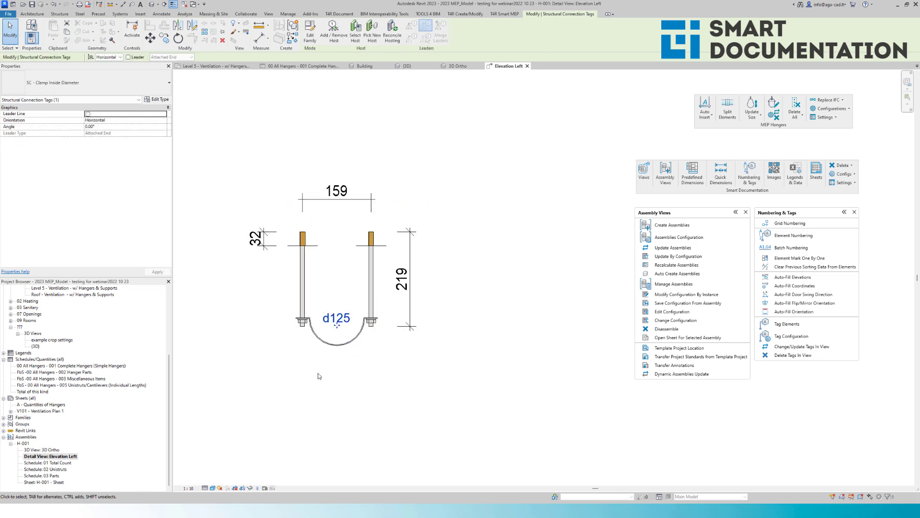
left_click(361, 390)
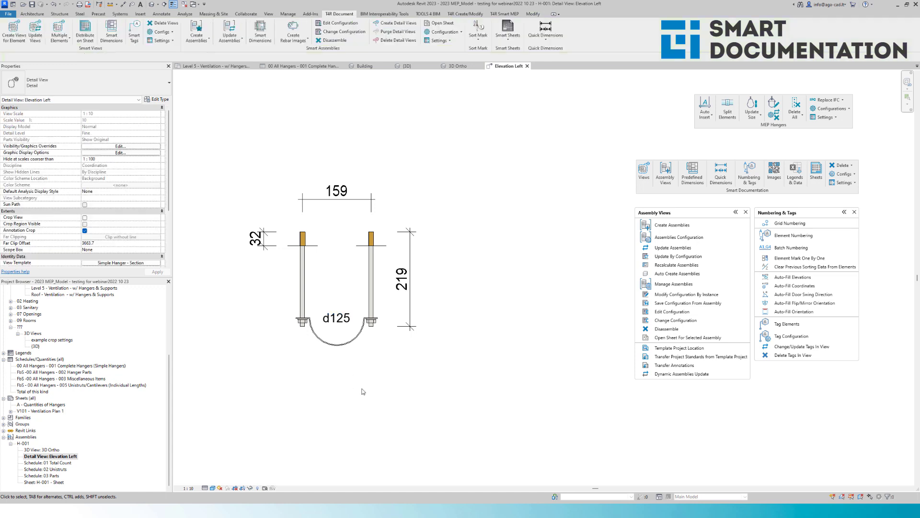
- Look through the 01 Total Count, 02 Unistruts and 03 Parts schedules of assembly H-001
double_click(50, 463)
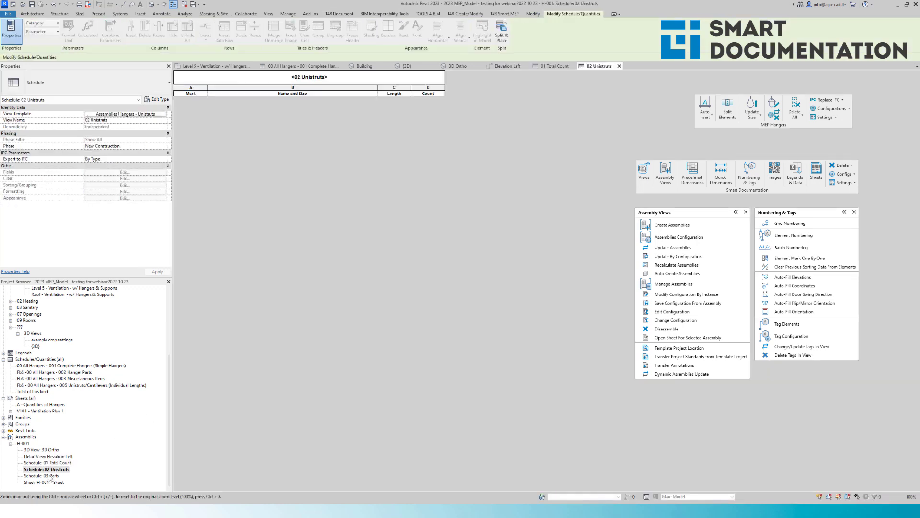
double_click(50, 476)
- Open the H-001 sheet and place the 3D Ortho and Elevation Left views side by side in its upper part
double_click(52, 482)
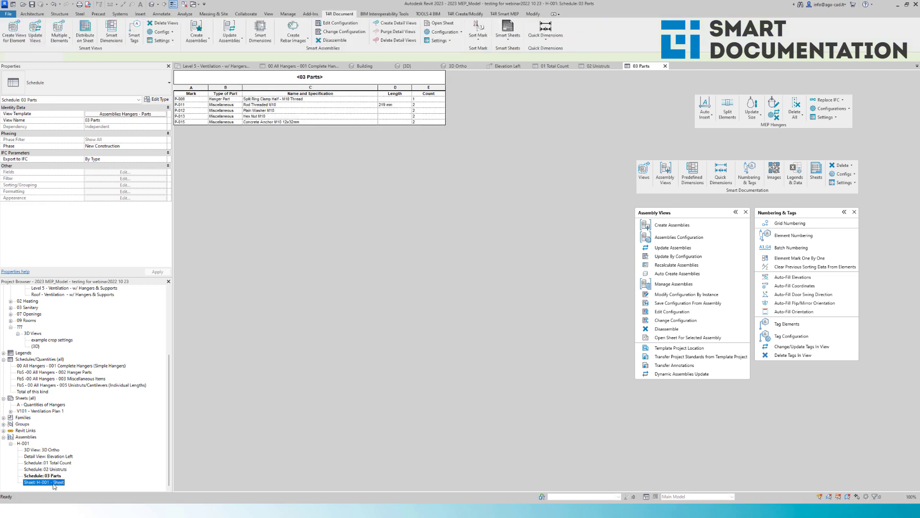
scroll(244, 216, "down", 3)
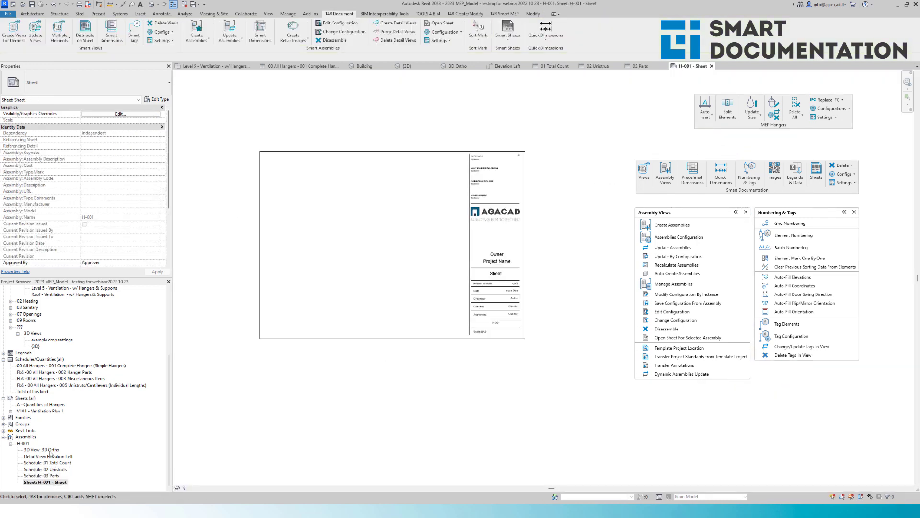
left_click_drag(51, 453, 310, 209)
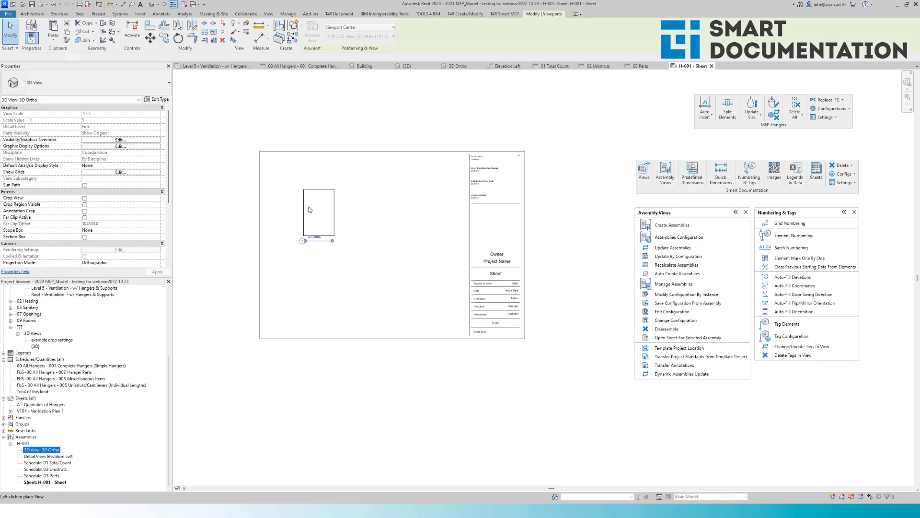
scroll(307, 202, "up", 2)
left_click(281, 185)
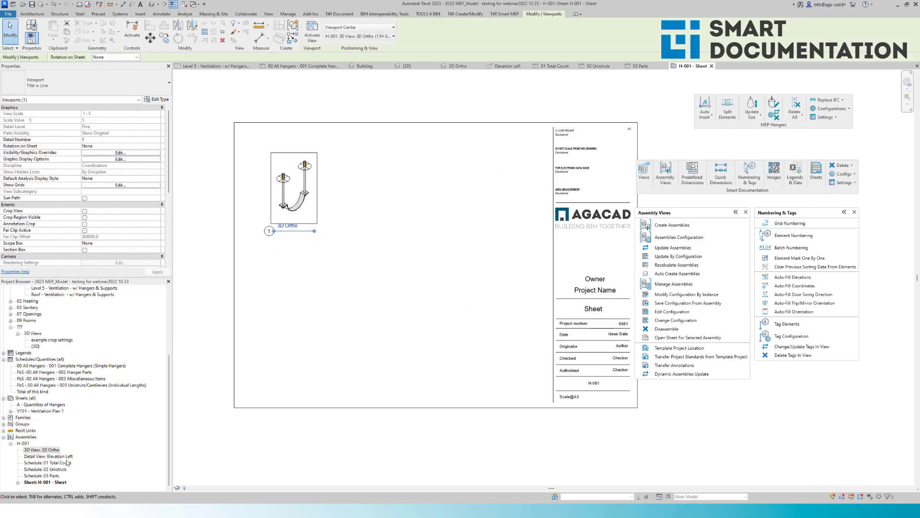
left_click_drag(58, 457, 408, 191)
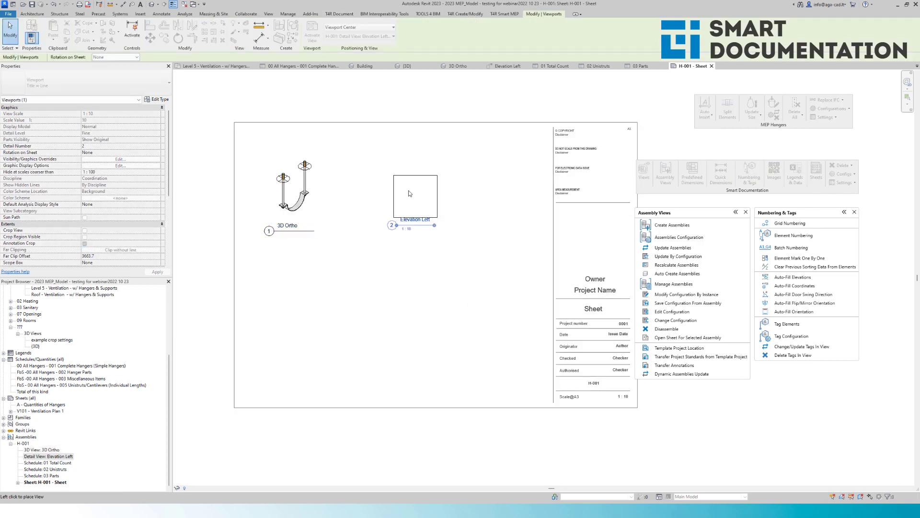
left_click(408, 191)
- Place the 01 Total Count schedule on the H-001 sheet below the 3D Ortho view and check its contents
left_click(49, 464)
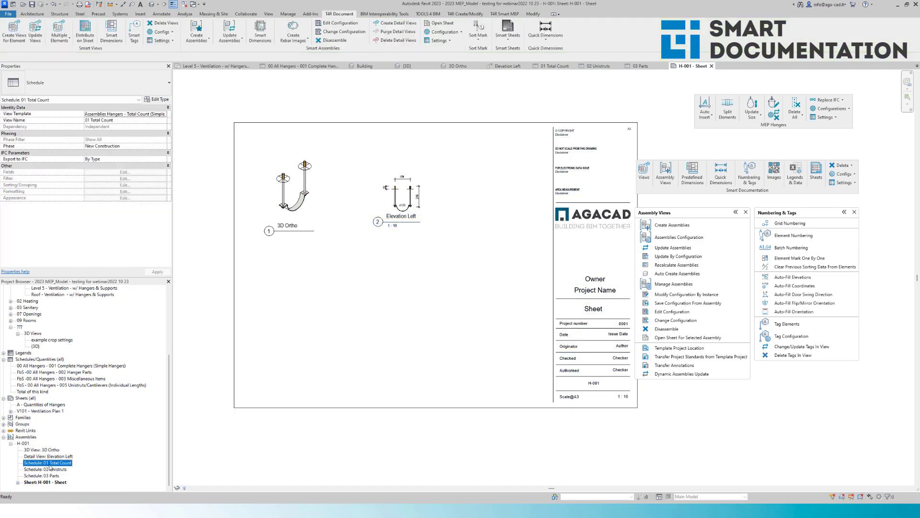
left_click_drag(50, 464, 308, 300)
left_click(273, 259)
left_click(351, 335)
scroll(278, 260, "up", 3)
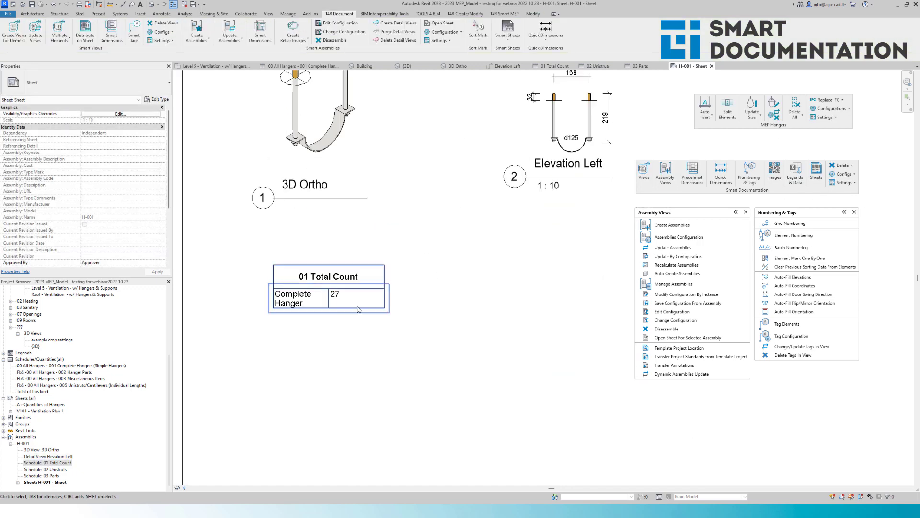
middle_click_drag(376, 322, 345, 346)
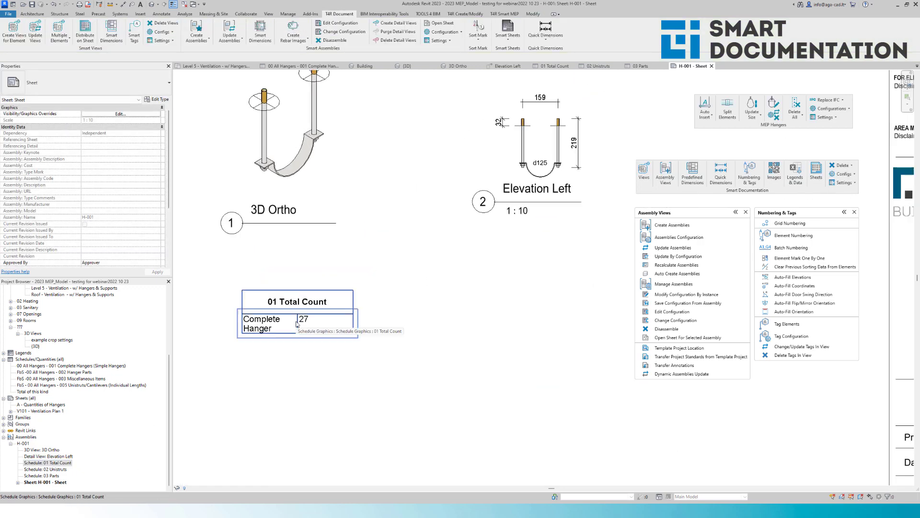
- Place the 02 Unistruts and 03 Parts schedules below the 01 Total Count schedule on the sheet and check the parts list
scroll(309, 319, "down", 2)
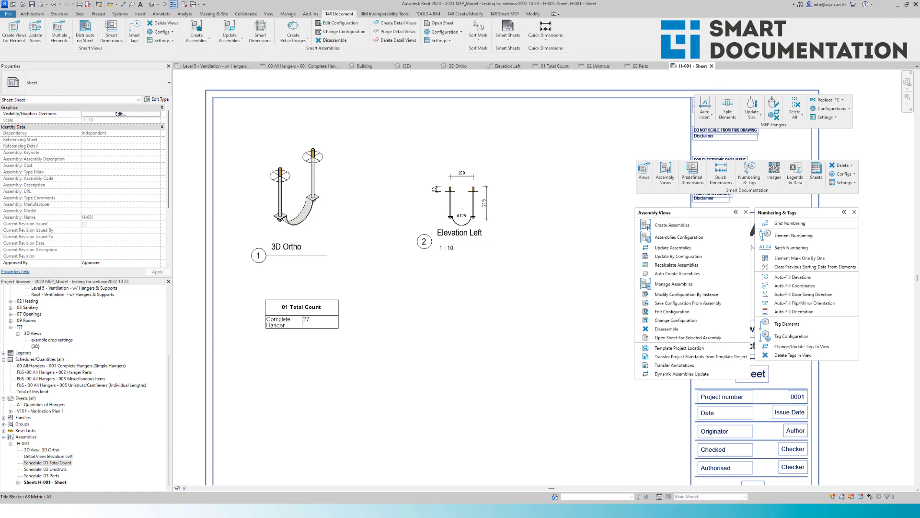
left_click_drag(45, 469, 411, 364)
scroll(369, 314, "down", 2)
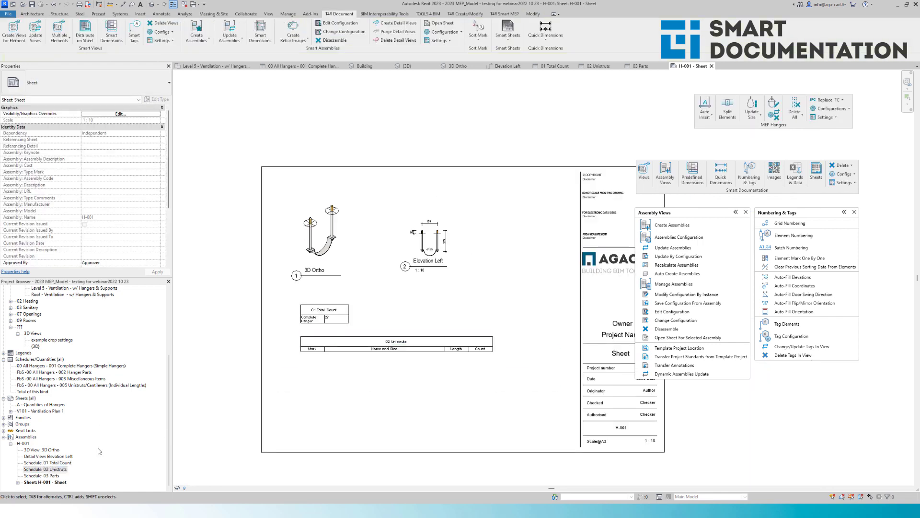
left_click_drag(46, 476, 401, 387)
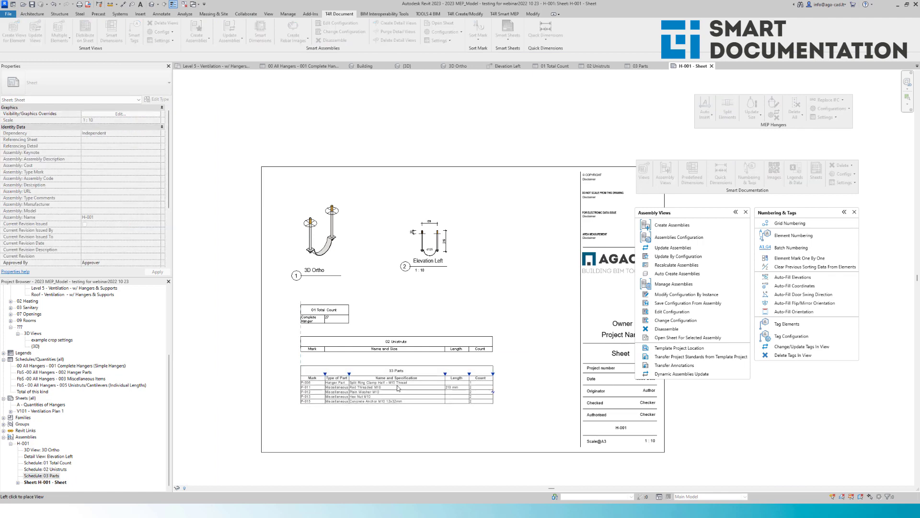
left_click(397, 387)
left_click(412, 427)
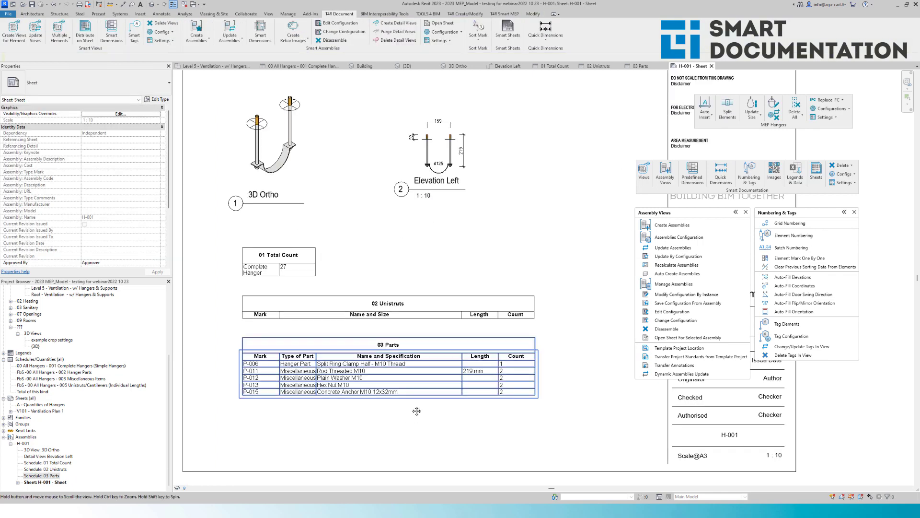
scroll(415, 417, "up", 3)
scroll(176, 394, "up", 4)
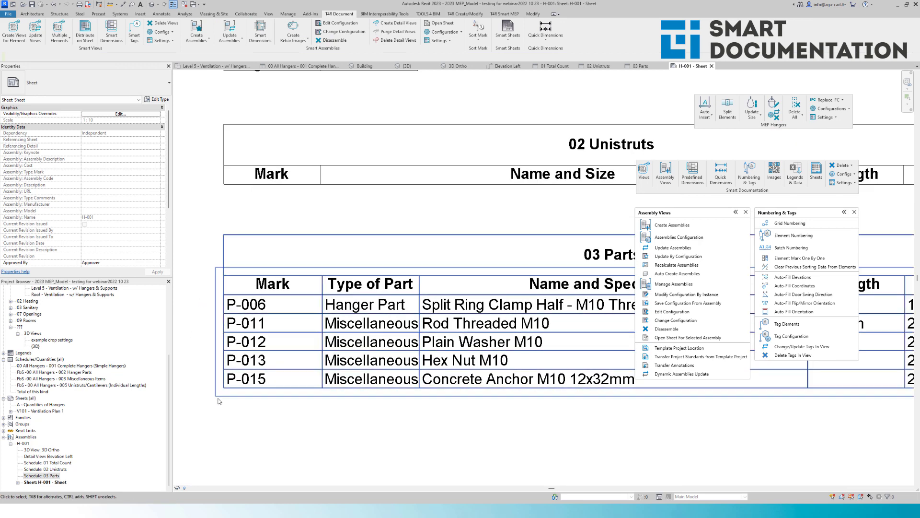
- Examine the 03 Parts schedule, the rod length and the Elevation Left dimensions on the H-001 sheet
scroll(293, 280, "down", 5)
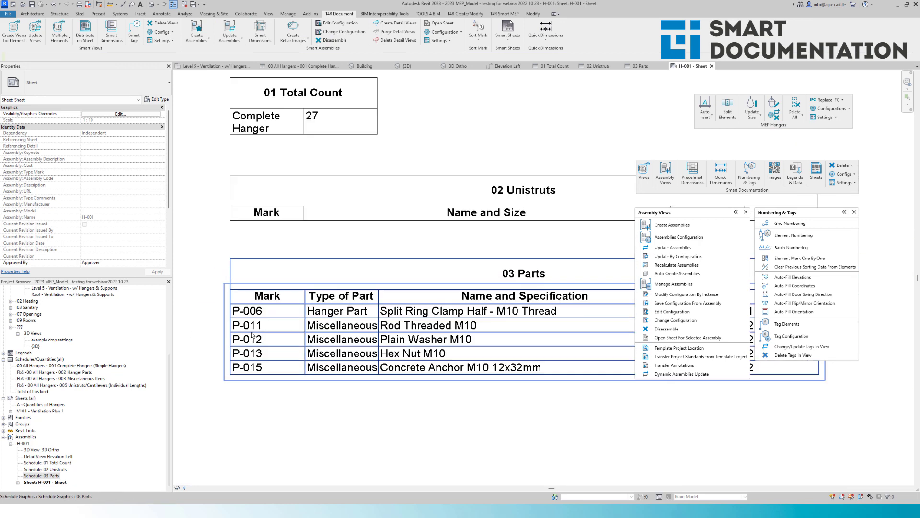
scroll(376, 374, "up", 1)
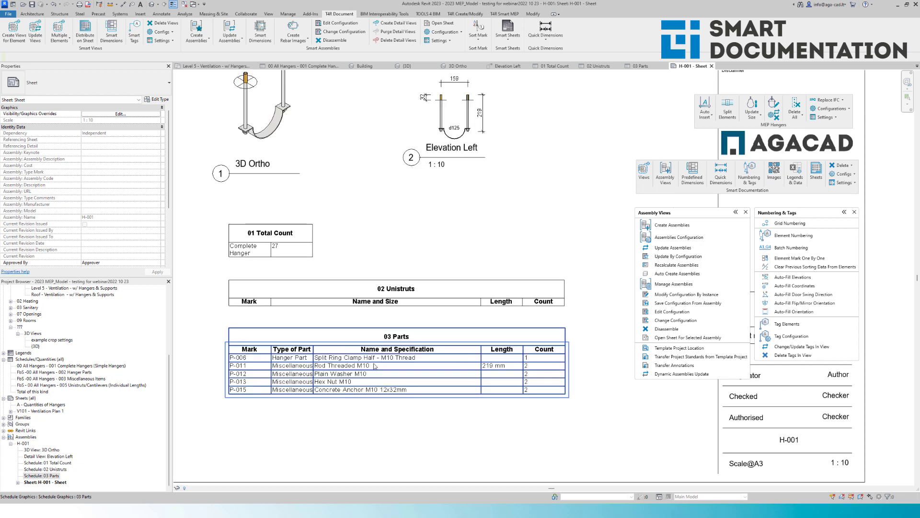
middle_click_drag(361, 234, 373, 271)
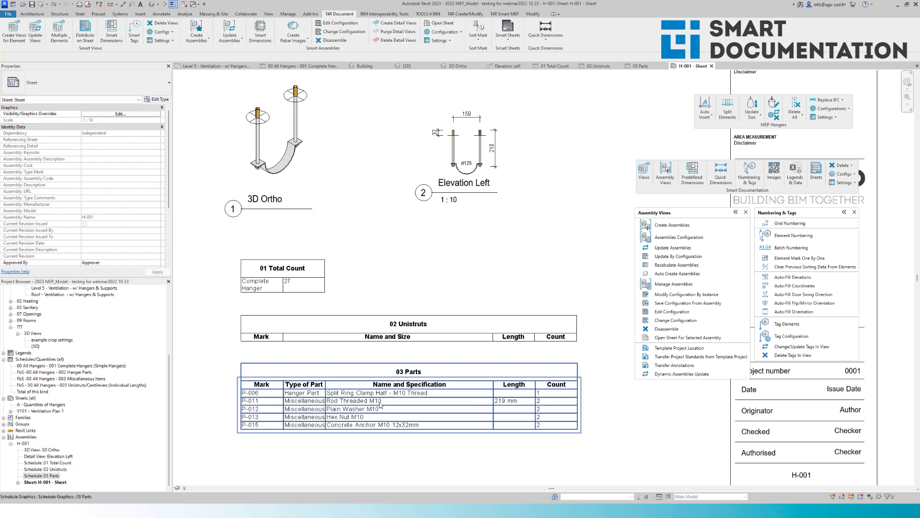
scroll(488, 425, "up", 1)
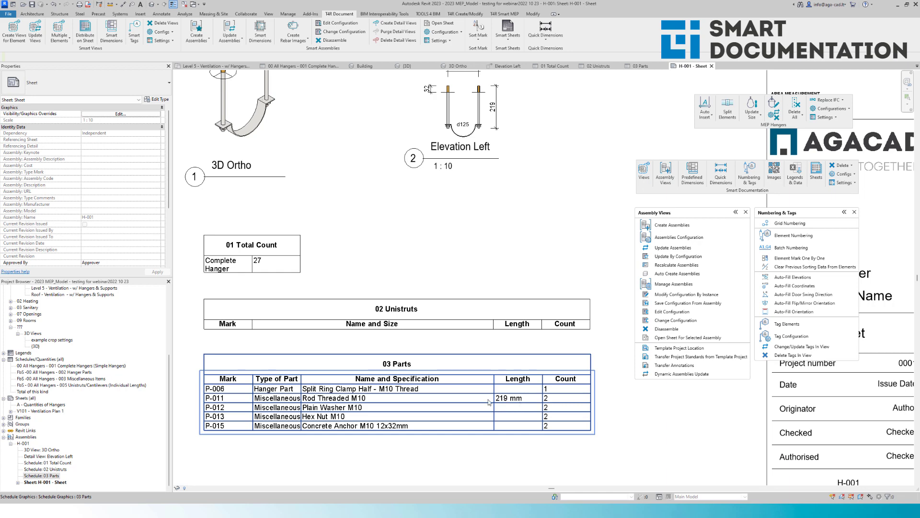
middle_click_drag(484, 194, 389, 445)
scroll(405, 357, "up", 3)
scroll(442, 306, "down", 1)
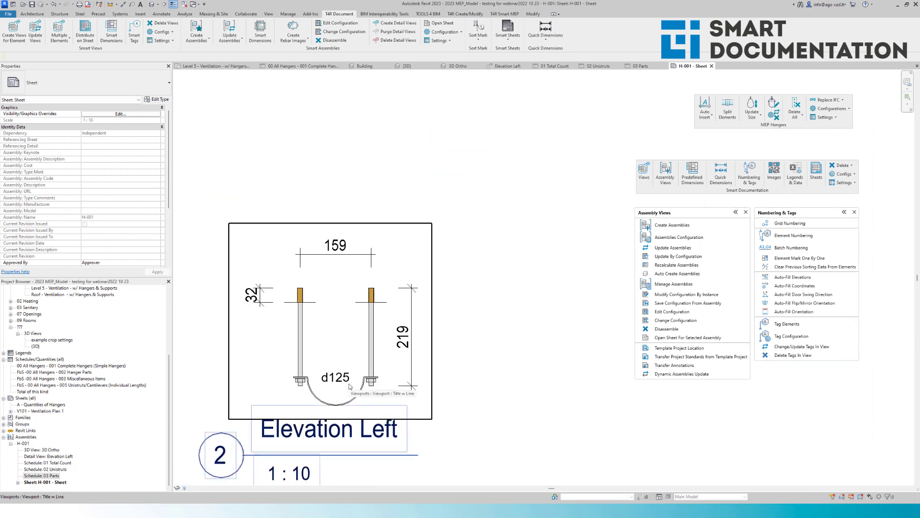
scroll(411, 210, "down", 4)
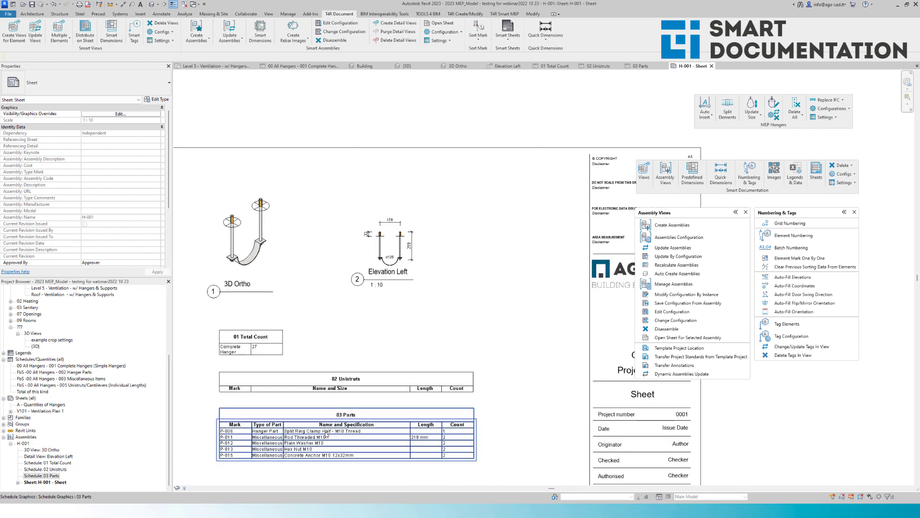
scroll(330, 378, "up", 2)
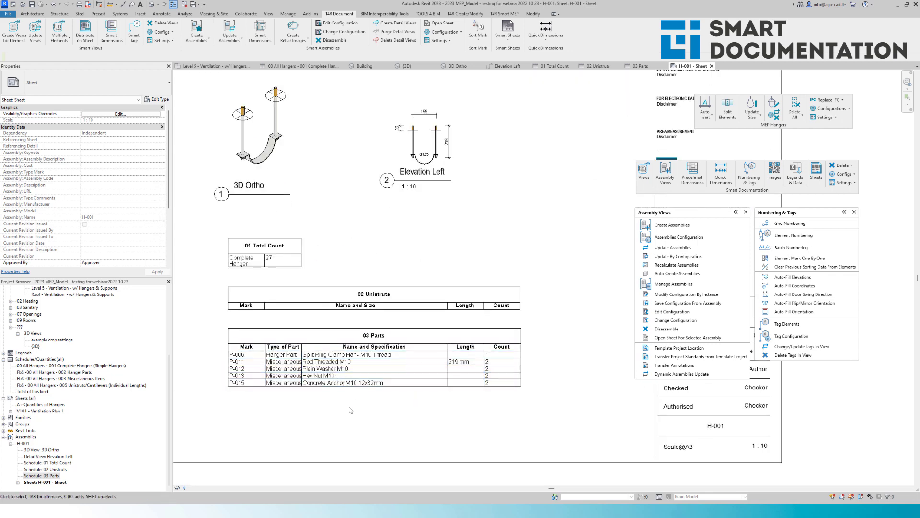
scroll(350, 410, "down", 3)
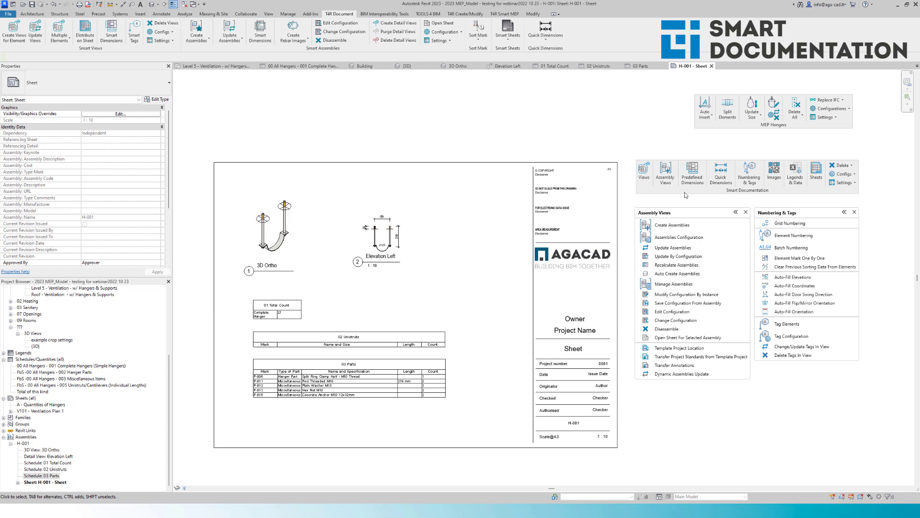
- Set H-001 - Sheet as the sheet template in the 01 Simple Hangers shop drawing configuration and save it
left_click(684, 238)
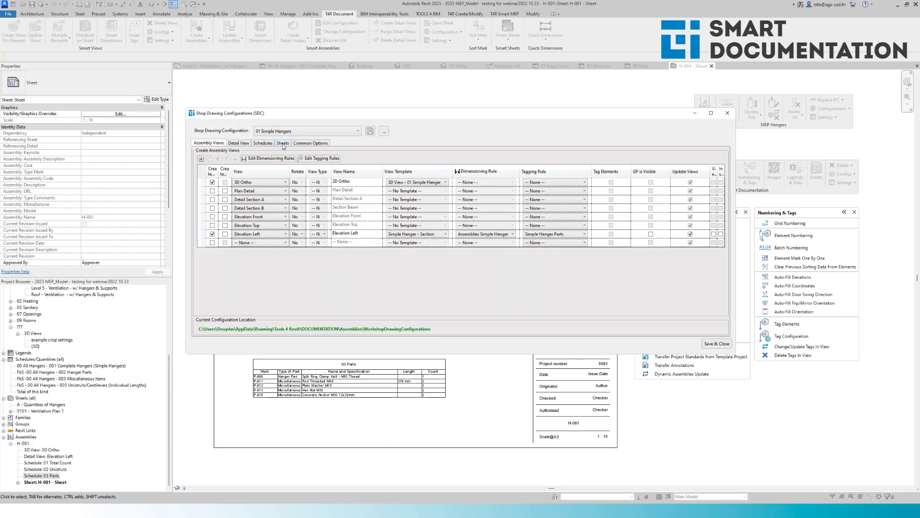
left_click(283, 144)
left_click(578, 177)
left_click(572, 191)
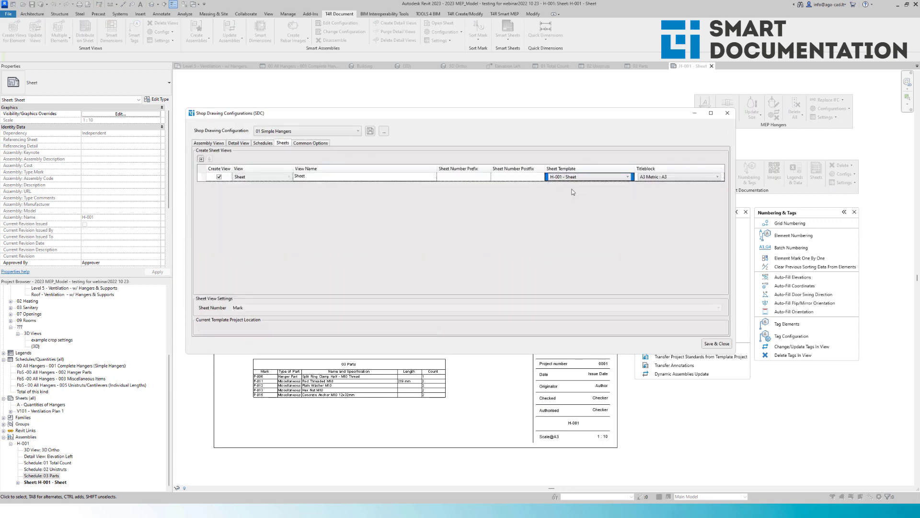
left_click(708, 344)
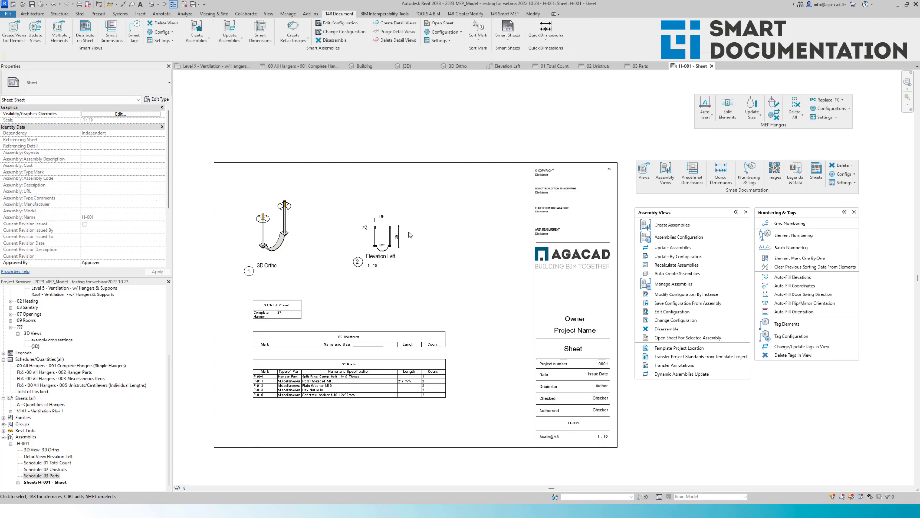
- Open the Level 5 - Ventilation - w/ Hangers & Supports plan, select the upper connected duct network and filter the selection to Structural Connections only
scroll(74, 362, "up", 4)
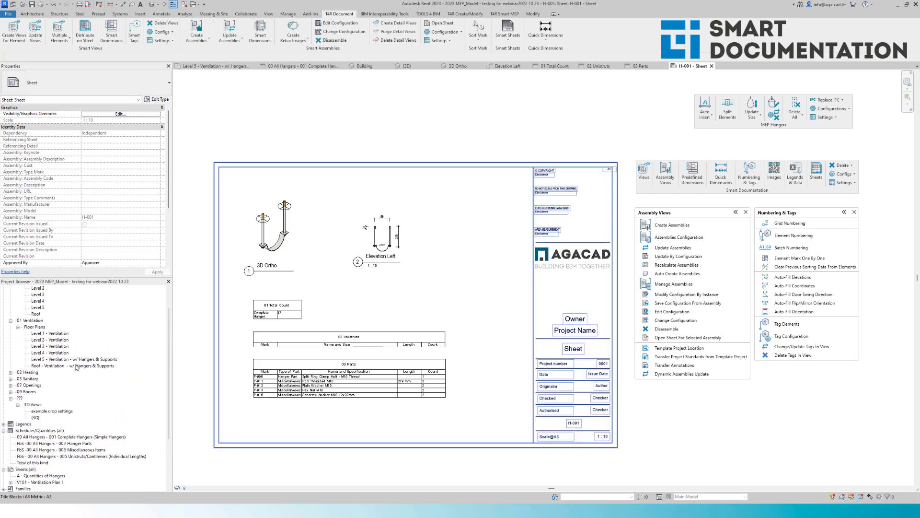
left_click(73, 360)
double_click(73, 359)
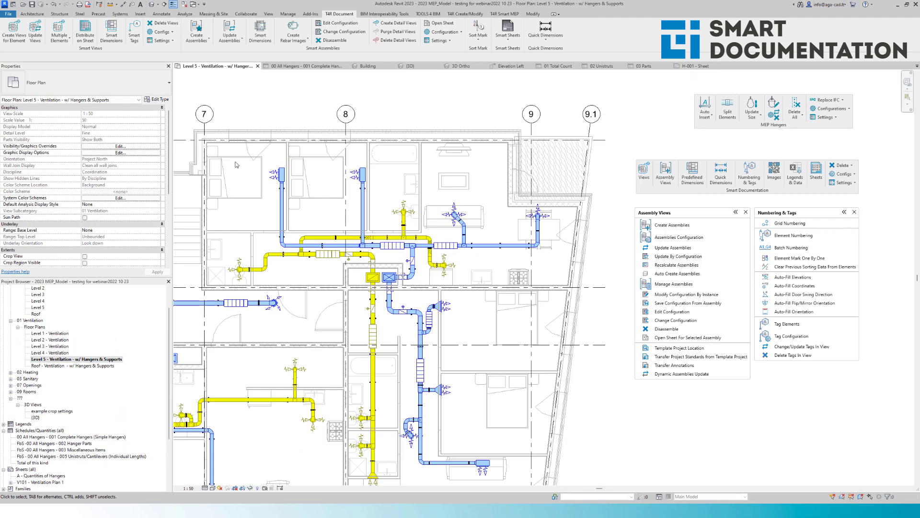
key("Tab")
left_click(454, 214)
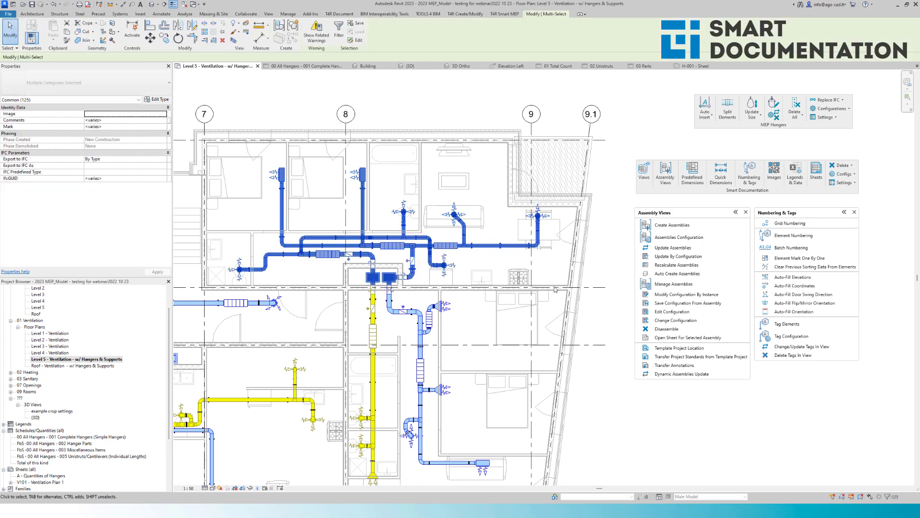
left_click(339, 30)
left_click(506, 218)
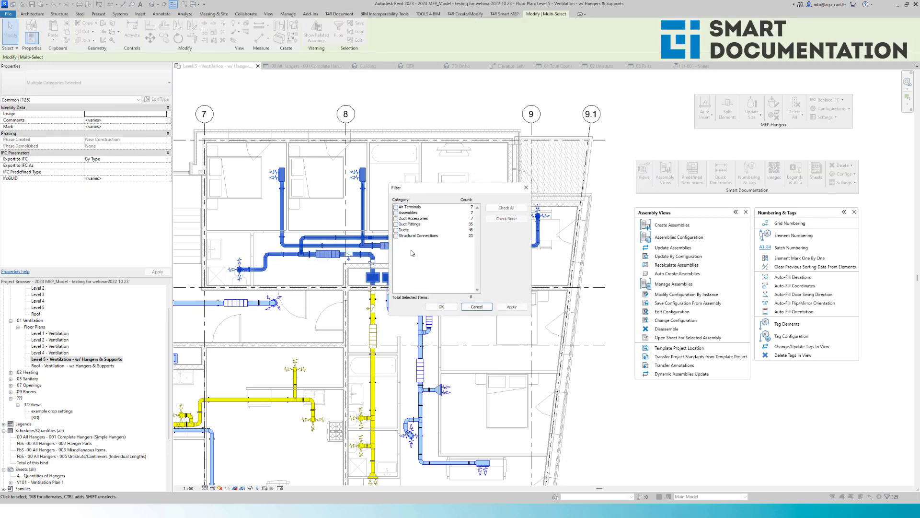
left_click(396, 236)
left_click(441, 307)
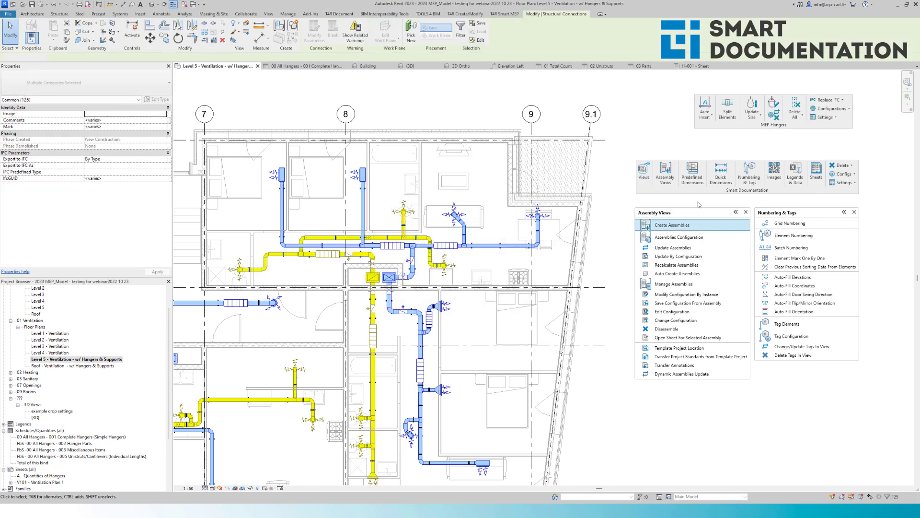
- Create assemblies for the selected hangers with the 01 Simple Hangers configuration and close the report
left_click(683, 230)
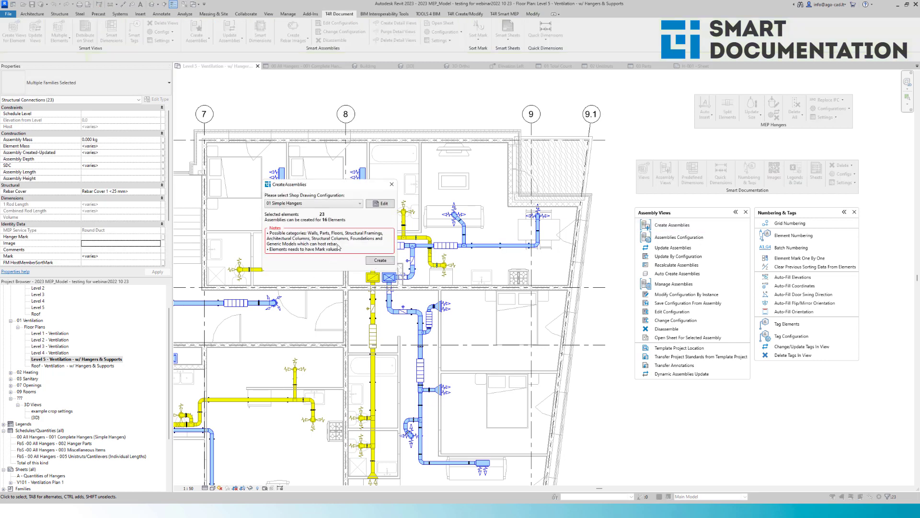
left_click(380, 260)
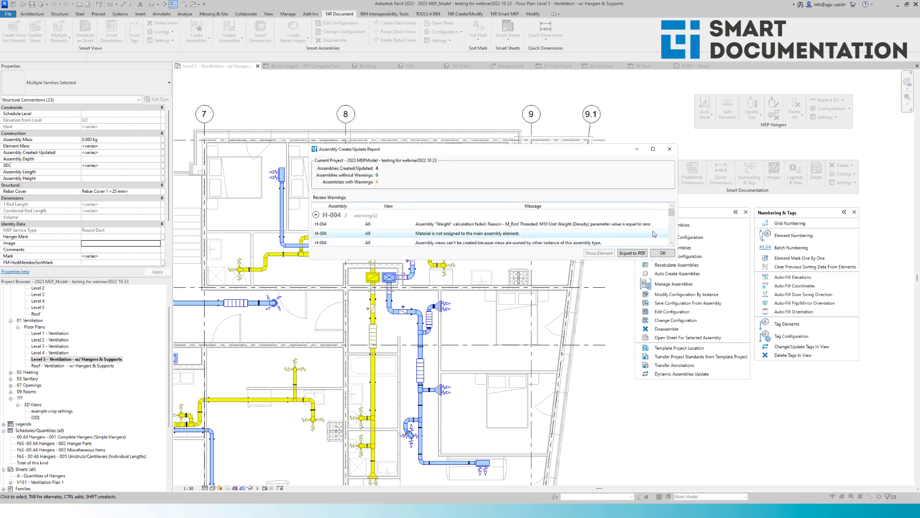
left_click(659, 253)
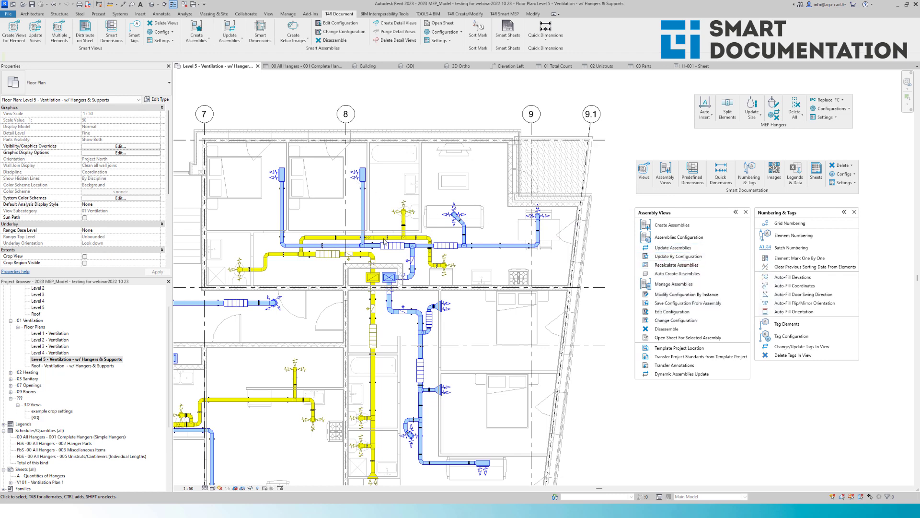
- Find the new hanger assemblies H-004 to H-013, then open the H-004 sheet and examine its views and schedules
scroll(83, 396, "down", 4)
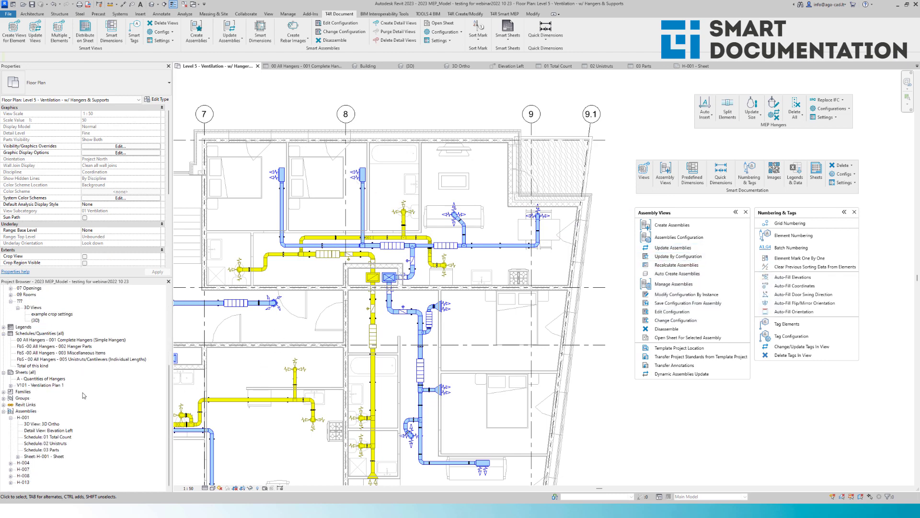
left_click(25, 463)
left_click(28, 482, "shift")
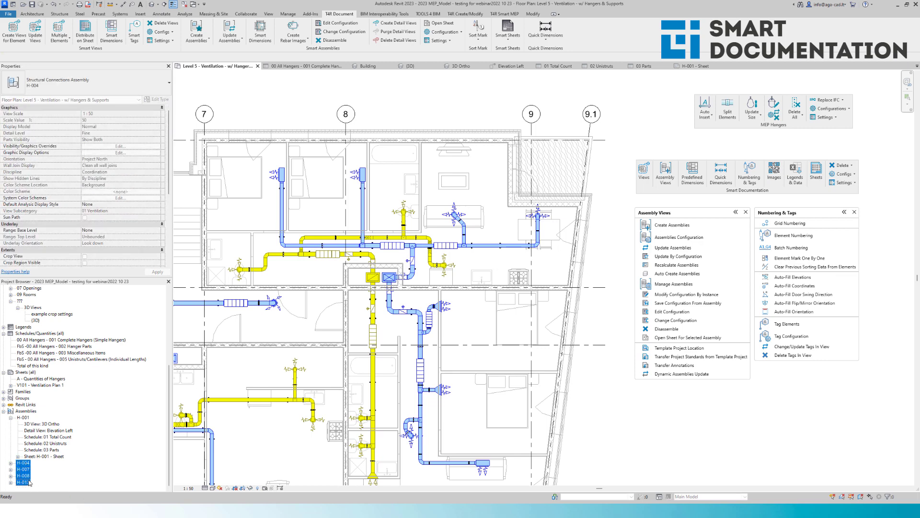
left_click(10, 464)
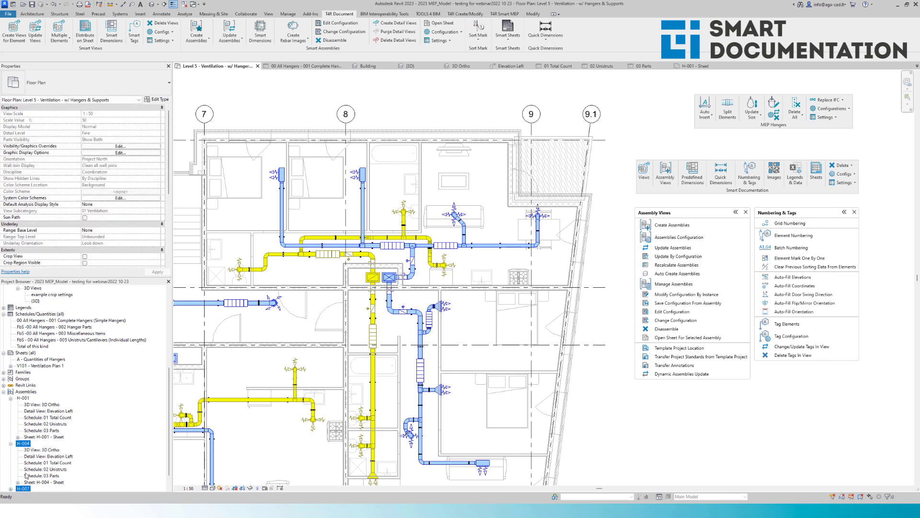
double_click(41, 483)
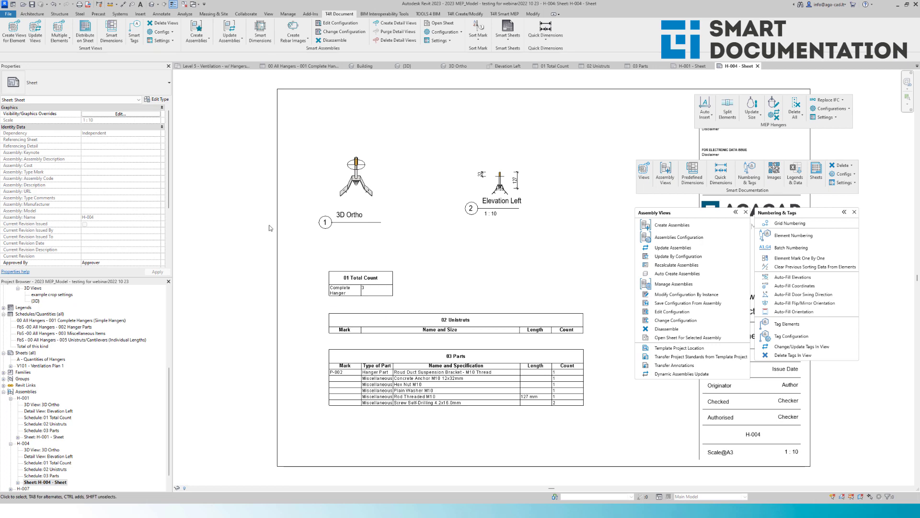
scroll(402, 213, "up", 2)
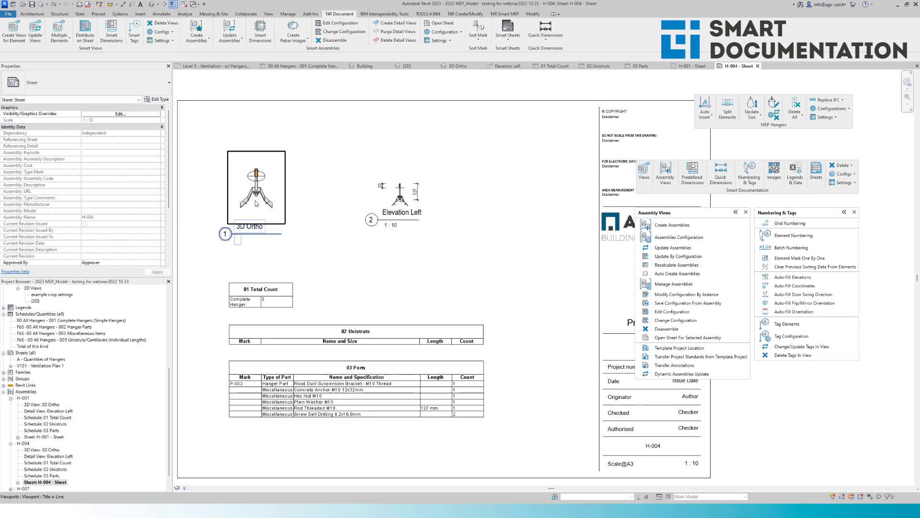
scroll(263, 243, "up", 3)
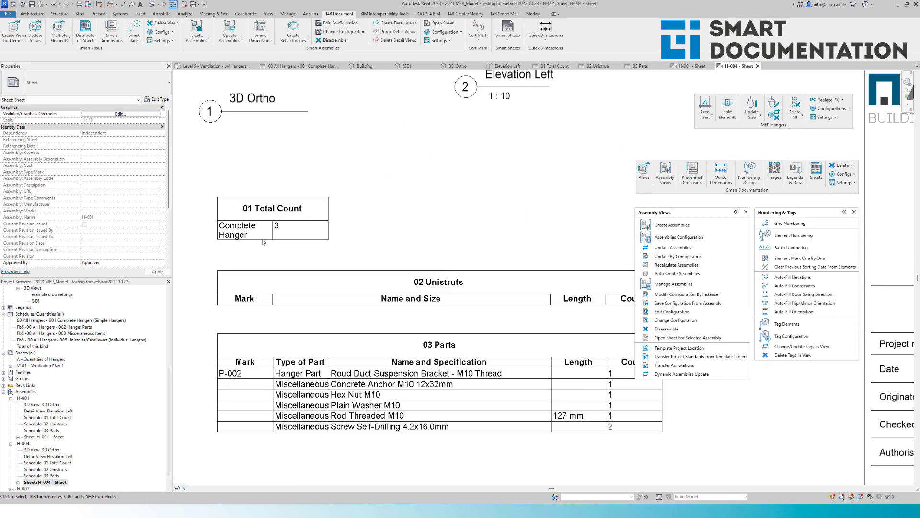
scroll(264, 242, "down", 2)
middle_click_drag(393, 239, 391, 282)
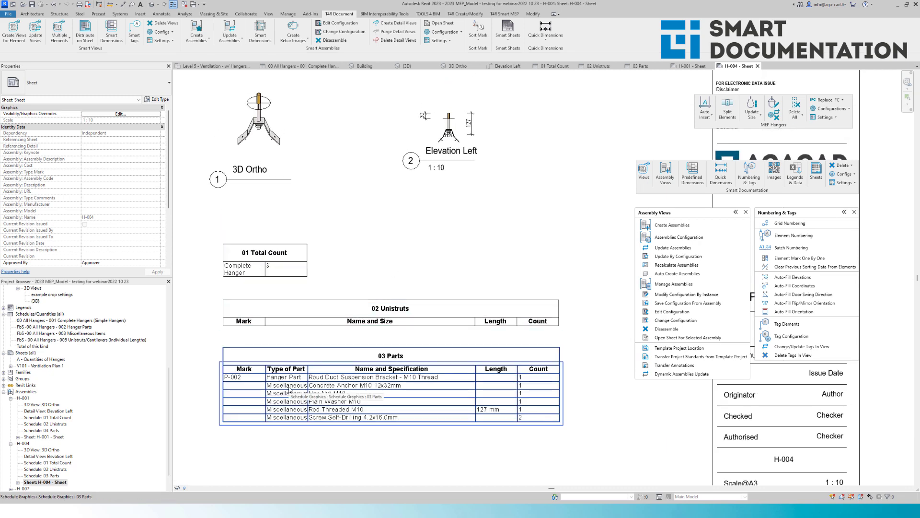
- Open the sheet of assembly H-007 and examine its views and schedules
scroll(58, 479, "down", 1)
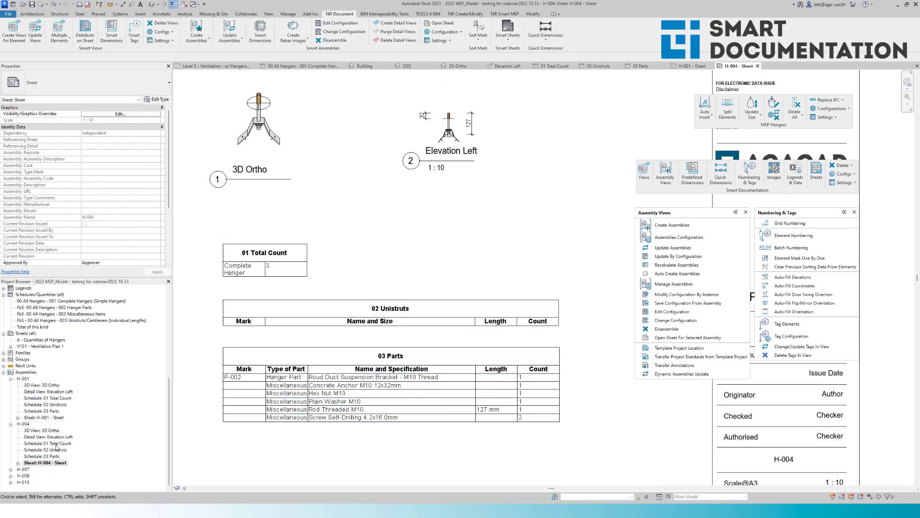
left_click(11, 469)
scroll(29, 474, "down", 1)
double_click(45, 482)
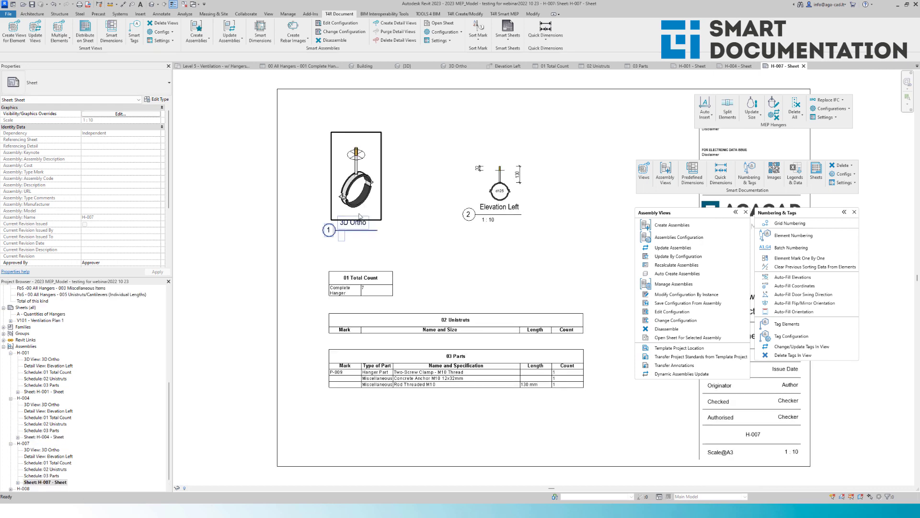
scroll(408, 234, "up", 2)
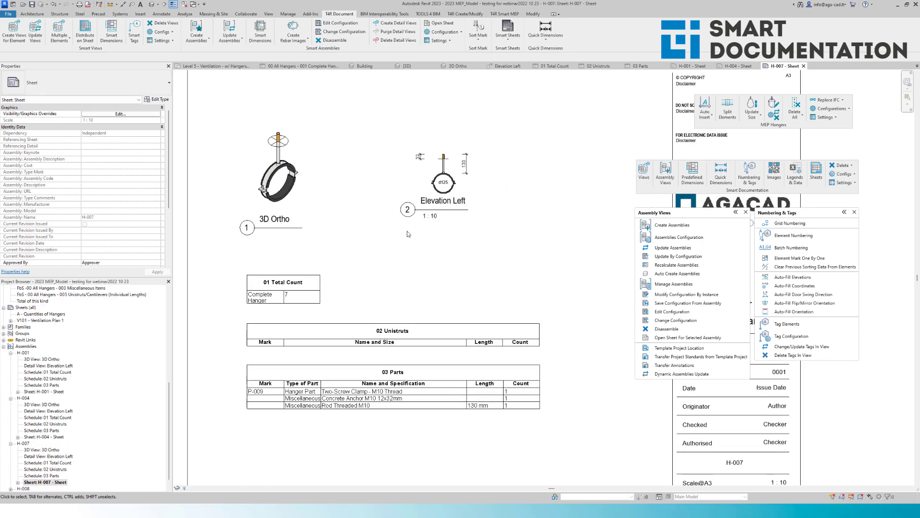
- Open the sheet of assembly H-008 and look over its layout
scroll(28, 489, "down", 1)
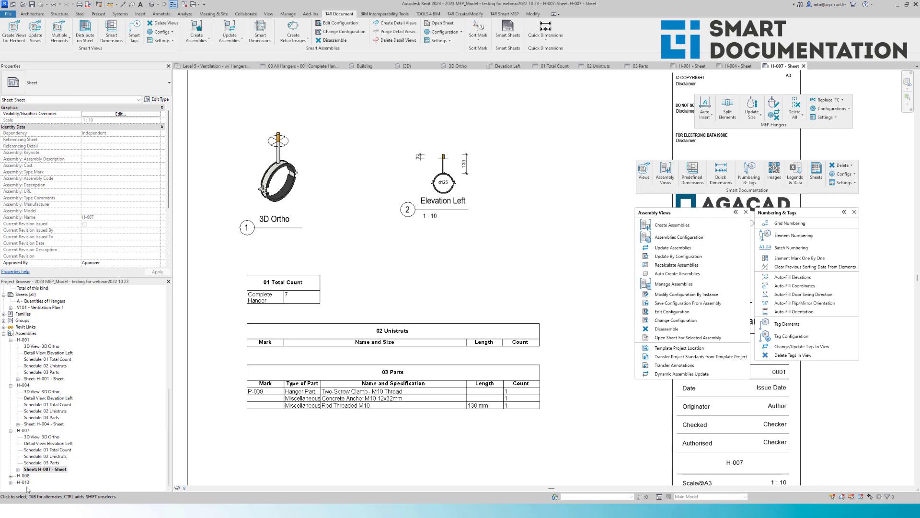
left_click(11, 476)
left_click(42, 476)
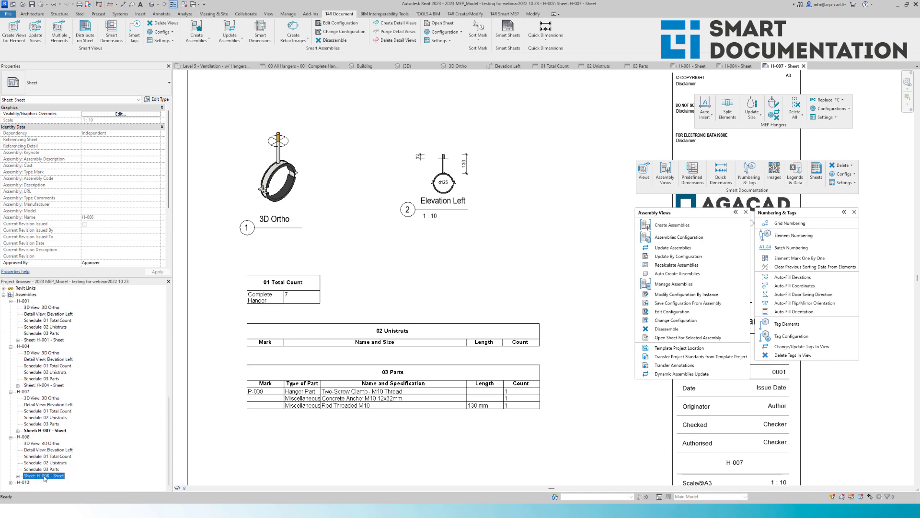
double_click(44, 476)
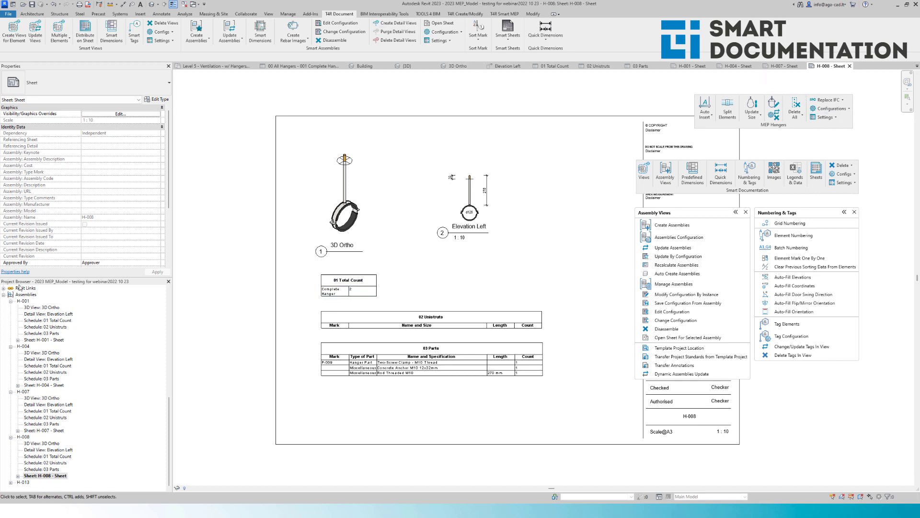
- Open the sheet of assembly H-013 and examine the dimensions in its Elevation Left view
left_click(11, 482)
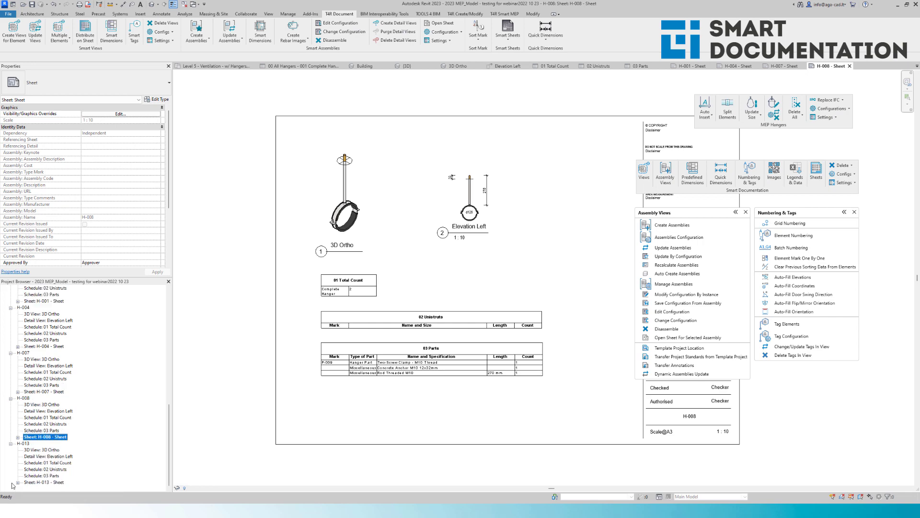
double_click(54, 482)
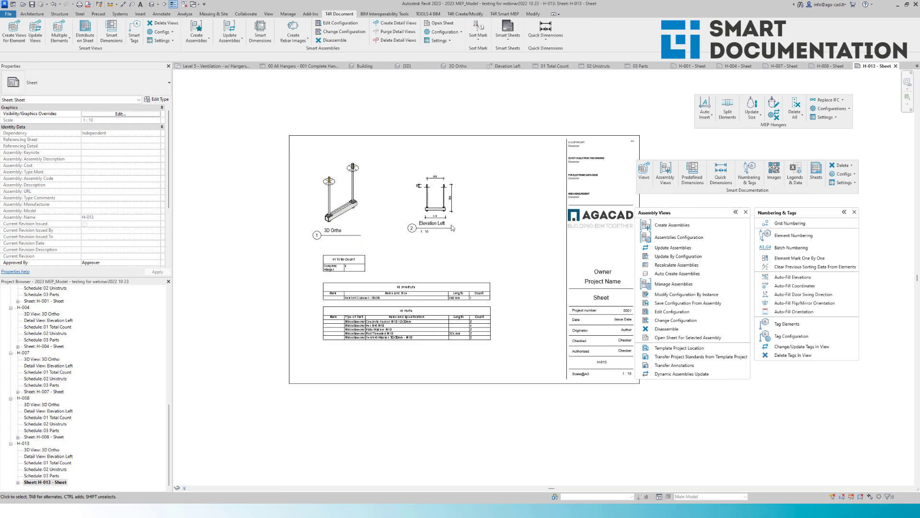
left_click(453, 228)
scroll(450, 229, "up", 5)
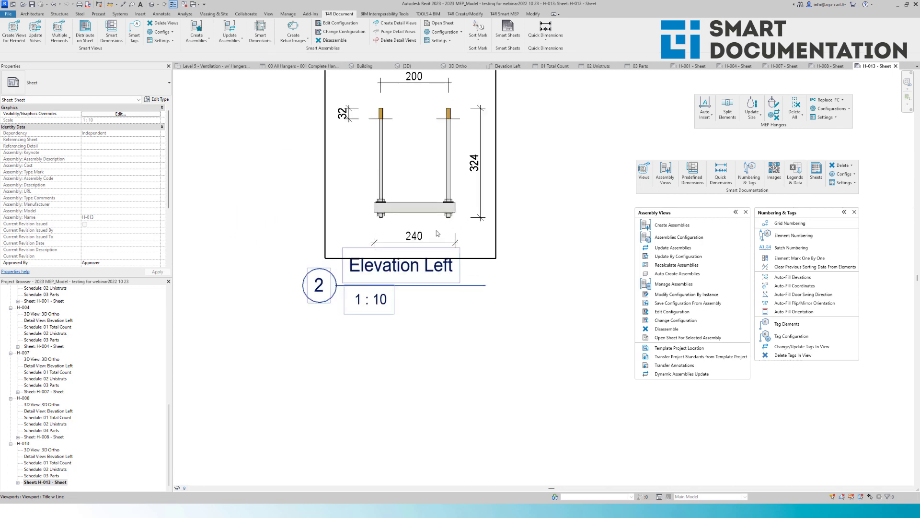
- Examine the Total Count, Unistruts and Parts schedules on the H-013 sheet together with its overall layout
scroll(438, 234, "up", 2)
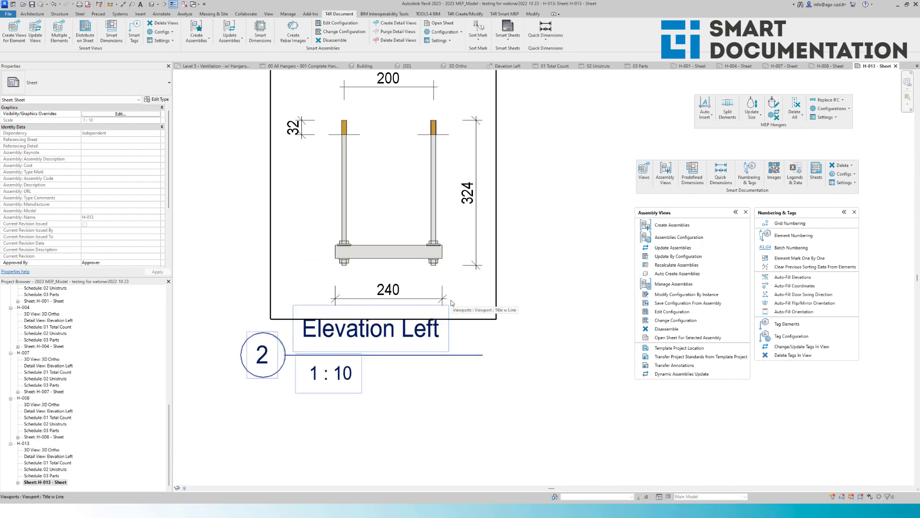
scroll(451, 303, "down", 6)
scroll(371, 294, "up", 3)
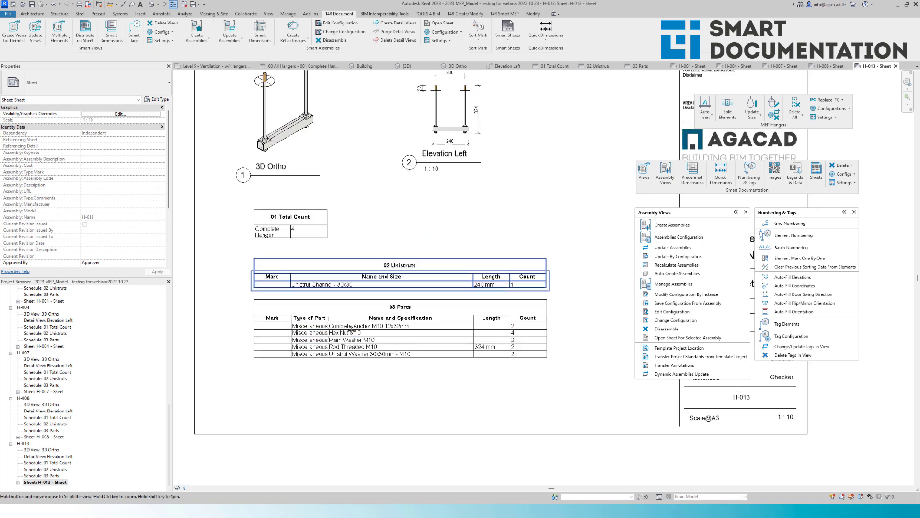
scroll(369, 312, "up", 2)
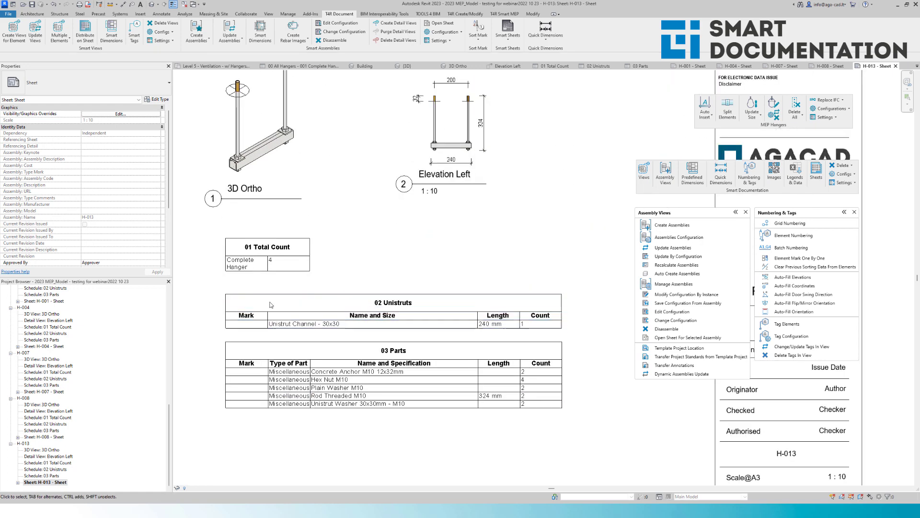
scroll(397, 330, "down", 4)
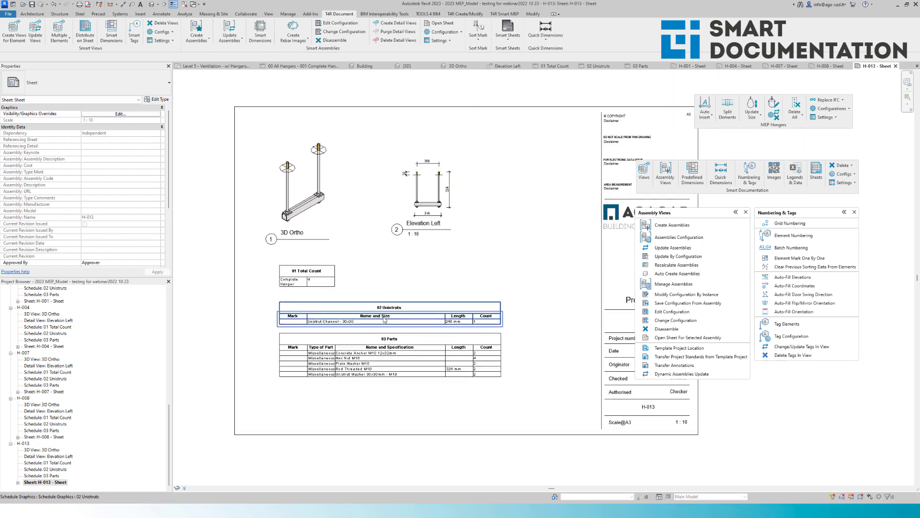
middle_click_drag(398, 276, 388, 278)
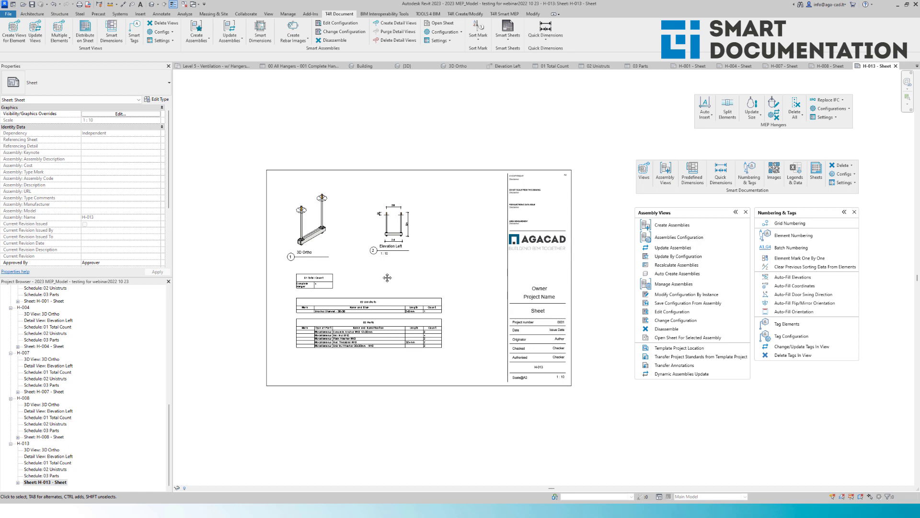
- Close the Assembly Views palette and open the Level 5 - Ventilation - w/ Hangers & Supports floor plan
left_click(746, 212)
scroll(111, 363, "up", 10)
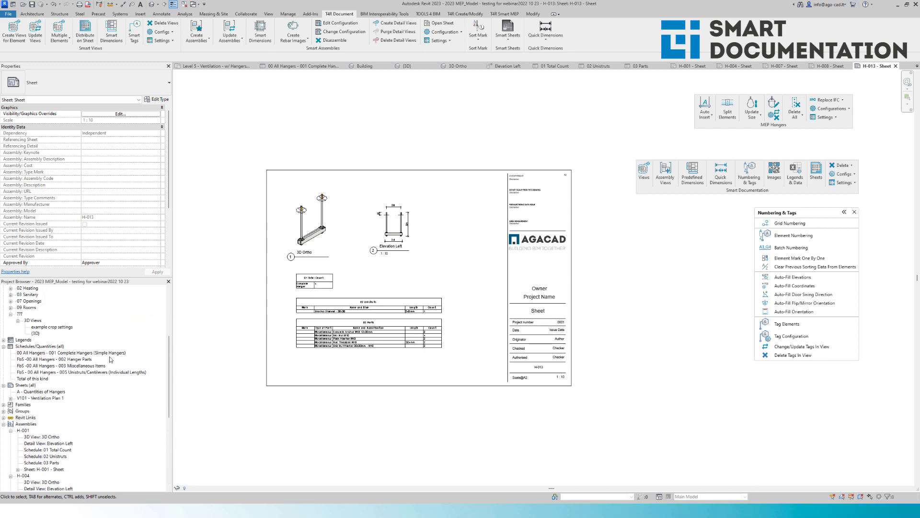
scroll(107, 356, "up", 1)
double_click(77, 385)
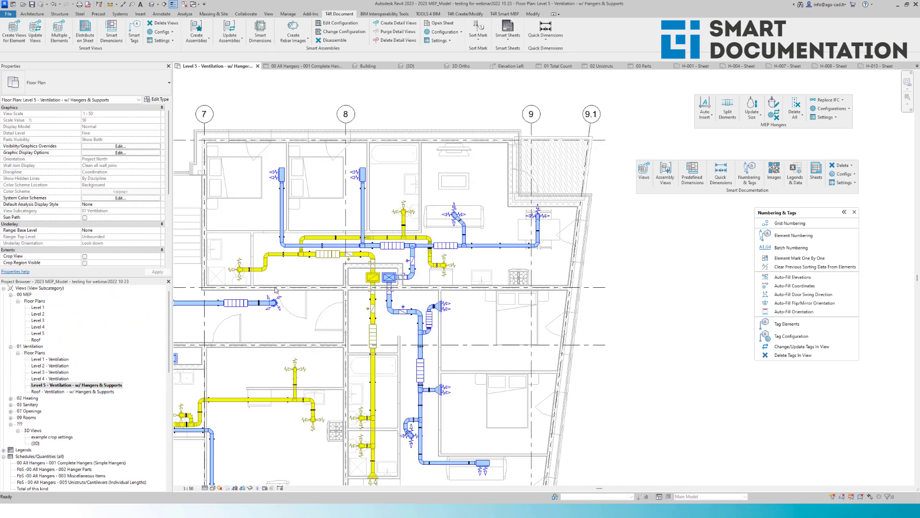
- Delete all hanger assemblies on the Level 5 ventilation plan together with their associated views
scroll(427, 237, "down", 3)
left_click_drag(309, 187, 521, 329)
left_click(339, 31)
left_click(506, 218)
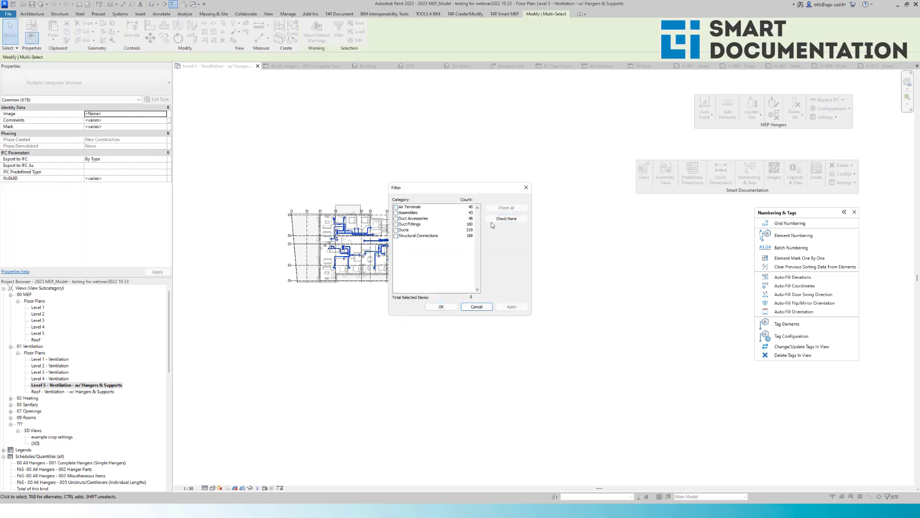
left_click(396, 213)
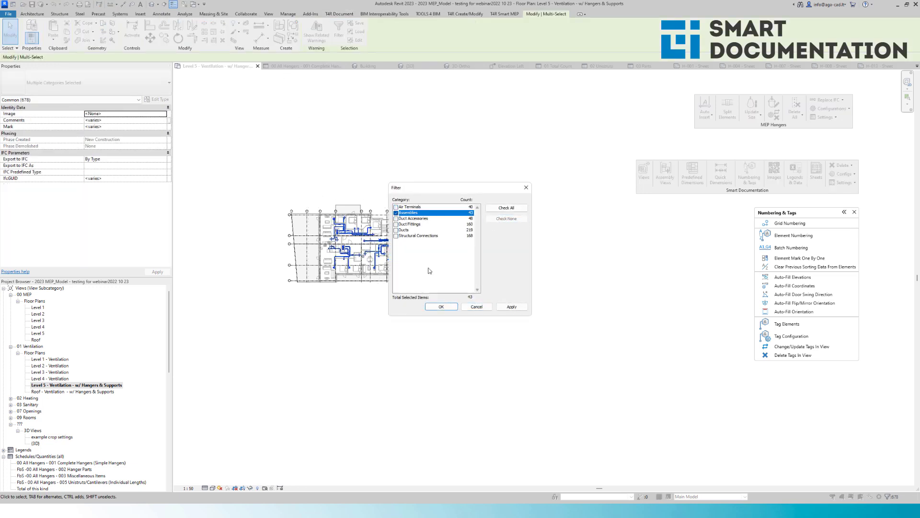
left_click(441, 306)
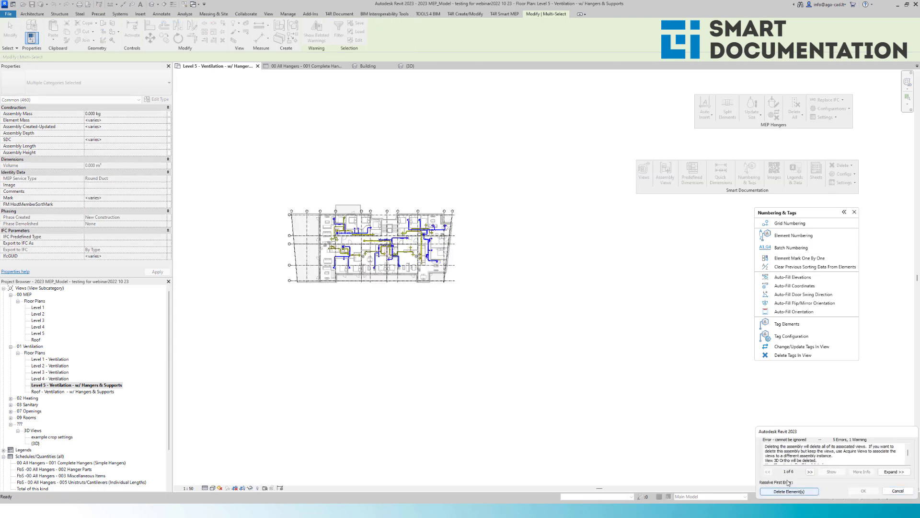
left_click(789, 491)
- Open the Smart Views configuration 01 Simple Hangers and examine its 3D Ortho and Elevation Left view settings
middle_click_drag(537, 304, 589, 289)
left_click(644, 173)
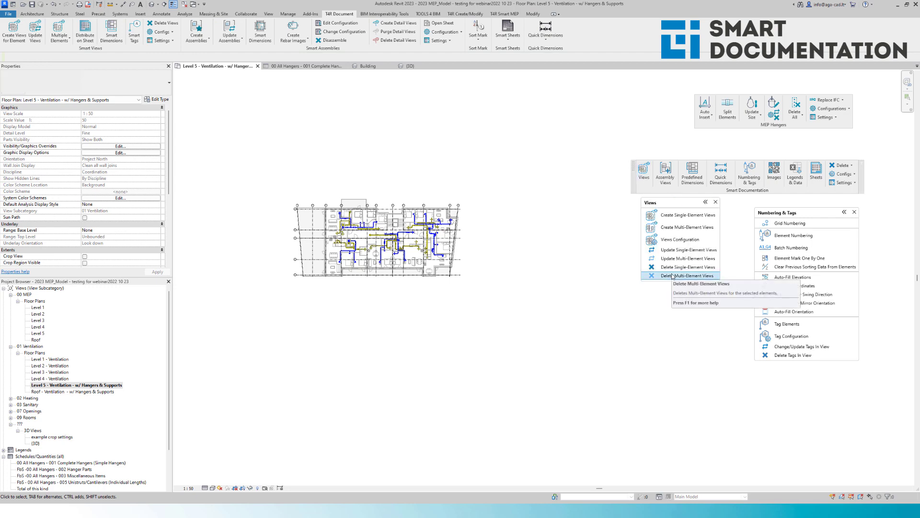
left_click(678, 240)
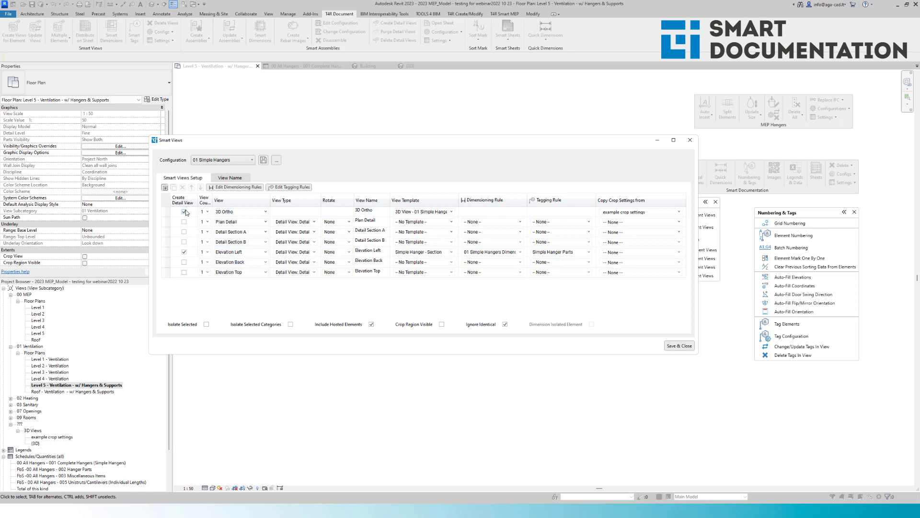
left_click(229, 213)
left_click(691, 140)
- Create single-element views for the Structural Connections hangers in the upper area between grids 7 and 9.1
scroll(427, 221, "up", 8)
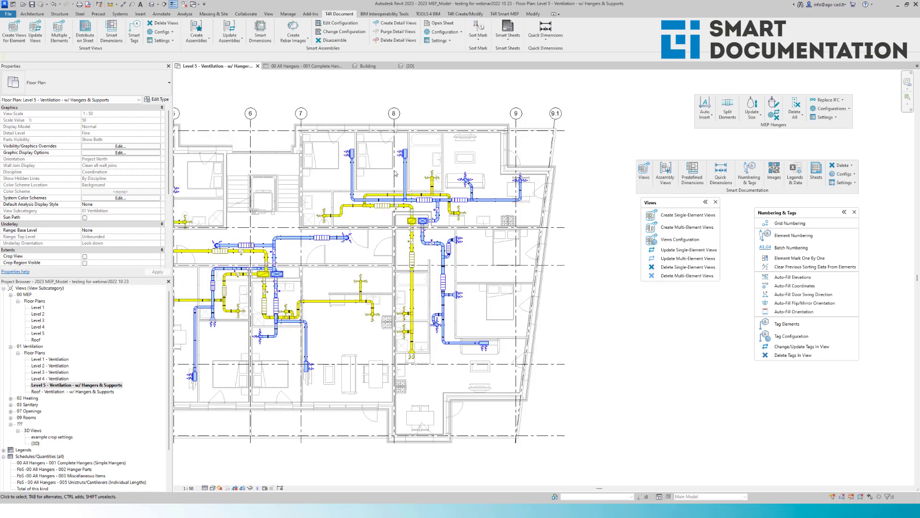
left_click_drag(612, 257, 250, 119)
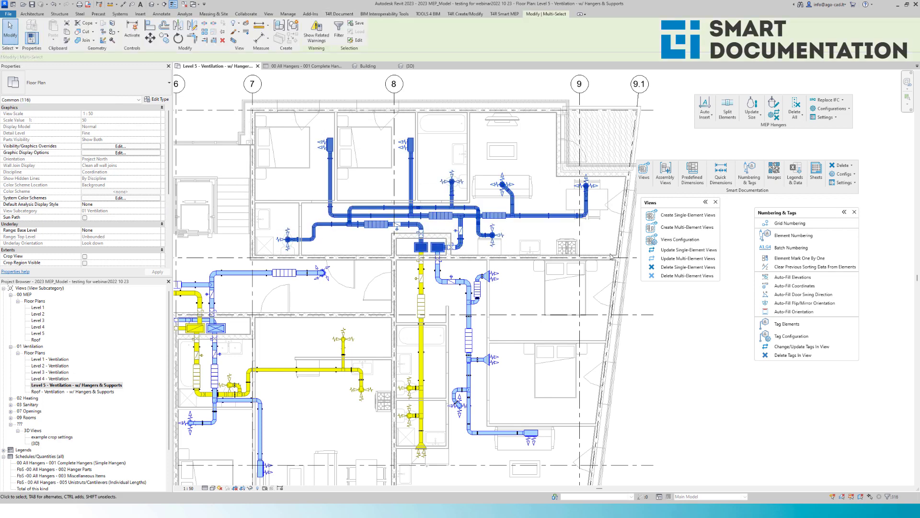
left_click(338, 32)
left_click(506, 218)
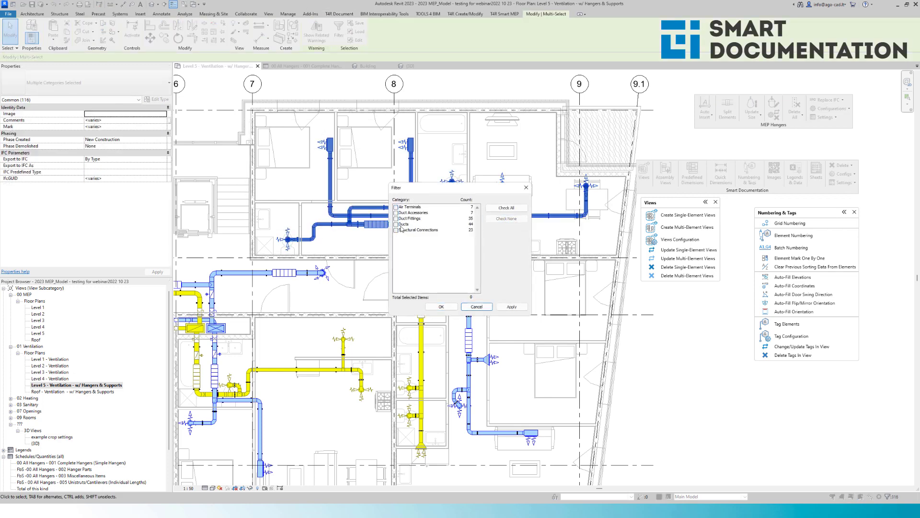
left_click(396, 230)
left_click(442, 307)
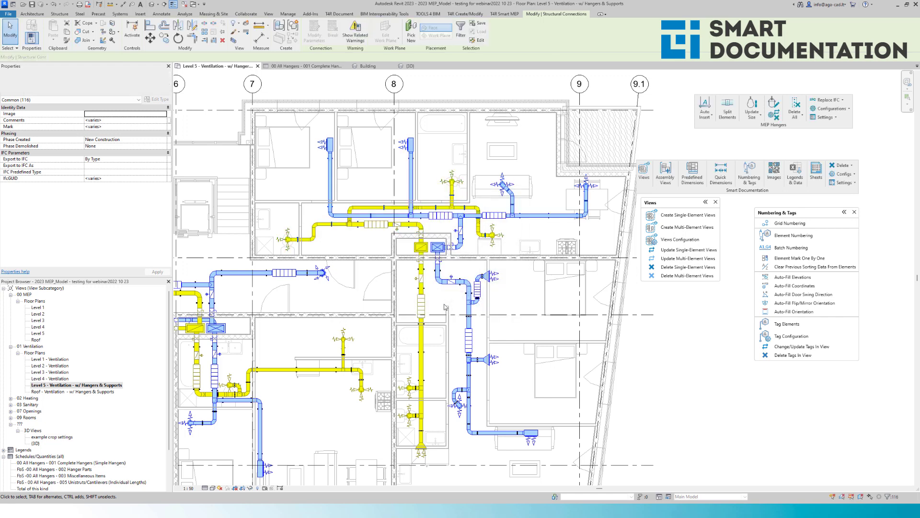
left_click(794, 236)
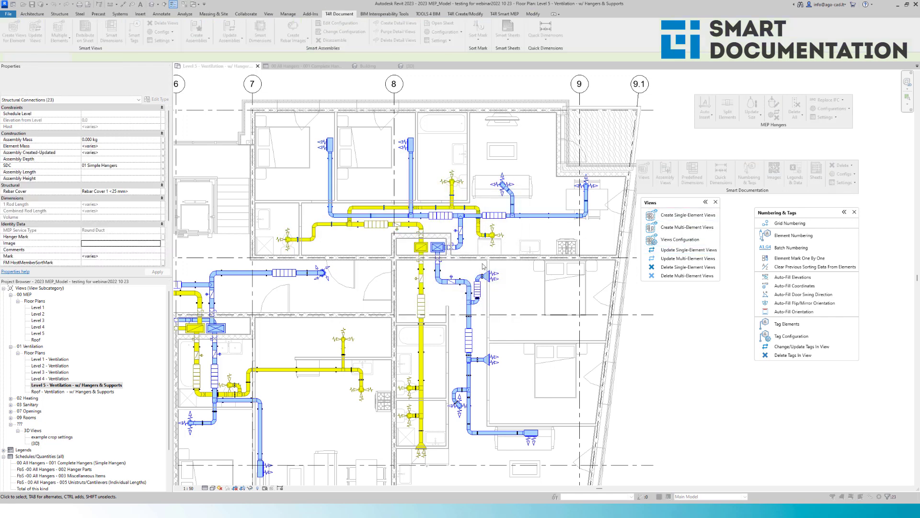
left_click(446, 263)
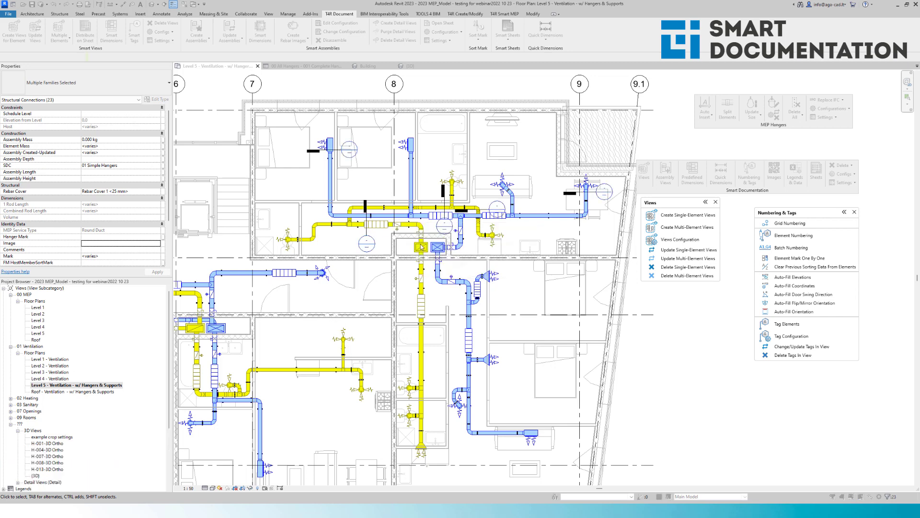
left_click(465, 269)
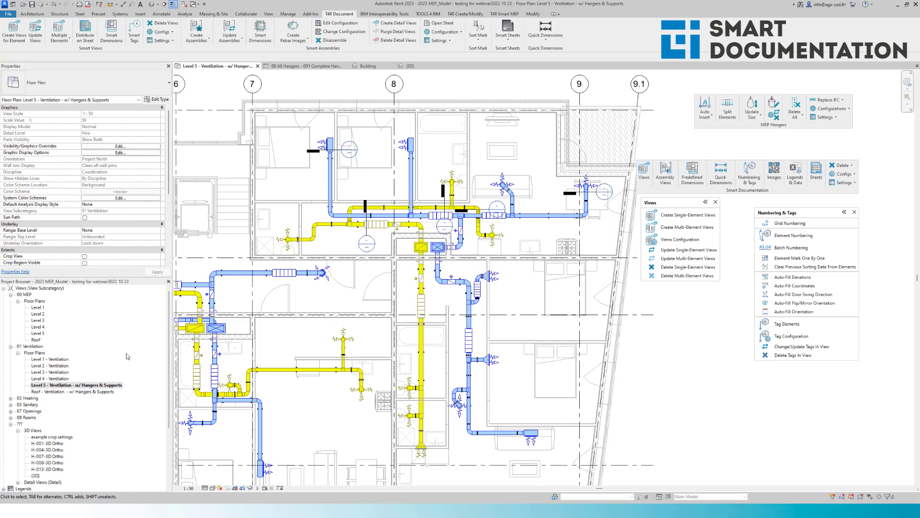
- Open the new 3D Ortho views of hangers H-001, H-004, H-007 and H-008 to examine them
scroll(57, 403, "down", 3)
double_click(57, 392)
left_click(55, 398)
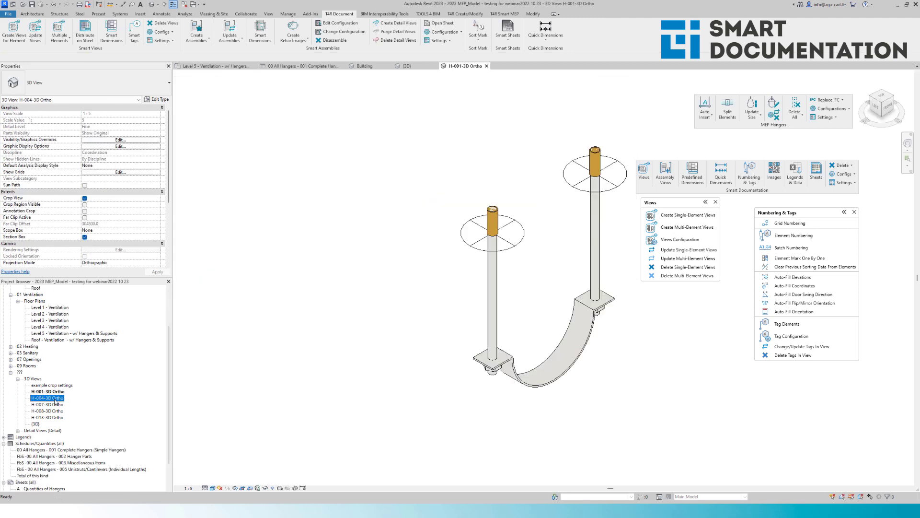
double_click(55, 398)
double_click(56, 406)
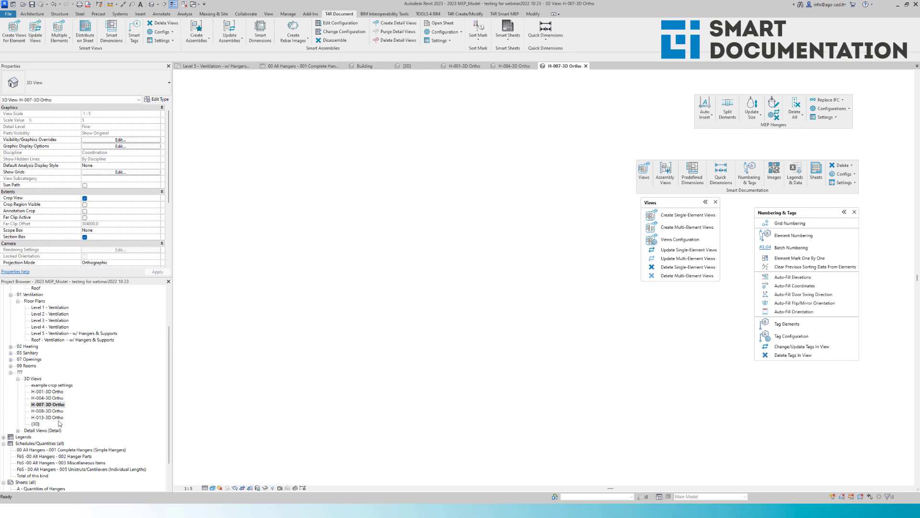
double_click(57, 411)
- Open the Elevation Left detail views of hangers H-001, H-004, H-007, H-008 and H-013 and examine their dimensions
scroll(54, 410, "down", 2)
left_click(18, 399)
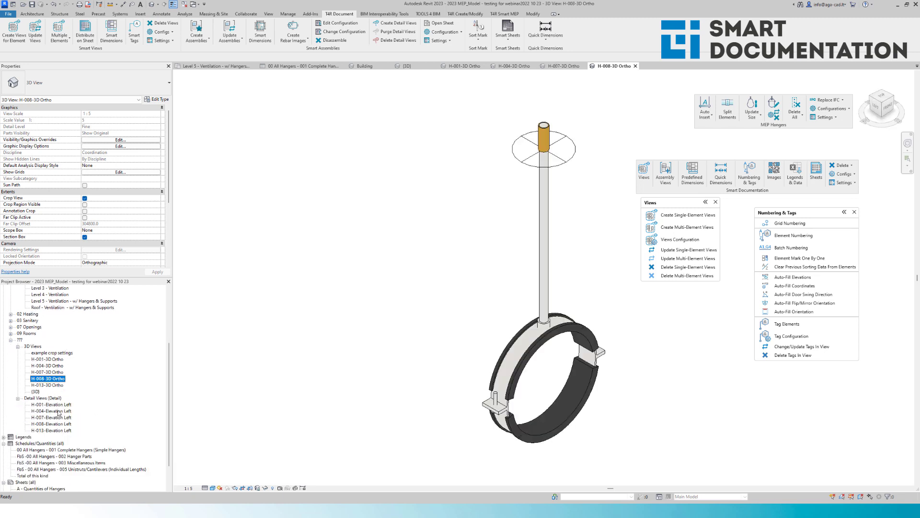
double_click(53, 405)
double_click(55, 411)
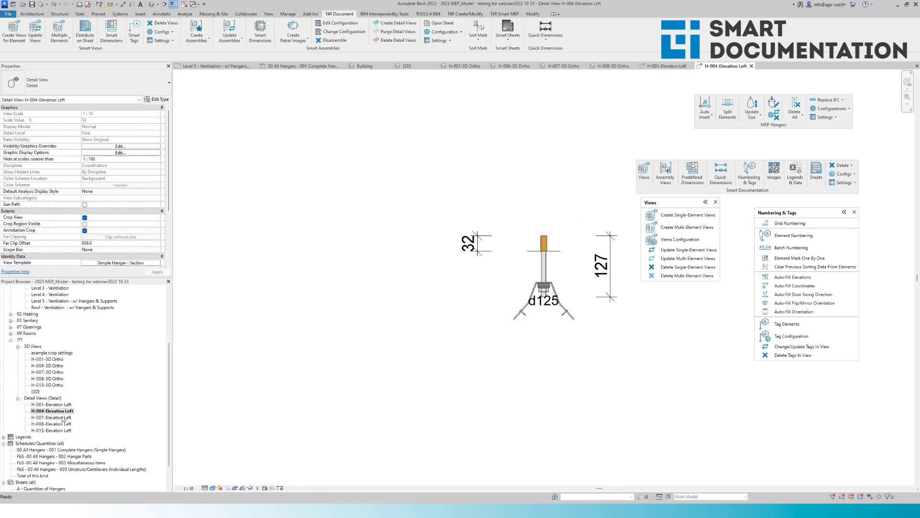
double_click(64, 418)
double_click(64, 424)
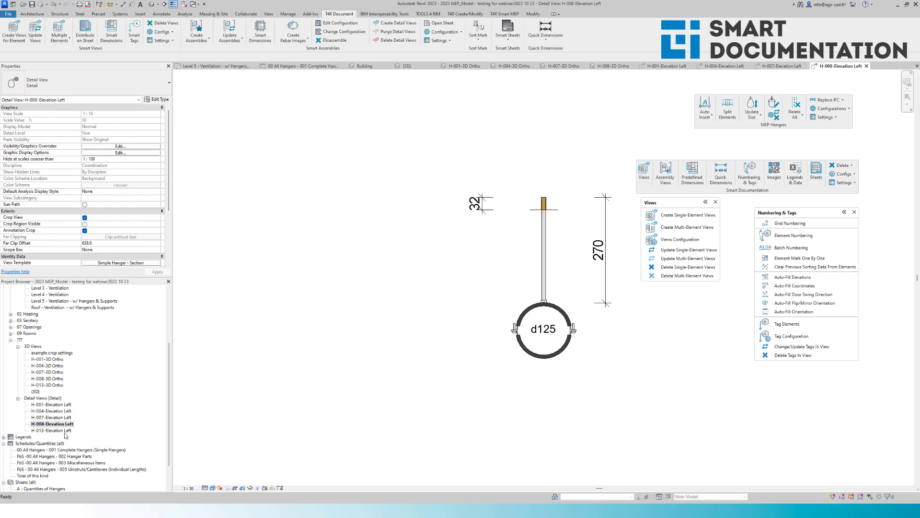
double_click(65, 430)
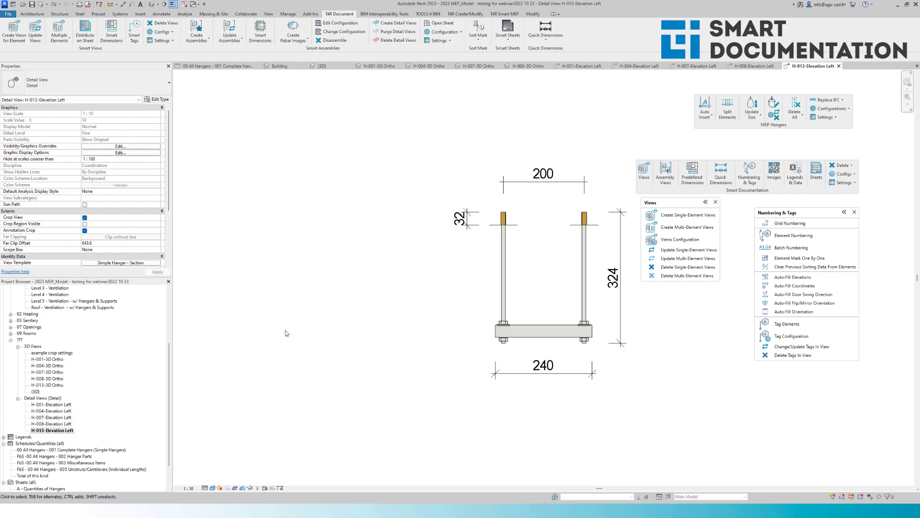
middle_click_drag(463, 276, 383, 277)
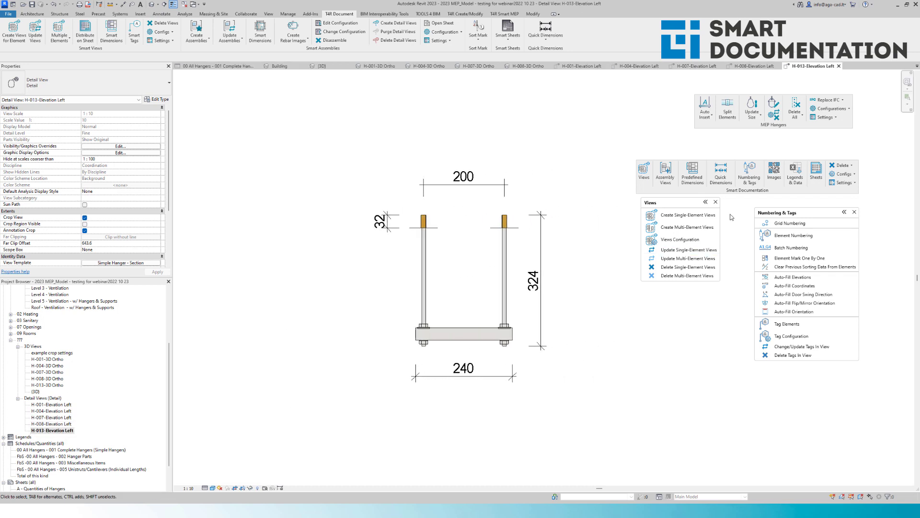
- Open the Distribute Views On Sheet configuration 01 - Hanger Views and examine its filter and list of hanger views
left_click(716, 202)
left_click(816, 173)
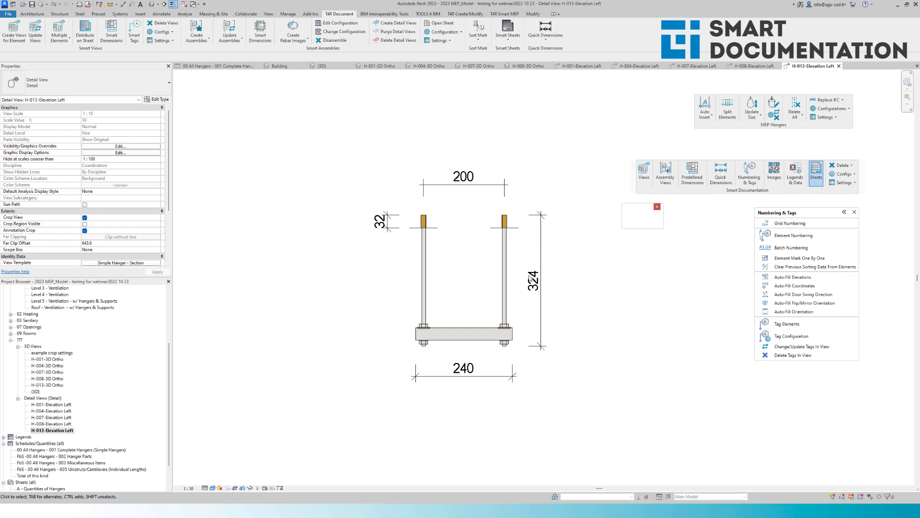
left_click_drag(643, 210, 666, 222)
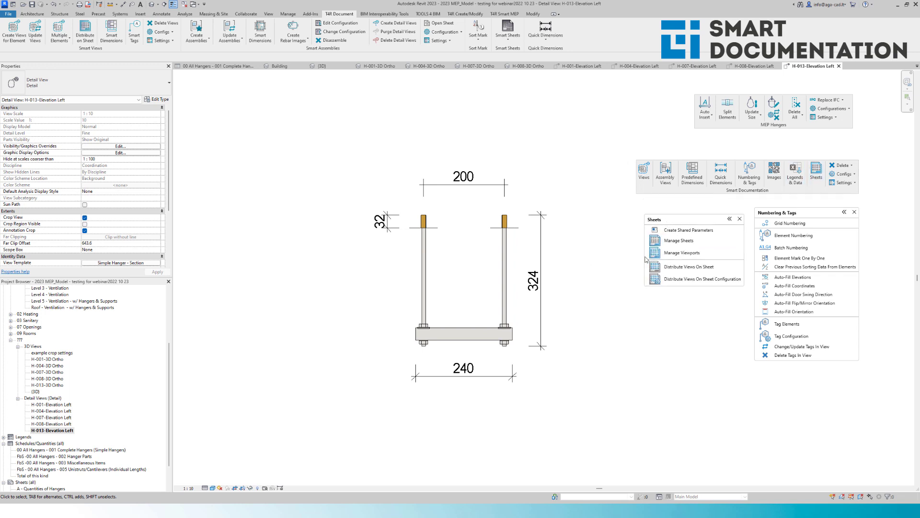
left_click(694, 280)
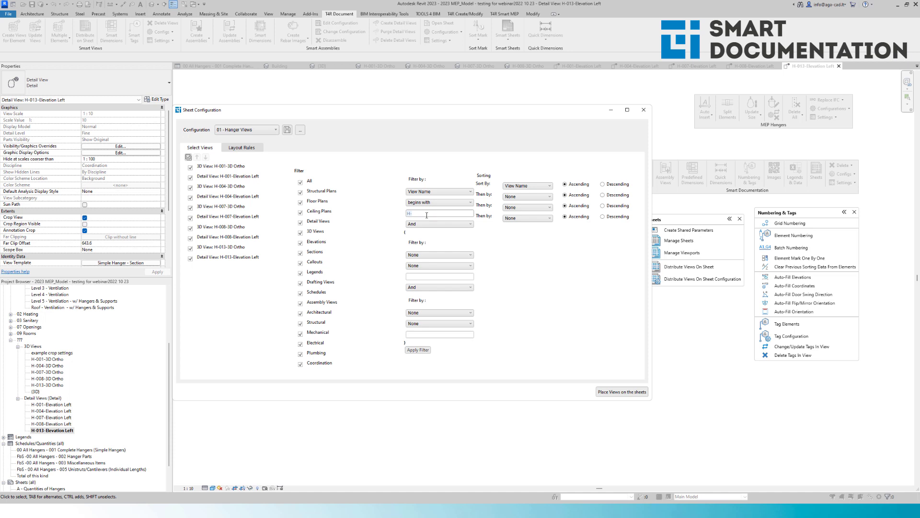
left_click(240, 168)
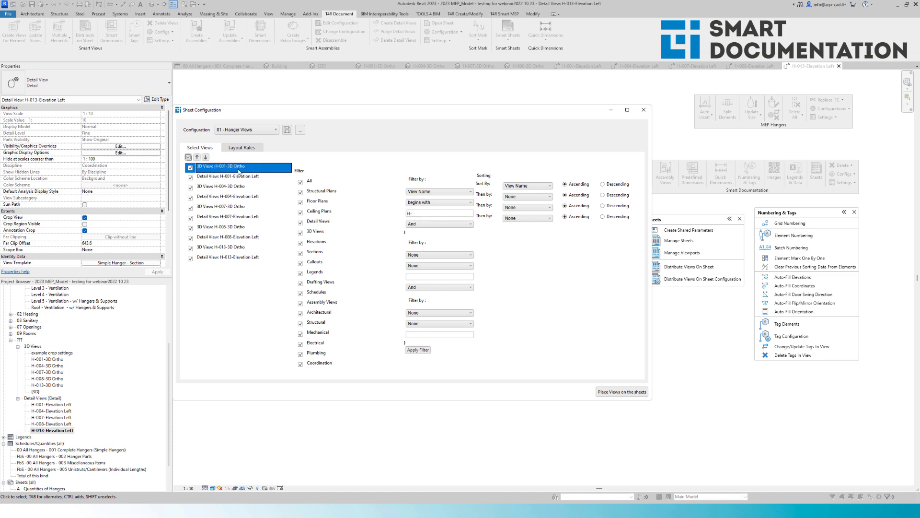
left_click(229, 177)
left_click(232, 187)
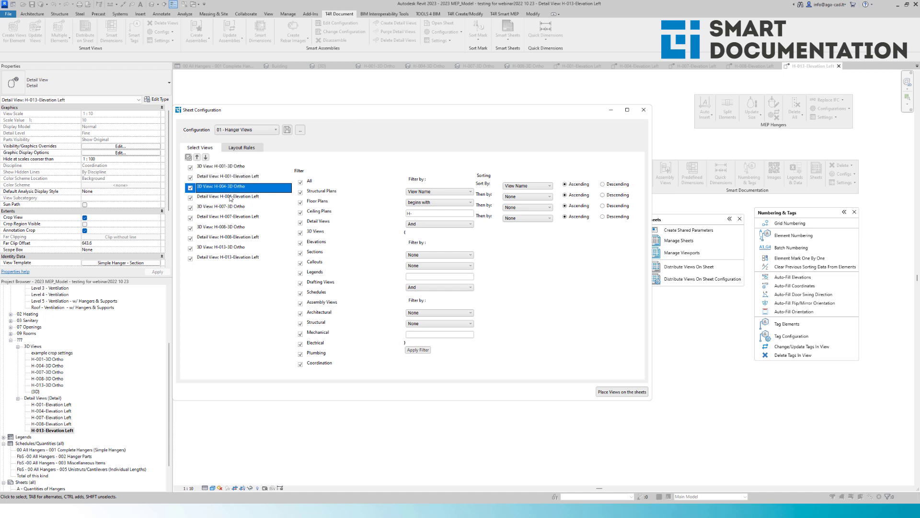
- Check the layout rules for the A4 Prefab Hangers sheets, then place the listed hanger views on the sheets
left_click(243, 147)
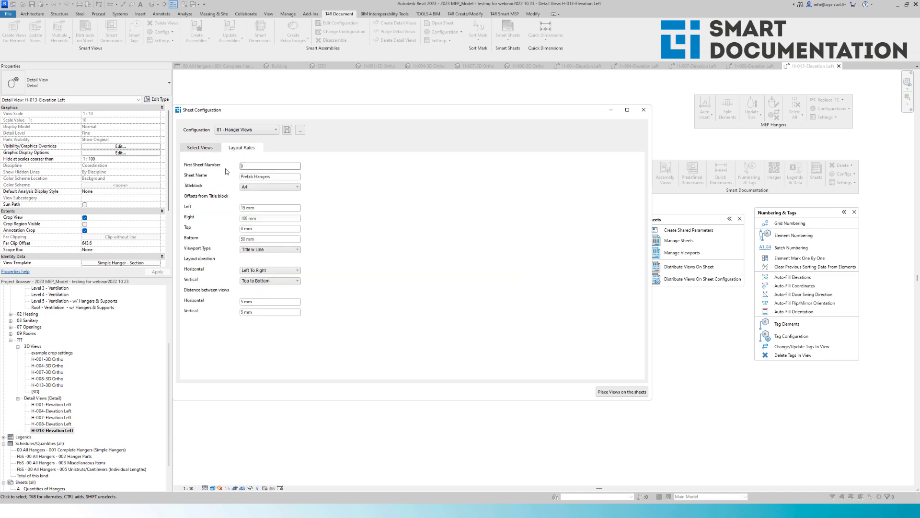
left_click(254, 187)
left_click(253, 188)
left_click(204, 149)
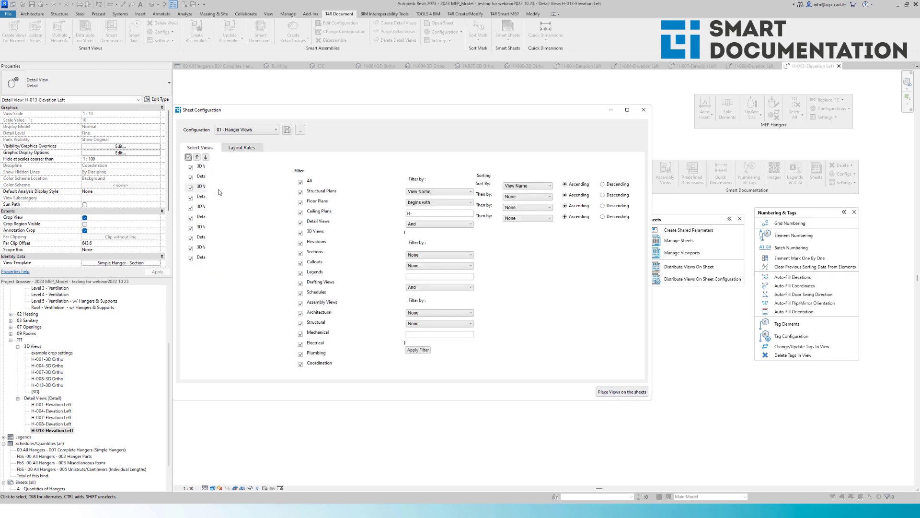
left_click(621, 394)
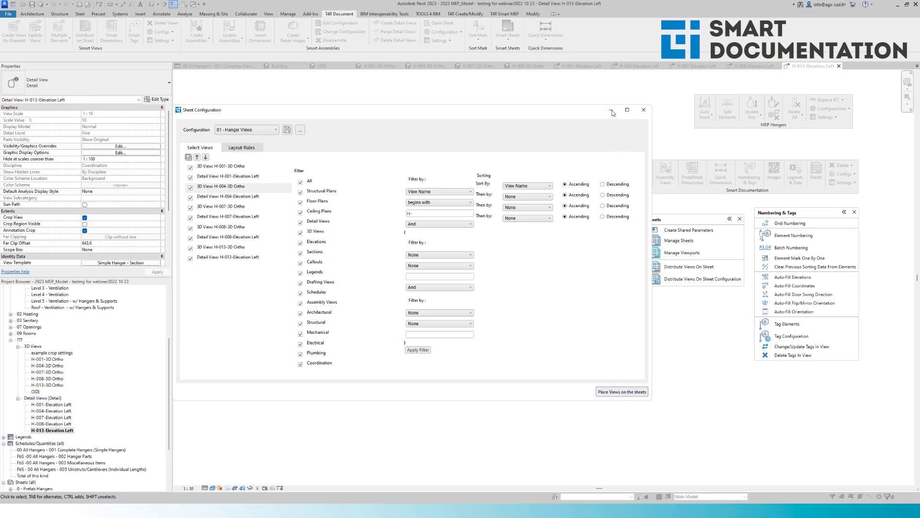
left_click(644, 110)
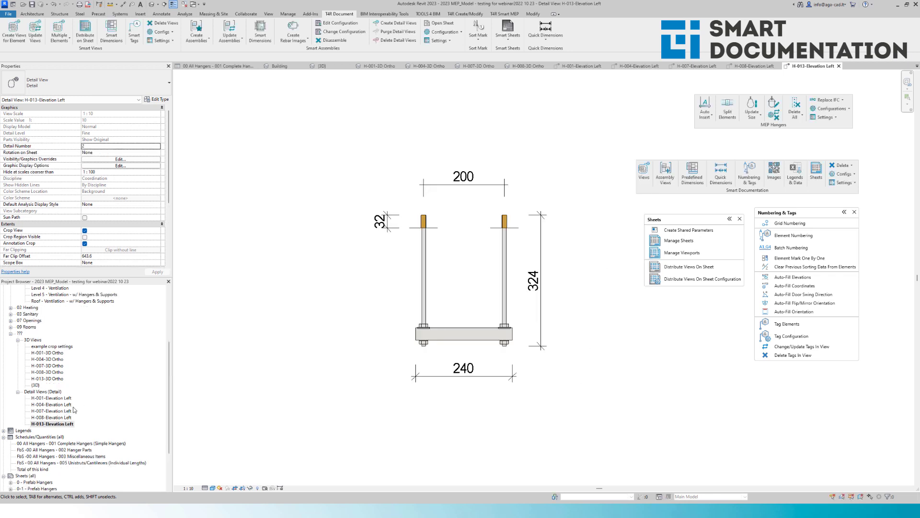
- Open the new Prefab Hangers sheets 0, 0-1, 0-2 and 0-4 and examine the hanger views placed on them
scroll(74, 410, "down", 3)
left_click(44, 423)
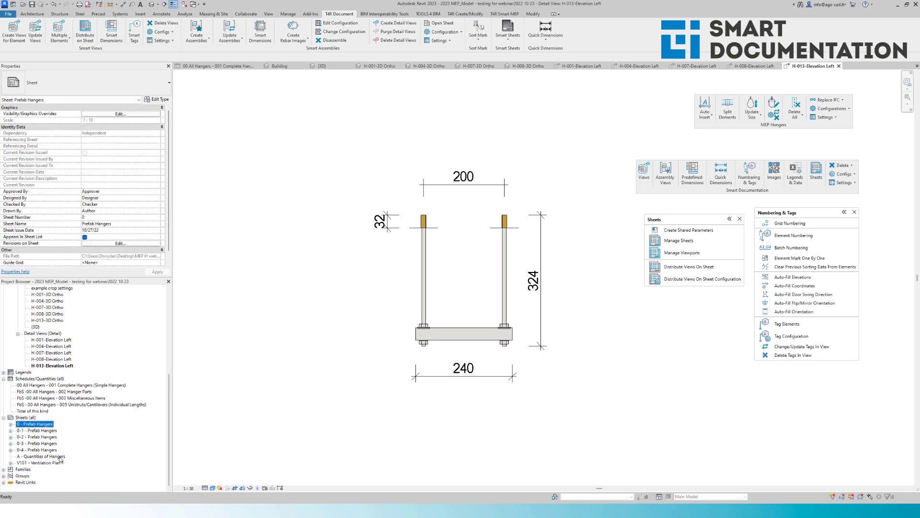
left_click(46, 450, "shift")
double_click(33, 425)
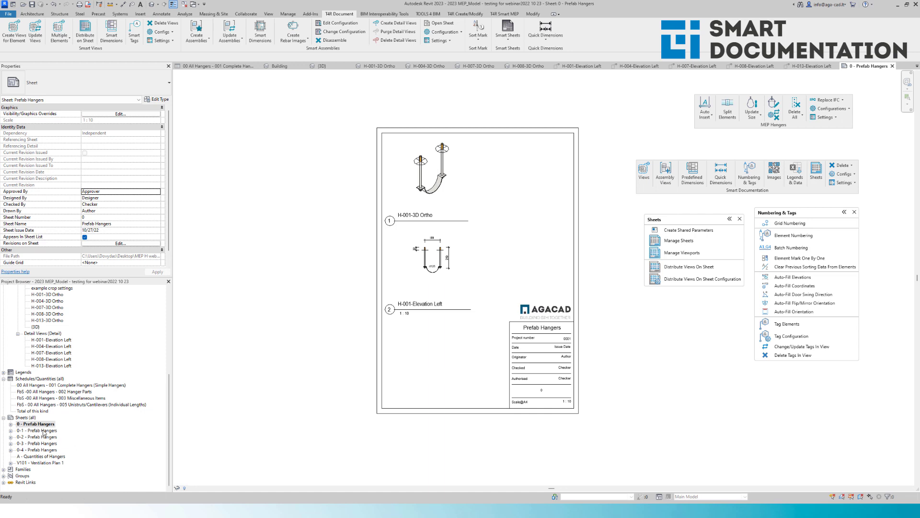
double_click(42, 431)
double_click(43, 437)
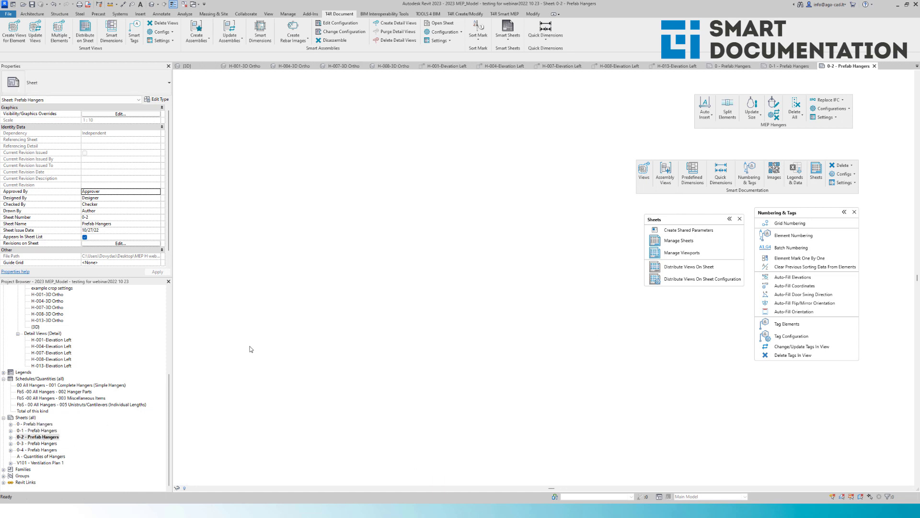
double_click(37, 451)
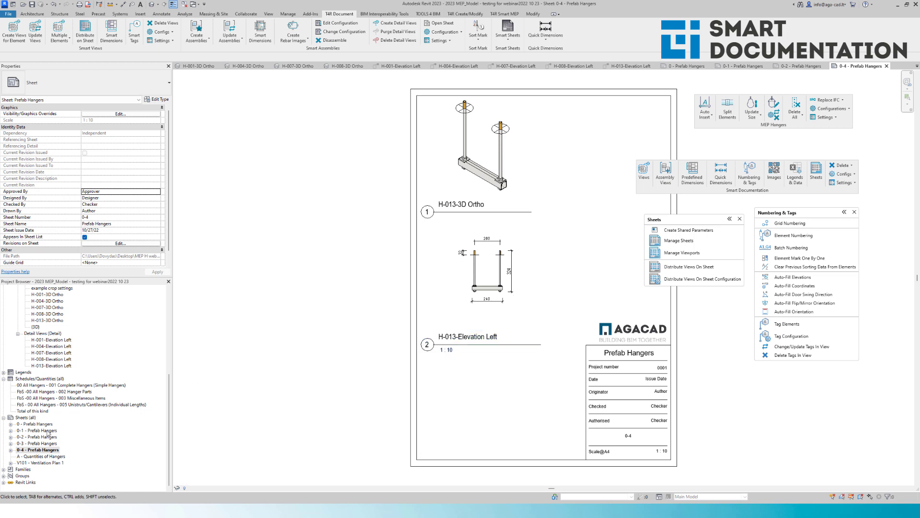
double_click(25, 424)
middle_click_drag(315, 322, 273, 356)
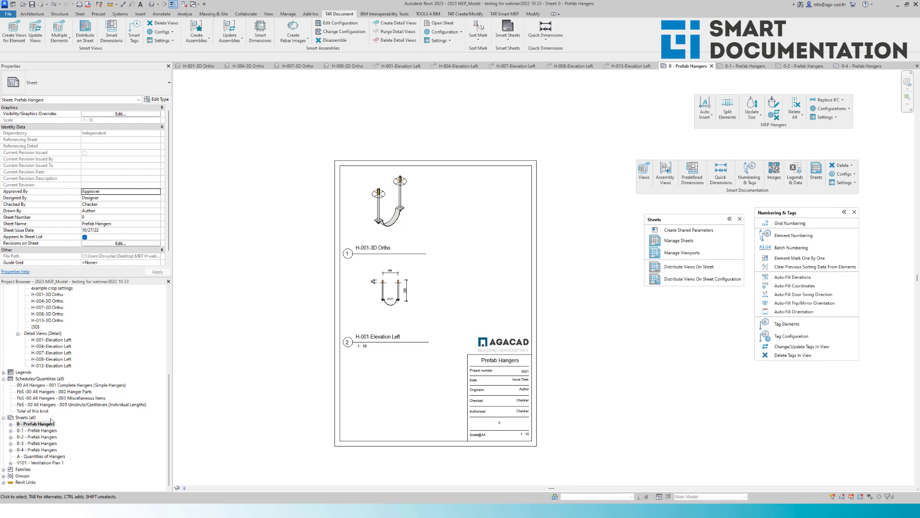
- Open the FbS -00 All Hangers - 002 Hanger Parts schedule and examine its filter settings, including Filter by sheet, and its Count column
double_click(73, 392)
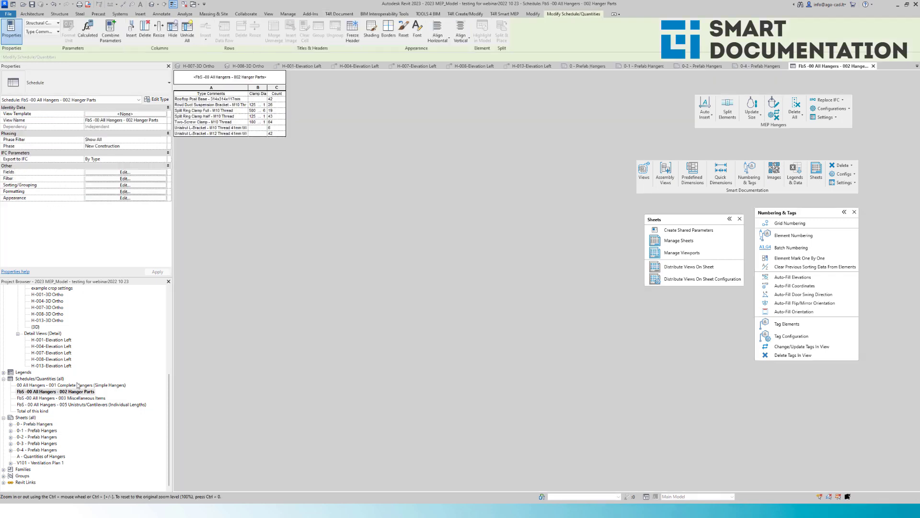
left_click(139, 179)
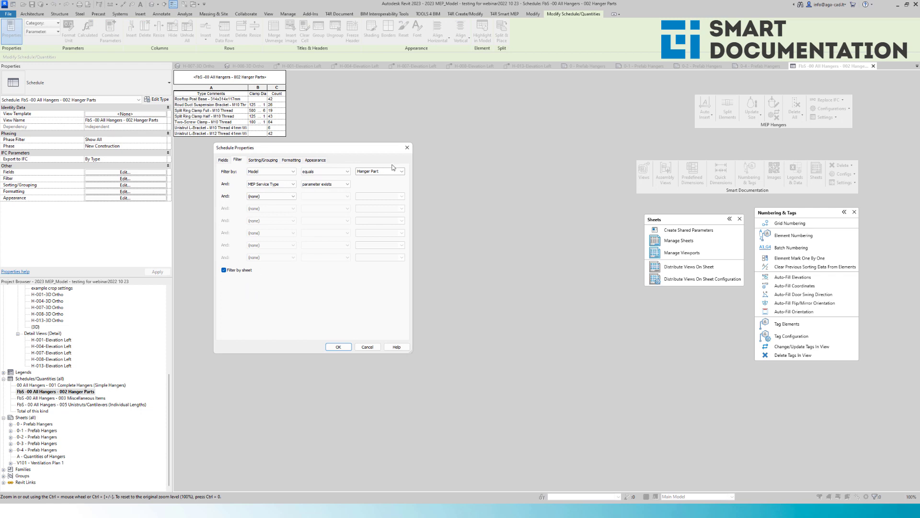
left_click(407, 148)
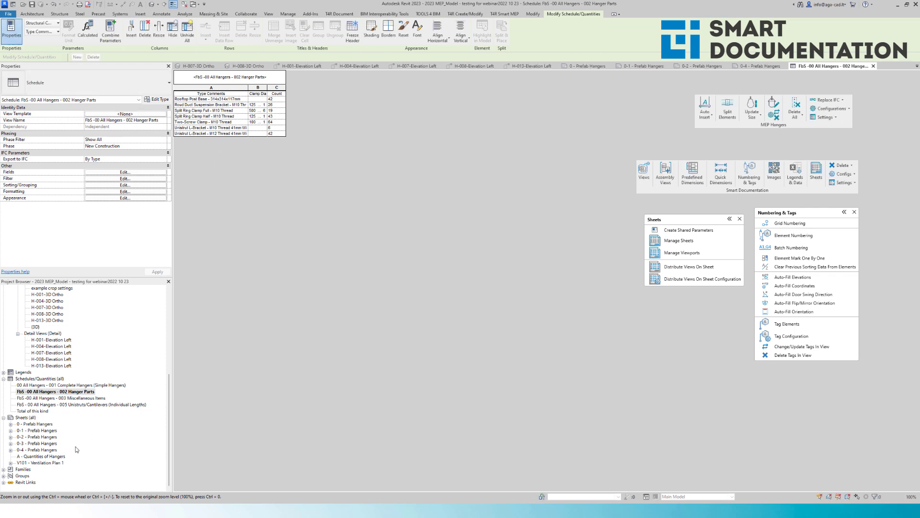
left_click_drag(277, 100, 279, 136)
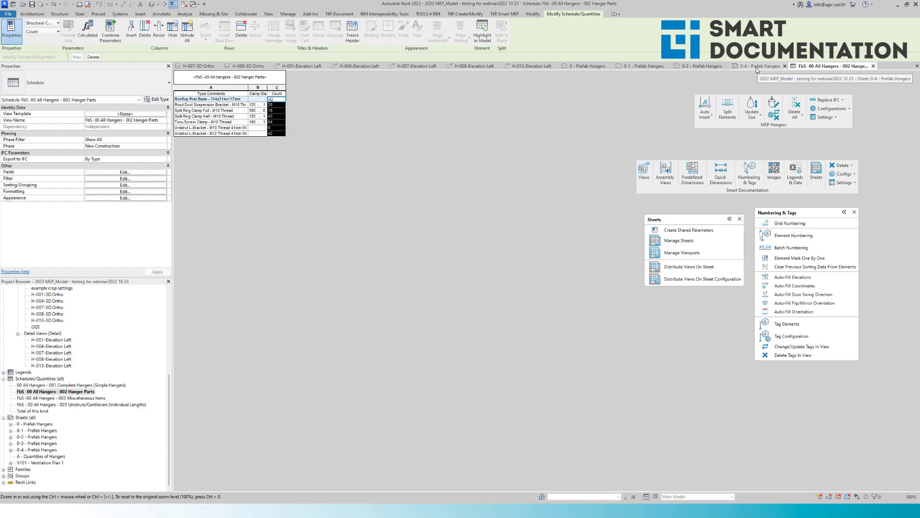
- Place the 002 Hanger Parts schedule on sheet 0 - Prefab Hangers, in the upper corner beside the H-001-3D Ortho view
double_click(36, 425)
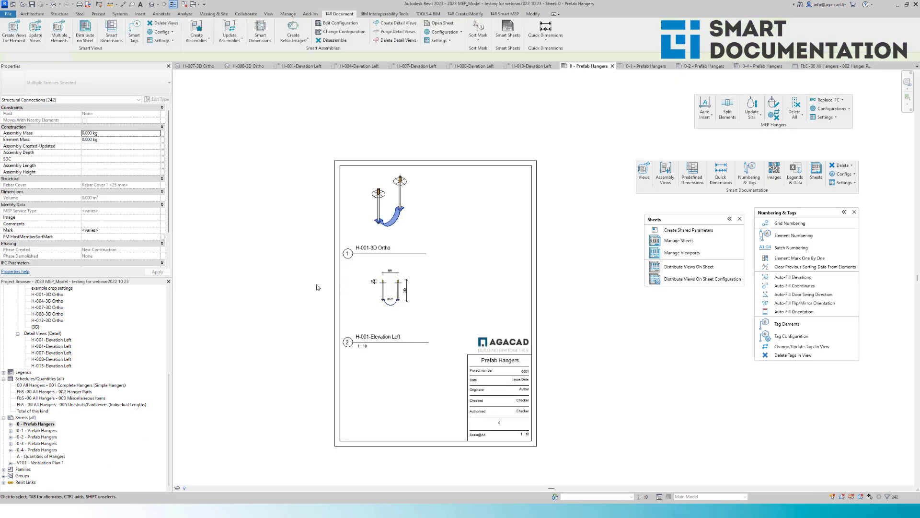
left_click(51, 392)
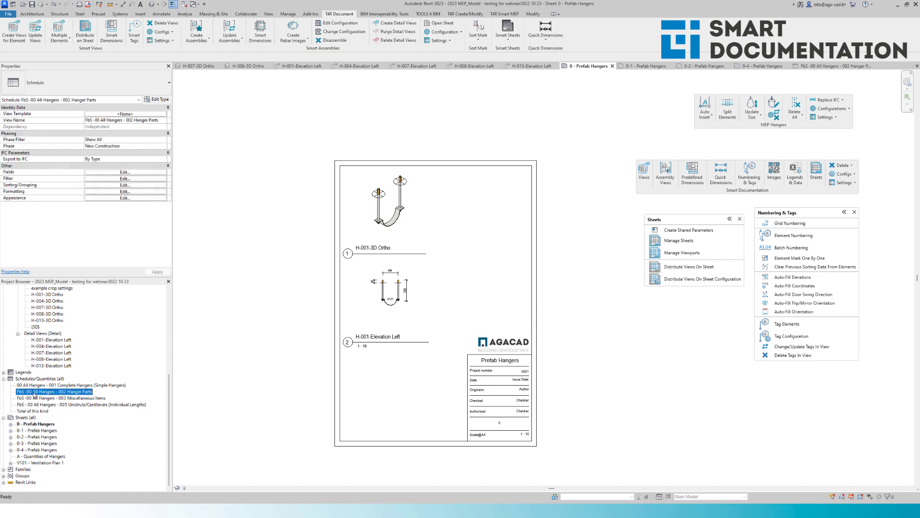
left_click_drag(34, 396, 459, 210)
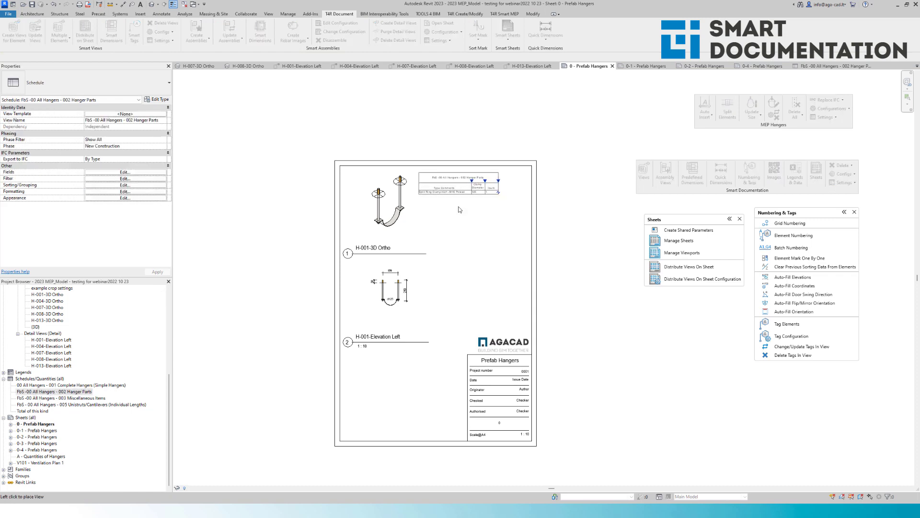
left_click(489, 209)
scroll(505, 199, "up", 2)
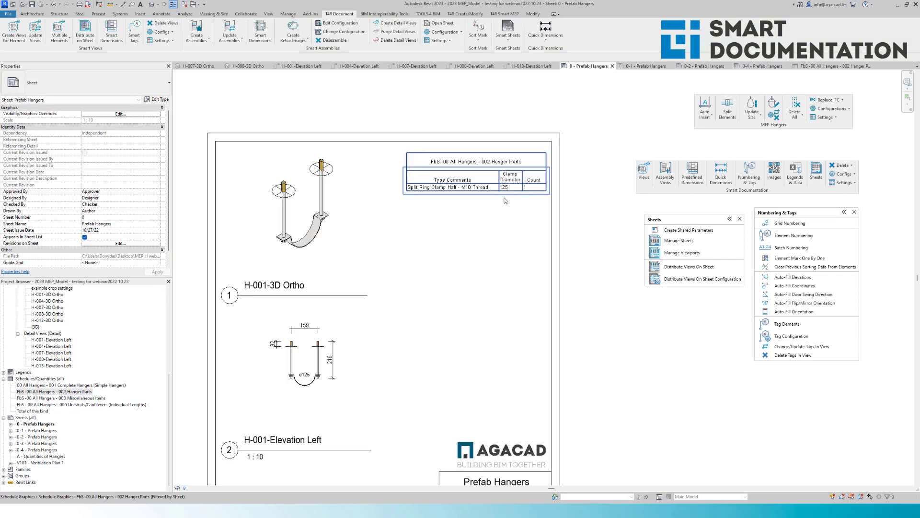
scroll(504, 200, "up", 1)
scroll(393, 173, "down", 2)
left_click(335, 190)
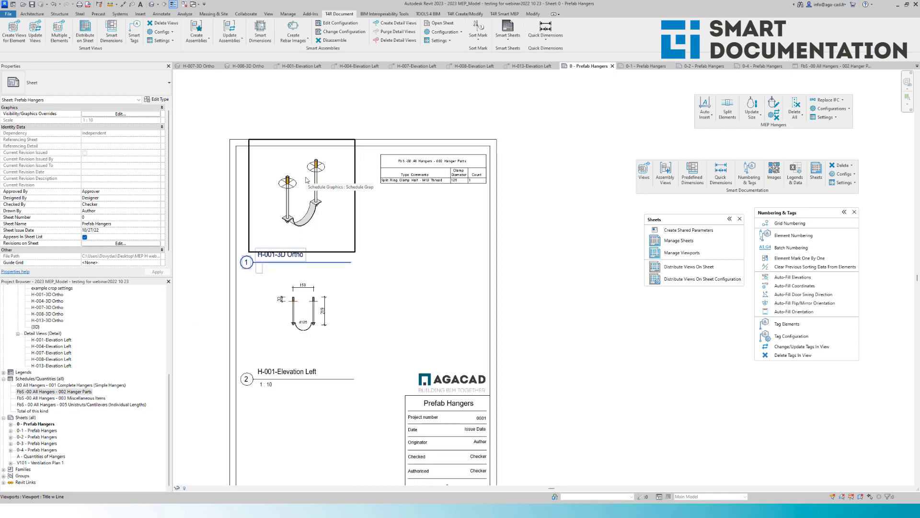
scroll(421, 205, "up", 2)
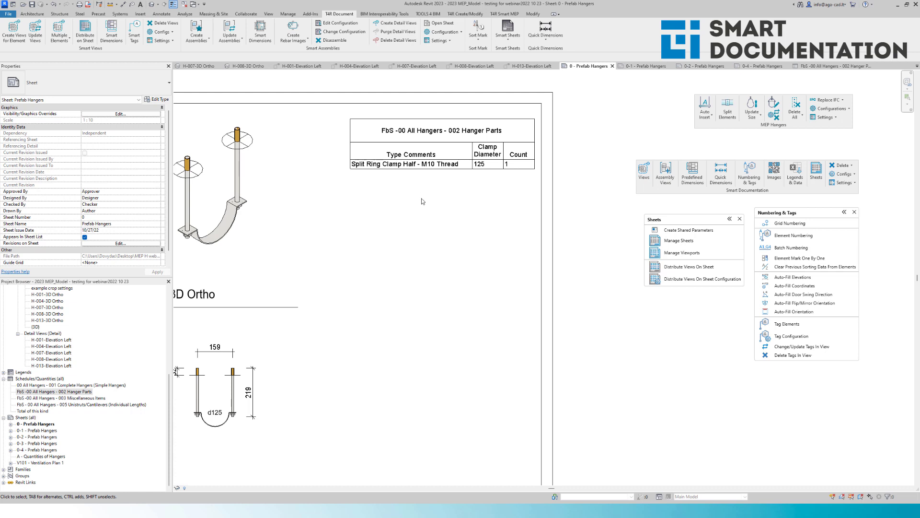
scroll(421, 192, "down", 2)
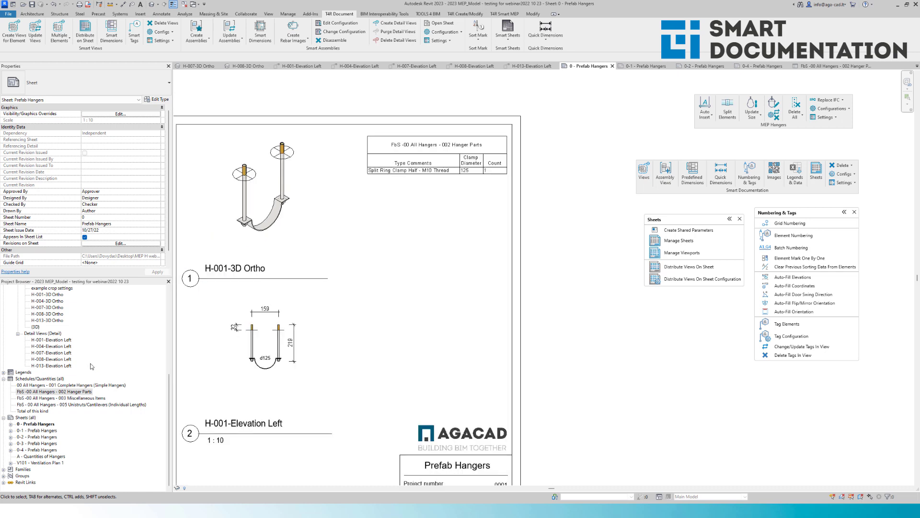
- Place the FbS -00 All Hangers - 003 Miscellaneous Items schedule on sheet 0, directly below the Hanger Parts schedule
left_click(72, 398)
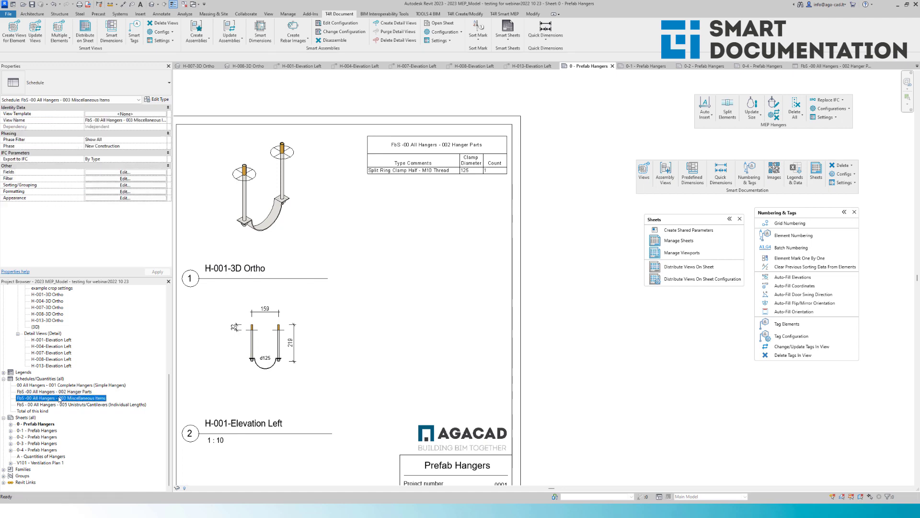
left_click_drag(53, 401, 480, 275)
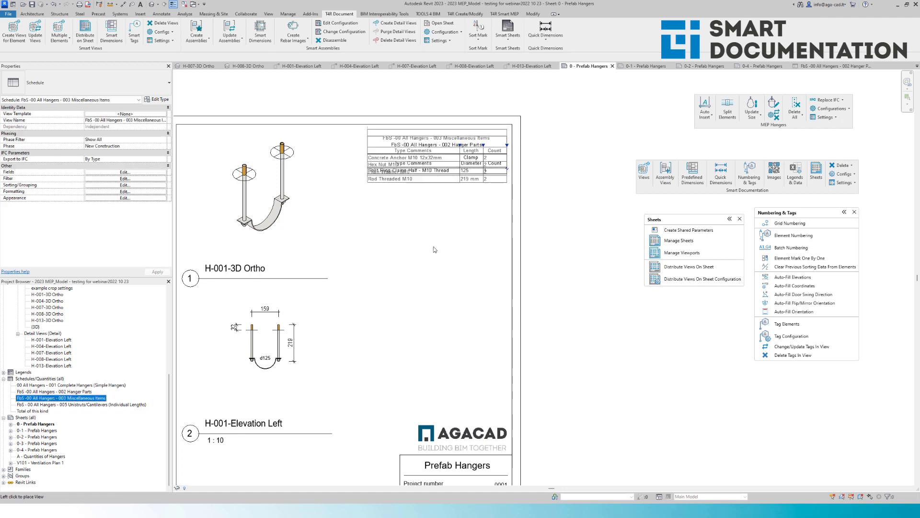
left_click(371, 218)
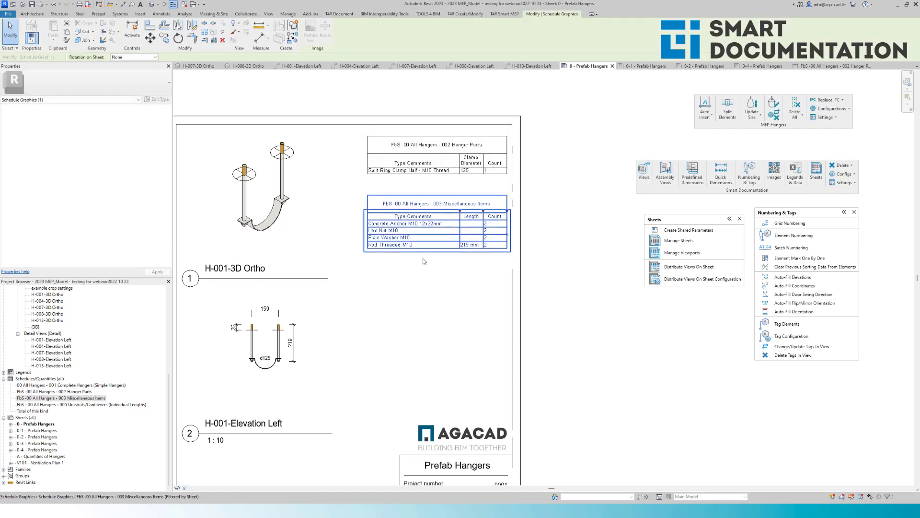
middle_click_drag(440, 278, 455, 221)
left_click(602, 267)
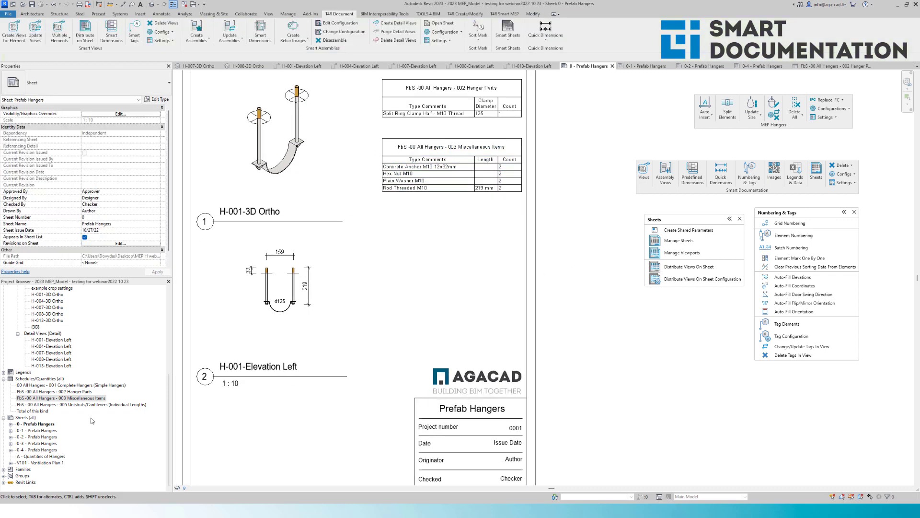
- Place the 005 Unistruts/Cantilevers (Individual Lengths) schedule on sheet 0, directly below the Miscellaneous Items schedule
left_click_drag(69, 404, 440, 256)
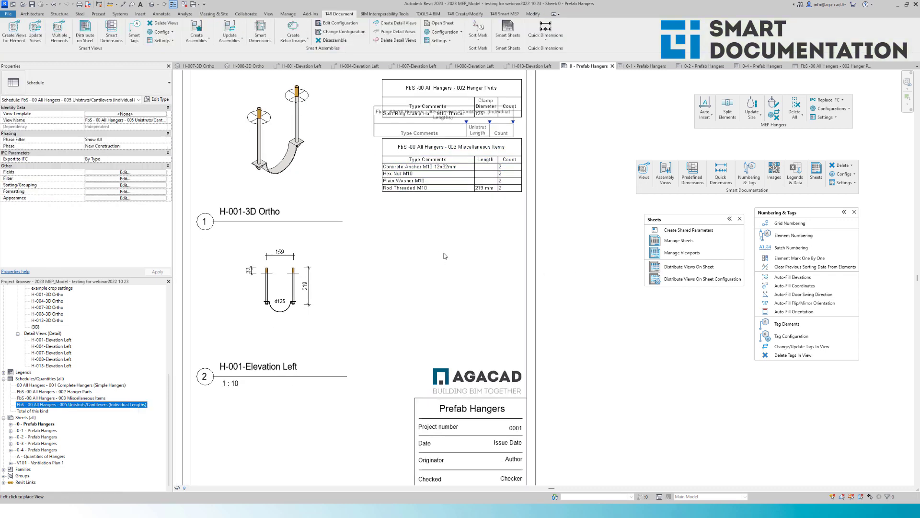
left_click(450, 360)
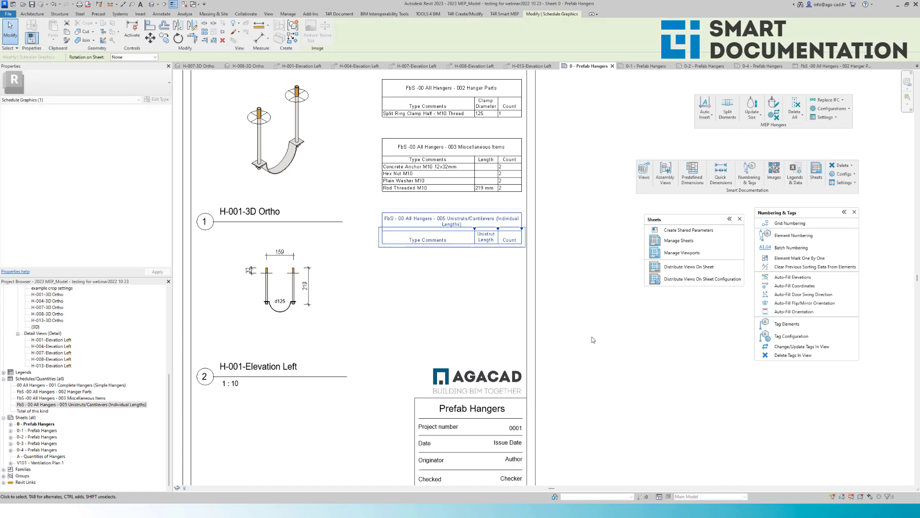
left_click(593, 338)
middle_click_drag(448, 285, 414, 345)
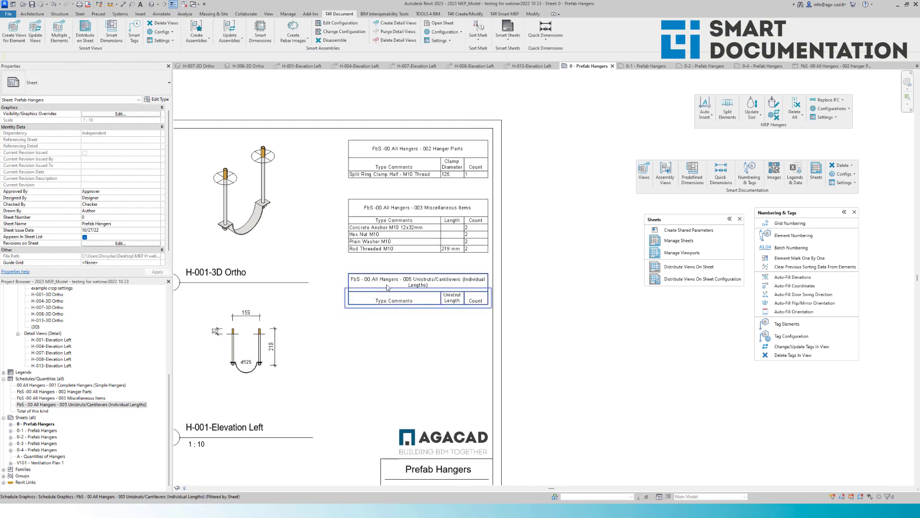
scroll(387, 286, "down", 2)
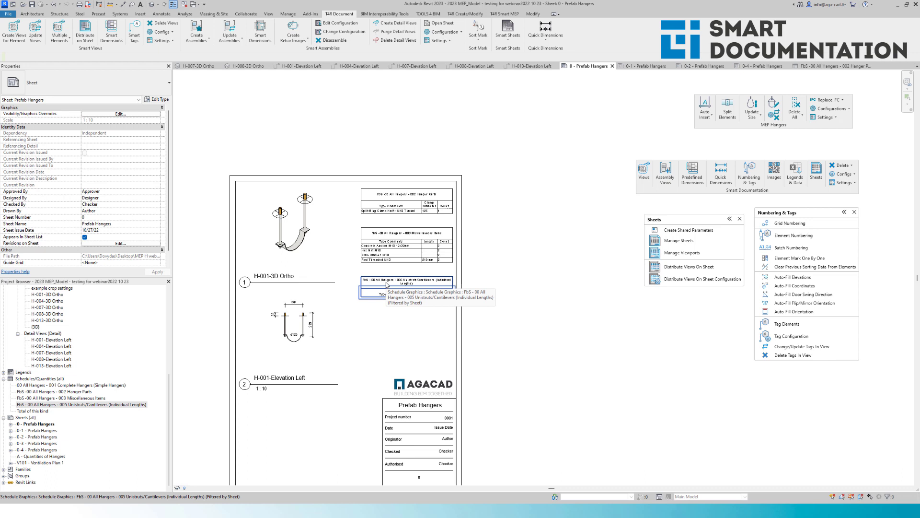
- Use Manage Viewports to place sheet 0's three schedules on the existing Prefab Hangers sheets 0-1 to 0-4, keeping the default options
left_click(688, 253)
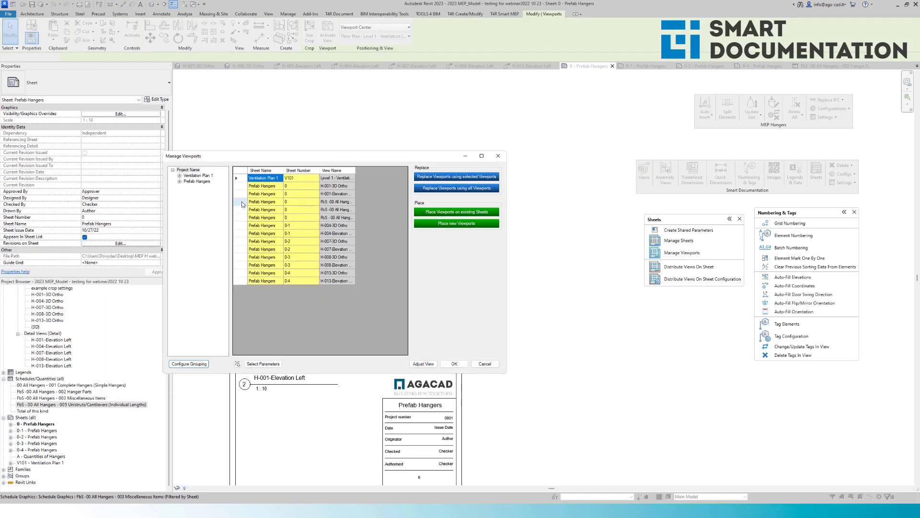
left_click_drag(243, 202, 242, 218)
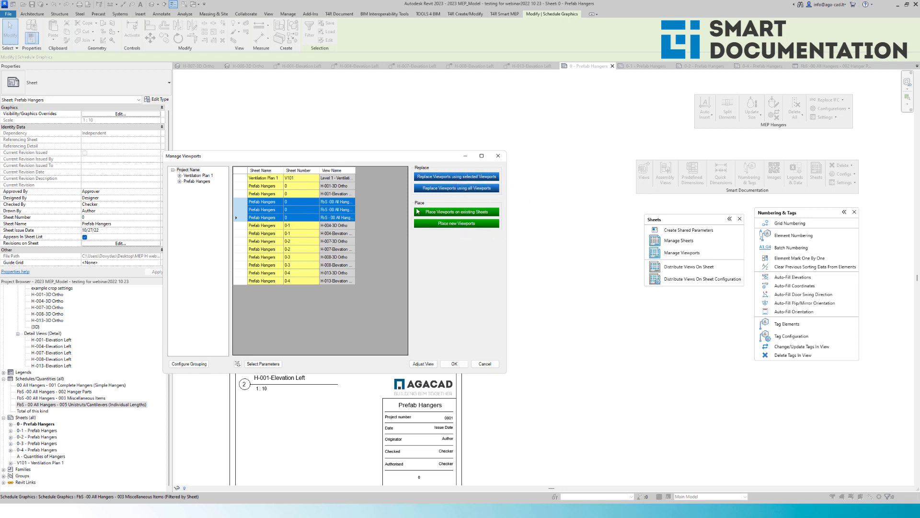
left_click(460, 214)
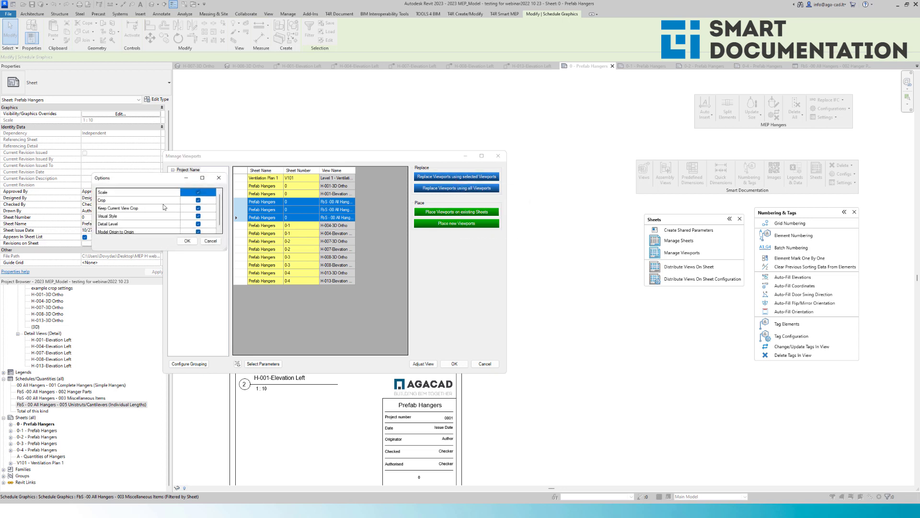
left_click(187, 241)
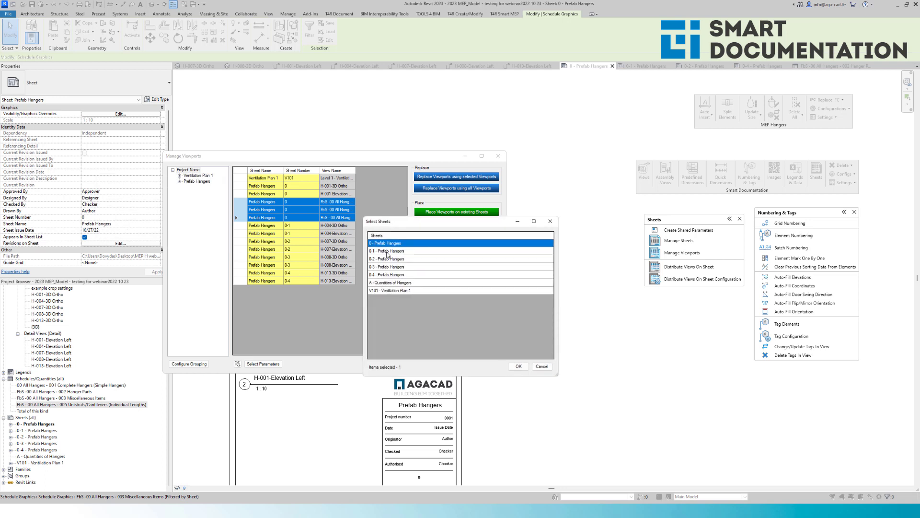
left_click_drag(387, 254, 389, 275)
left_click(519, 367)
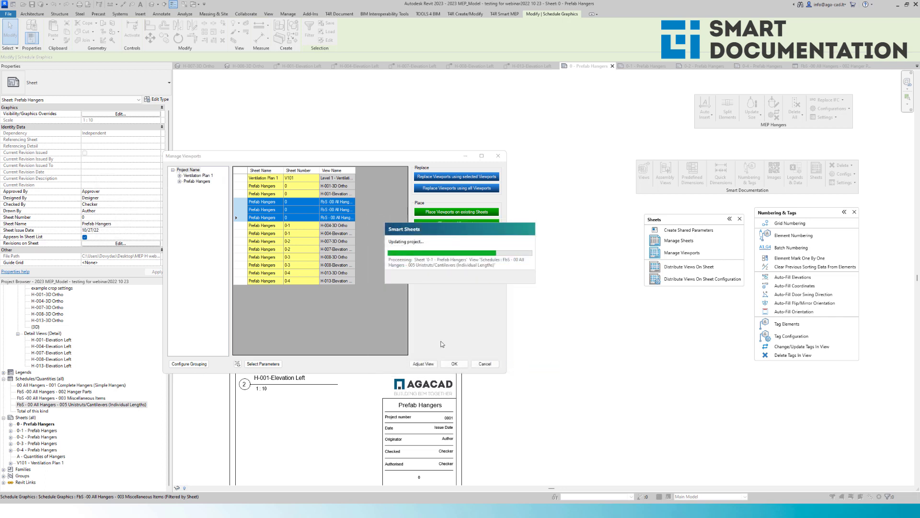
left_click(549, 368)
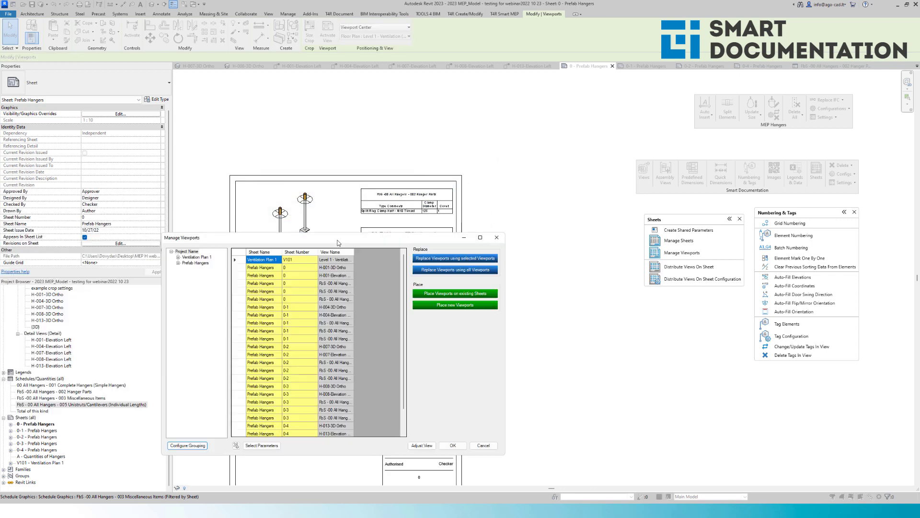
left_click(453, 446)
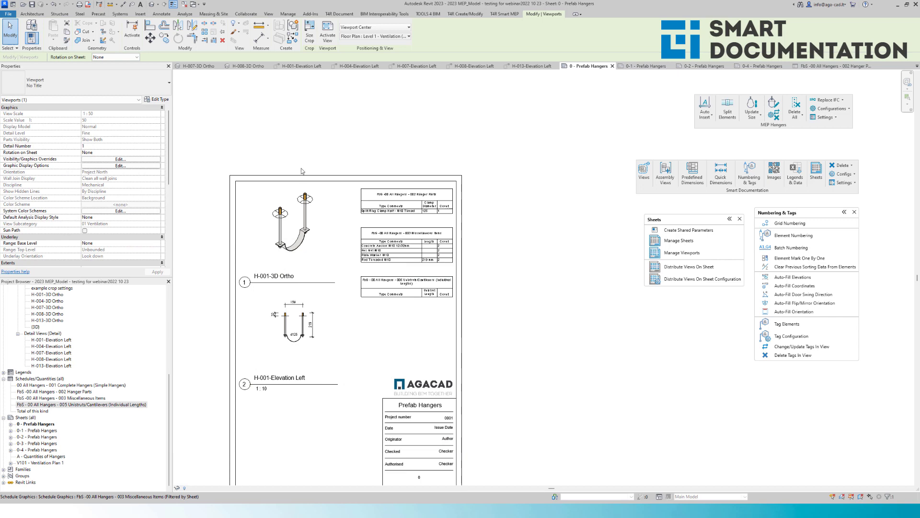
left_click(316, 150)
- Open Prefab Hangers sheets 0-2 and 0-4 and examine the hanger schedules copied to them
double_click(44, 437)
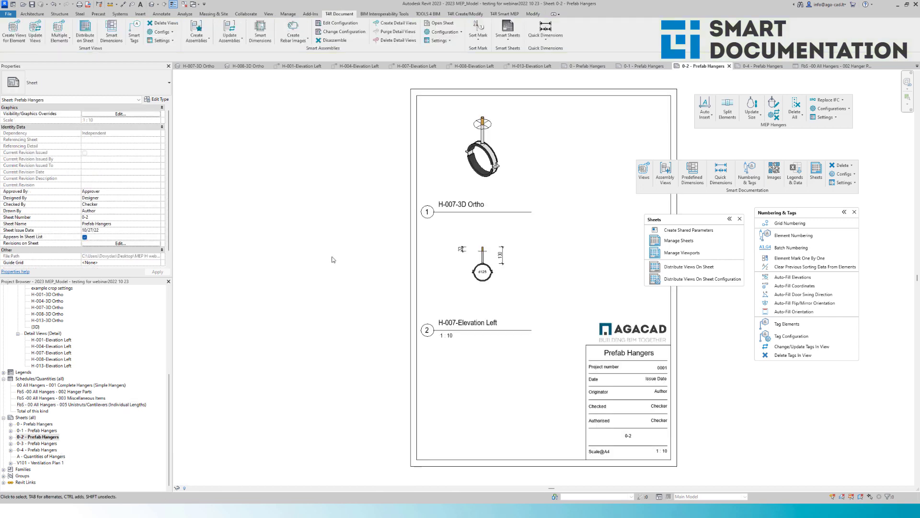
scroll(334, 259, "down", 2)
middle_click_drag(351, 255, 282, 314)
scroll(480, 268, "up", 2)
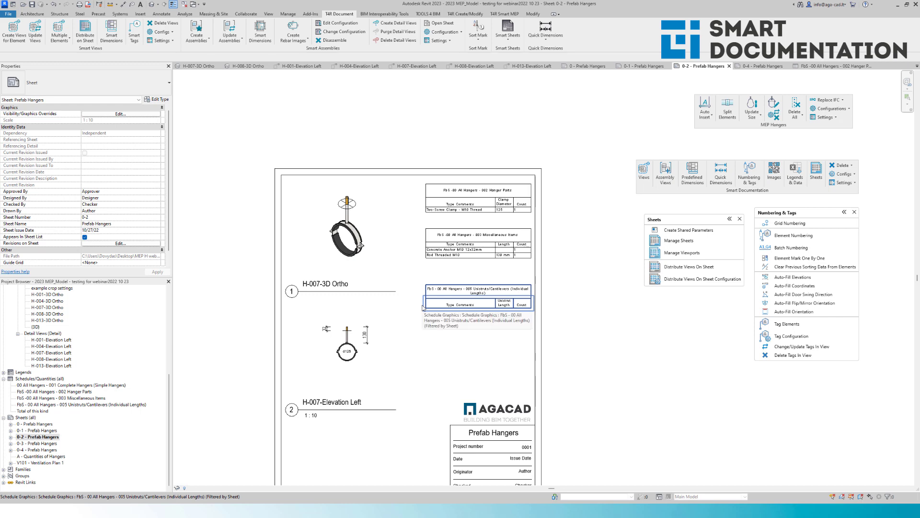
scroll(423, 307, "up", 2)
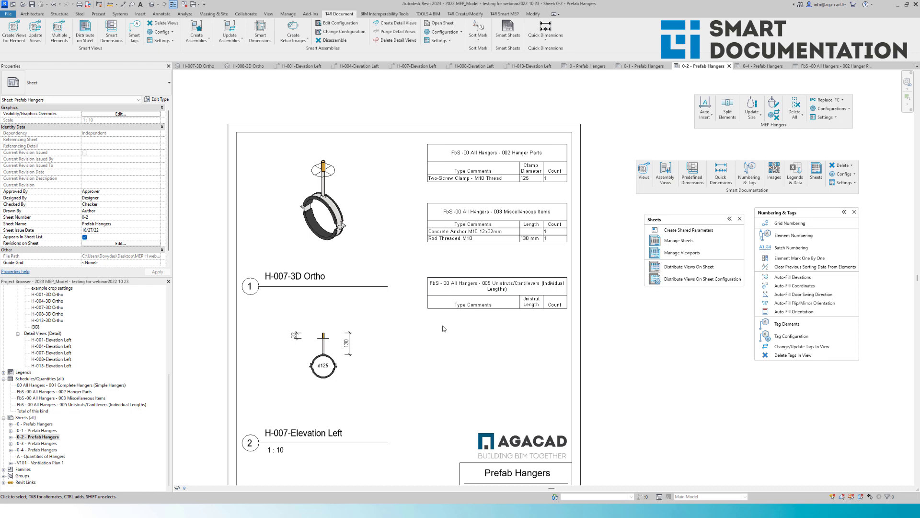
double_click(48, 450)
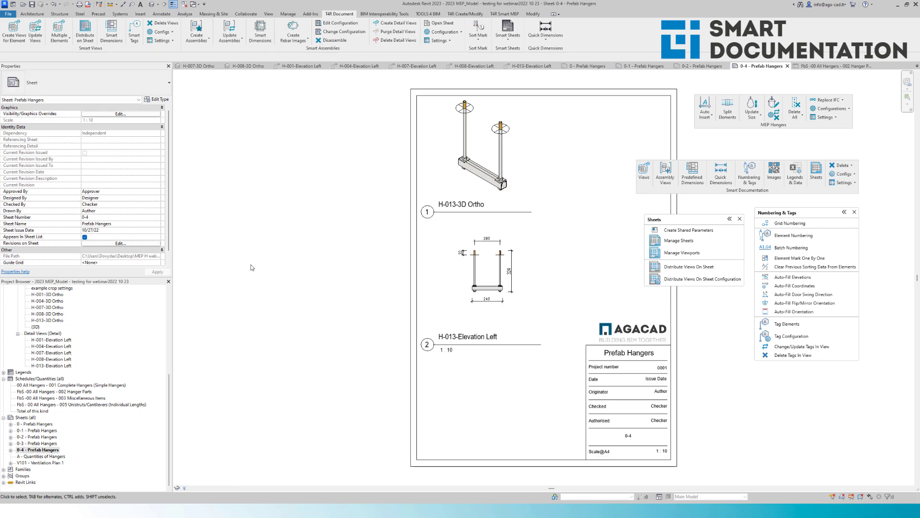
- In sheet 0-4's H-013-Elevation Left viewport, set the hanger's slope to 20° and enable Cross Slope
scroll(427, 317, "up", 2)
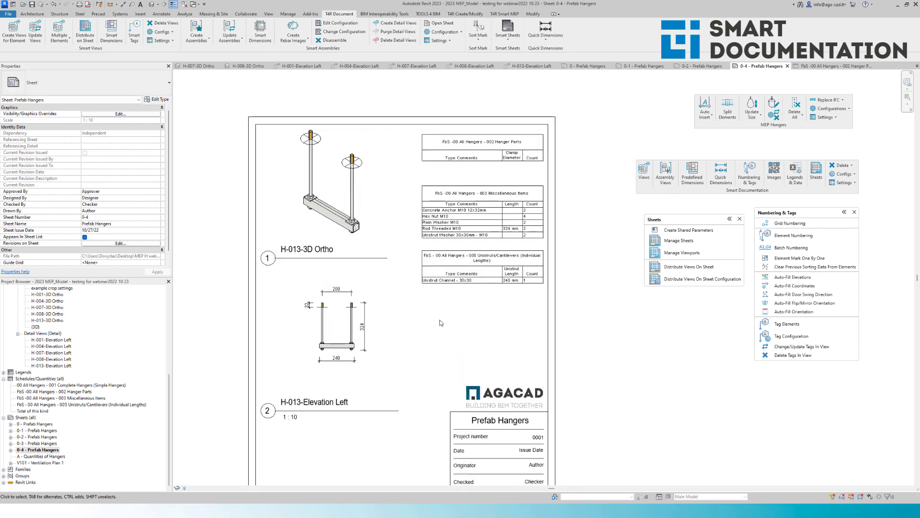
scroll(427, 317, "up", 2)
middle_click_drag(434, 327, 420, 325)
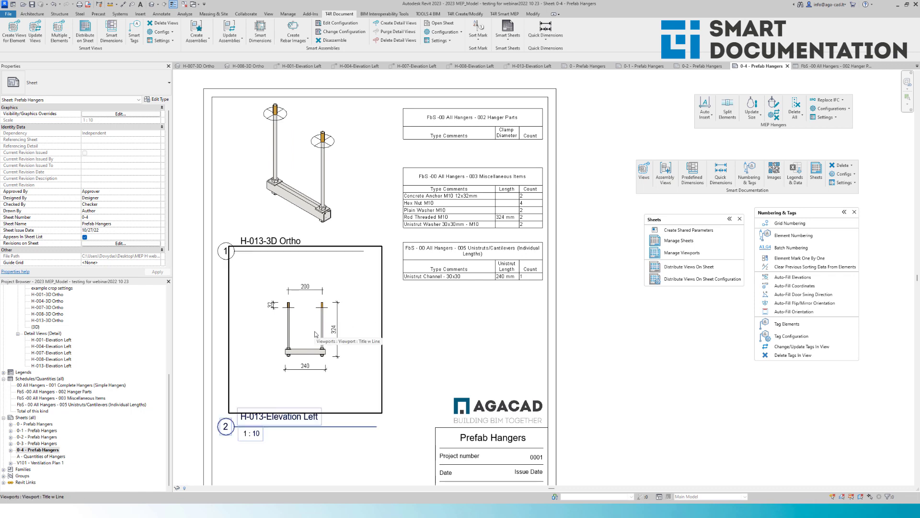
scroll(397, 220, "up", 1)
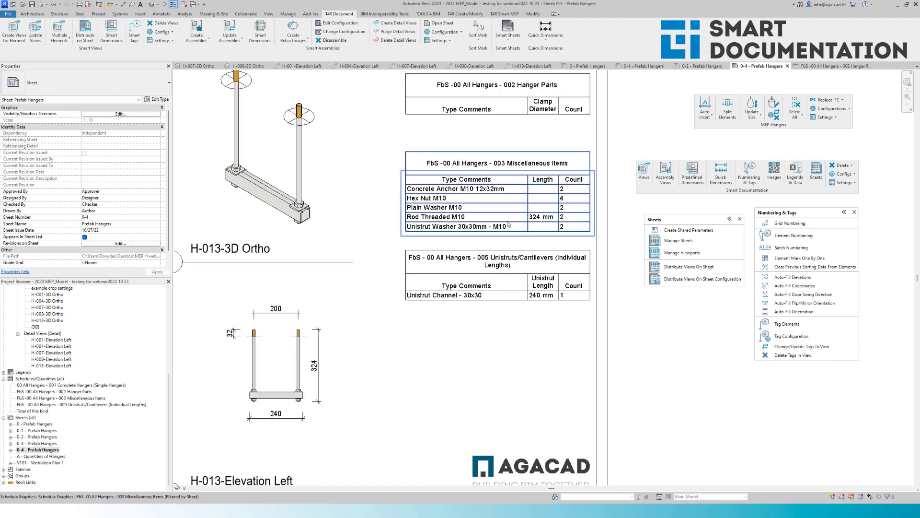
scroll(509, 224, "down", 1)
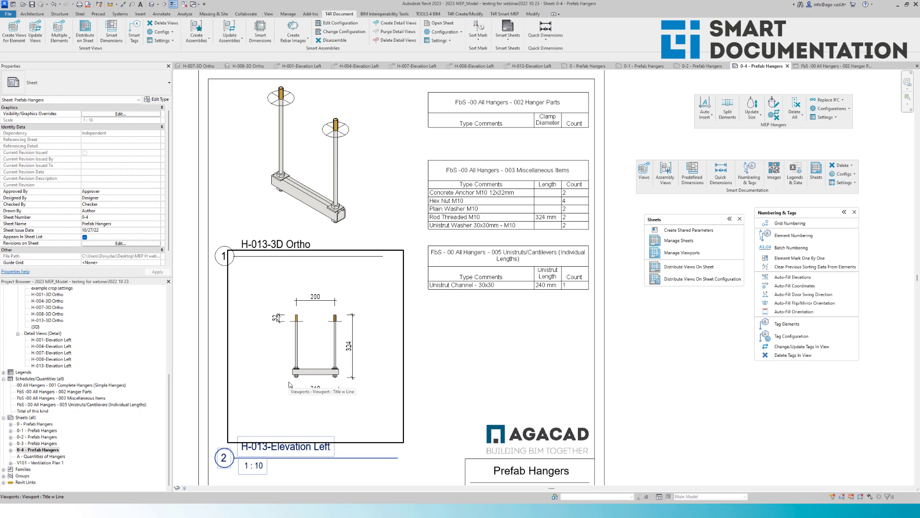
double_click(316, 352)
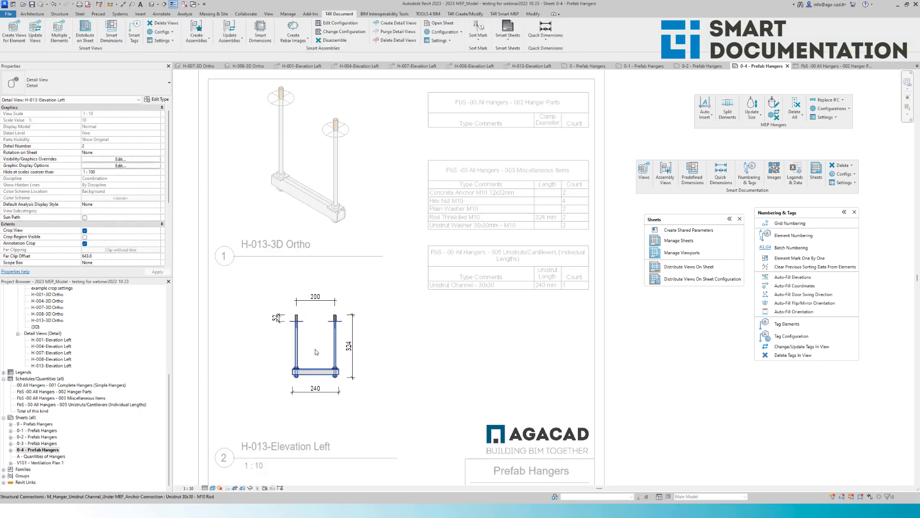
left_click(316, 370)
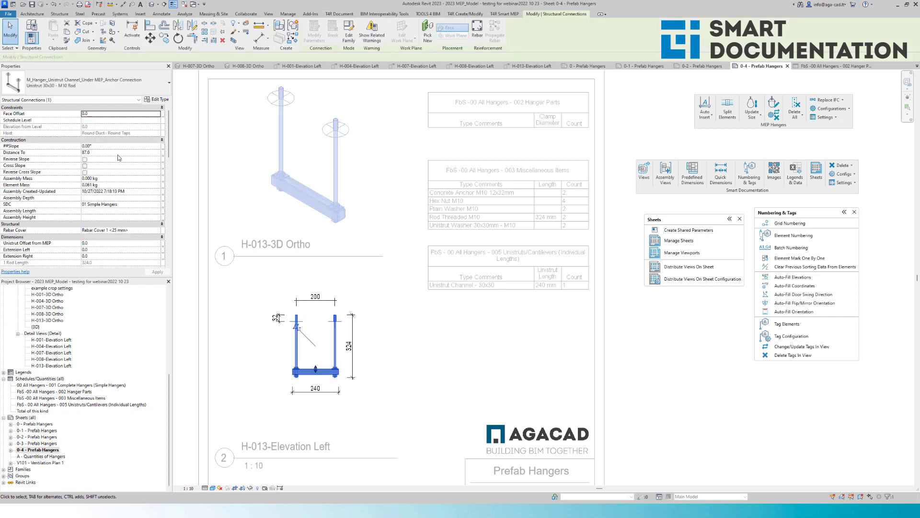
left_click(120, 146)
type("20")
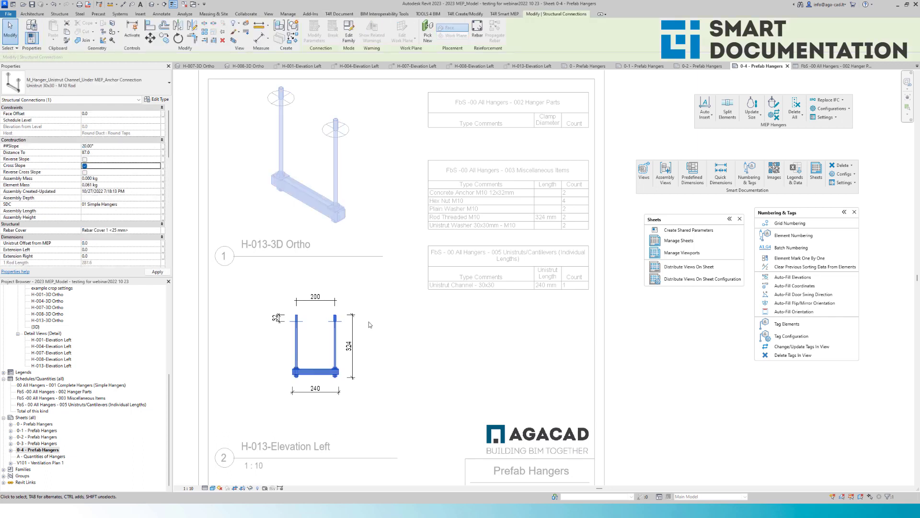
left_click(421, 352)
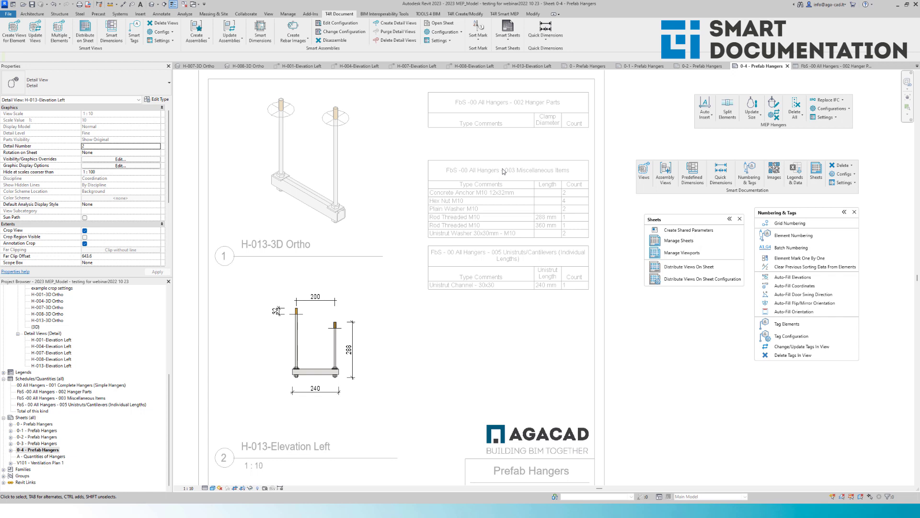
- Update the predefined dimensions in the active H-013-Elevation Left view to match the modified hanger
middle_click_drag(321, 354, 308, 319)
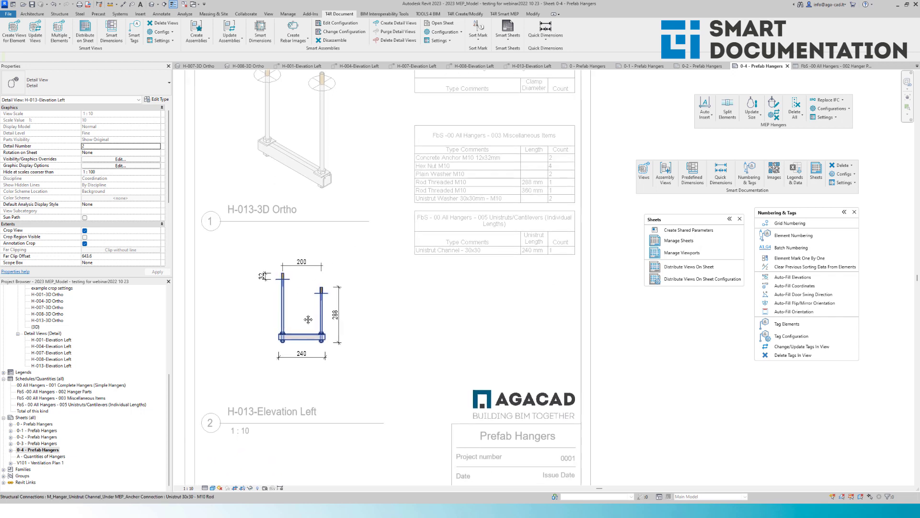
left_click(692, 174)
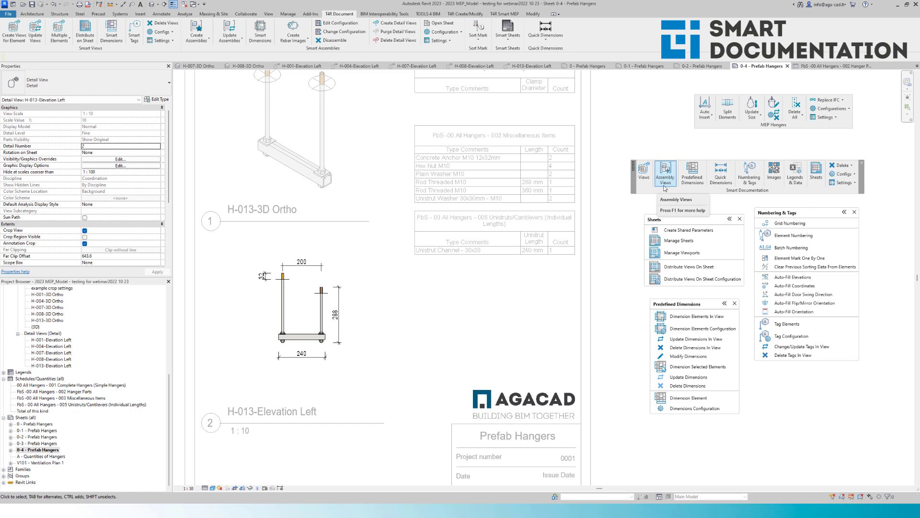
left_click(700, 340)
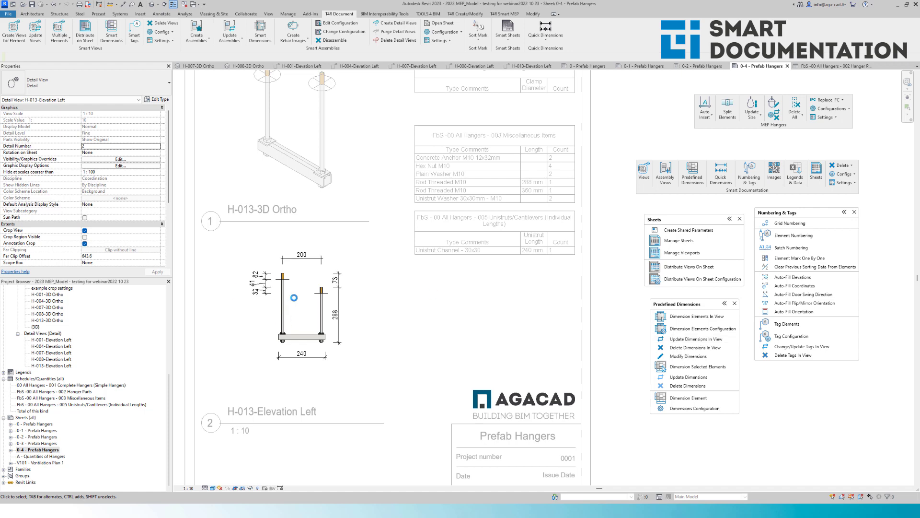
- Examine the updated vertical dimension lines on both sides of the H-013 hanger's threaded rods
scroll(263, 290, "up", 5)
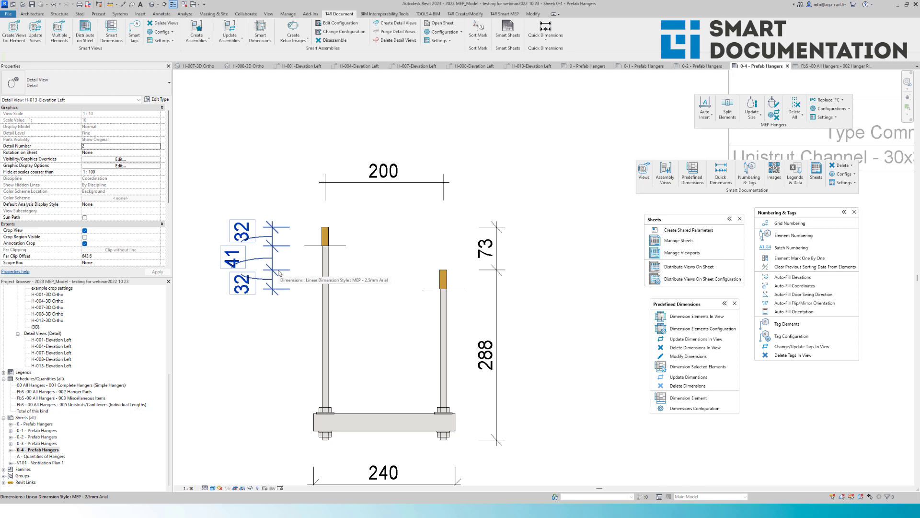
middle_click_drag(305, 302, 303, 321)
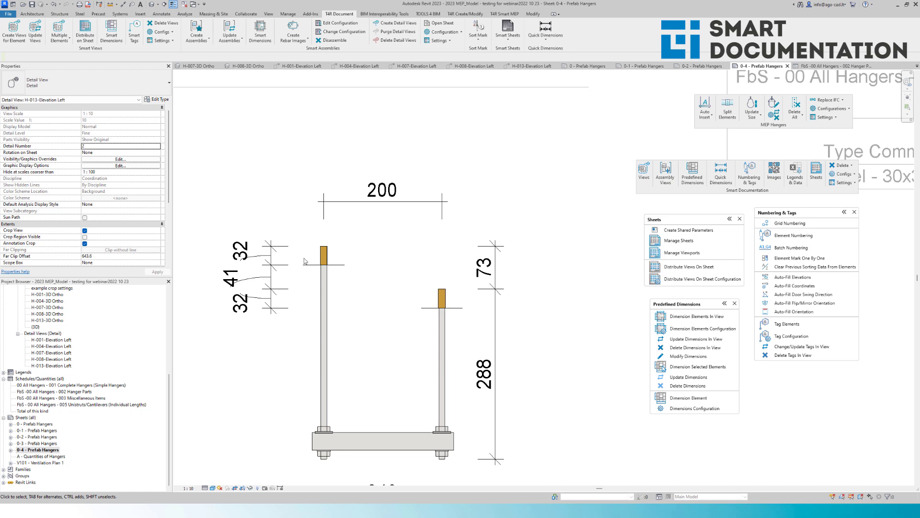
scroll(306, 260, "down", 2)
scroll(448, 303, "up", 1)
left_click(447, 302)
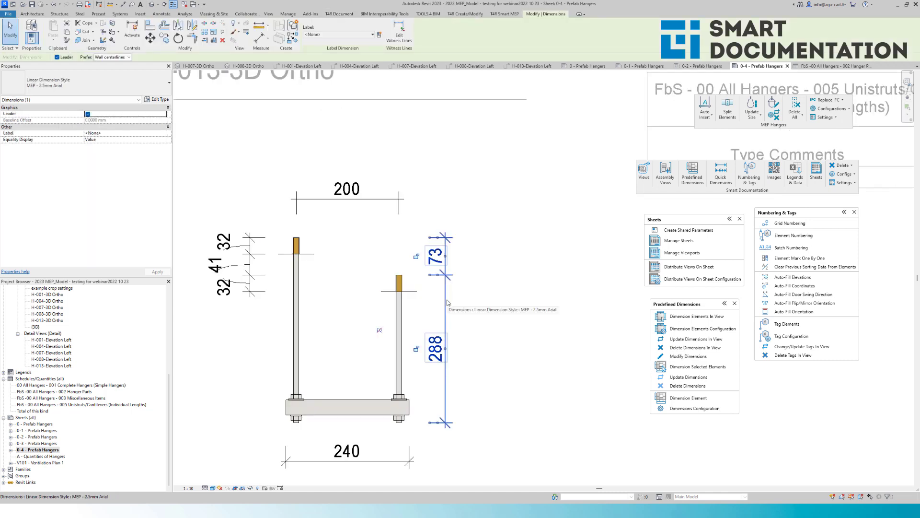
middle_click_drag(468, 318, 446, 312)
left_click(434, 309)
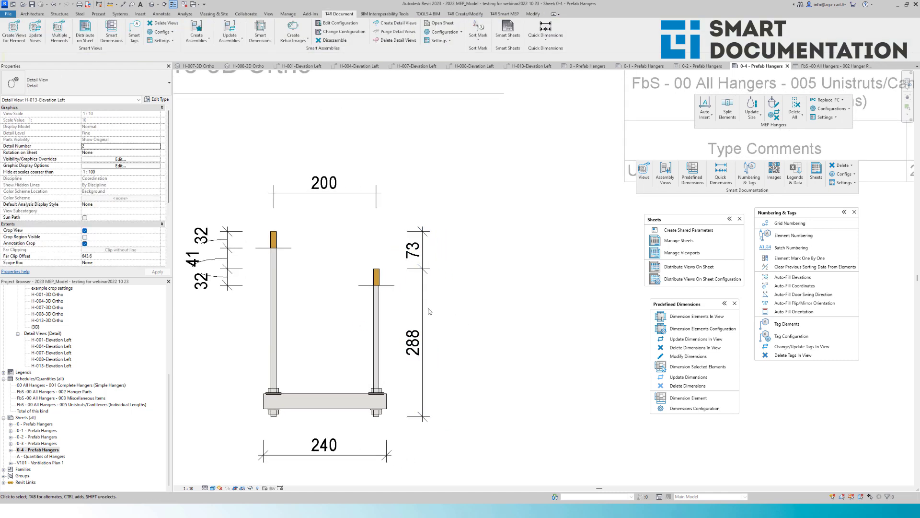
left_click(424, 314)
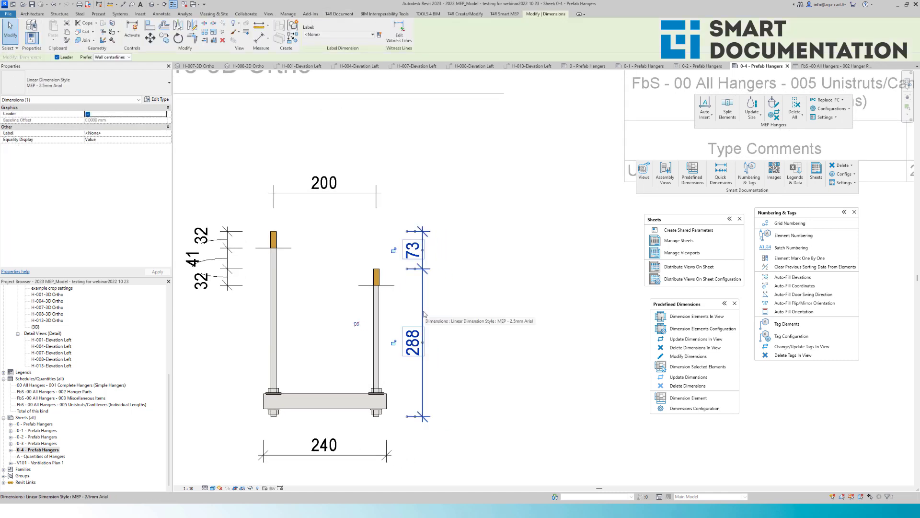
left_click(454, 253)
- Open the Smart Dimensions configuration of the vertical dimension line beside the hanger's shorter rod with Modify Dimensions
scroll(443, 292, "down", 1)
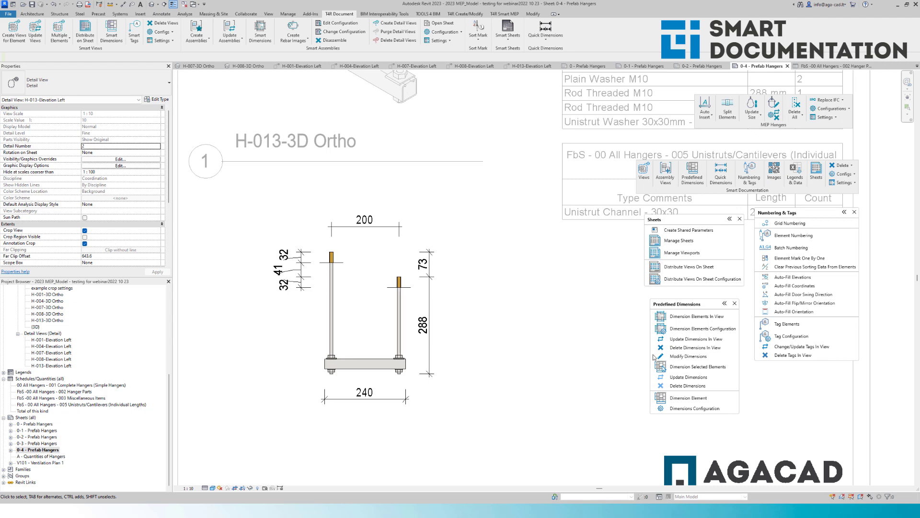
left_click(688, 356)
left_click(430, 290)
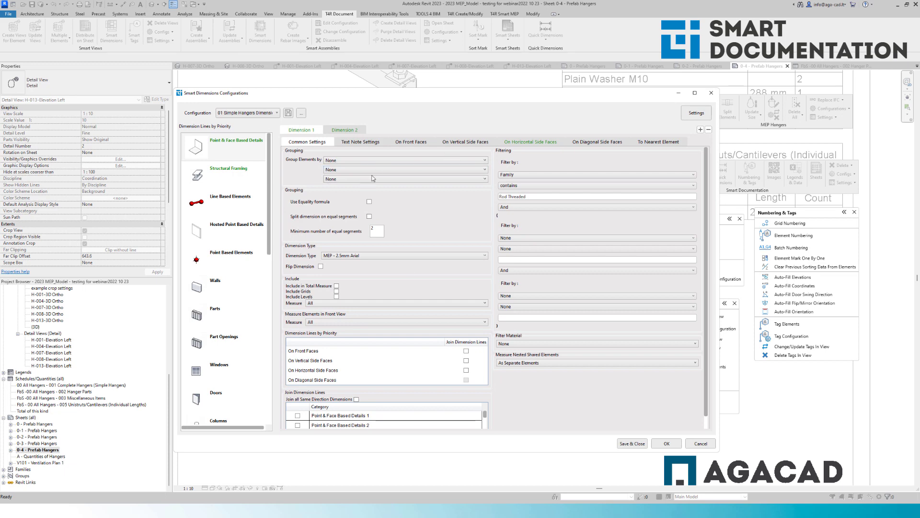
- Turn off joined dimension lines for the vertical dimensions on horizontal side faces and confirm the Smart Dimensions configuration
left_click(523, 142)
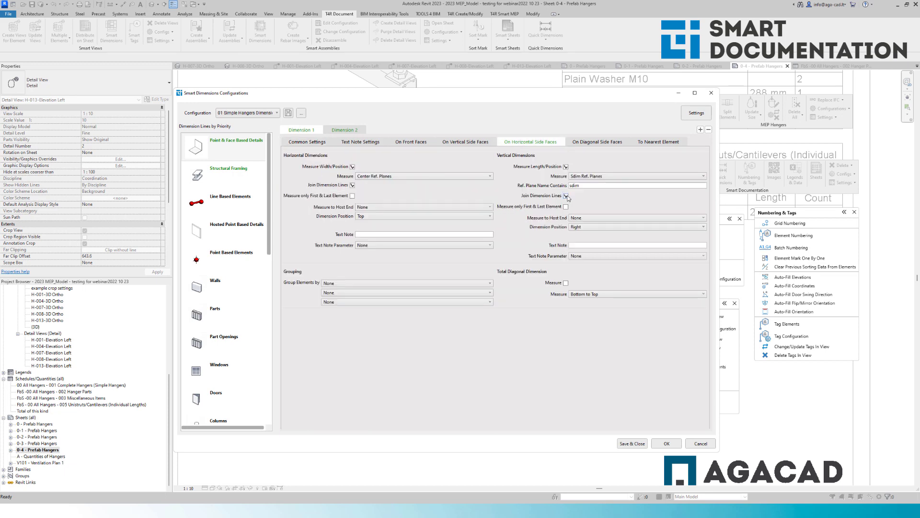
left_click(666, 444)
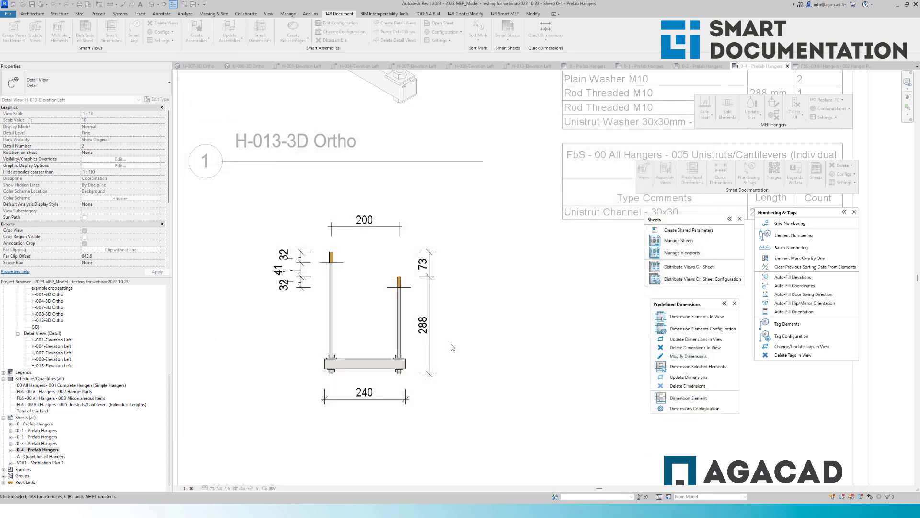
scroll(427, 311, "down", 1)
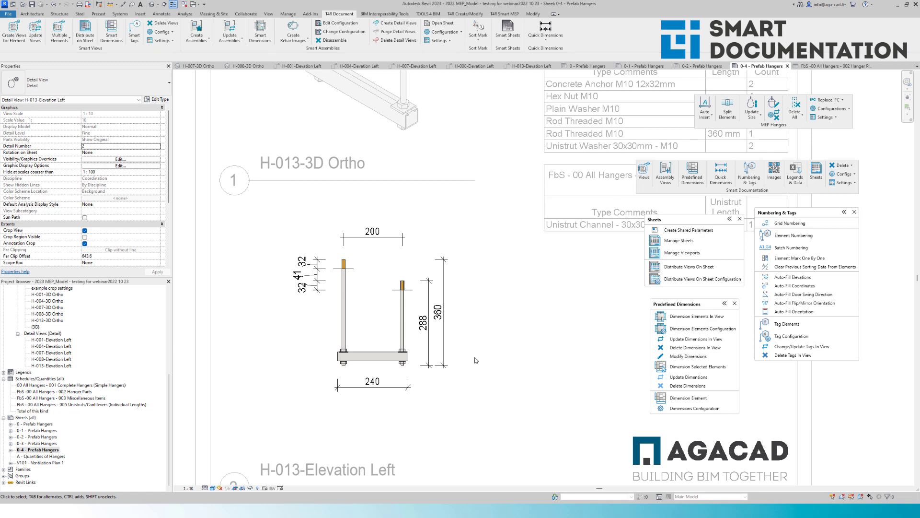
- Deactivate the H-013-Elevation Left viewport and return to the full 0-4 - Prefab Hangers sheet
scroll(270, 210, "down", 2)
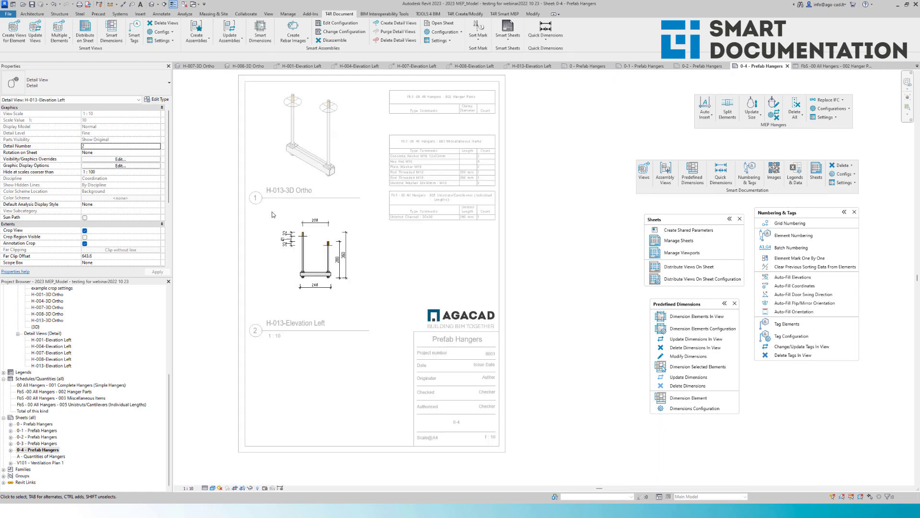
double_click(531, 258)
scroll(532, 258, "down", 1)
middle_click_drag(549, 255, 504, 265)
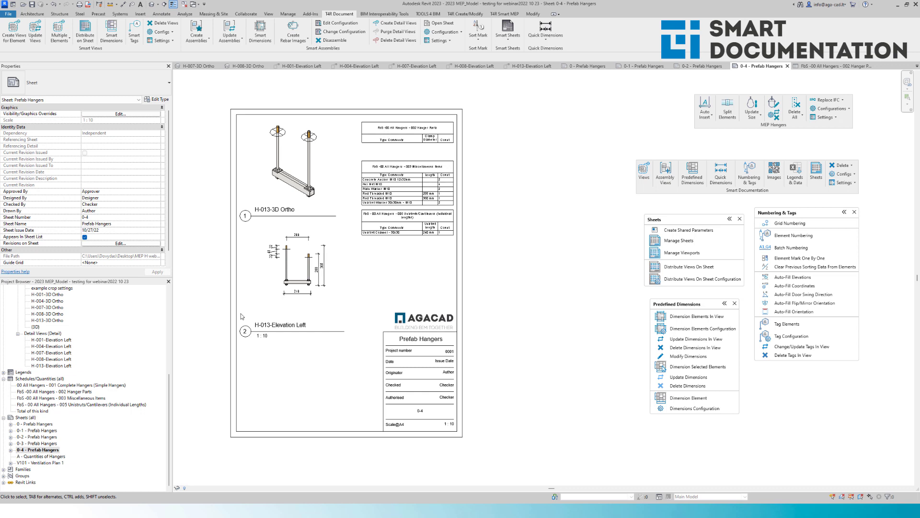
- Open sheet A - Quantities of Hangers and place the 00 All Hangers - 001 Complete Hangers (Simple Hangers) schedule beside the title block
double_click(46, 456)
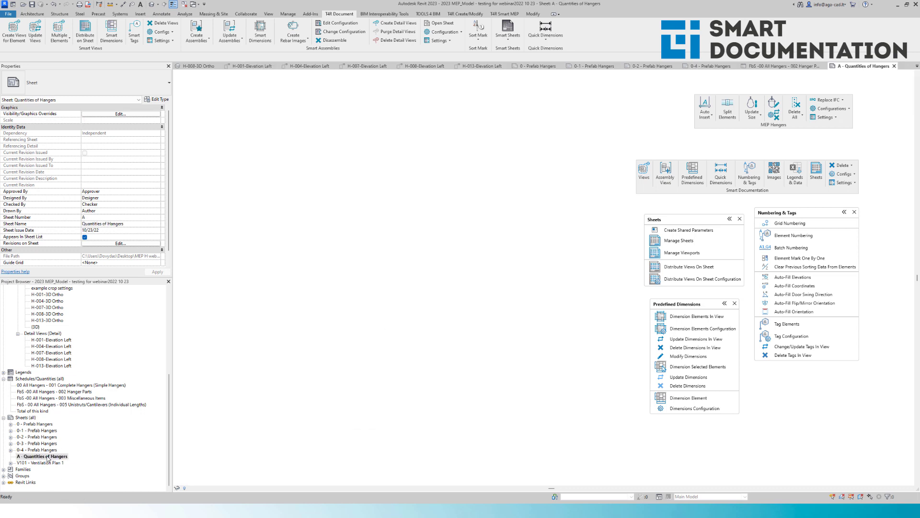
scroll(248, 159, "down", 3)
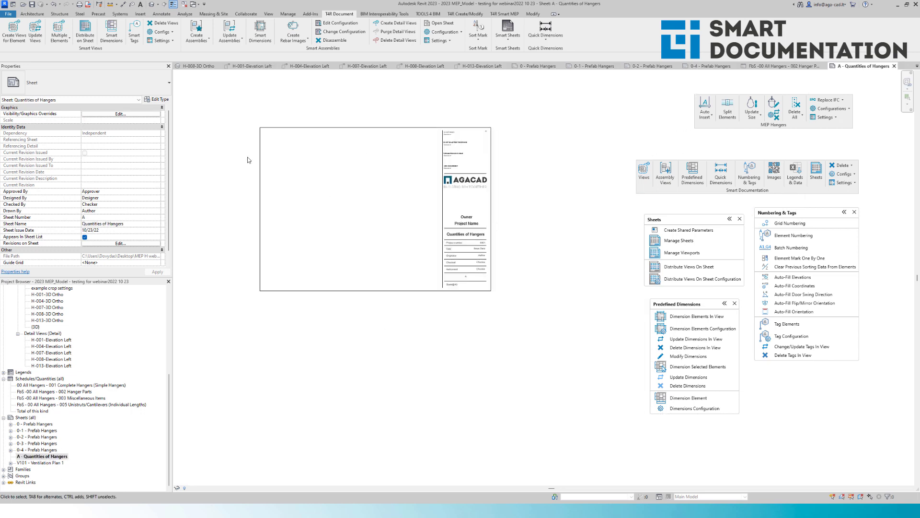
left_click(52, 386)
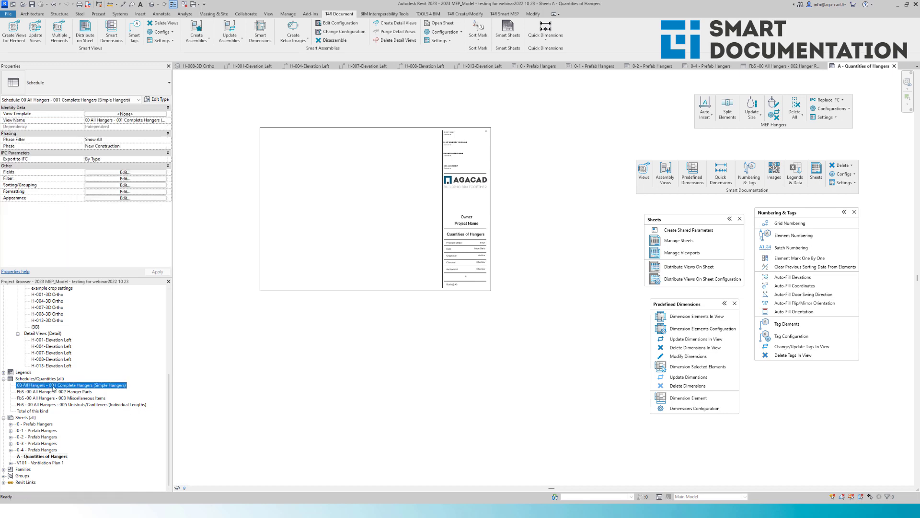
left_click_drag(52, 386, 358, 244)
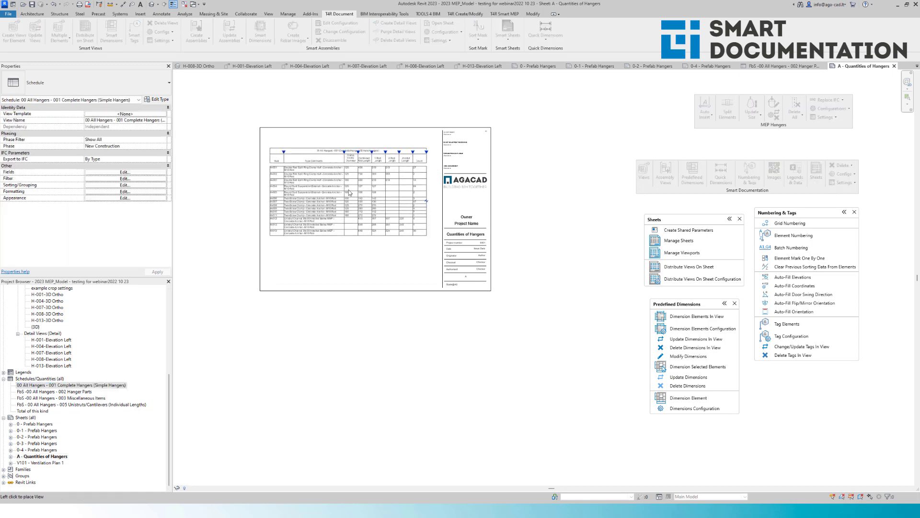
left_click(349, 190)
middle_click_drag(340, 268, 334, 301)
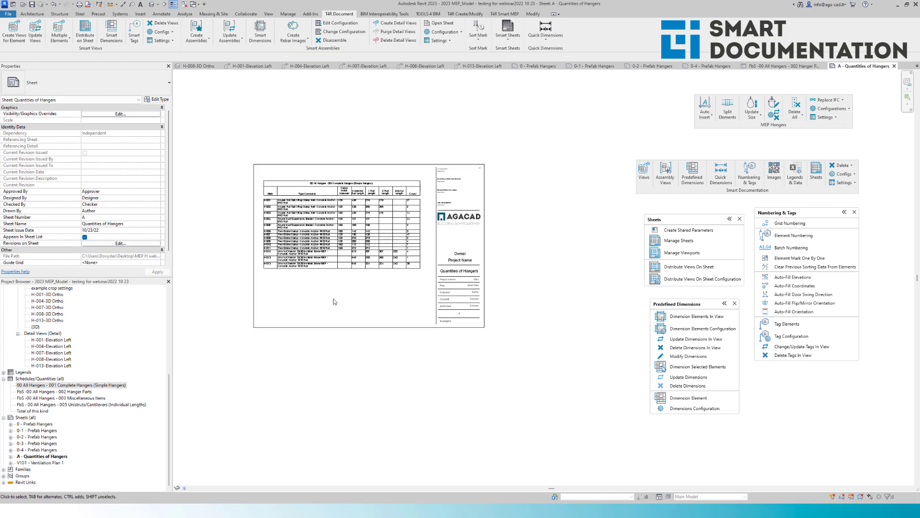
- Open sheet 0-2 - Prefab Hangers and examine the H-007 hanger's 3D view, elevation and part schedules
double_click(41, 437)
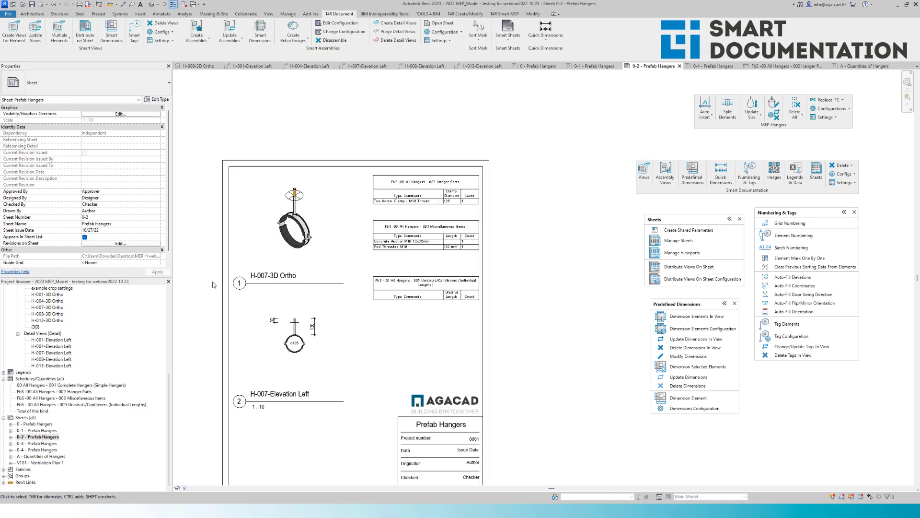
scroll(269, 288, "up", 2)
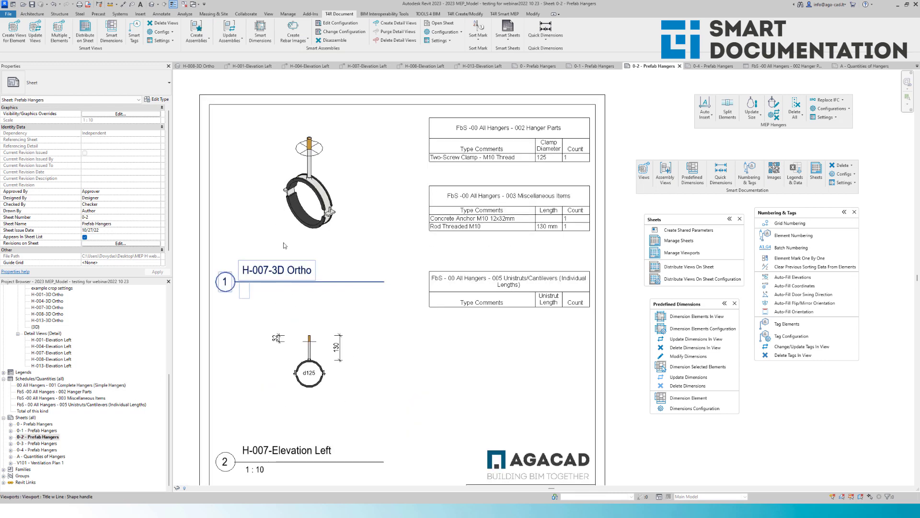
middle_click_drag(285, 244, 278, 264)
scroll(241, 295, "up", 2)
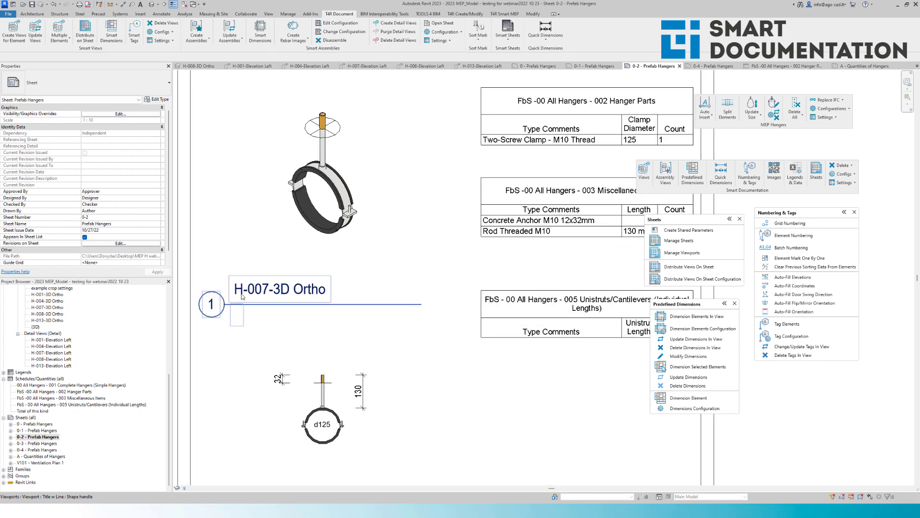
- Return to sheet A - Quantities of Hangers and review the marks, rod lengths, unistrut lengths and counts in the placed schedule
left_click(46, 456)
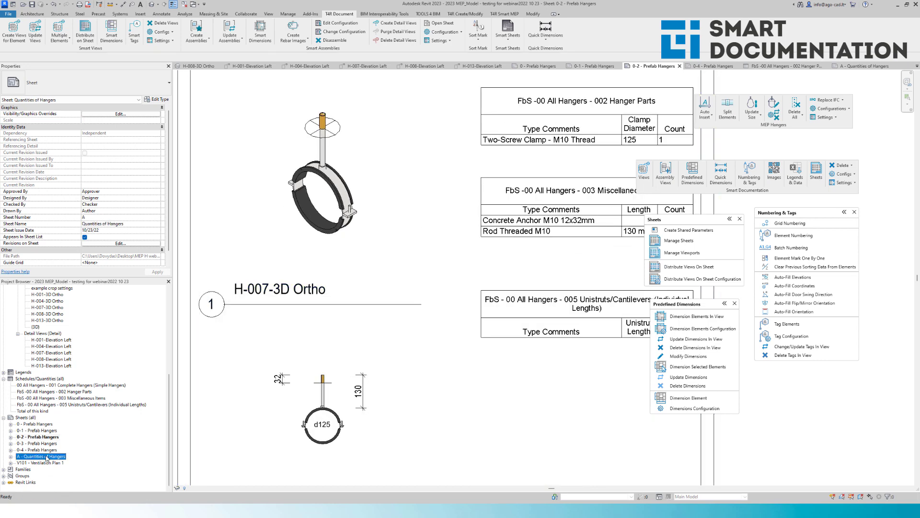
double_click(46, 456)
scroll(285, 284, "up", 5)
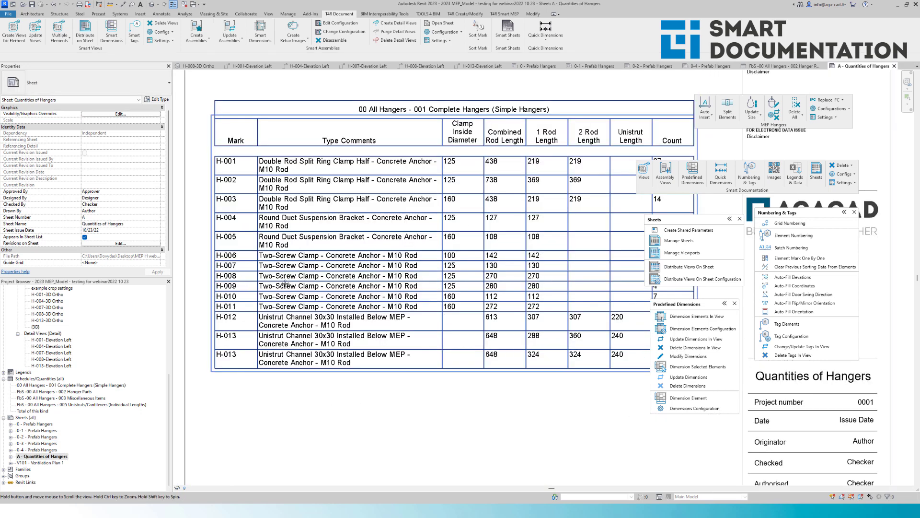
middle_click_drag(285, 284, 260, 288)
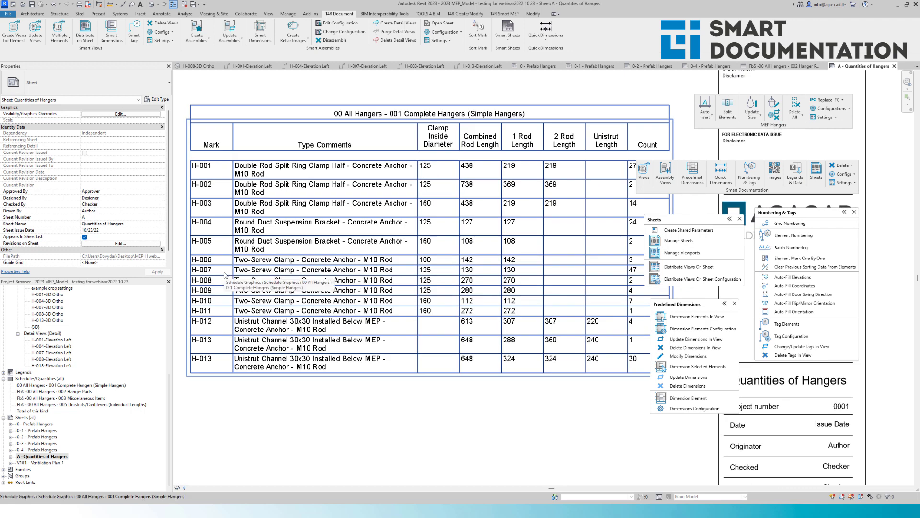
scroll(271, 276, "down", 1)
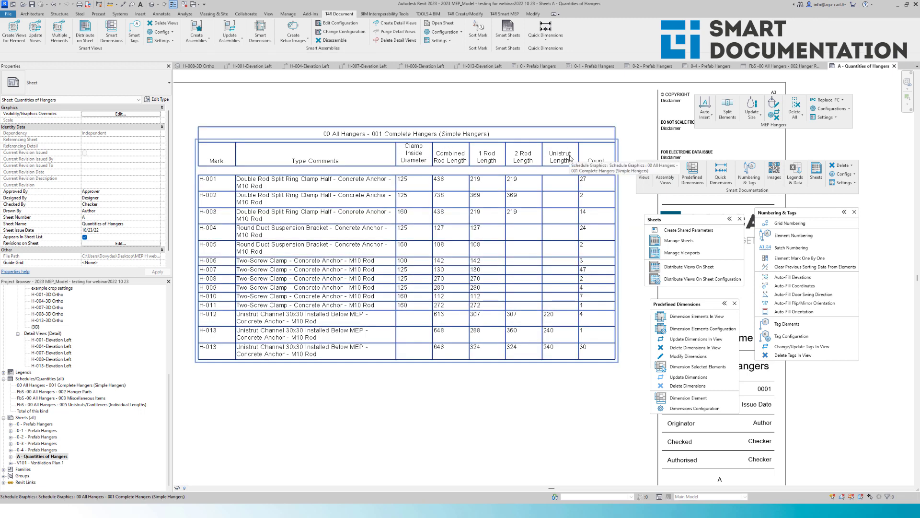
scroll(339, 180, "down", 4)
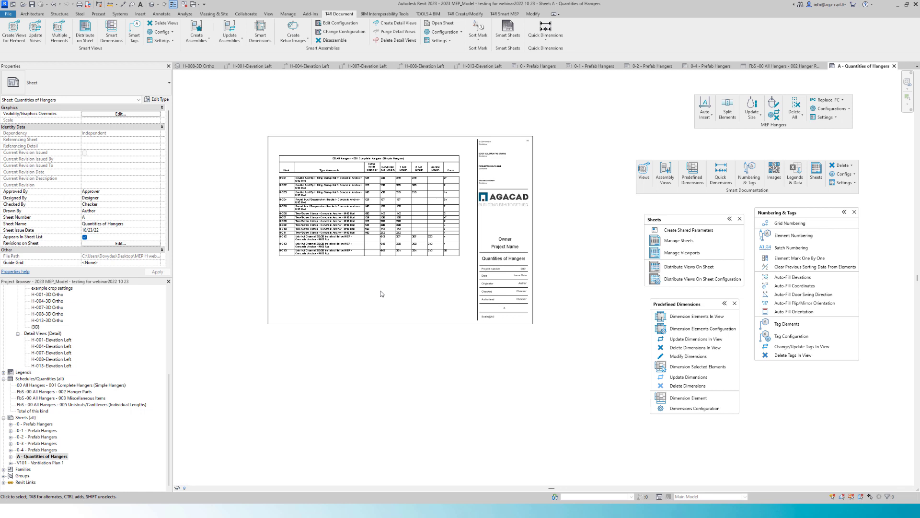
- Switch to the Building 3D view of the 2023 Model2 2022 10 25 project and look over the building
left_click(184, 4)
left_click(198, 65)
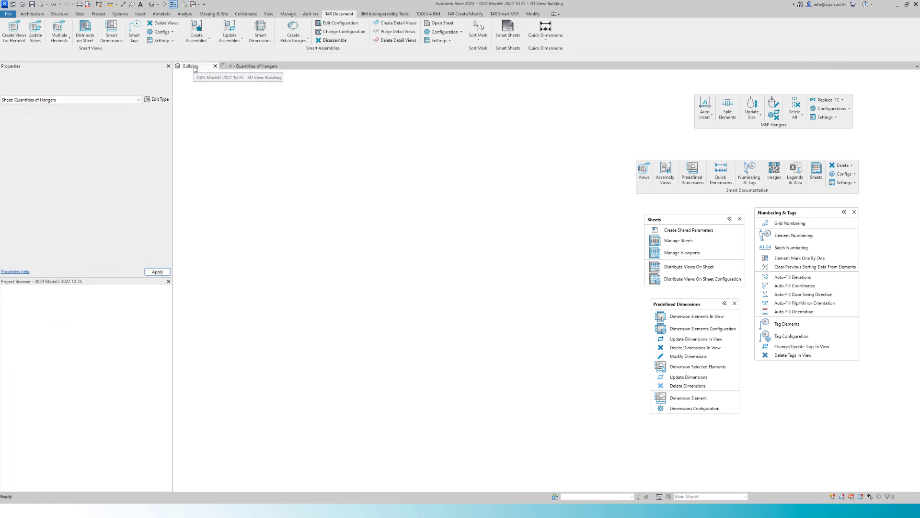
middle_click_drag(266, 199, 293, 214, "shift")
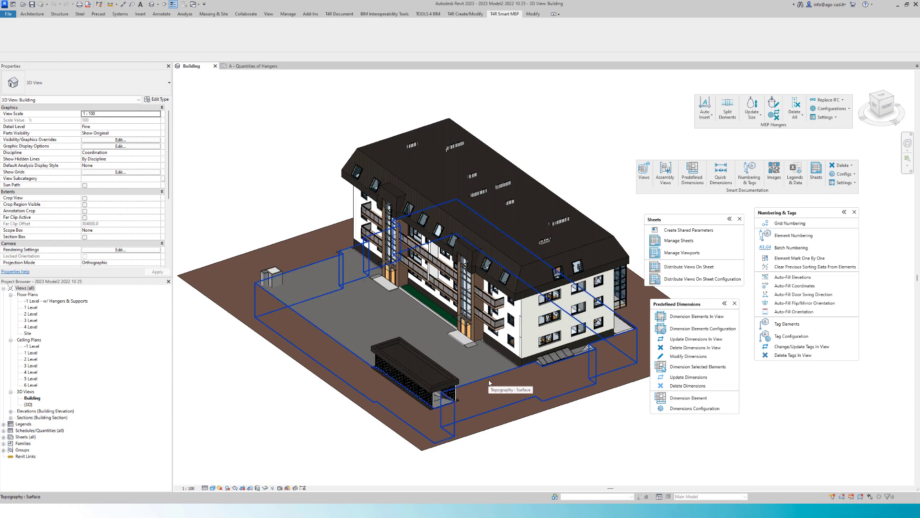
- Open the -1 Level - w/ Hangers & Supports floor plan and inspect the cable trays and parallel pipes at the tray branch
double_click(65, 301)
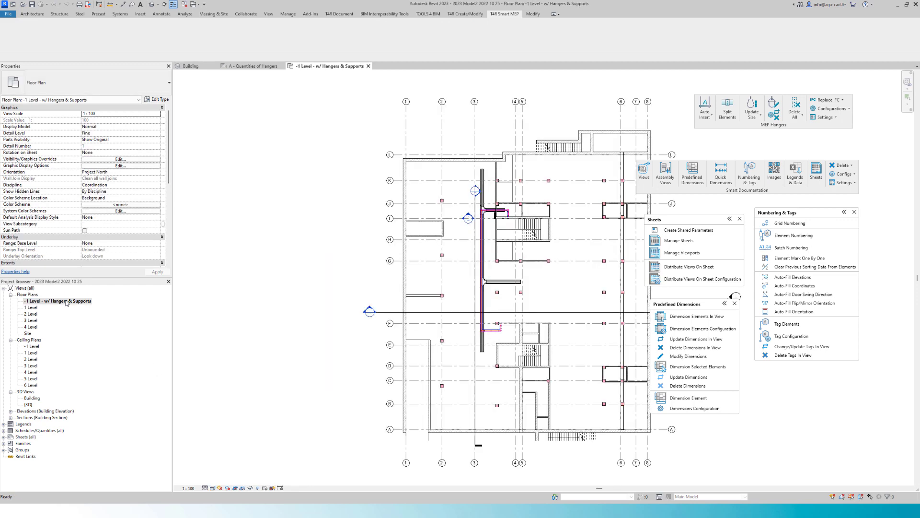
scroll(637, 318, "up", 3)
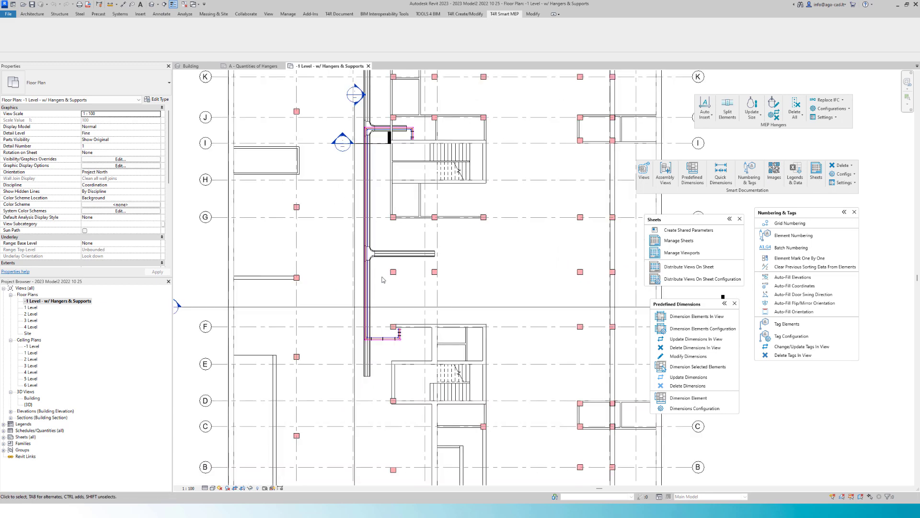
scroll(382, 279, "up", 2)
scroll(378, 245, "up", 2)
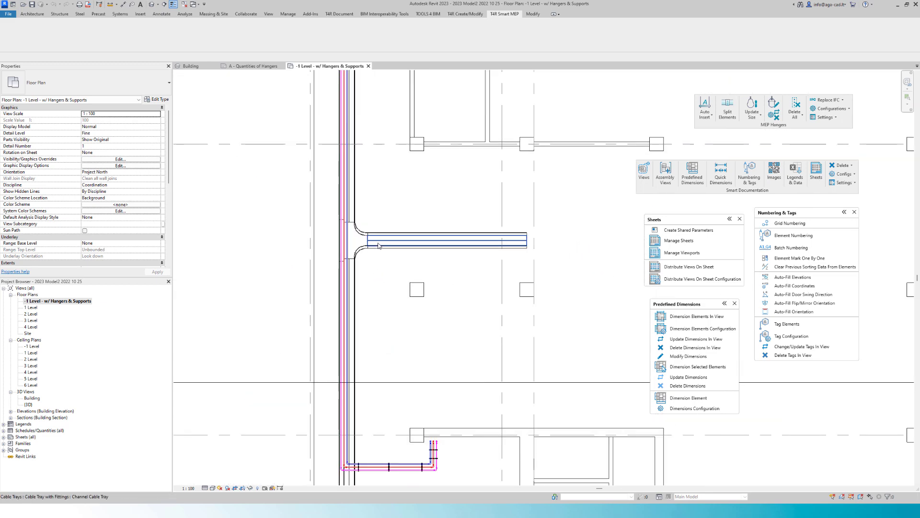
left_click(379, 246)
left_click(362, 216)
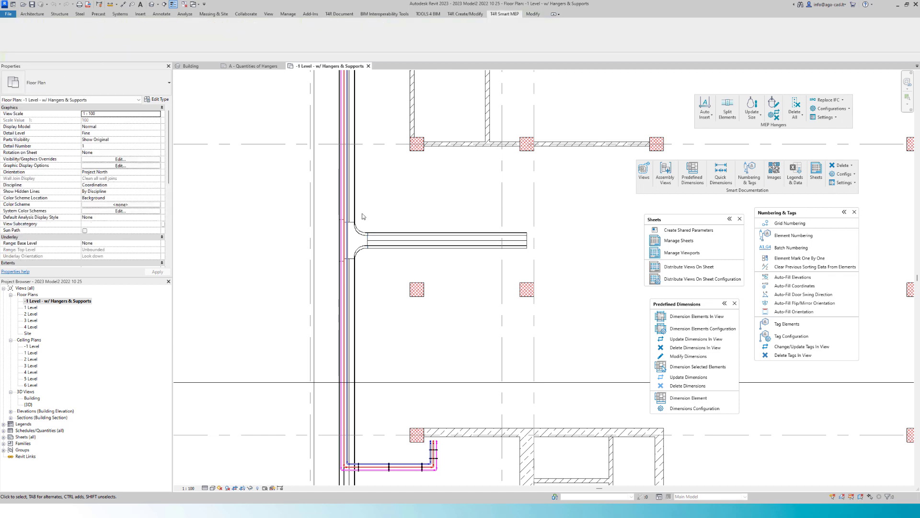
scroll(362, 216, "up", 3)
left_click(323, 216)
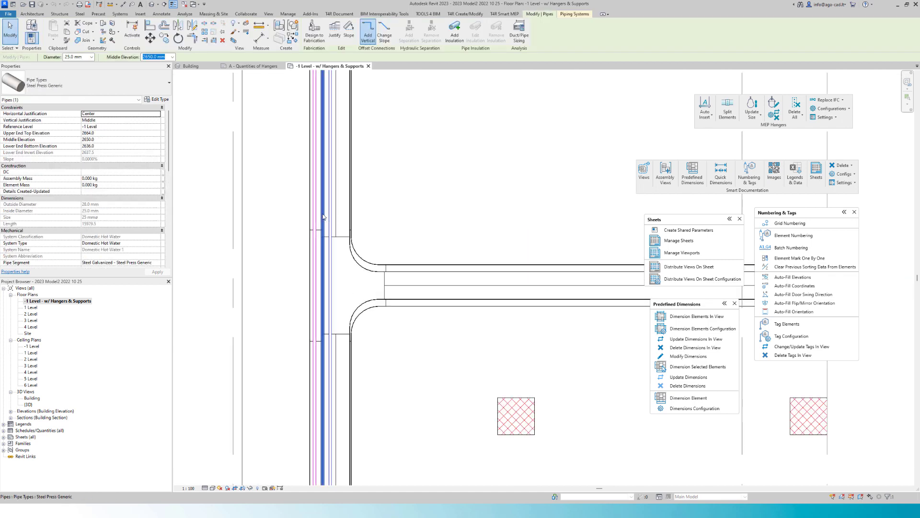
left_click(355, 281)
- Open Section 4 from its section marker on the plan and examine how the pipes and cable trays are stacked
scroll(354, 282, "down", 5)
middle_click_drag(250, 132, 256, 223)
scroll(254, 220, "up", 2)
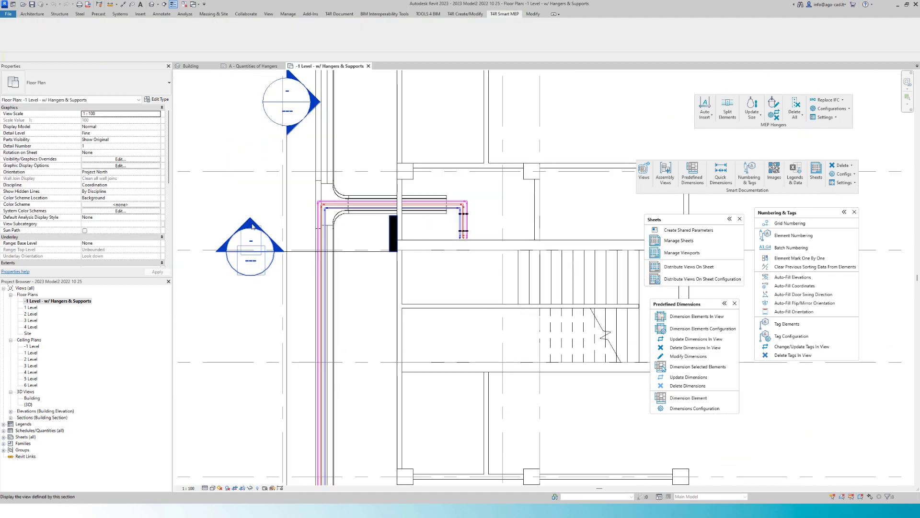
double_click(253, 227)
scroll(253, 222, "down", 2)
scroll(419, 267, "up", 3)
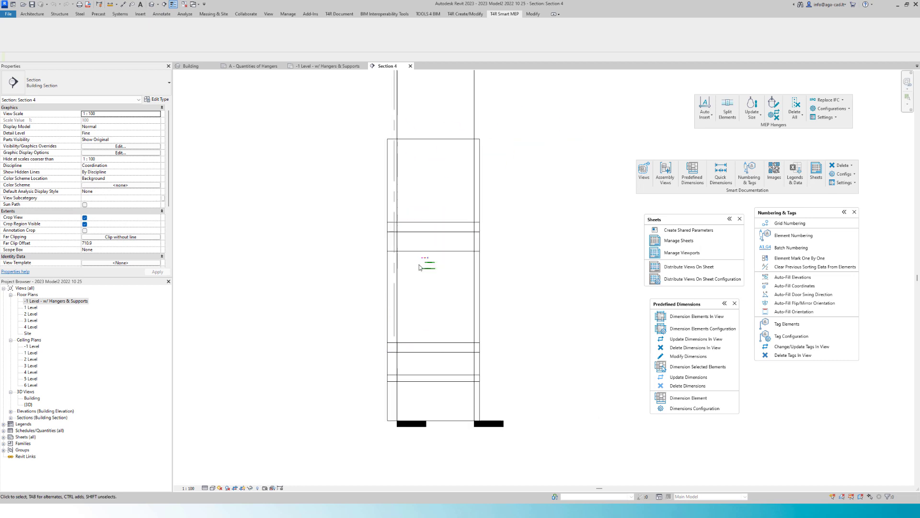
scroll(440, 262, "up", 5)
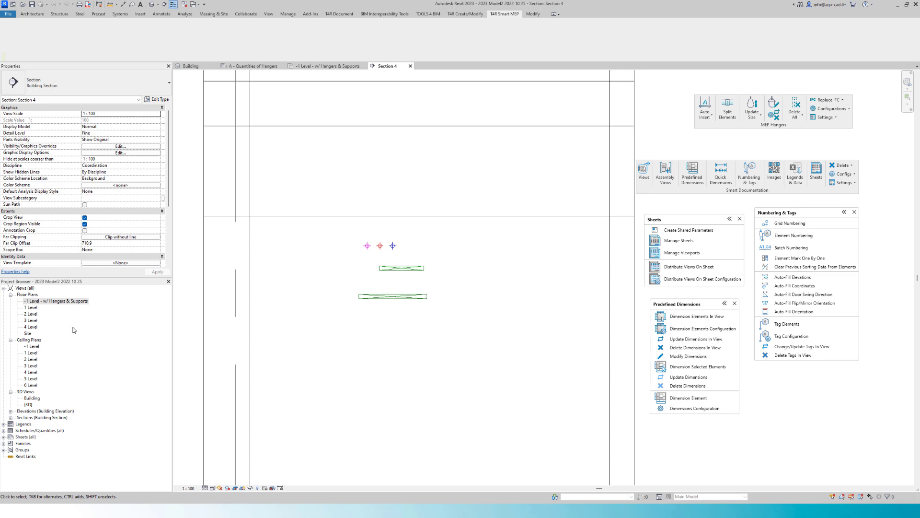
- On the -1 Level plan, select the pipe bends, cable tray fittings and pipe drops near grid I and create a 3D selection box around them
left_click(326, 66)
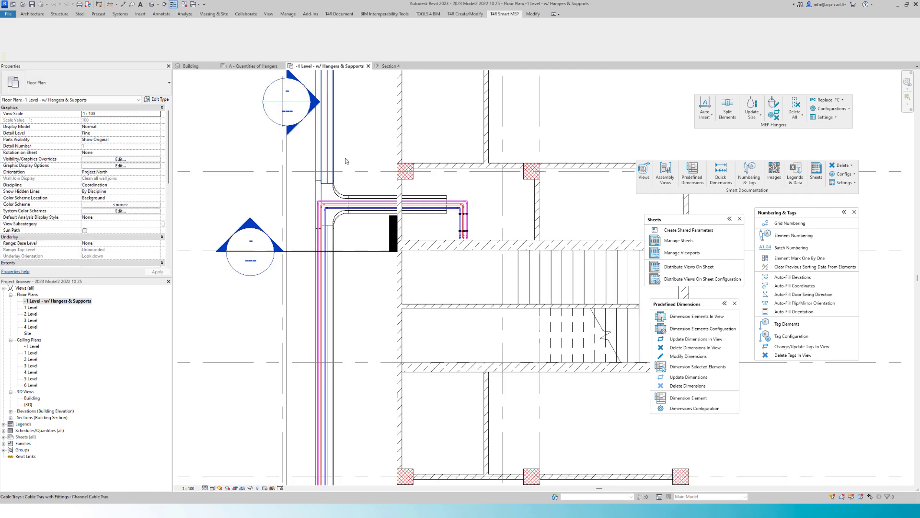
scroll(375, 267, "up", 3)
left_click_drag(266, 155, 374, 268)
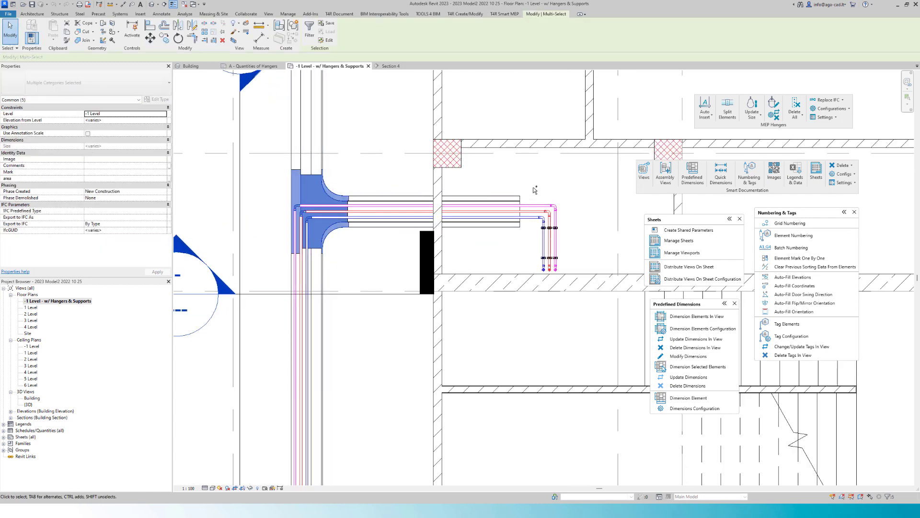
left_click(234, 40)
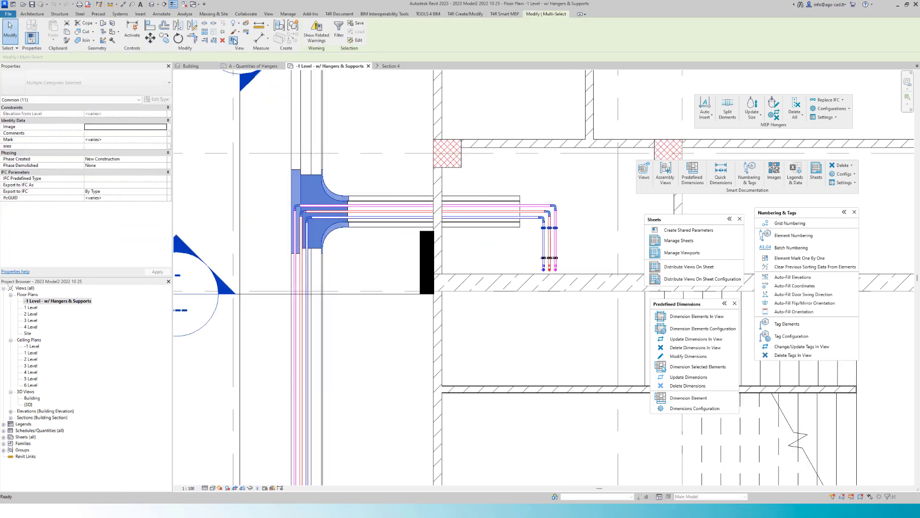
middle_click_drag(523, 240, 496, 259)
scroll(496, 258, "up", 5)
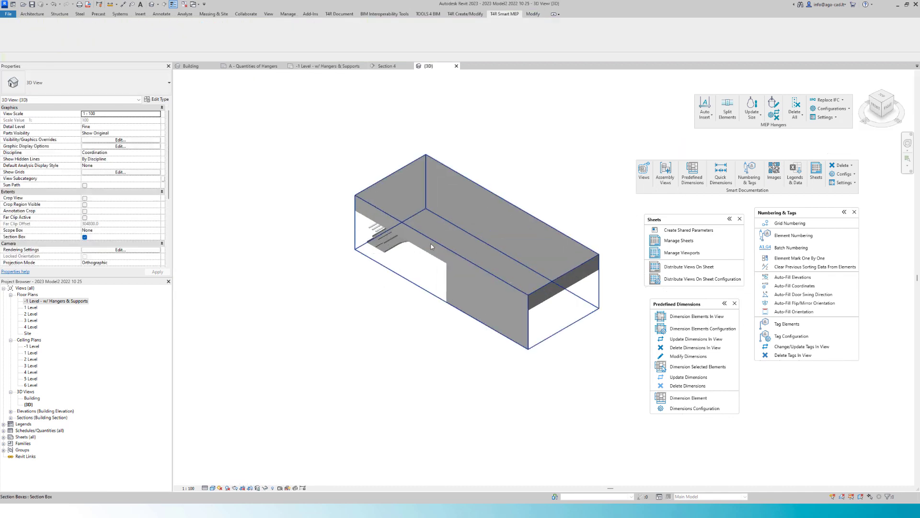
- Temporarily hide the structure covering the pipes and cable trays in the section-boxed 3D view
left_click(426, 258)
key("h")
key("h")
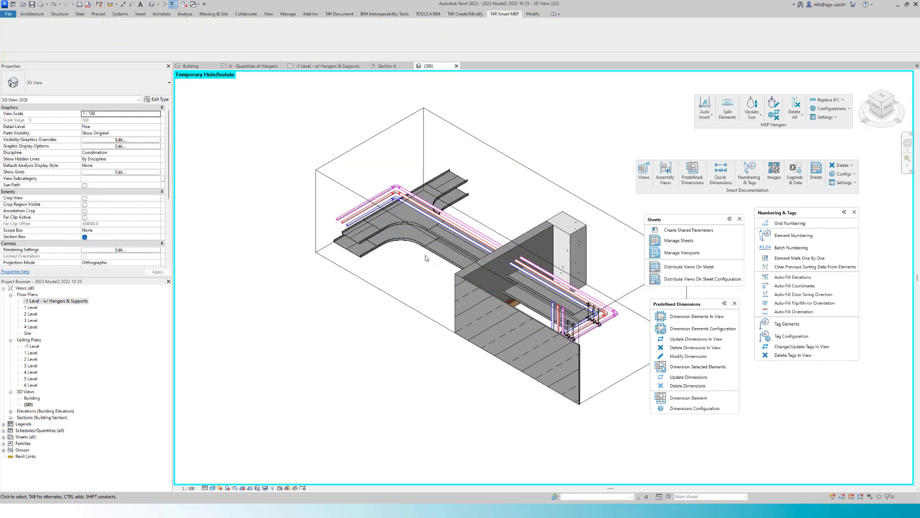
middle_click_drag(429, 286, 406, 295)
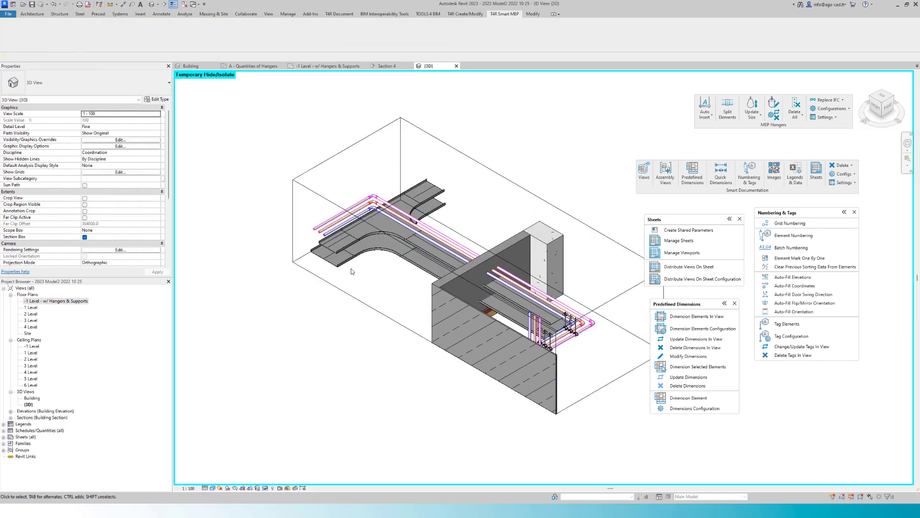
- Select a lower domestic hot water pipe and orbit to a side view to inspect its hangers and the surrounding pipes
scroll(579, 332, "up", 2)
left_click(578, 331)
middle_click_drag(594, 351, 458, 328, "shift")
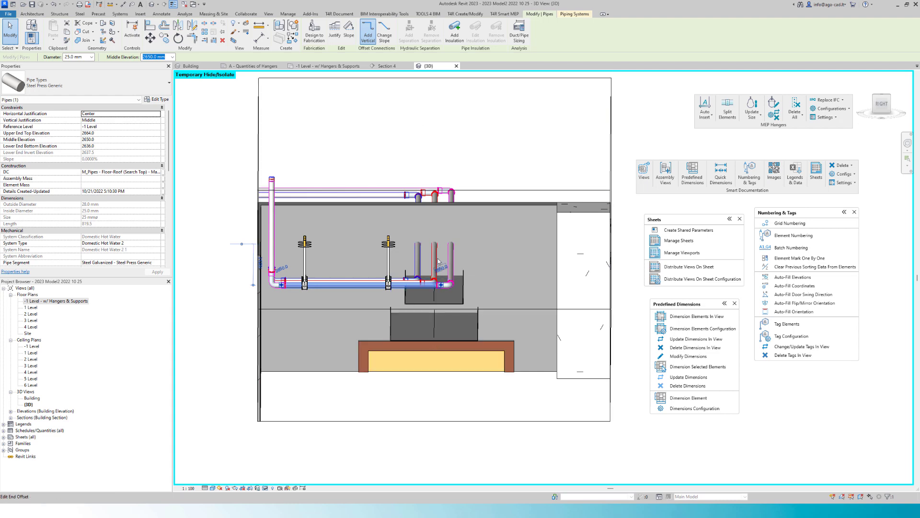
- Select the lowest cable tray and orbit to a front view to examine how the trays and pipes are stacked
scroll(451, 272, "down", 3)
middle_click_drag(450, 274, 504, 288, "shift")
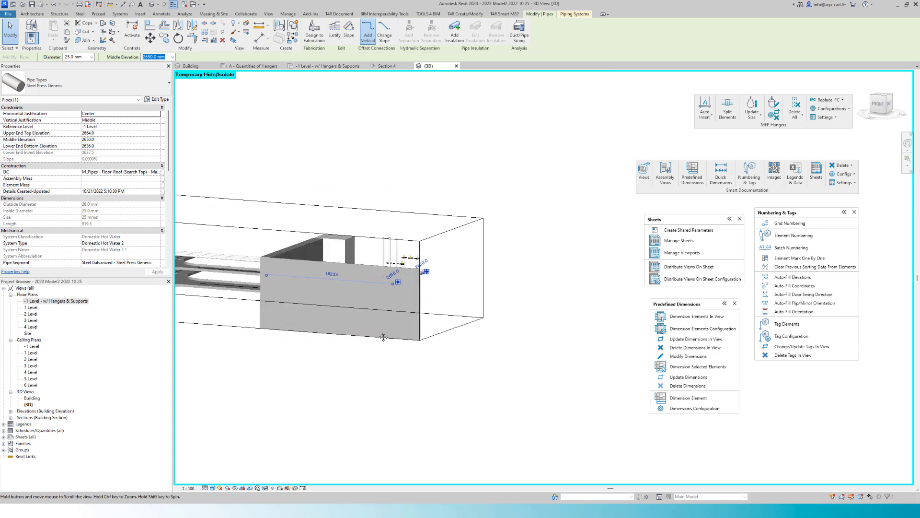
middle_click_drag(382, 335, 632, 355)
scroll(379, 307, "up", 3)
left_click(393, 356)
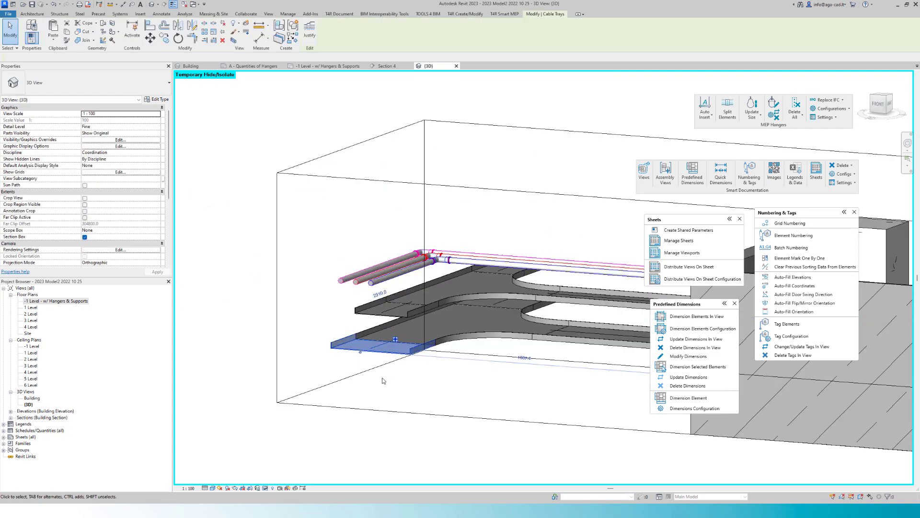
middle_click_drag(382, 380, 439, 366, "shift")
scroll(409, 374, "up", 2)
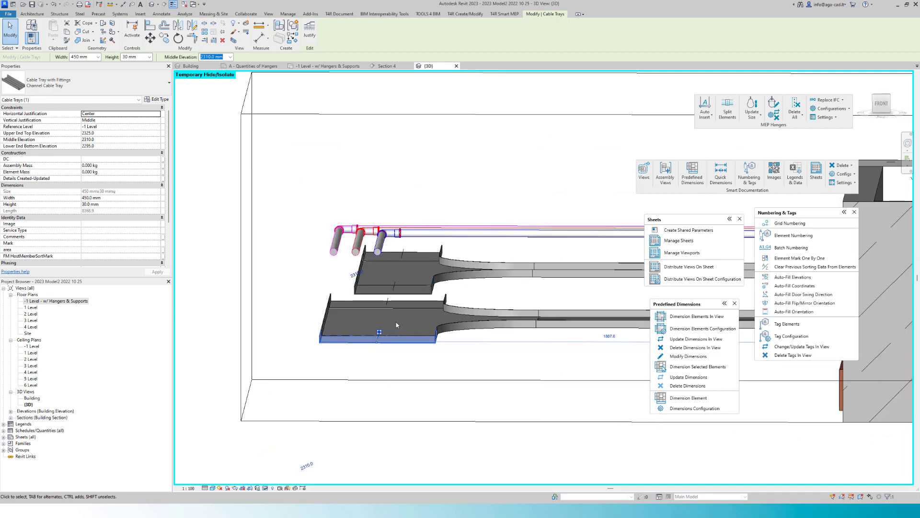
middle_click_drag(442, 384, 431, 381, "shift")
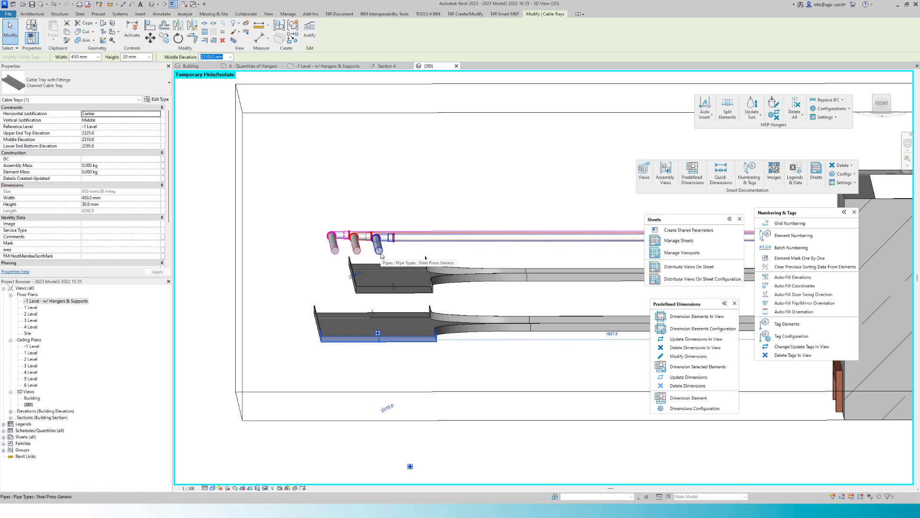
left_click(404, 145)
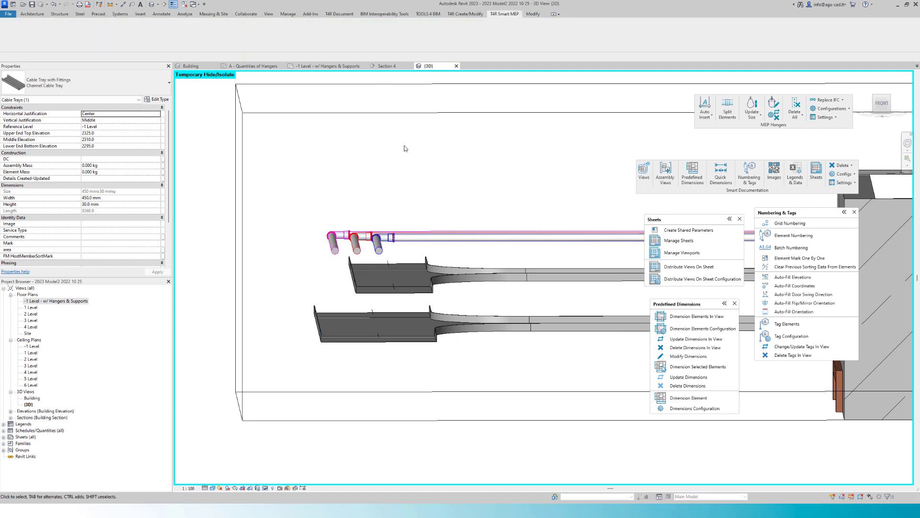
- Close the 3D view and insert M_Cable Trays - Floor-Roof (Search Top) - Max Spacing hangers along the lower cable tray run on the -1 Level plan
left_click(456, 66)
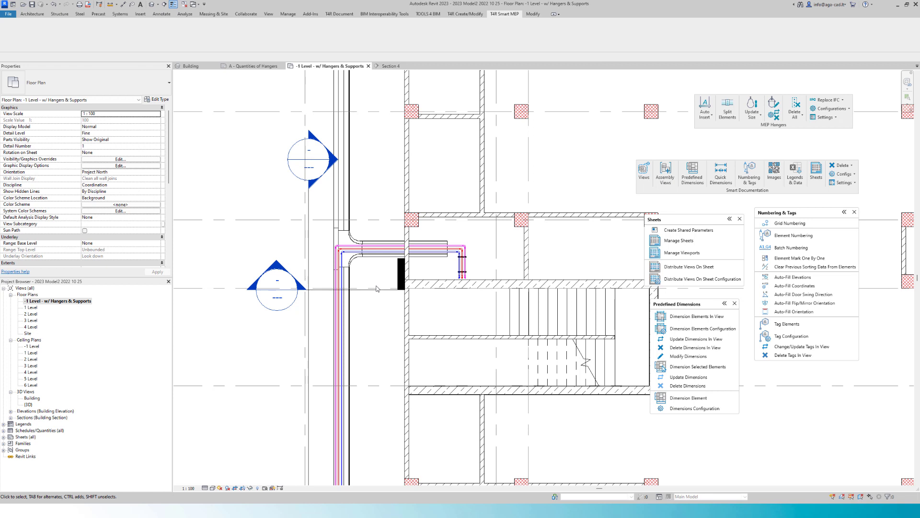
left_click(331, 216)
scroll(331, 217, "down", 4)
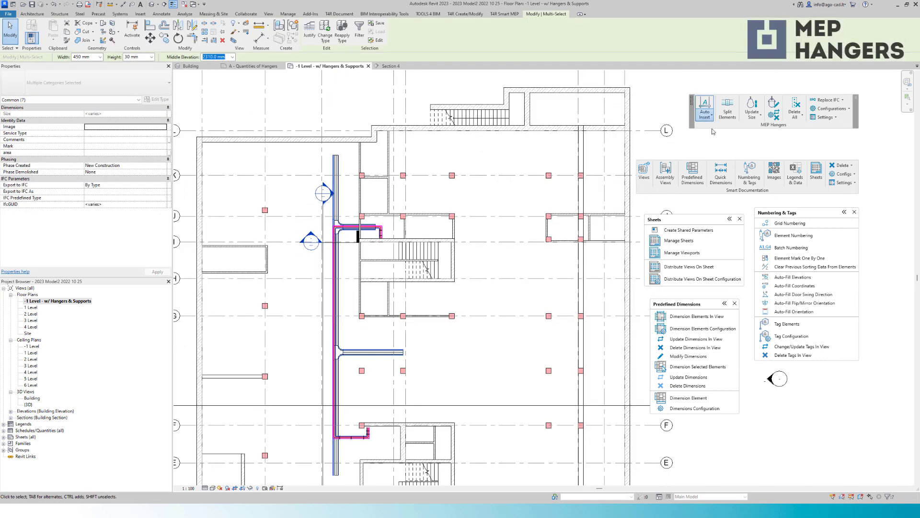
left_click(705, 107)
left_click(454, 247)
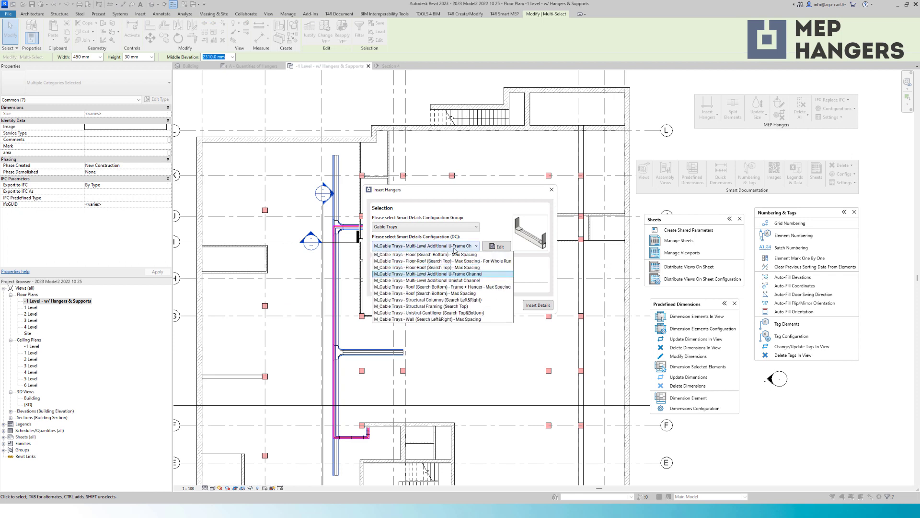
left_click(465, 268)
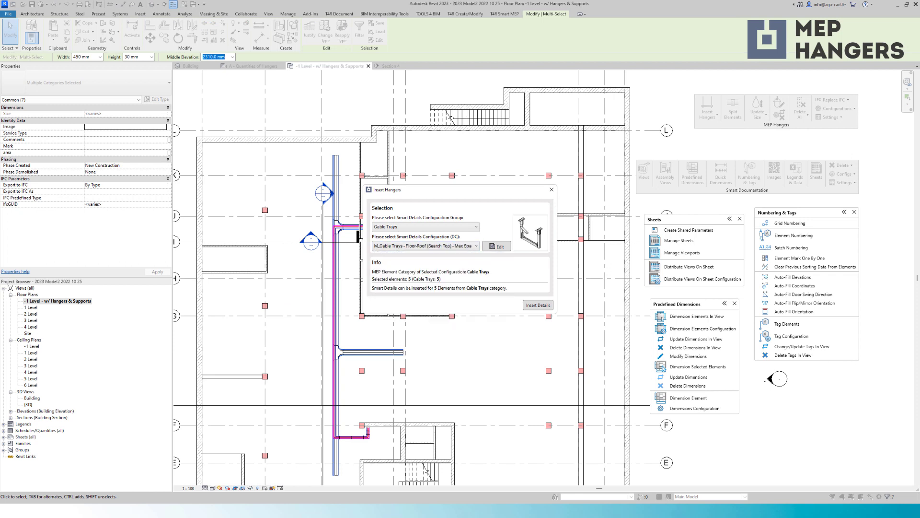
left_click(538, 305)
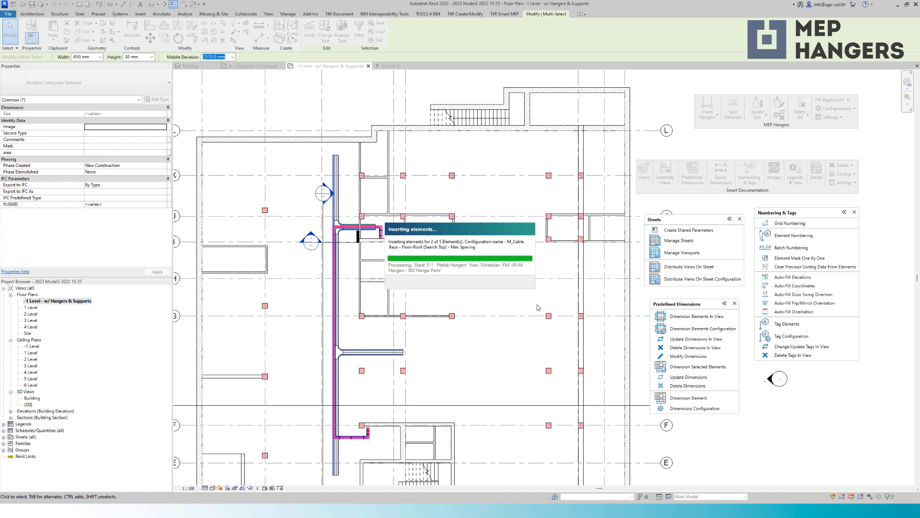
left_click(500, 298)
- Select the cable tray junction near grid I with its pipes and hangers, and create a 3D selection box around them
scroll(350, 228, "up", 6)
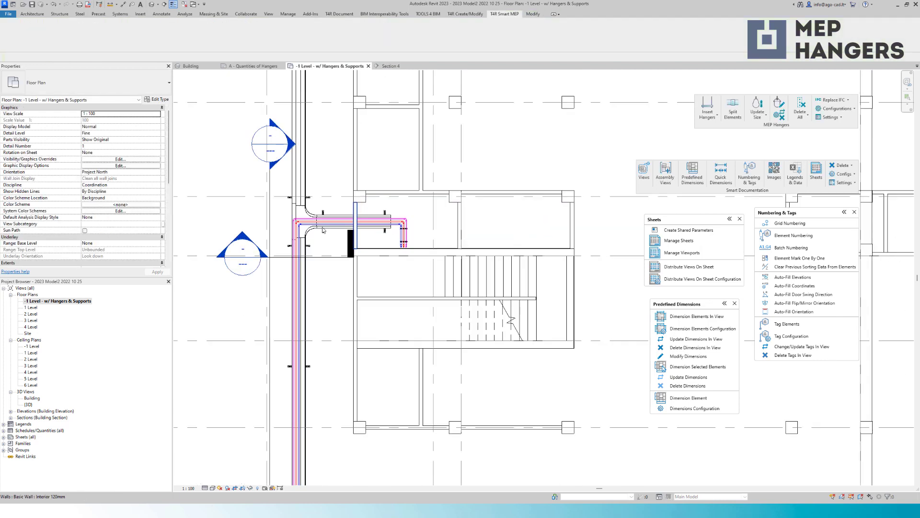
left_click_drag(344, 289, 343, 289)
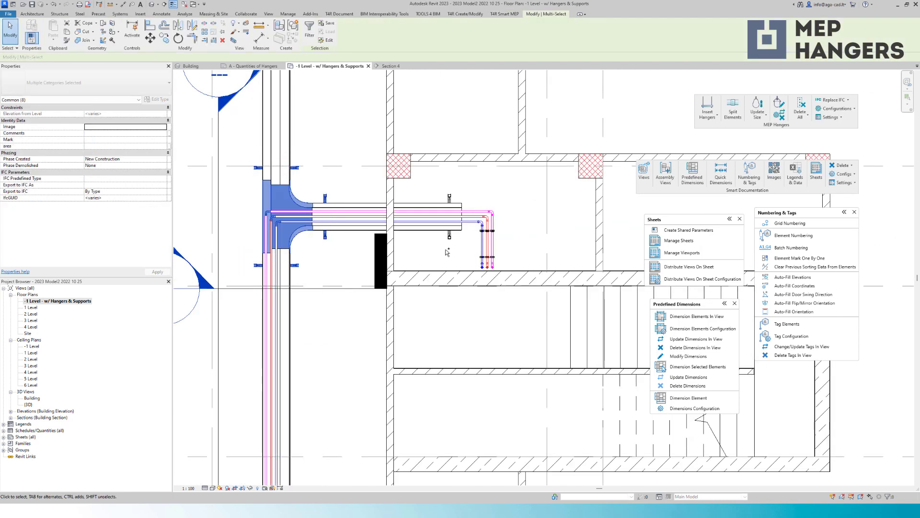
left_click(233, 41)
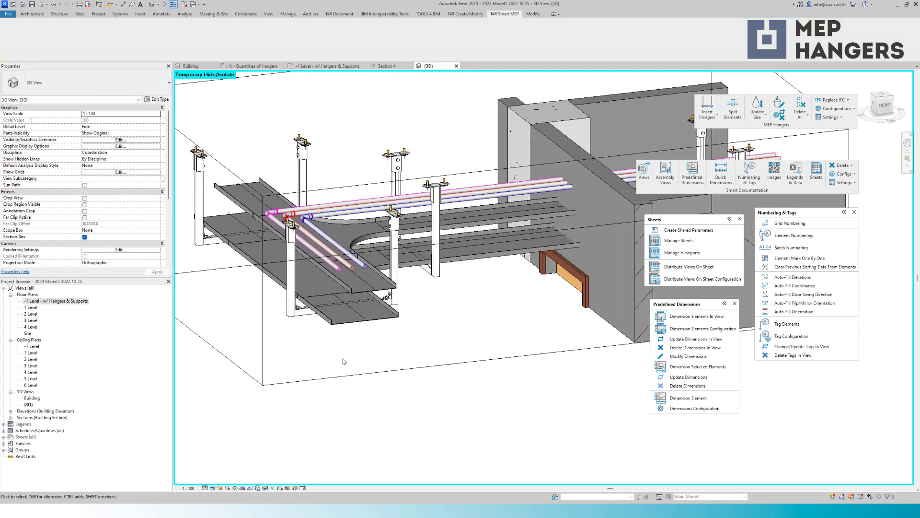
scroll(344, 361, "down", 2)
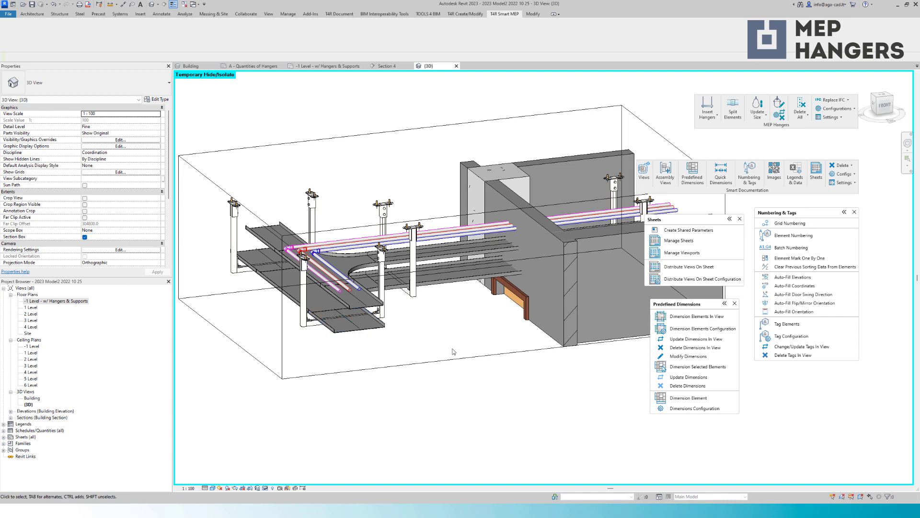
- Select the upper cable tray network and insert hangers using M_Cable Trays - Multi-Level Additional U-Frame Channel
left_click(357, 312)
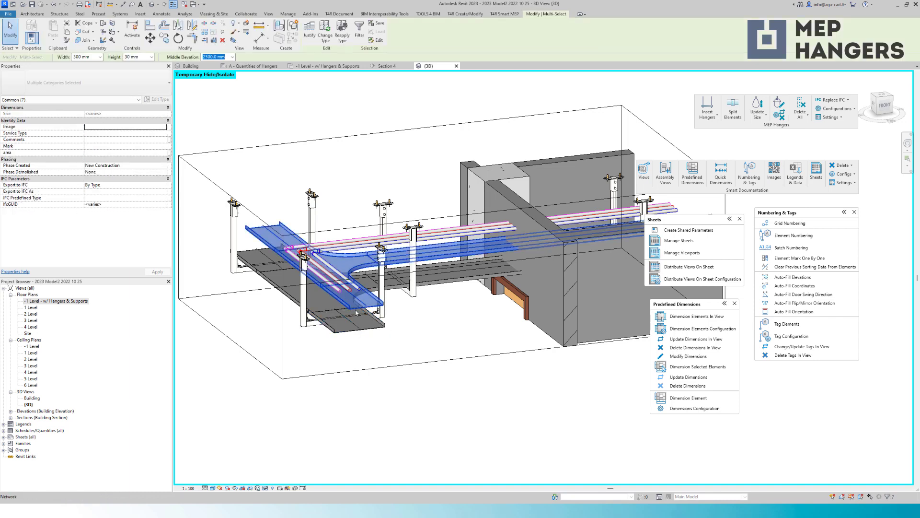
left_click(708, 107)
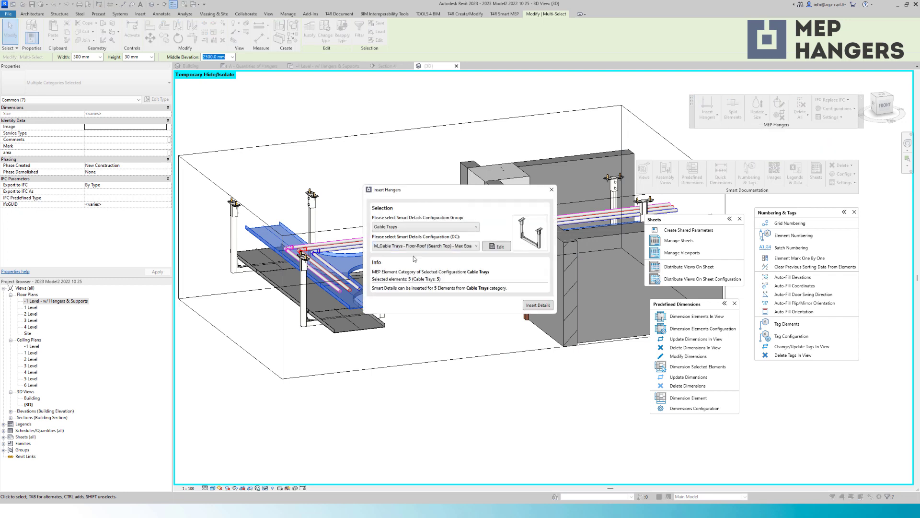
left_click(416, 246)
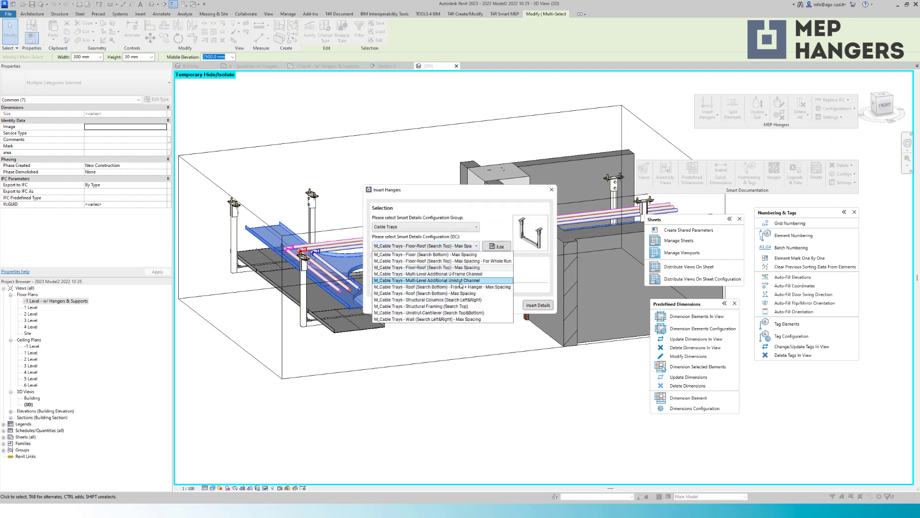
left_click(461, 276)
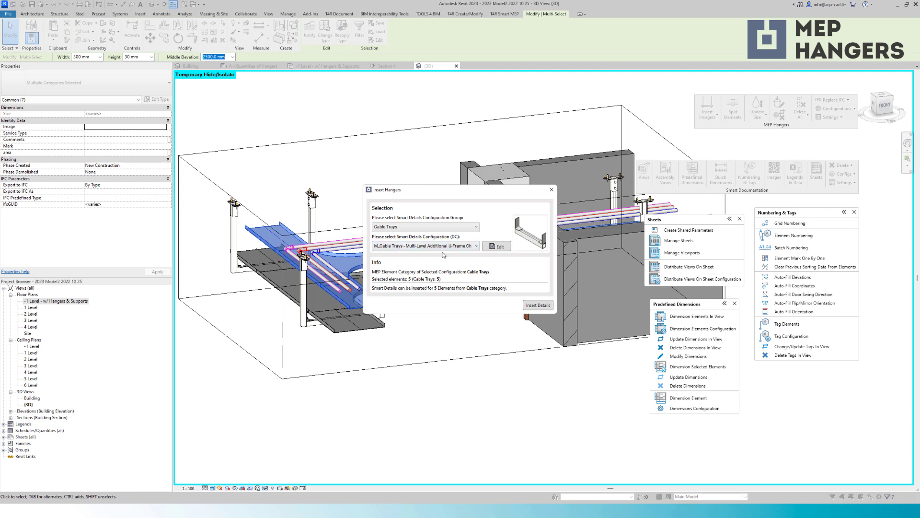
left_click(538, 305)
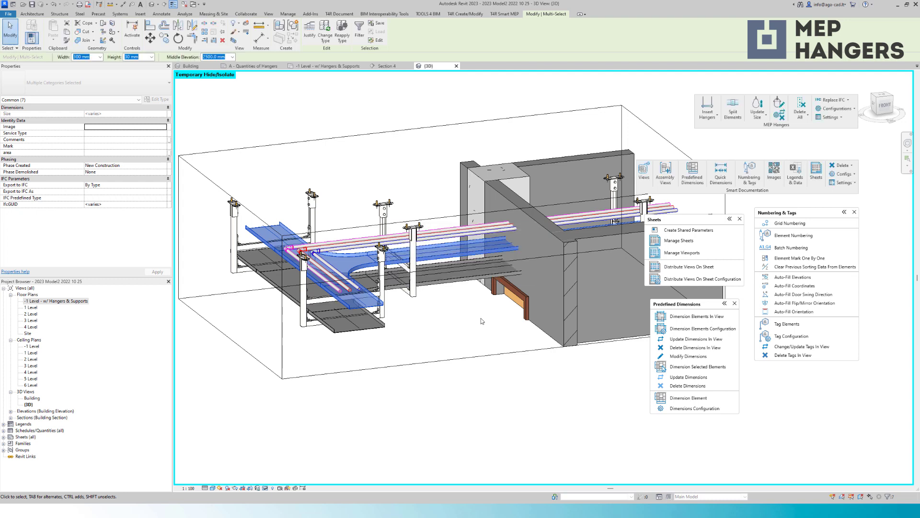
key("Escape")
- Inspect the additional U-frame channels supporting the upper cable trays from closer up and from different angles
scroll(349, 315, "up", 5)
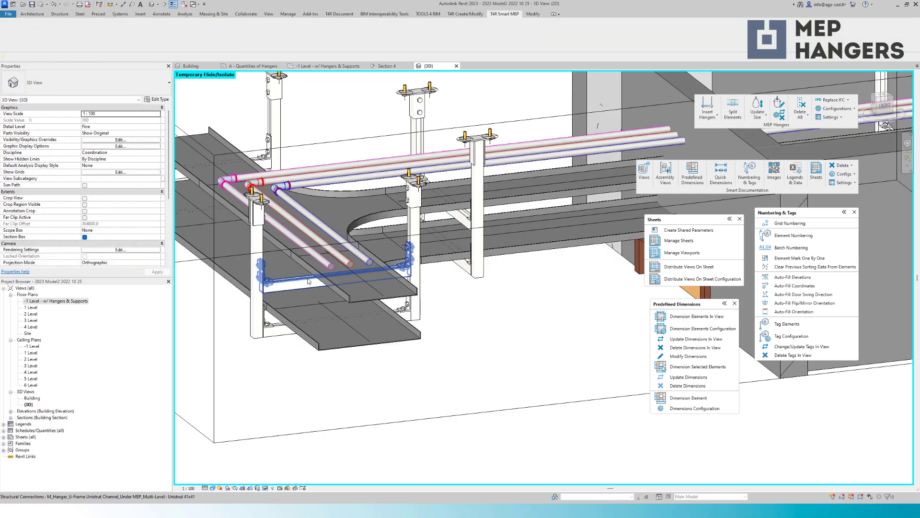
left_click(440, 334)
middle_click_drag(487, 344, 474, 375, "shift")
left_click(488, 355)
scroll(479, 359, "down", 2)
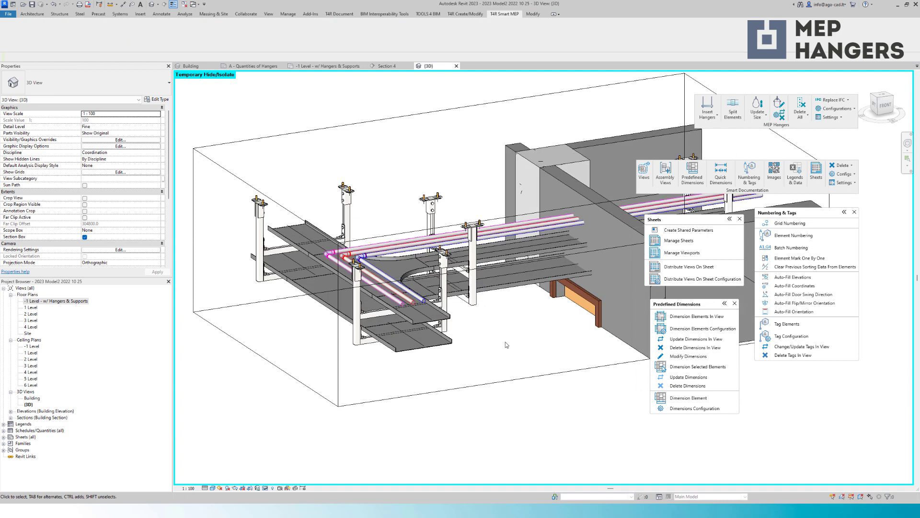
middle_click_drag(506, 343, 483, 366, "shift")
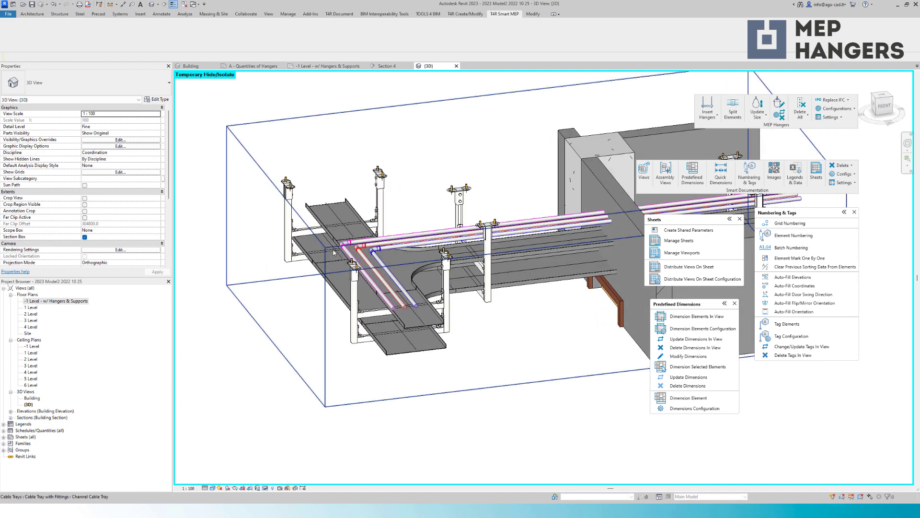
- Select both legs of the middle domestic hot water pipe and insert hangers using M_Pipes - Multi-Level Additional U-Frame Channel
left_click(403, 249)
scroll(405, 245, "up", 3)
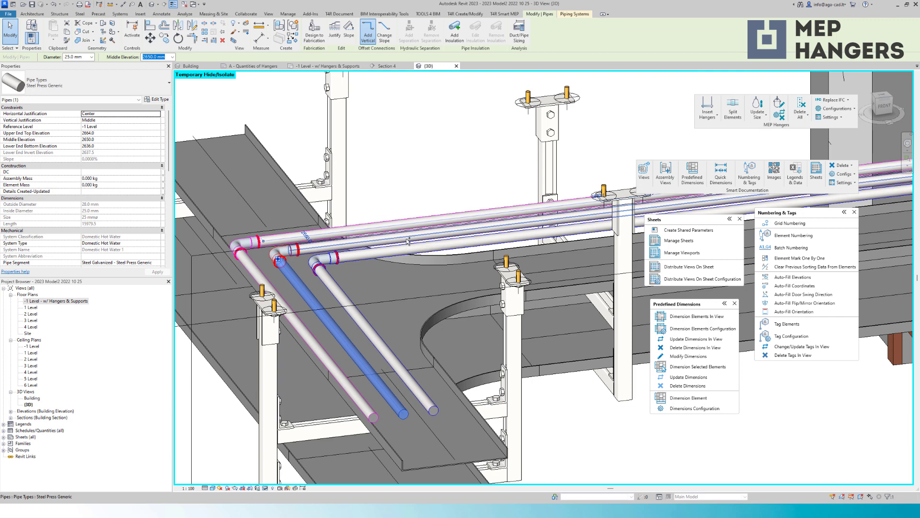
left_click(407, 242, "ctrl")
scroll(365, 348, "down", 3)
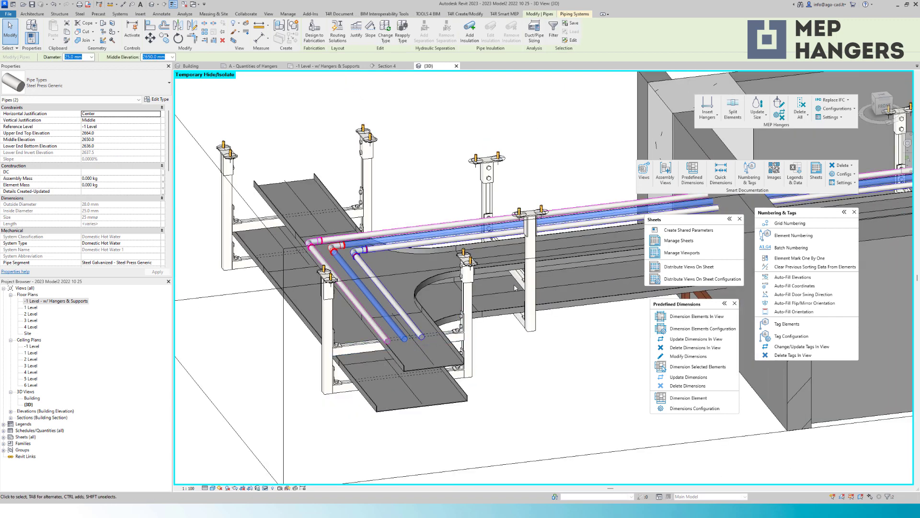
left_click(713, 110)
left_click(460, 246)
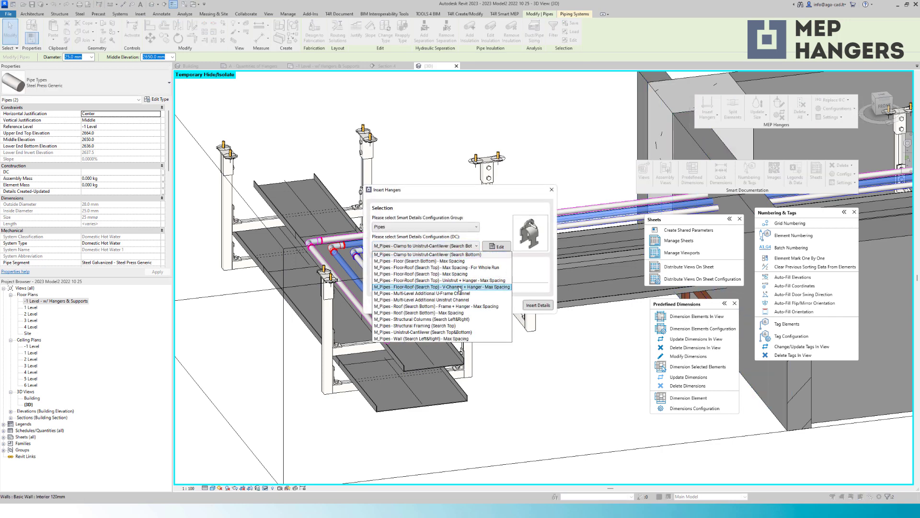
left_click(459, 293)
left_click(538, 305)
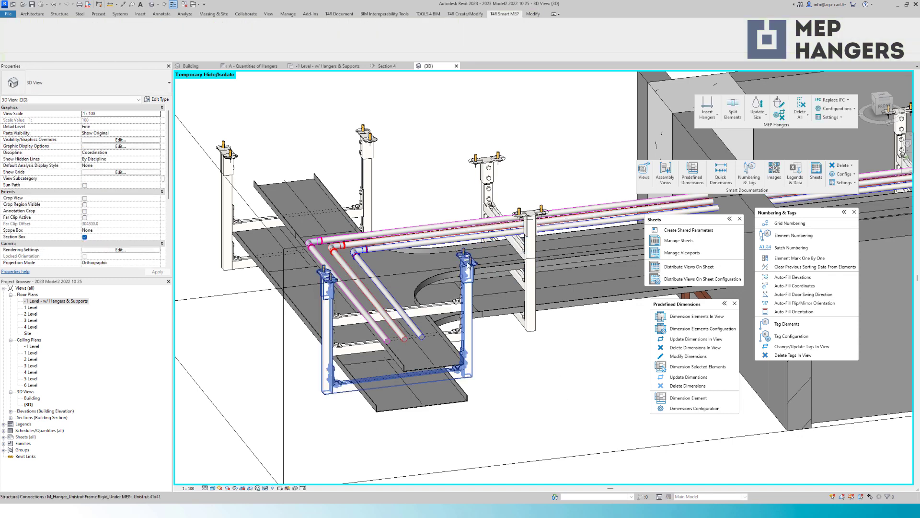
scroll(467, 265, "down", 2)
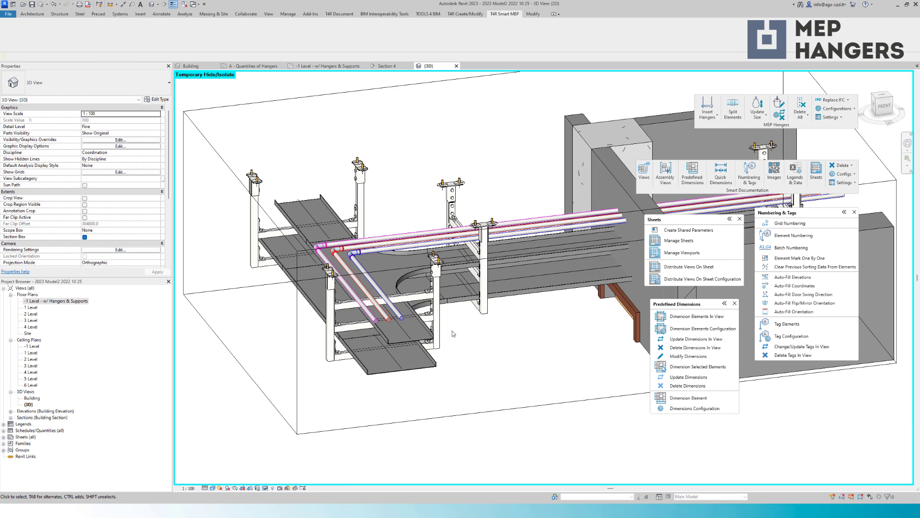
- On the -1 Level plan, select the pipes and cable trays of the branch near grid I and the main run, keeping only Pipes in the filter
left_click(330, 65)
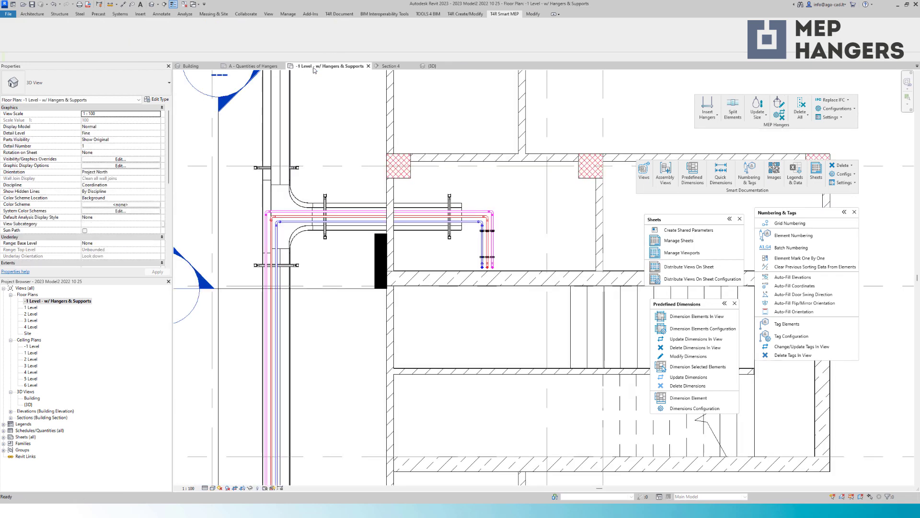
left_click_drag(363, 245, 351, 172)
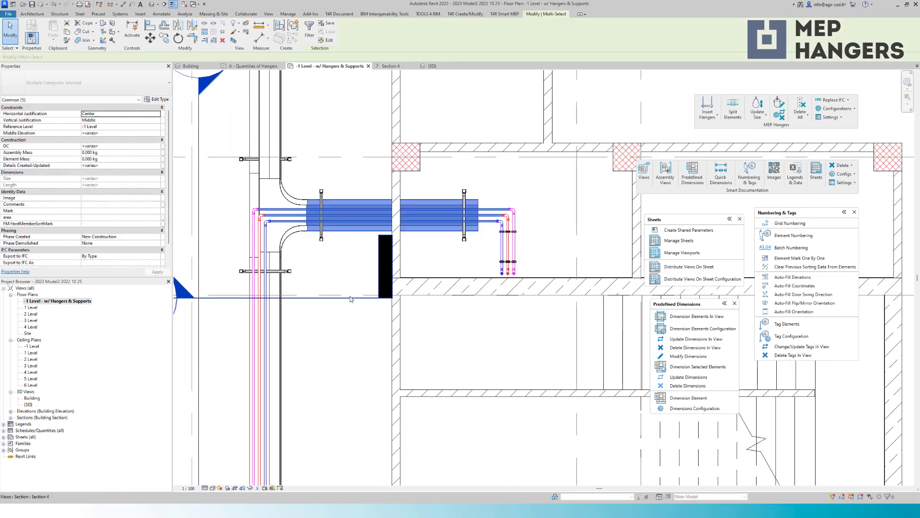
scroll(336, 198, "down", 5)
middle_click_drag(331, 367, 343, 221)
scroll(343, 223, "up", 2)
left_click_drag(349, 249, 295, 228, "ctrl")
left_click(309, 28)
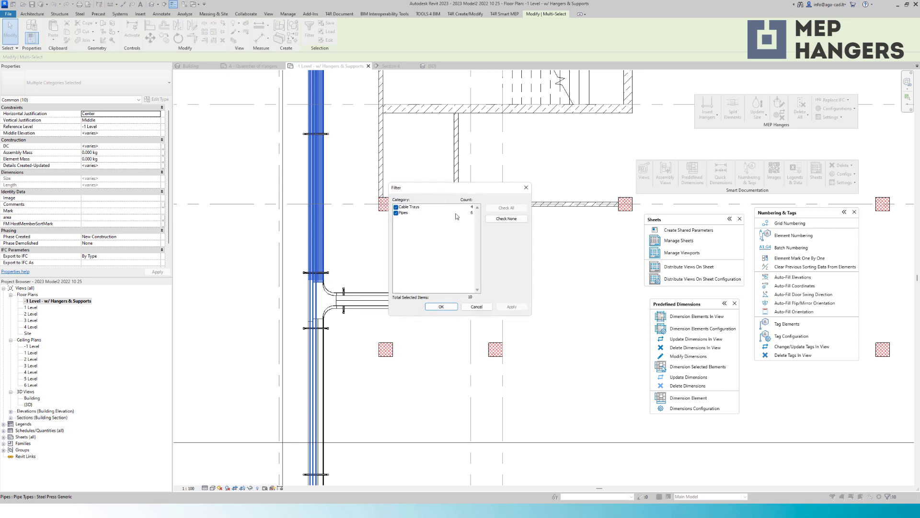
left_click(507, 219)
left_click(396, 213)
left_click(396, 213)
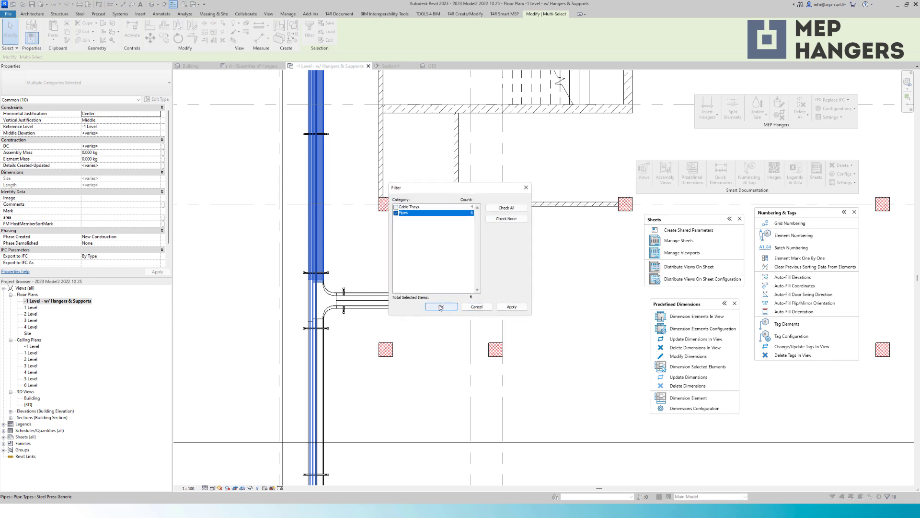
left_click(441, 307)
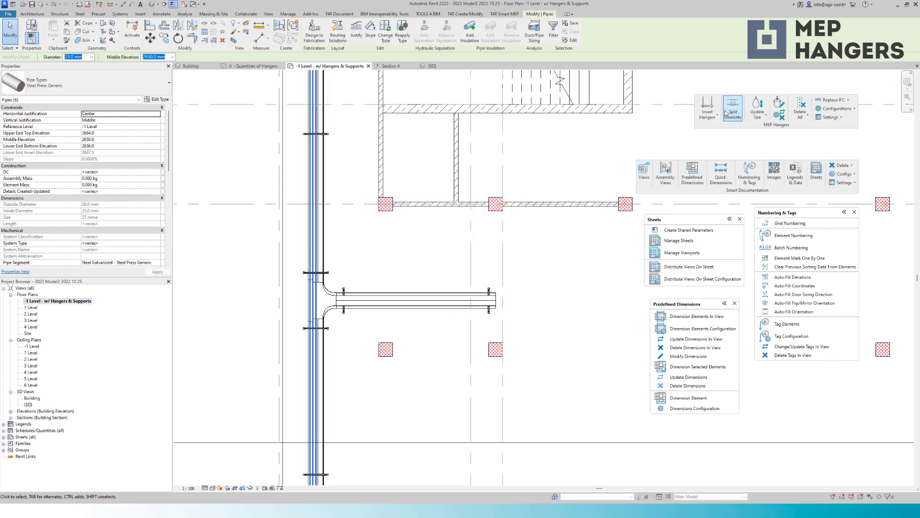
- Insert hangers on the selected pipes using the M_Pipes - Clamp to Unistrut-Cantilever (Search Bottom) configuration
left_click(707, 106)
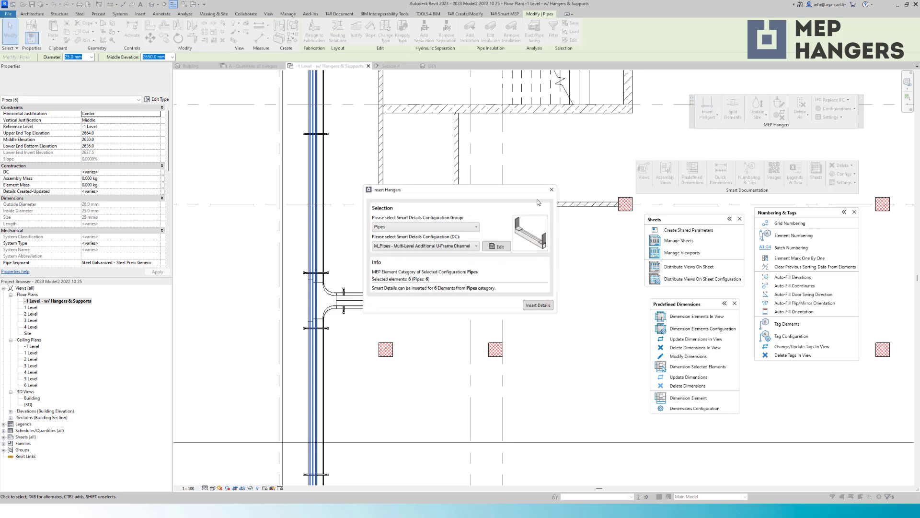
left_click(425, 246)
left_click(418, 268)
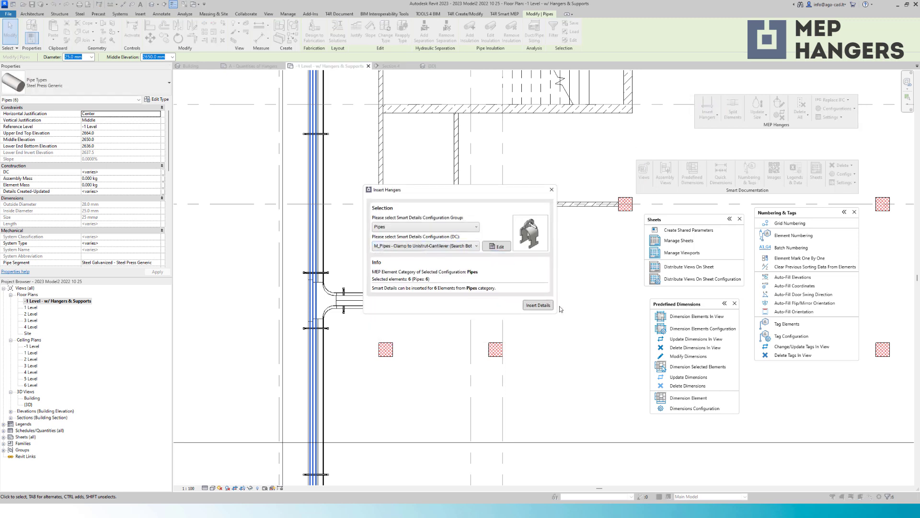
left_click(538, 305)
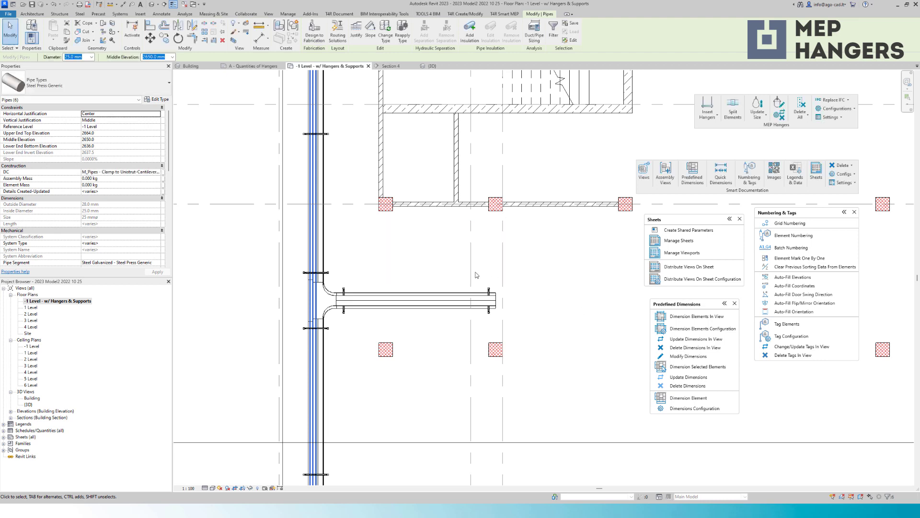
- Switch to the 3D view and examine the individual Unistrut clamps on the three pipes at the cable tray branch
left_click(476, 275)
left_click(155, 6)
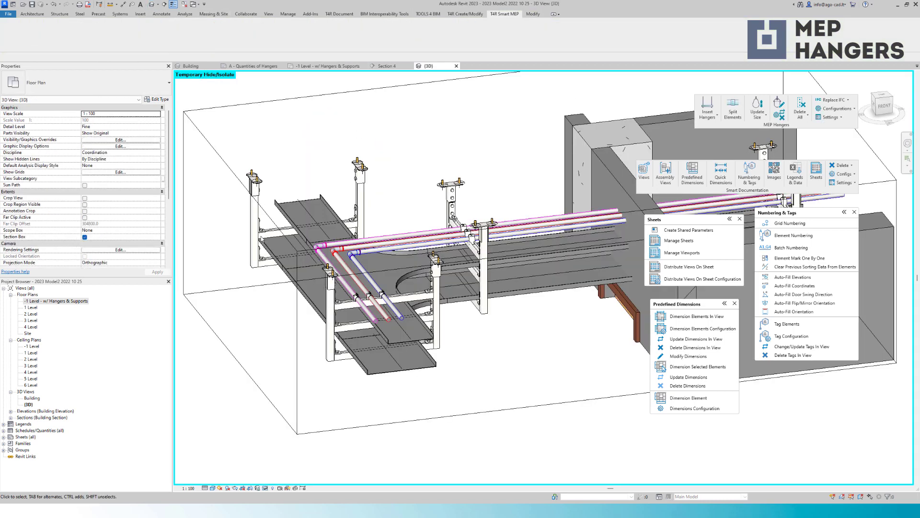
scroll(416, 293, "up", 5)
left_click(418, 289)
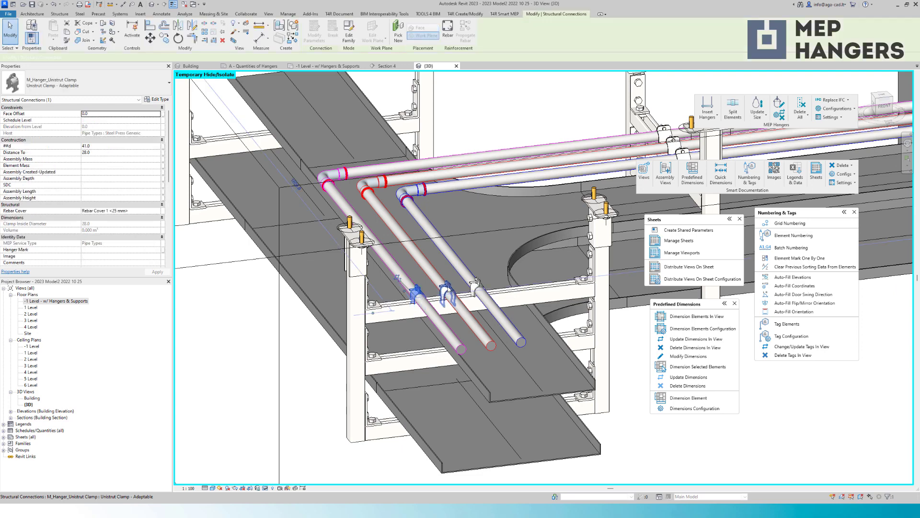
left_click(447, 289)
left_click(476, 285)
scroll(411, 284, "down", 1)
middle_click_drag(411, 284, 508, 338, "shift")
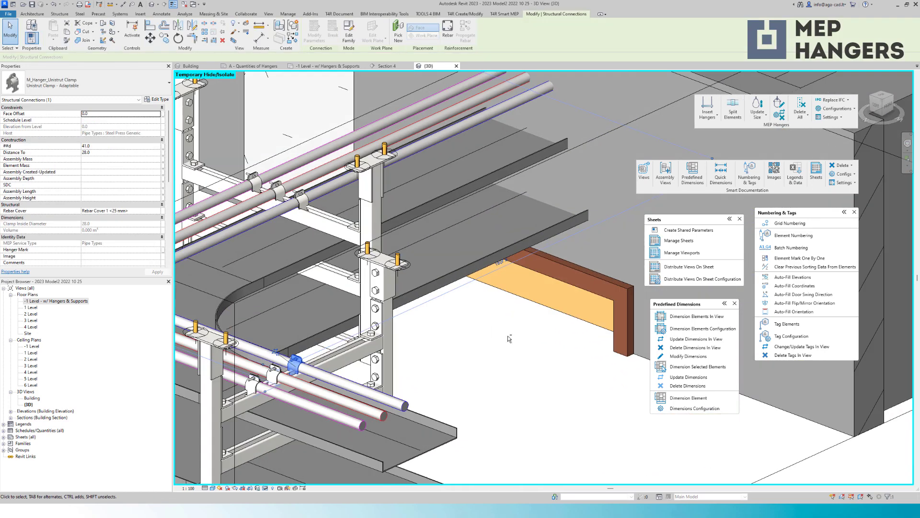
- Examine the U-frame hanger under the branch cable trays and its pipe clamps from several angles
scroll(508, 338, "down", 4)
scroll(425, 274, "up", 3)
left_click(465, 269)
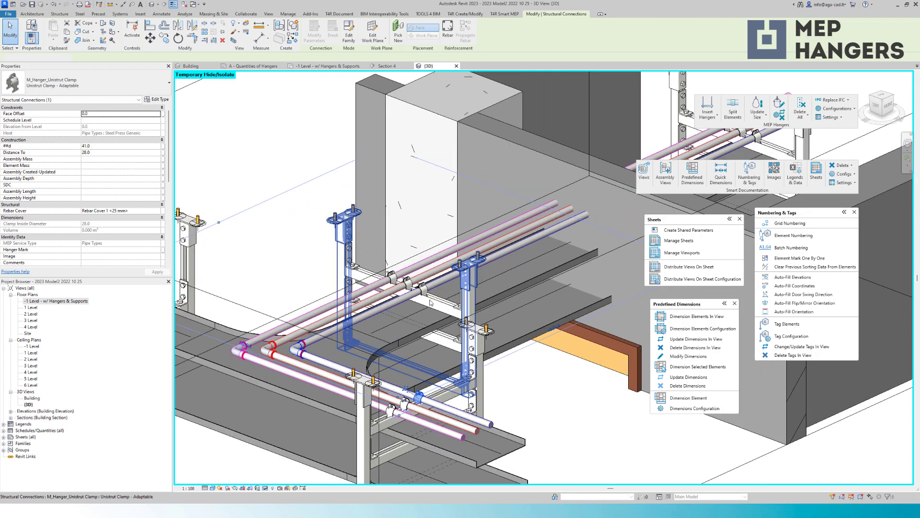
middle_click_drag(465, 270, 578, 325, "shift")
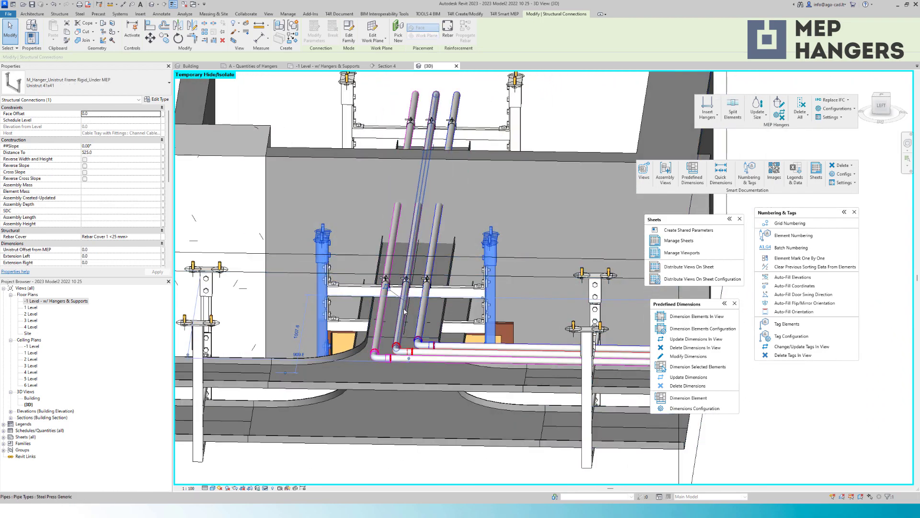
scroll(404, 312, "down", 5)
middle_click_drag(383, 234, 280, 330, "shift")
scroll(280, 330, "up", 4)
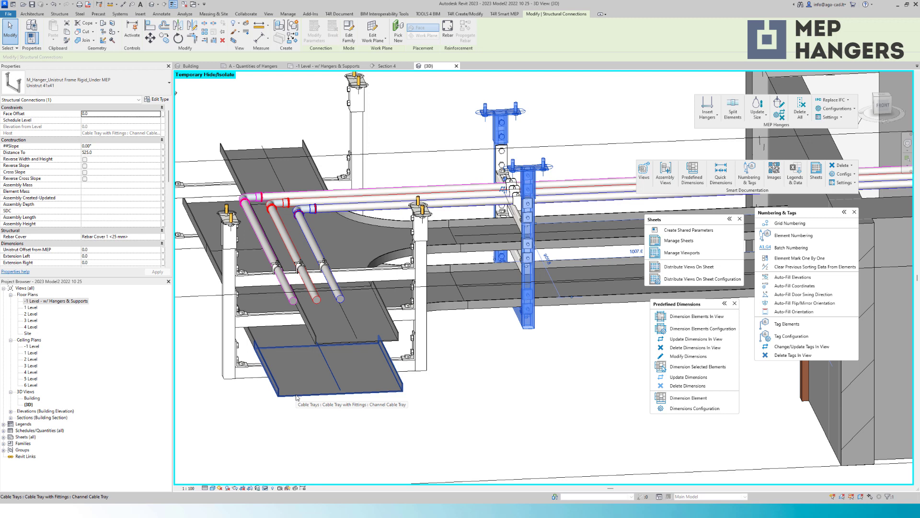
- Return to the -1 Level hangers plan, close the Predefined Dimensions and Sheets tool lists, and display the Assembly Views tools
left_click(320, 67)
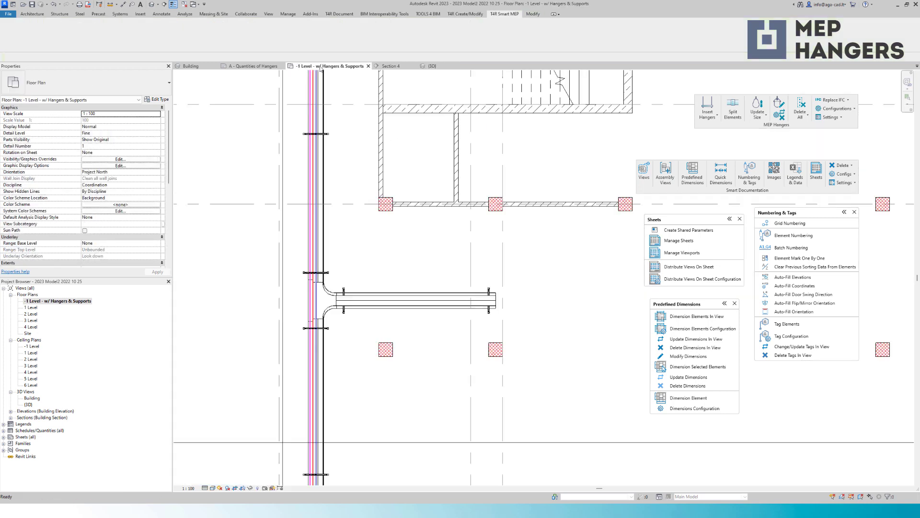
scroll(335, 288, "down", 5)
scroll(369, 307, "up", 7)
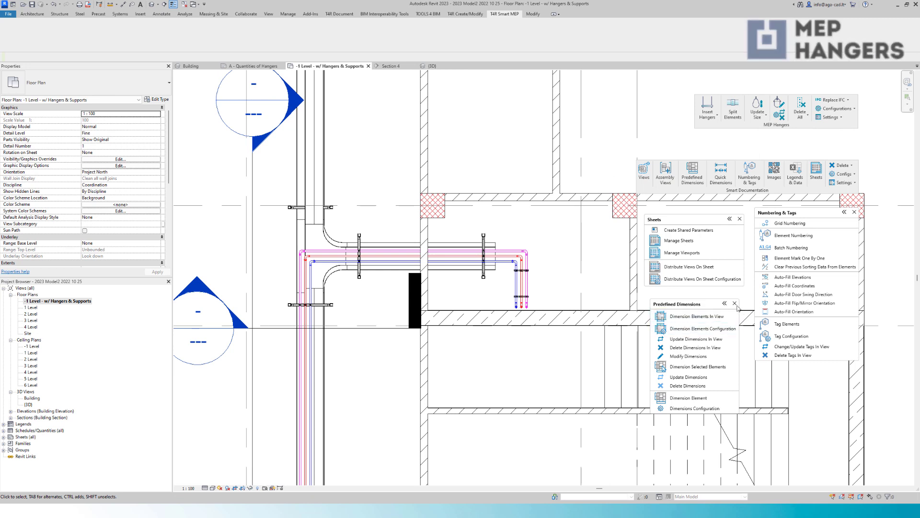
left_click(735, 304)
left_click(740, 219)
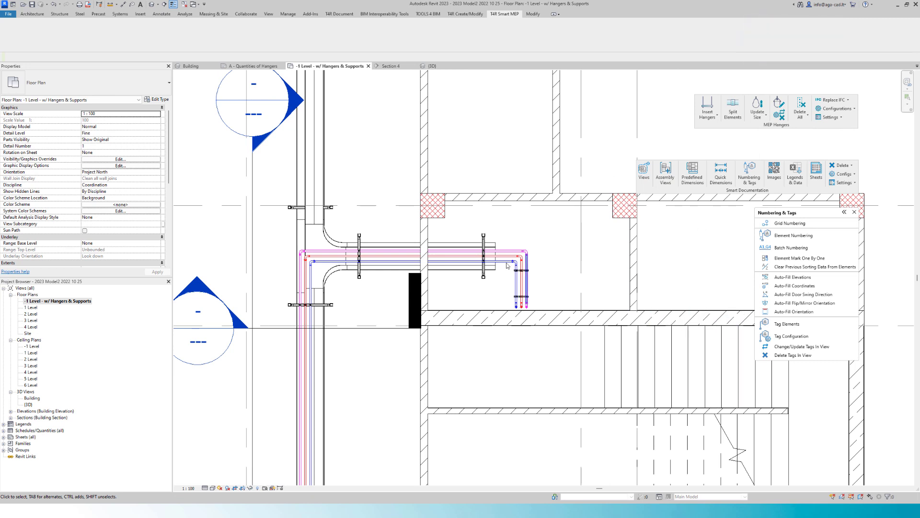
left_click(666, 173)
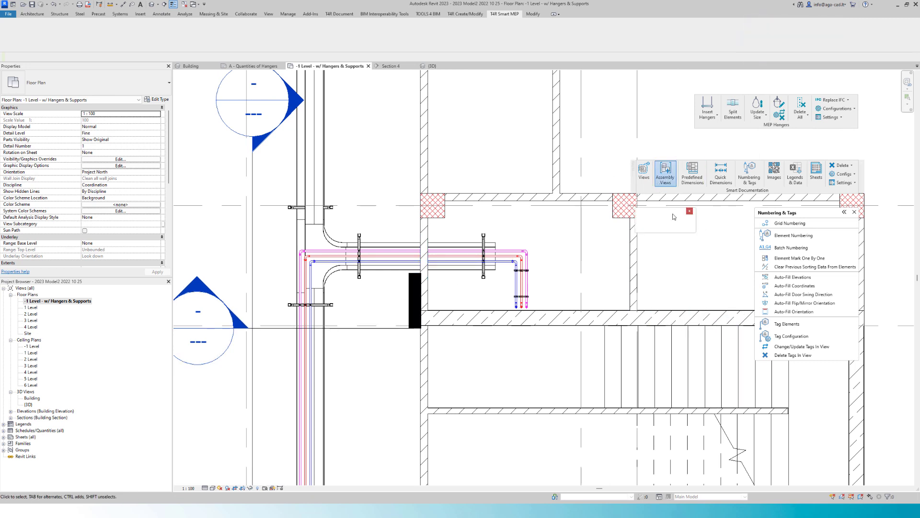
left_click_drag(665, 217, 647, 216)
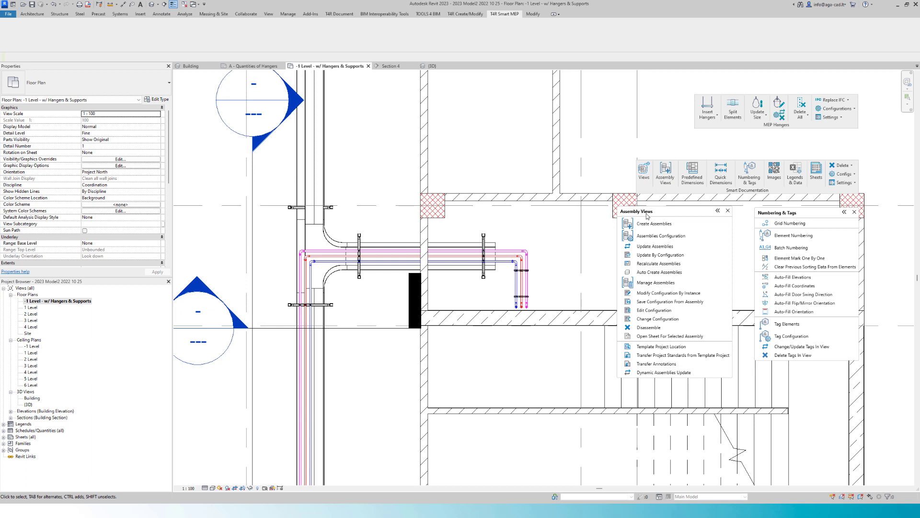
scroll(287, 321, "up", 3)
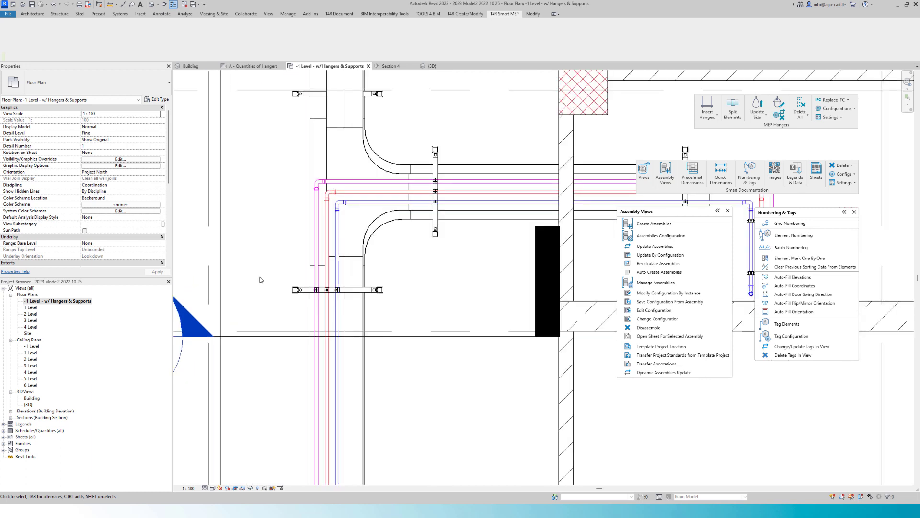
left_click_drag(245, 268, 449, 327)
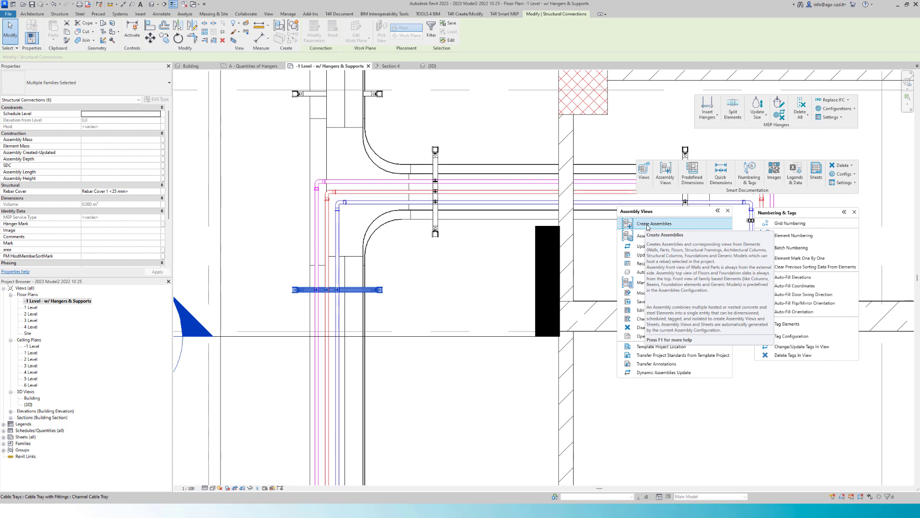
left_click(473, 283)
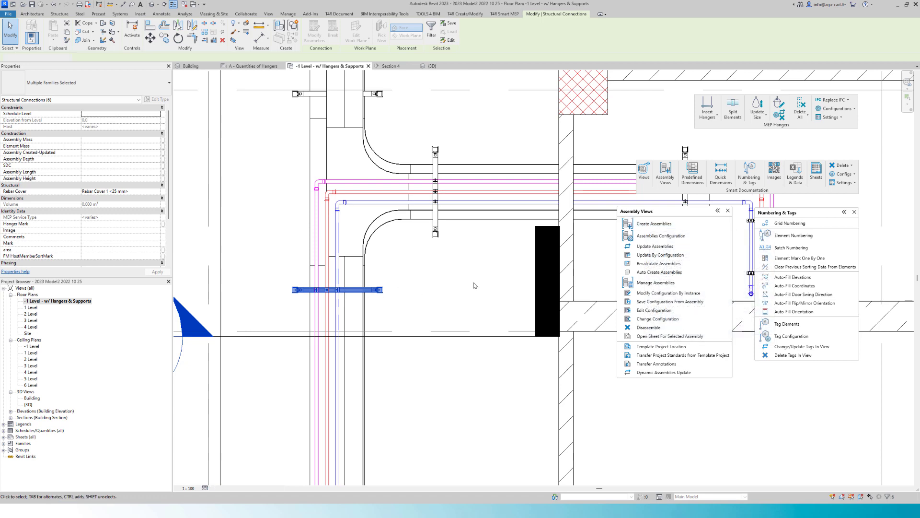
- Create an assembly with the default type name from the hanger elements at the upper end of the main cable tray run
scroll(394, 323, "down", 5)
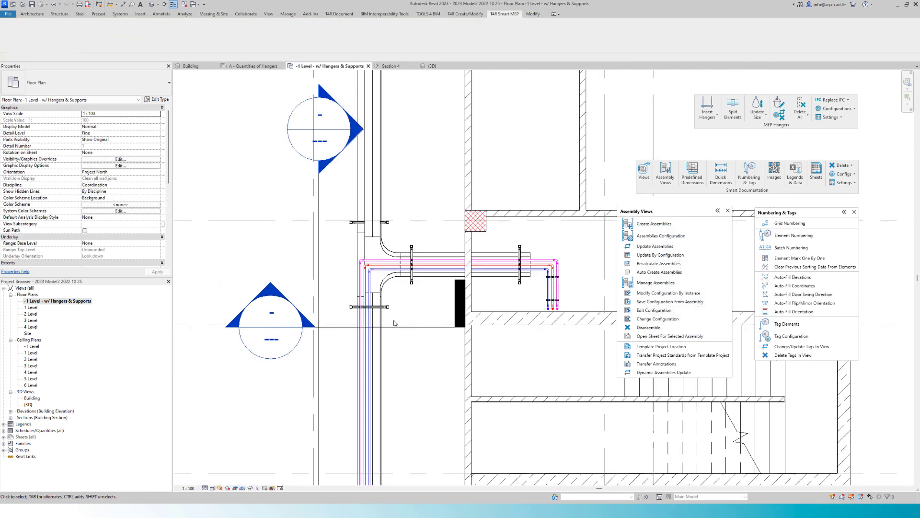
scroll(401, 323, "down", 2)
middle_click_drag(419, 201, 418, 285)
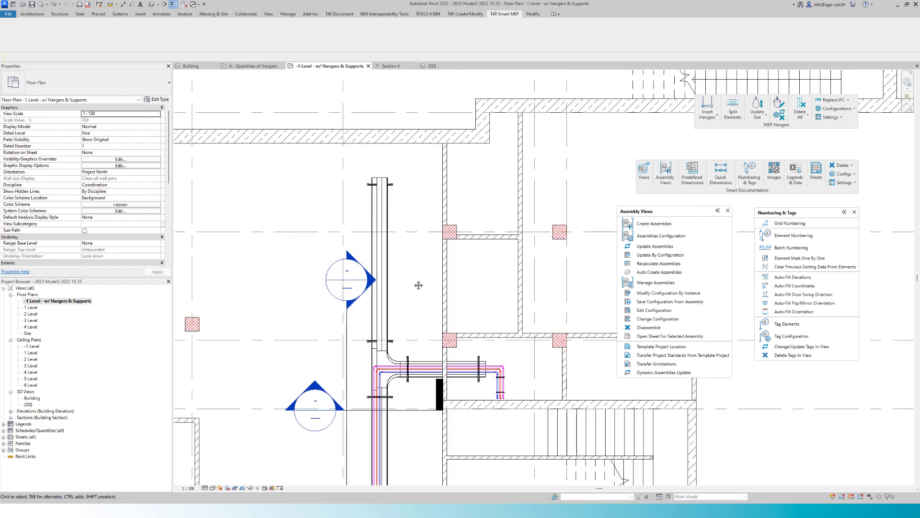
scroll(380, 195, "up", 5)
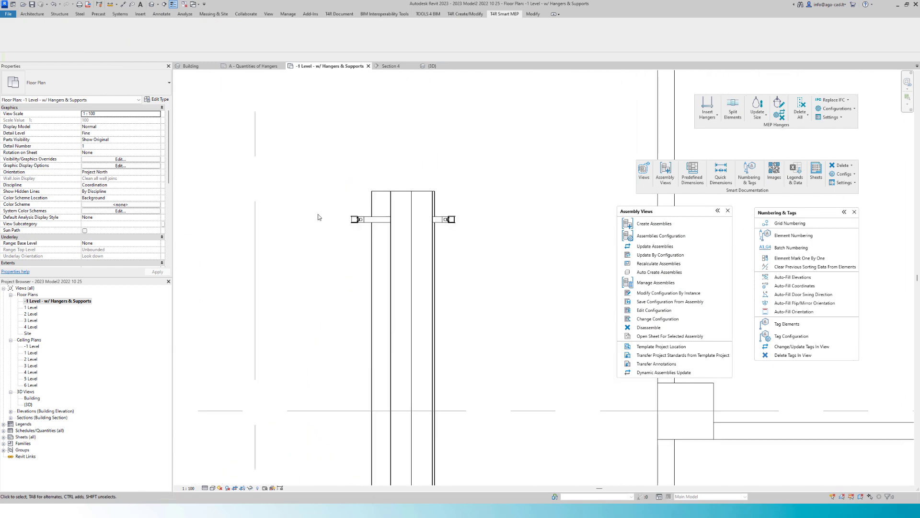
left_click_drag(291, 171, 511, 258)
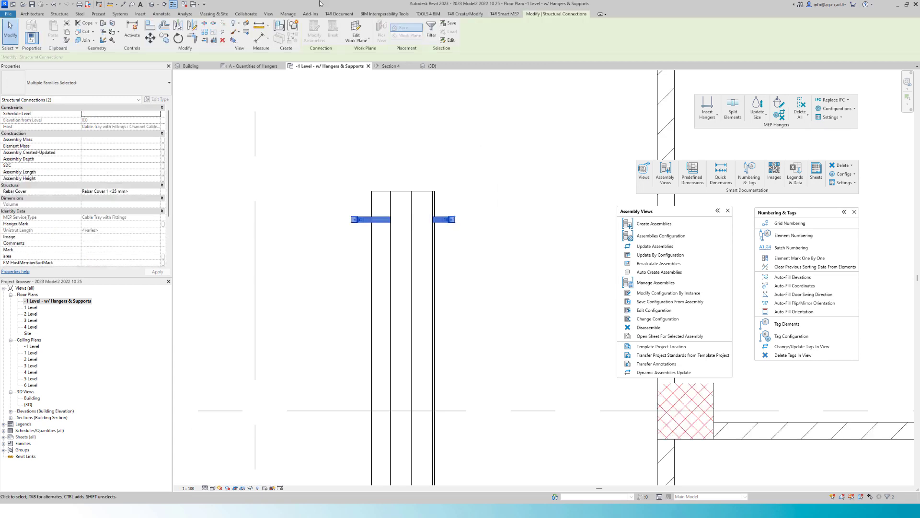
left_click(279, 25)
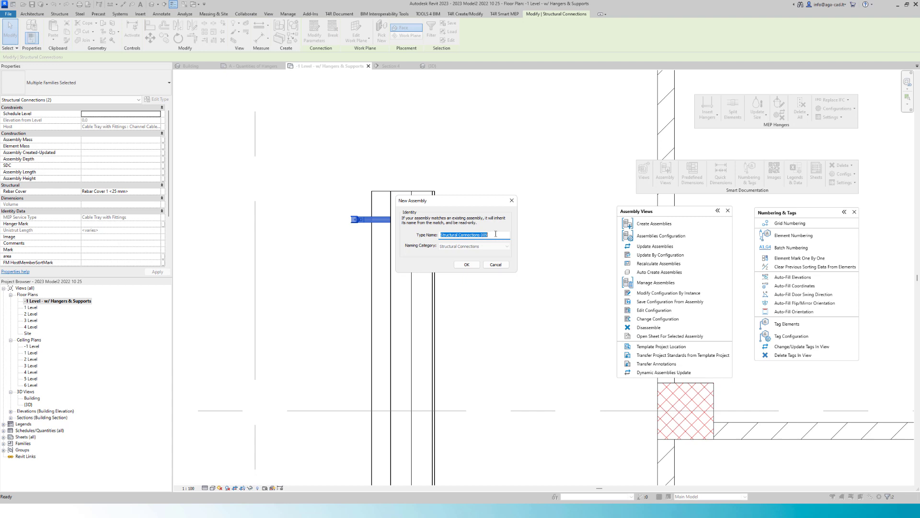
left_click(496, 233)
key("Return")
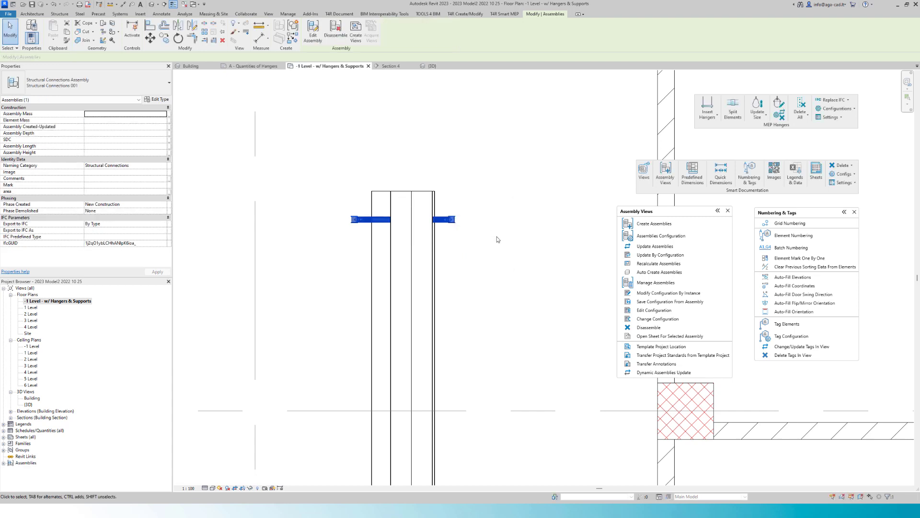
- Create an assembly from the two hanger elements on the main run just above the branch with the pipes
scroll(381, 211, "down", 3)
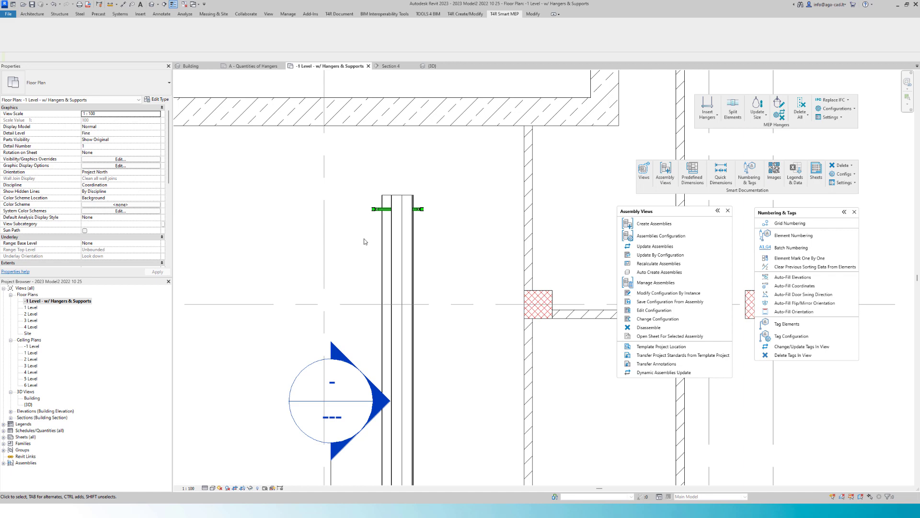
middle_click_drag(471, 354, 474, 116)
scroll(358, 275, "up", 2)
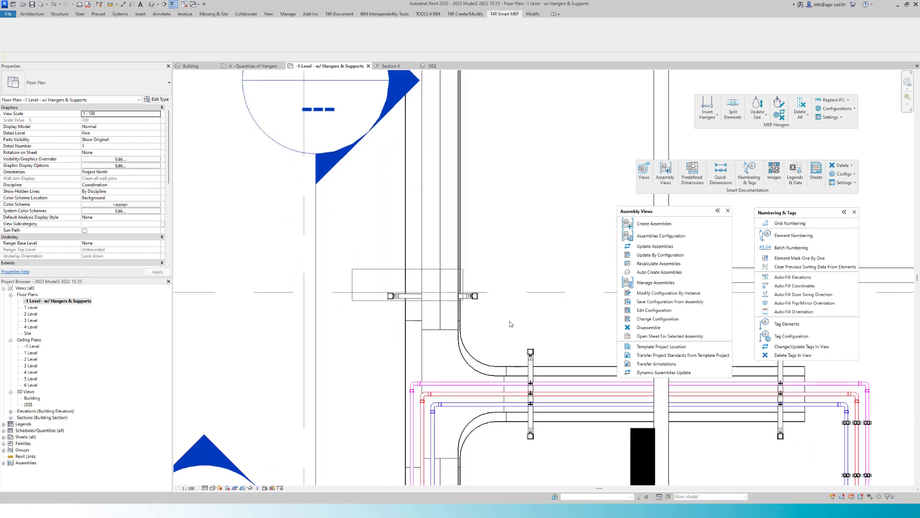
left_click_drag(510, 321, 526, 330)
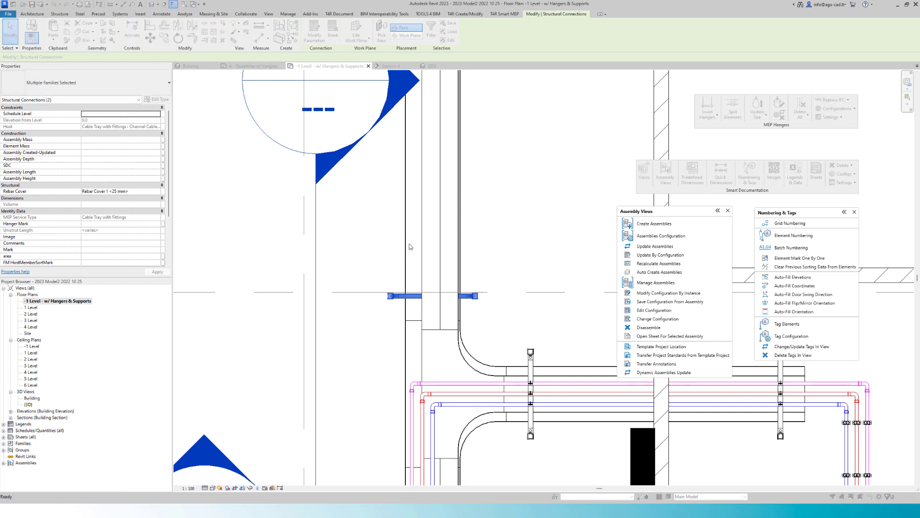
left_click_drag(416, 203, 487, 201)
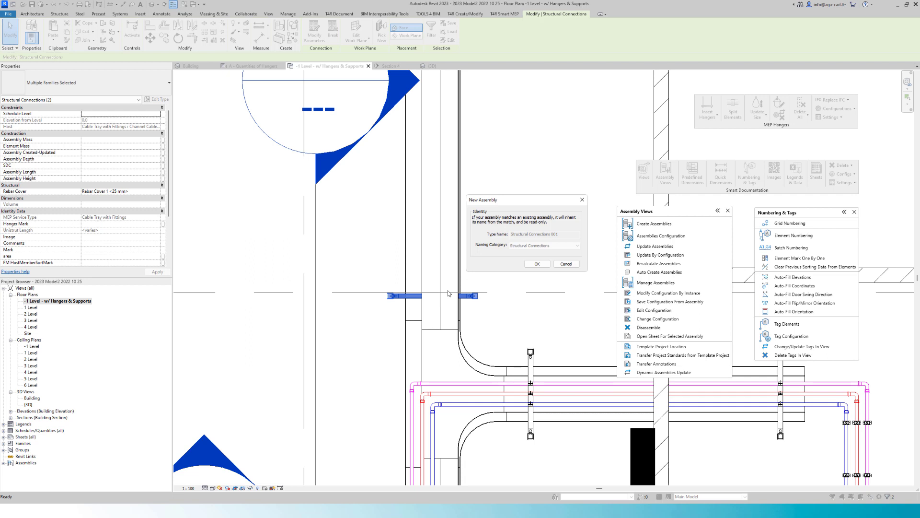
left_click(544, 259)
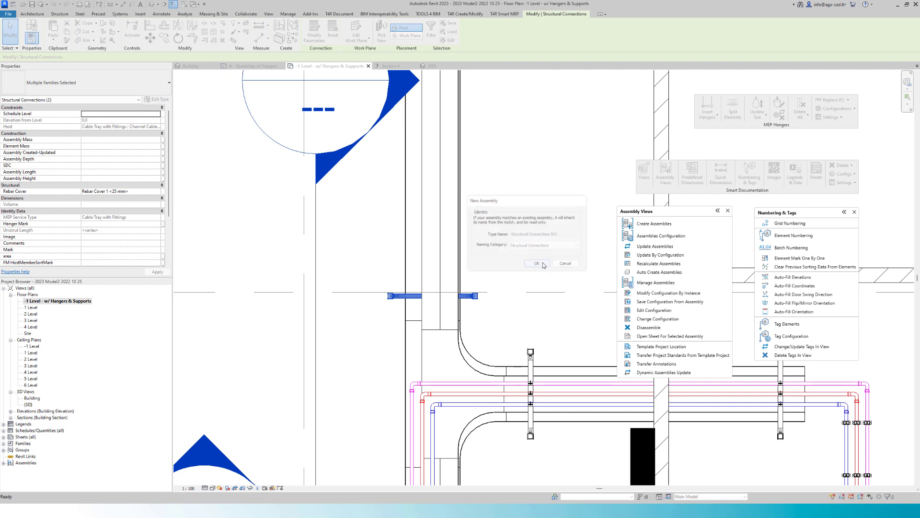
left_click(543, 263)
- Create an assembly with the default type name from the U-frame hanger, channel and pipe clamps at the start of the branch
scroll(246, 235, "down", 3)
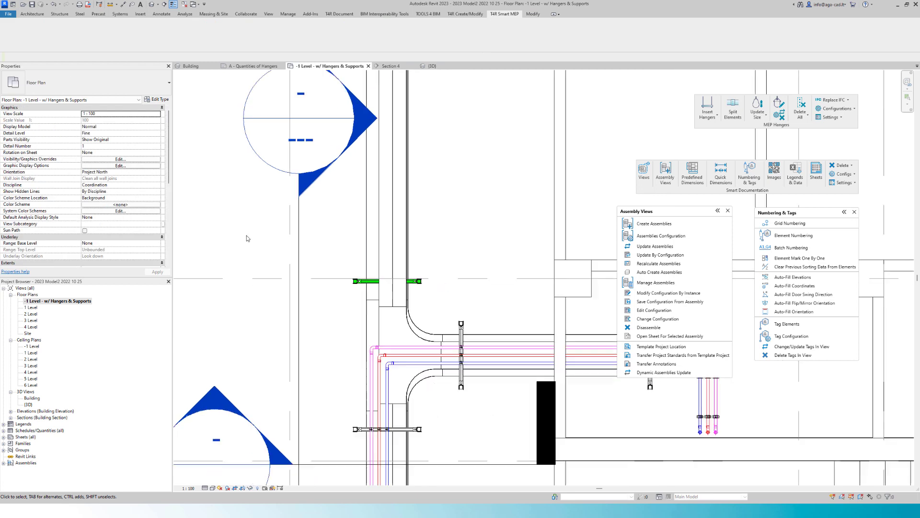
scroll(416, 319, "up", 2)
left_click_drag(312, 231, 349, 352)
left_click(282, 28)
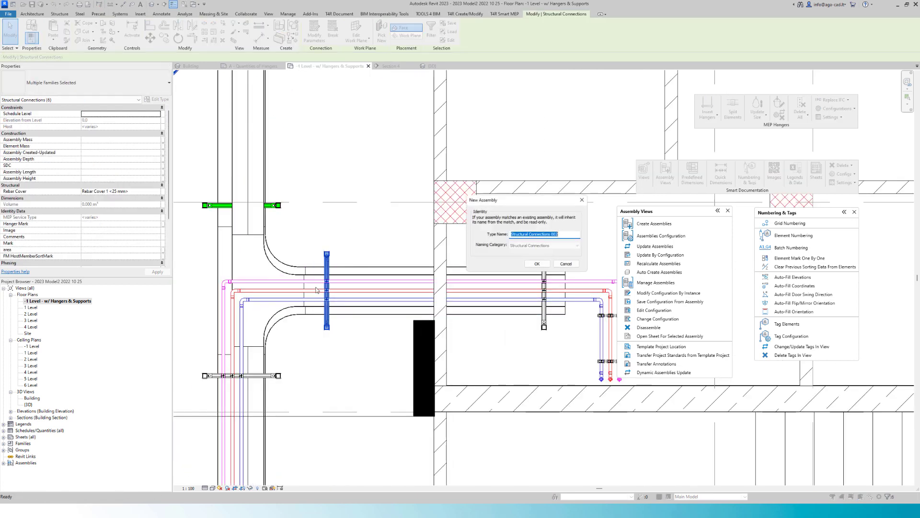
left_click(539, 265)
left_click(378, 234)
- Create an assembly from the U-frame hanger and pipe clamps at the far end of the branch
middle_click_drag(381, 237, 327, 211)
scroll(482, 242, "up", 2)
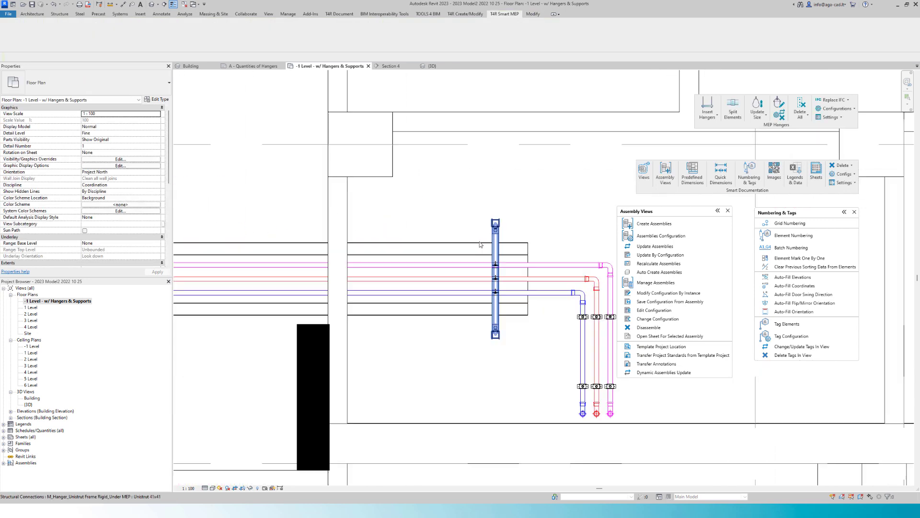
scroll(483, 241, "down", 2)
left_click_drag(464, 188, 506, 319)
left_click(280, 26)
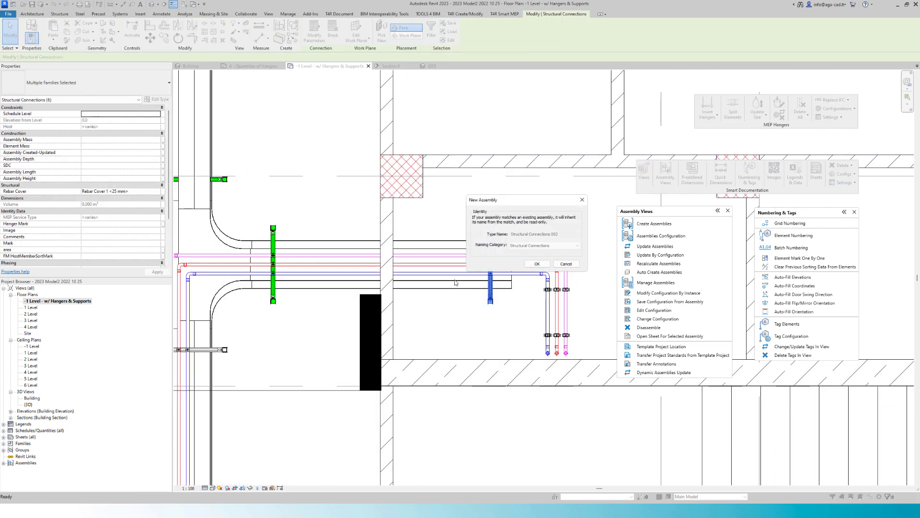
left_click(537, 263)
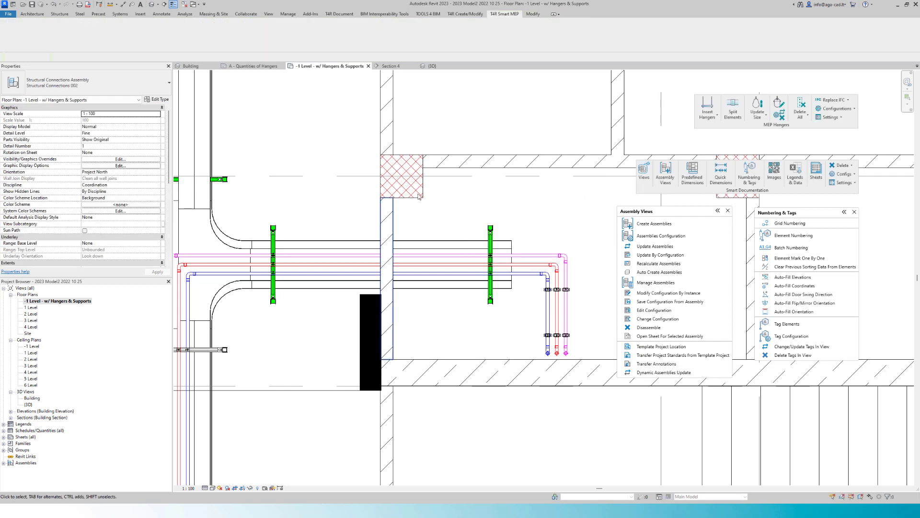
- Create an assembly with the default type name from the hanger and pipe clamps on the main run just below the branch
scroll(272, 304, "down", 2)
scroll(272, 304, "up", 2)
left_click_drag(232, 244, 389, 289)
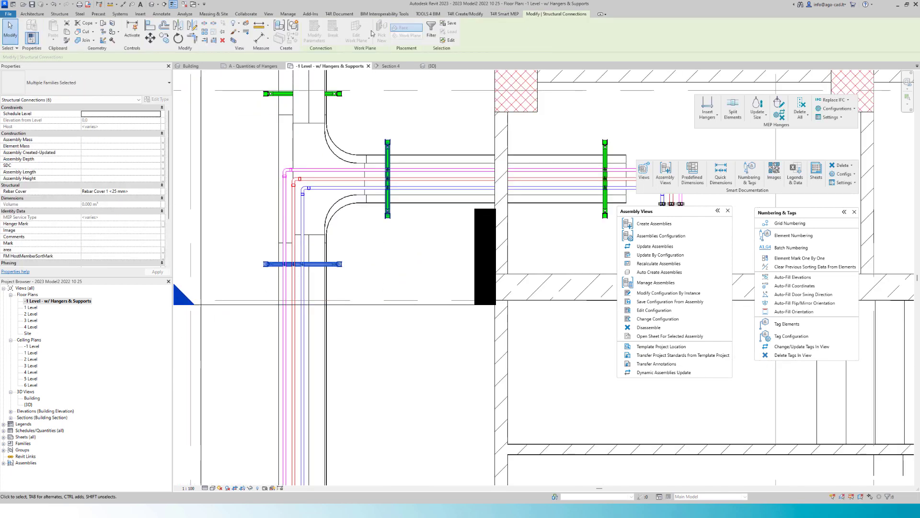
left_click(280, 26)
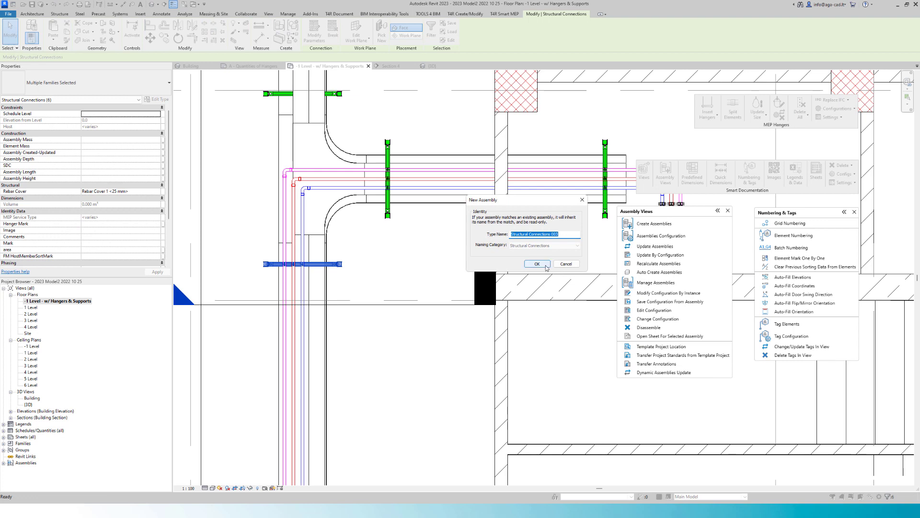
left_click(537, 265)
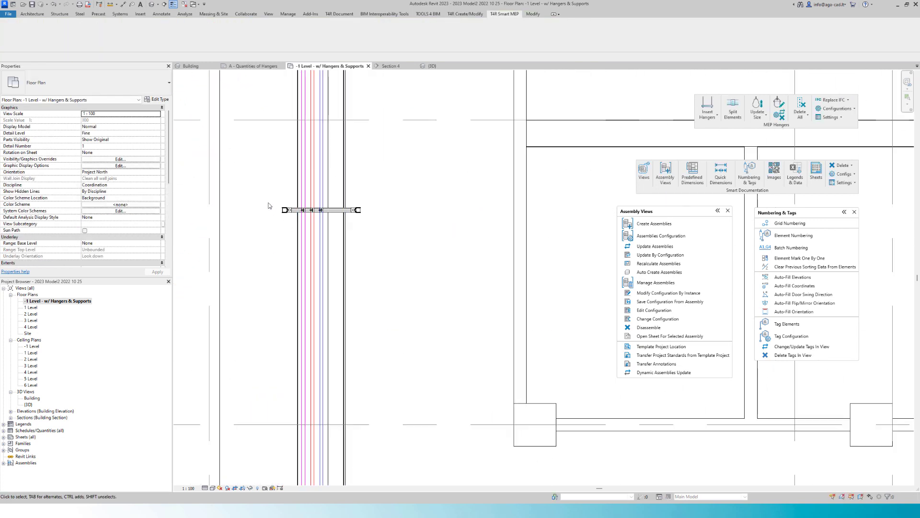
- Create an assembly from the next hanger and its pipe clamps farther down the main run
left_click_drag(413, 248, 413, 248)
left_click(279, 27)
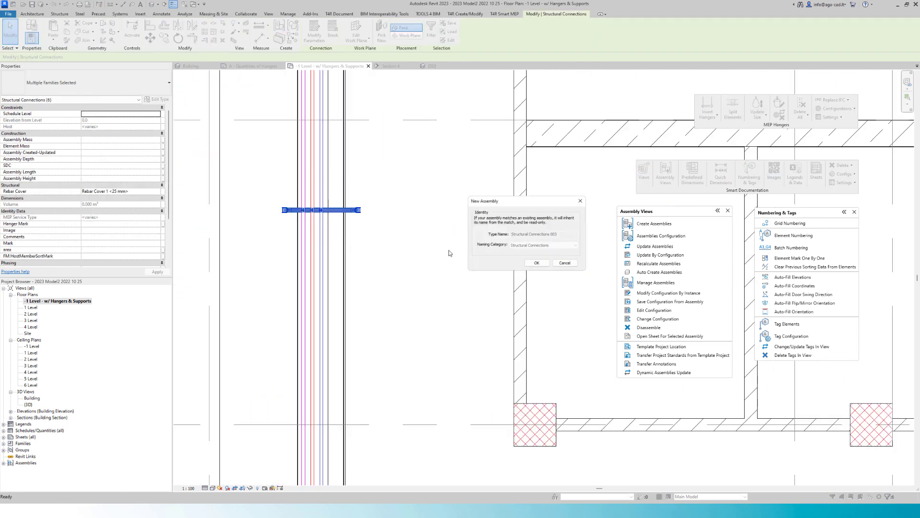
left_click(545, 267)
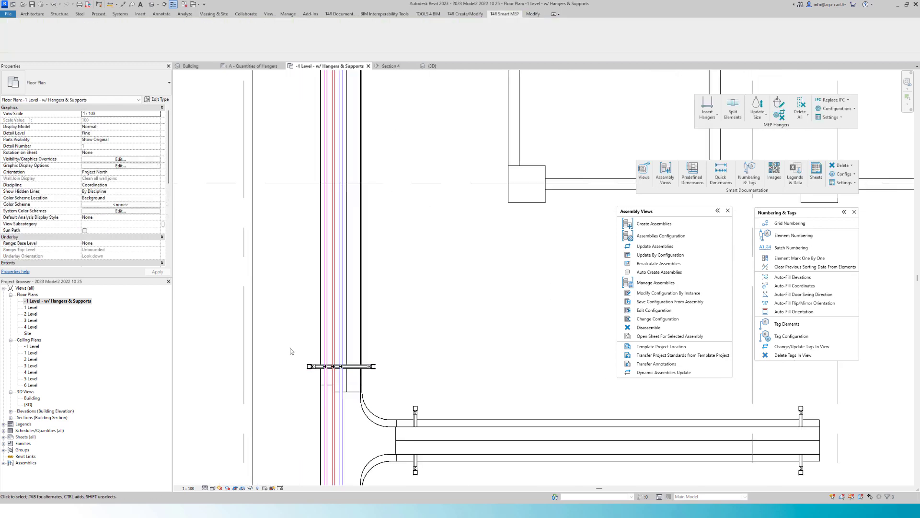
- Create an assembly from the hanger and pipe clamps on the main run just above the lower branch
left_click_drag(412, 377, 411, 376)
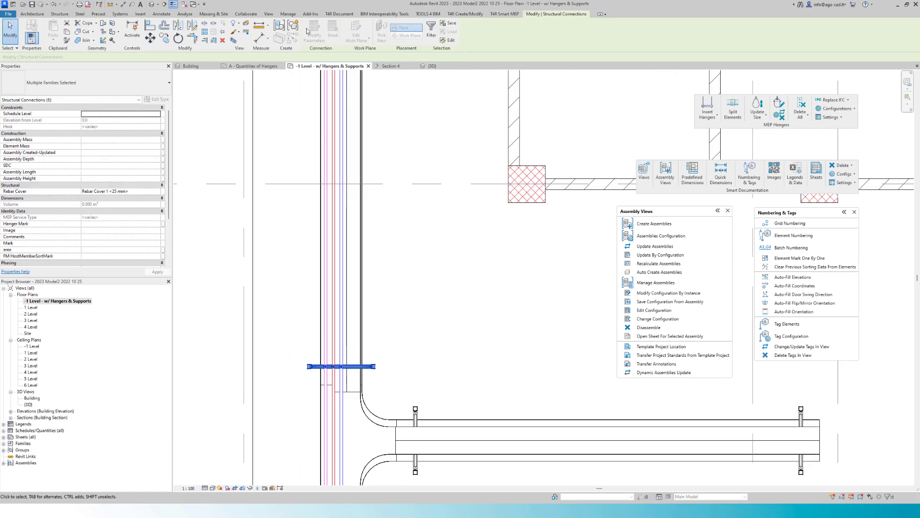
left_click(279, 26)
left_click(537, 264)
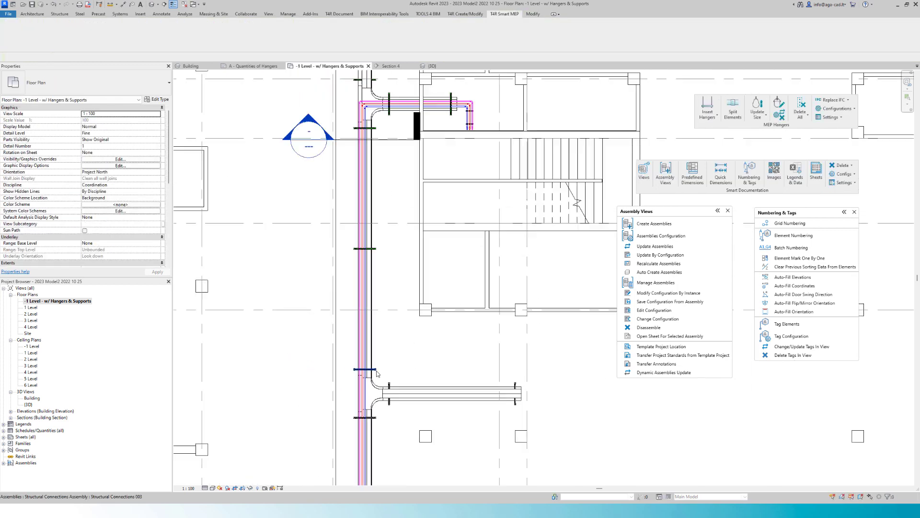
- Generate assembly views and a sheet for the two hangers on the main run's upper straight section using another shop drawing configuration
middle_click_drag(382, 340, 384, 403)
scroll(379, 187, "up", 2)
middle_click_drag(391, 191, 393, 283)
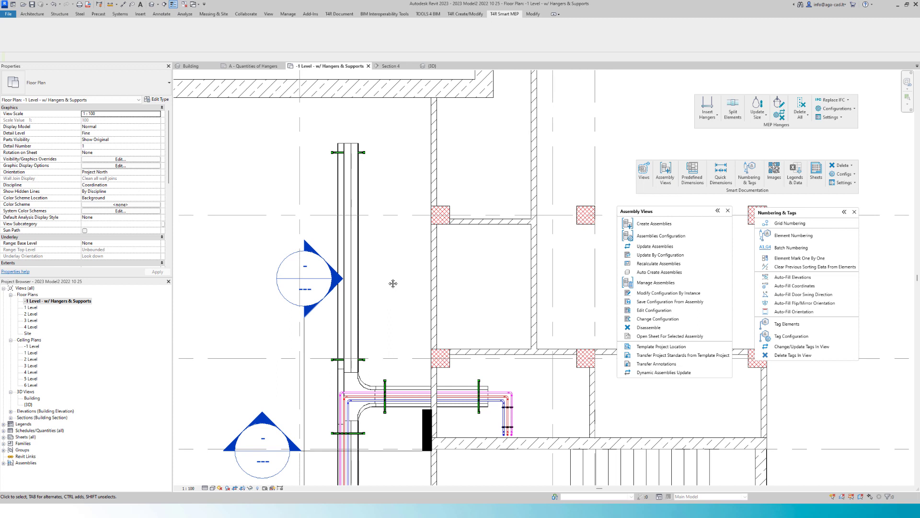
left_click(365, 153)
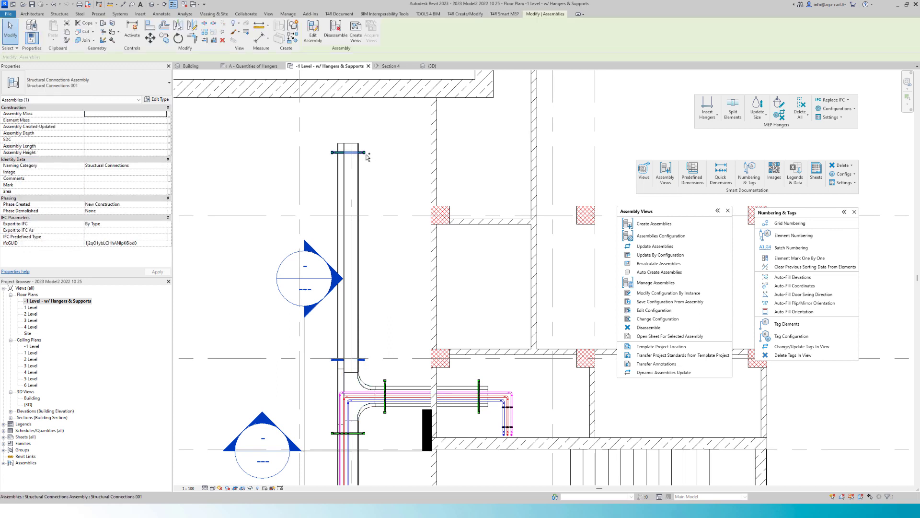
left_click(366, 155, "ctrl")
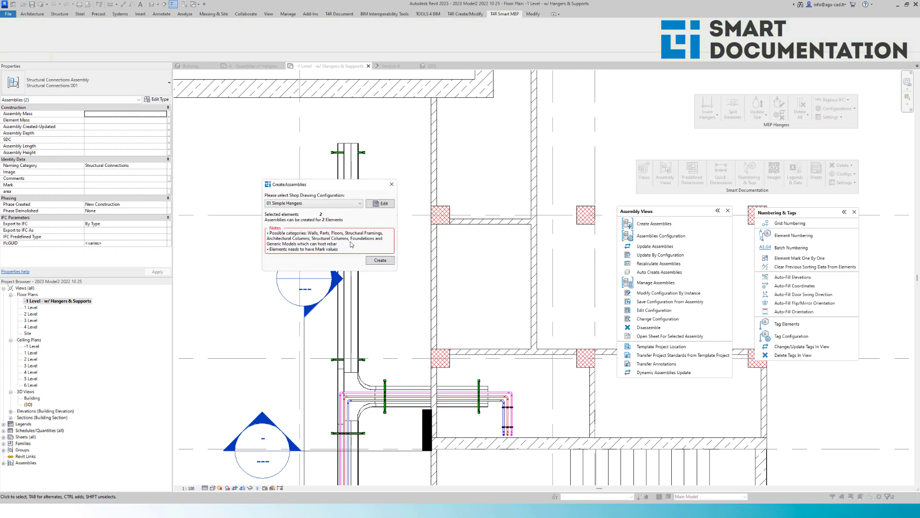
left_click(342, 203)
left_click(334, 228)
left_click(388, 262)
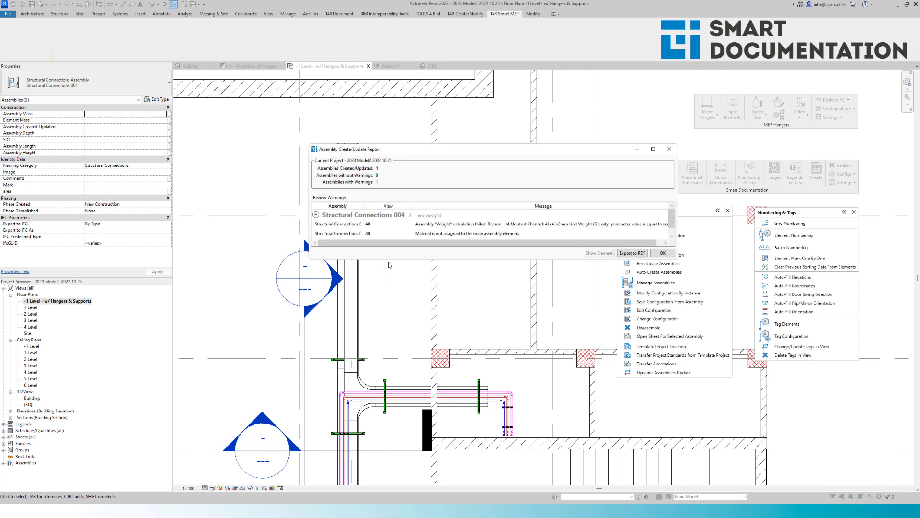
left_click(662, 254)
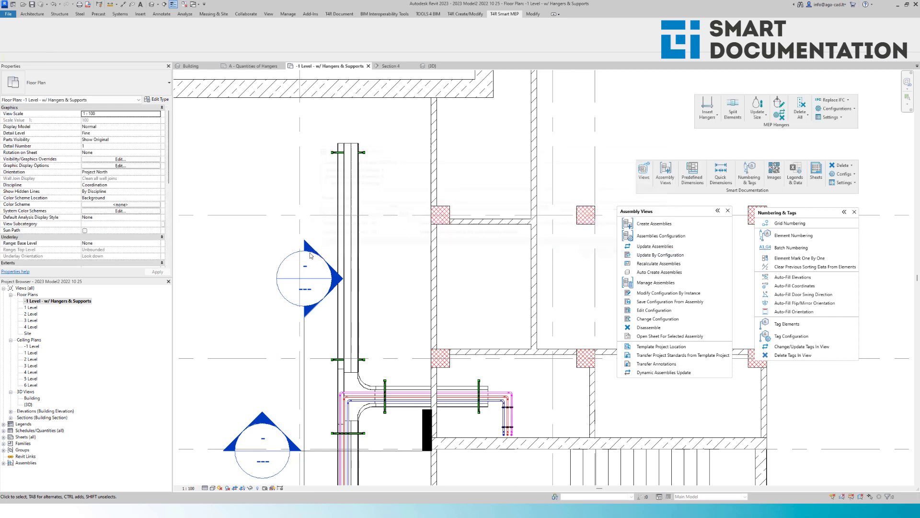
- Open the sheet belonging to the Structural Connections 004 assembly
left_click(4, 463)
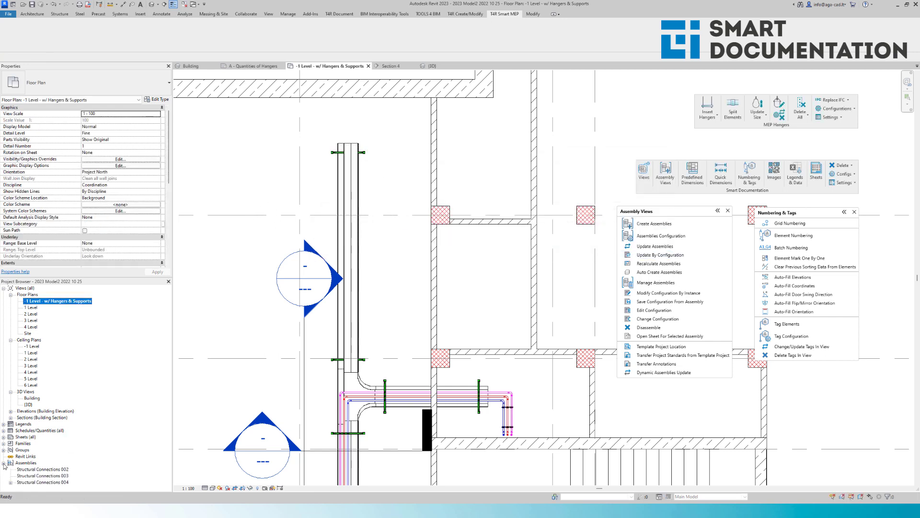
left_click(24, 482)
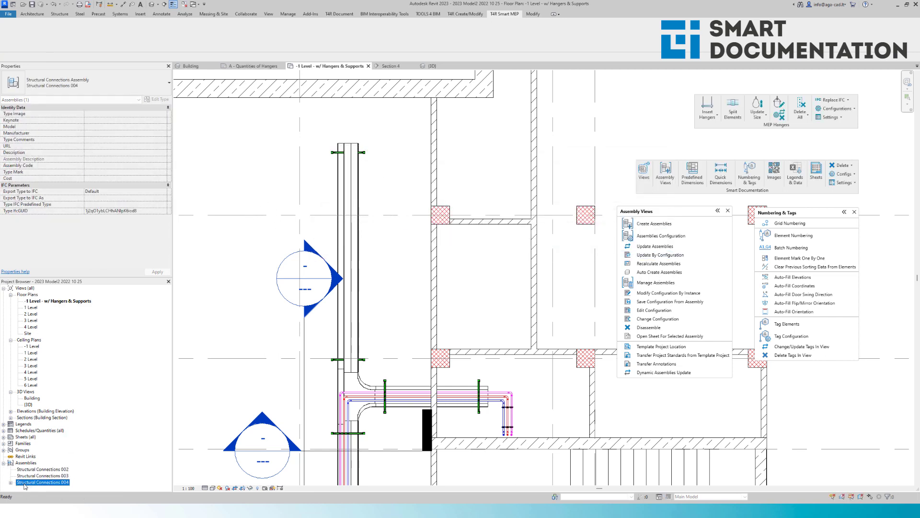
double_click(27, 483)
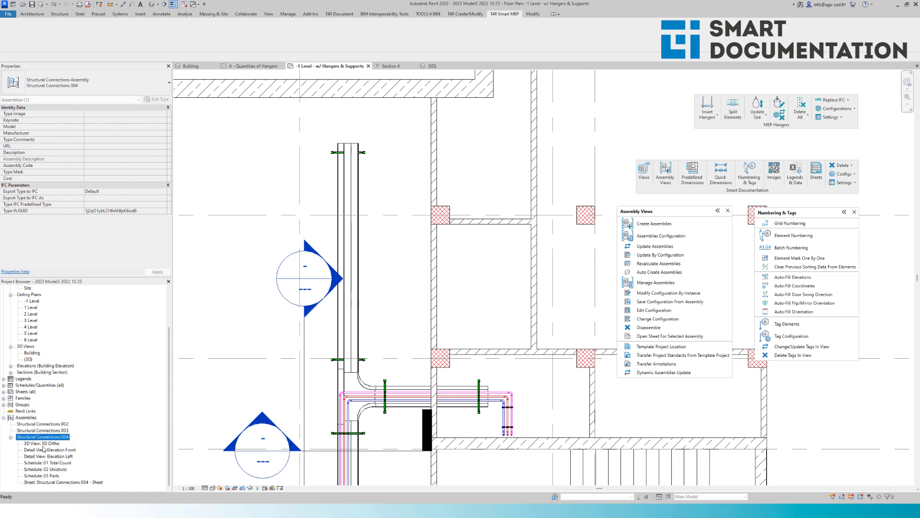
double_click(64, 482)
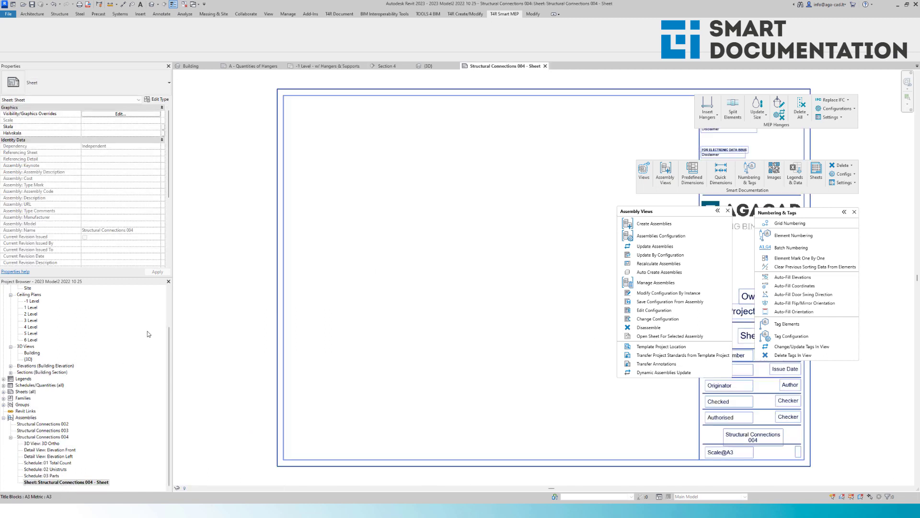
- Place the assembly's 3D Ortho view in the upper-left area of the sheet
left_click(41, 444)
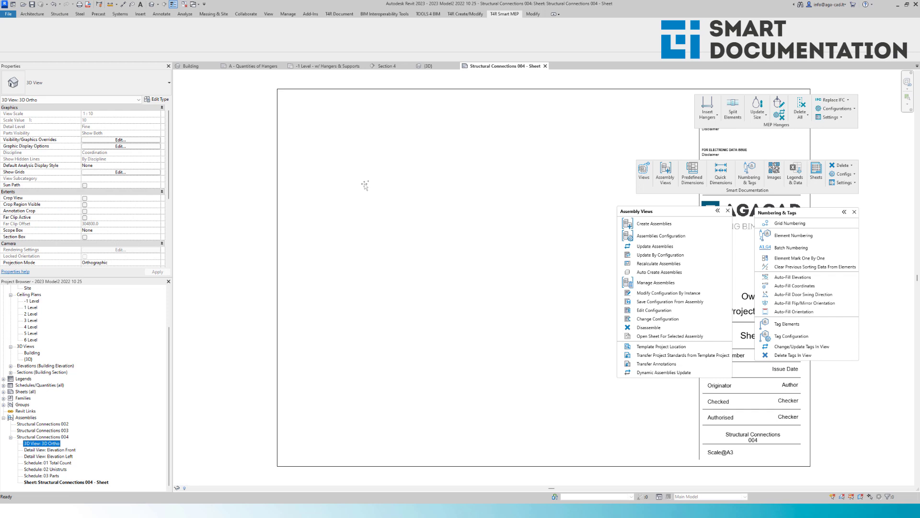
left_click_drag(365, 186, 339, 186)
left_click(339, 186)
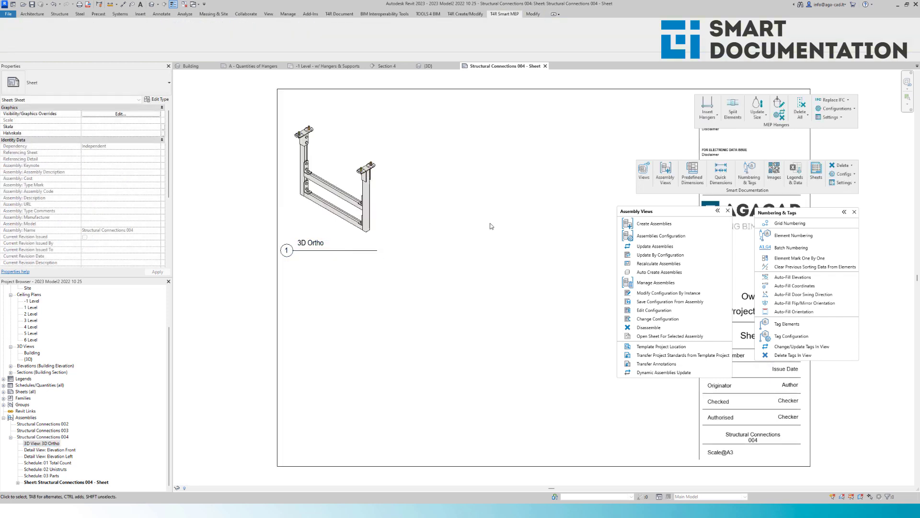
- Place the Elevation Front and Elevation Left detail views in a row beside the 3D view on the sheet
middle_click_drag(491, 224, 414, 246)
scroll(413, 247, "down", 1)
left_click_drag(58, 451, 311, 345)
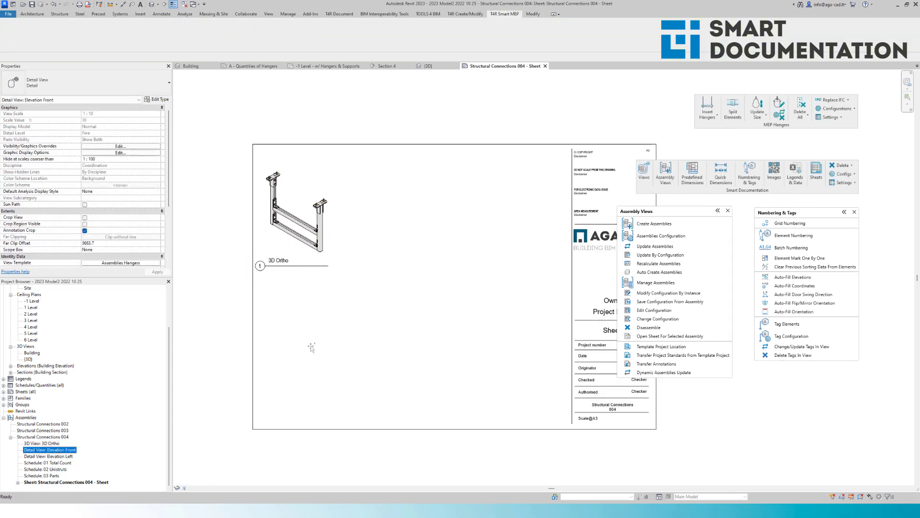
left_click(396, 218)
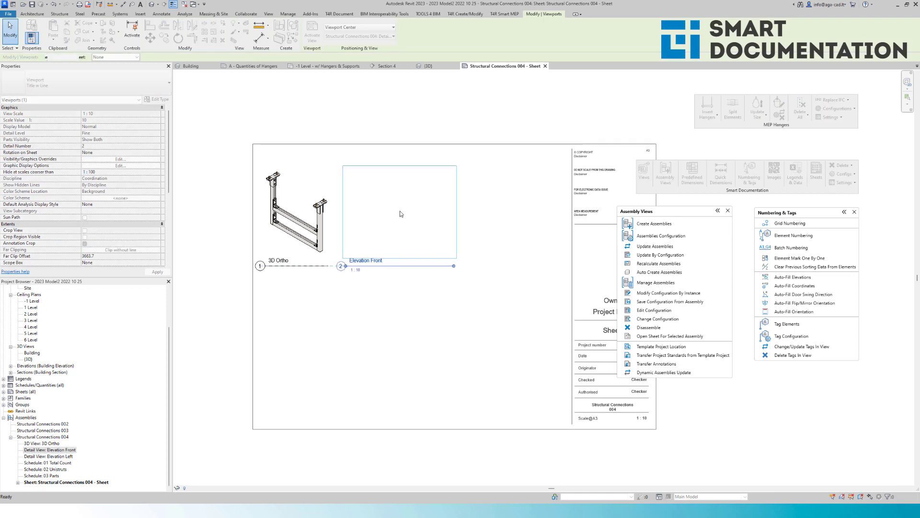
left_click(64, 457)
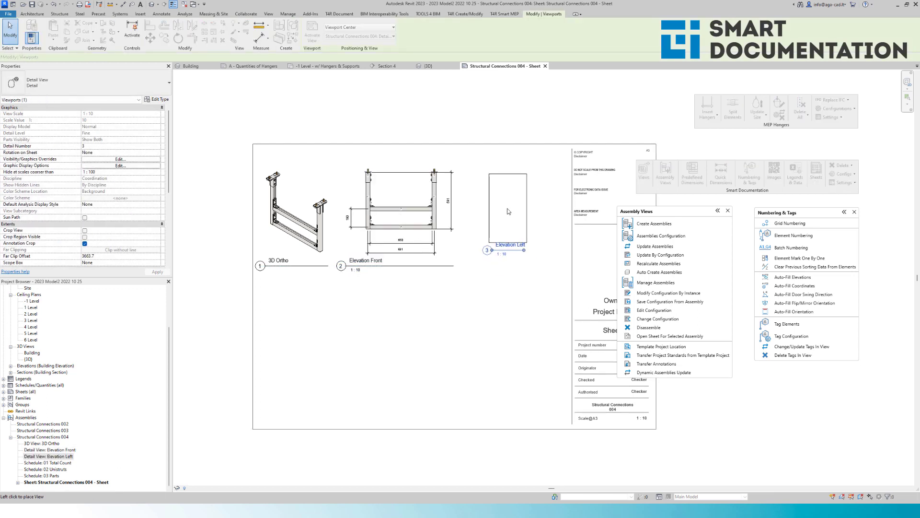
left_click(506, 204)
left_click(510, 316)
- Number the hanger parts and unistruts with Batch Numbering, using the Hangers Parts and Unistruts configuration
scroll(431, 196, "up", 3)
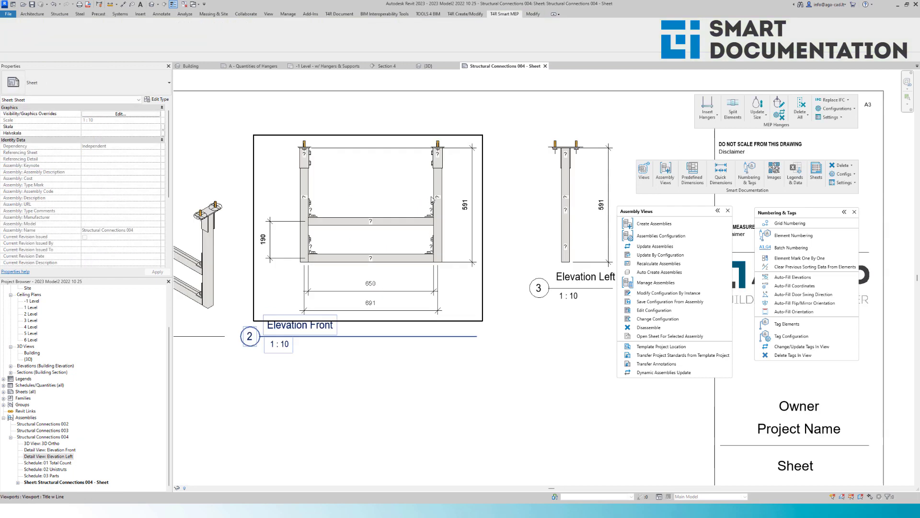
left_click(792, 248)
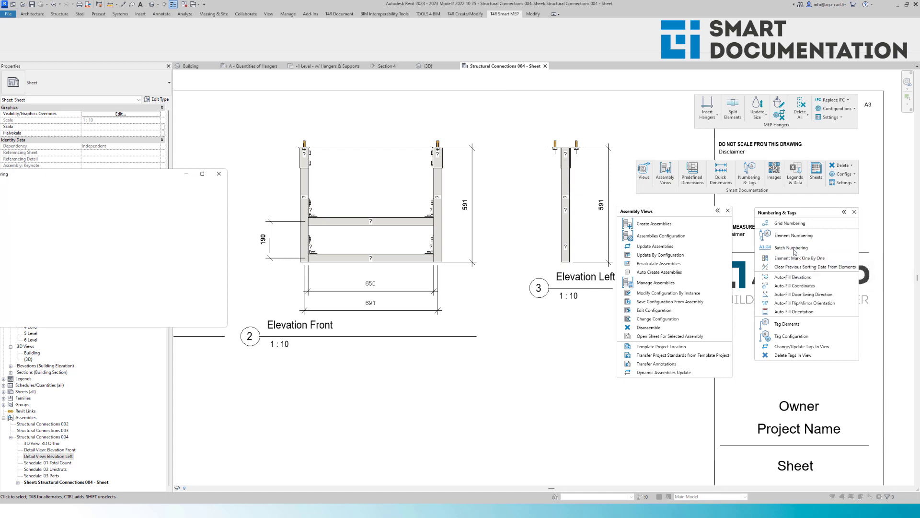
left_click_drag(116, 175, 359, 194)
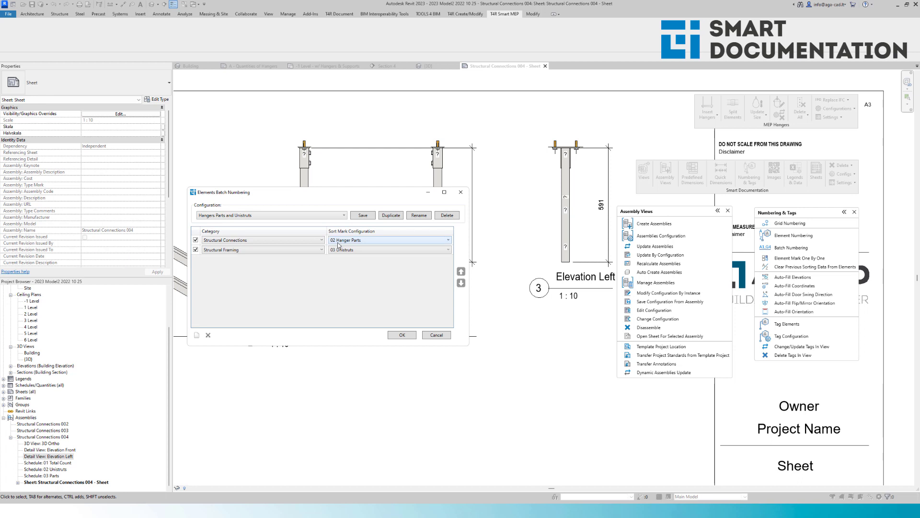
left_click(402, 336)
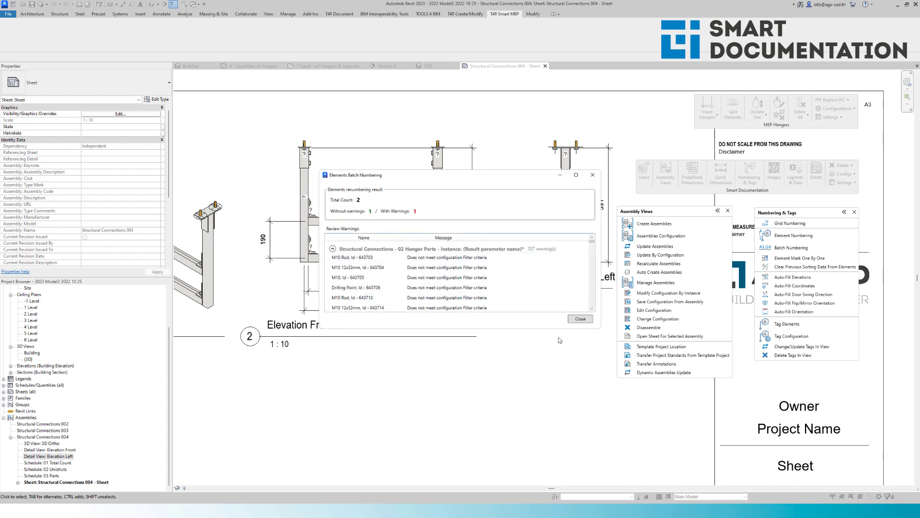
left_click(580, 319)
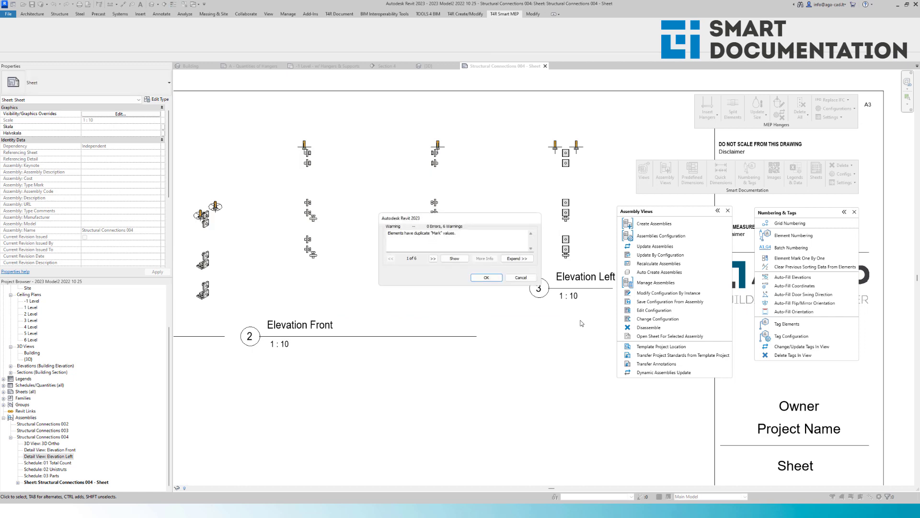
left_click(486, 277)
- Place the 01 Total Count schedule on the sheet below the 3D view
scroll(412, 192, "down", 1)
scroll(412, 192, "down", 2)
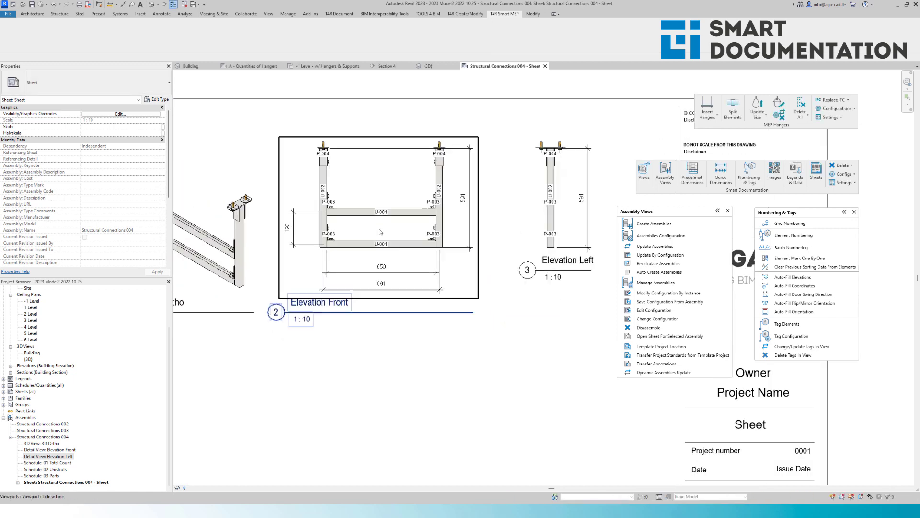
left_click(49, 463)
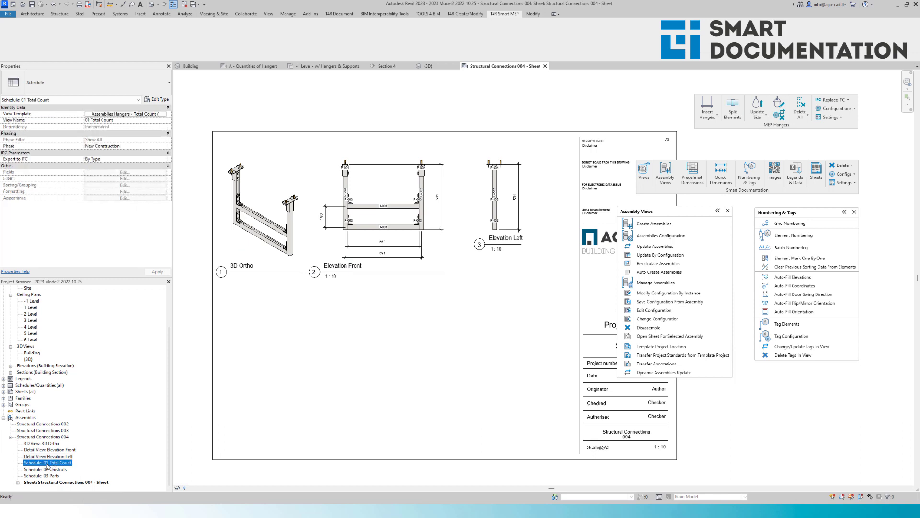
left_click_drag(275, 382, 281, 326)
- Place the 02 Unistruts and 03 Parts schedules below the total count schedule on the sheet
left_click(57, 469)
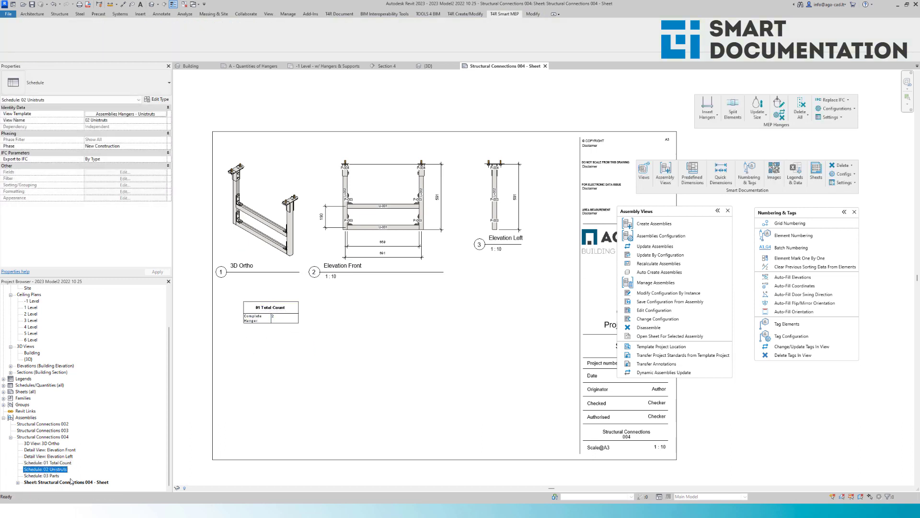
left_click_drag(416, 381, 383, 376)
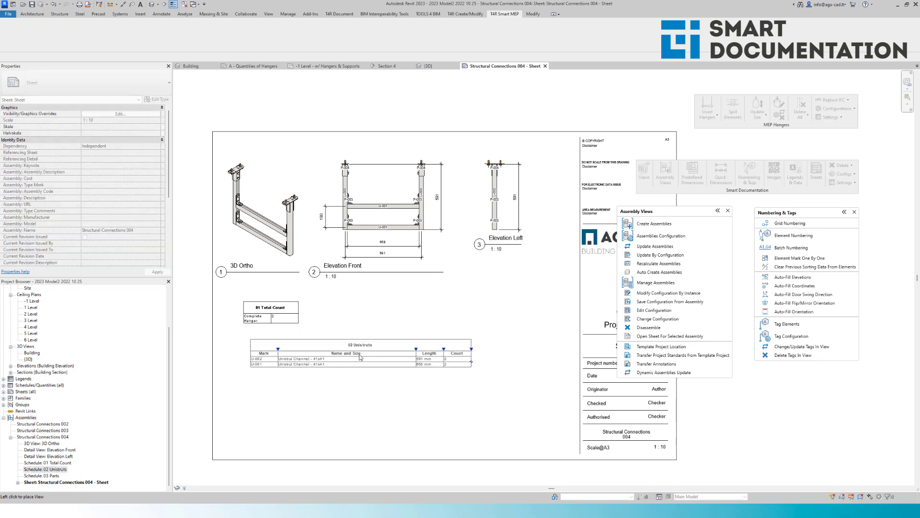
left_click(352, 353)
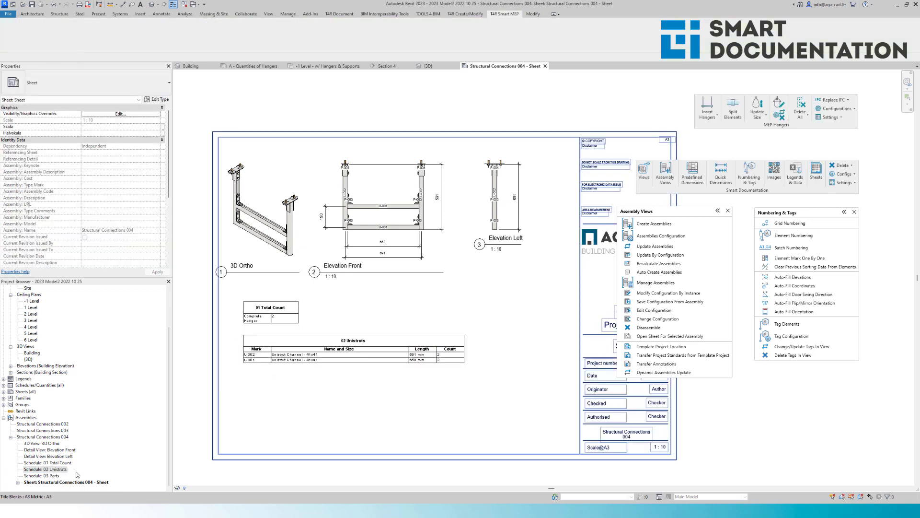
left_click_drag(48, 476, 361, 421)
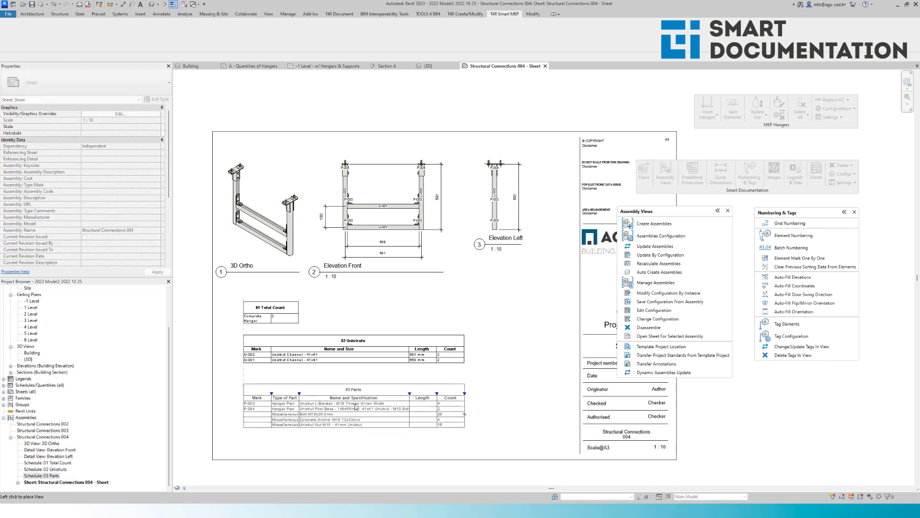
left_click(353, 400)
- Examine the part marks in the front elevation and compare them with the unistrut and parts schedules on the sheet
scroll(330, 416, "up", 2)
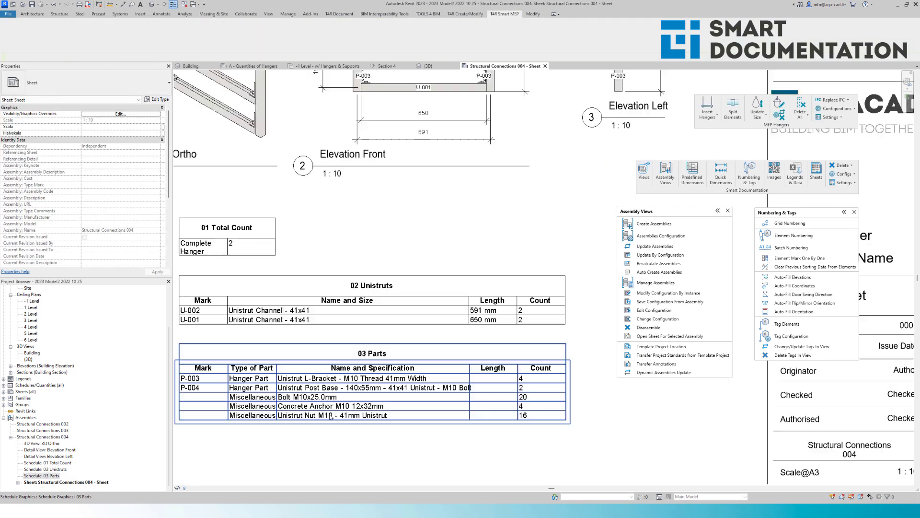
scroll(330, 416, "down", 1)
middle_click_drag(357, 287, 355, 377)
scroll(410, 227, "up", 6)
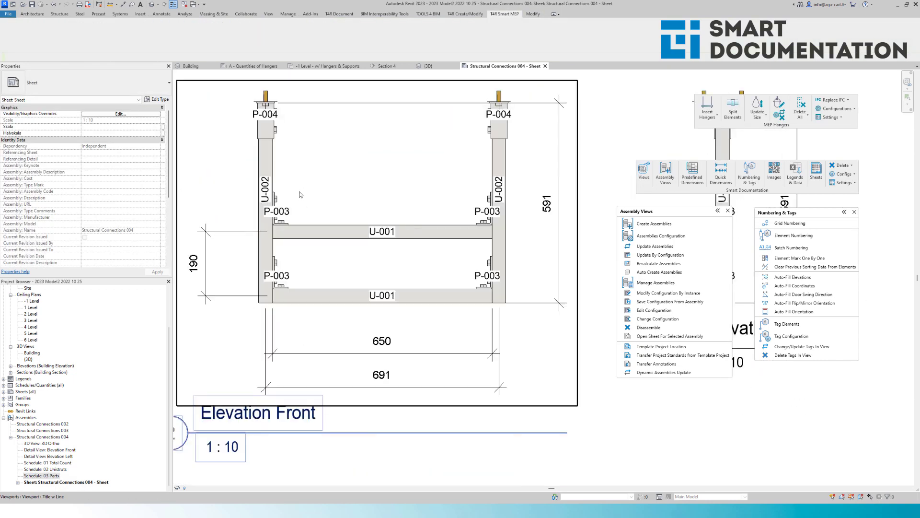
scroll(400, 250, "down", 1)
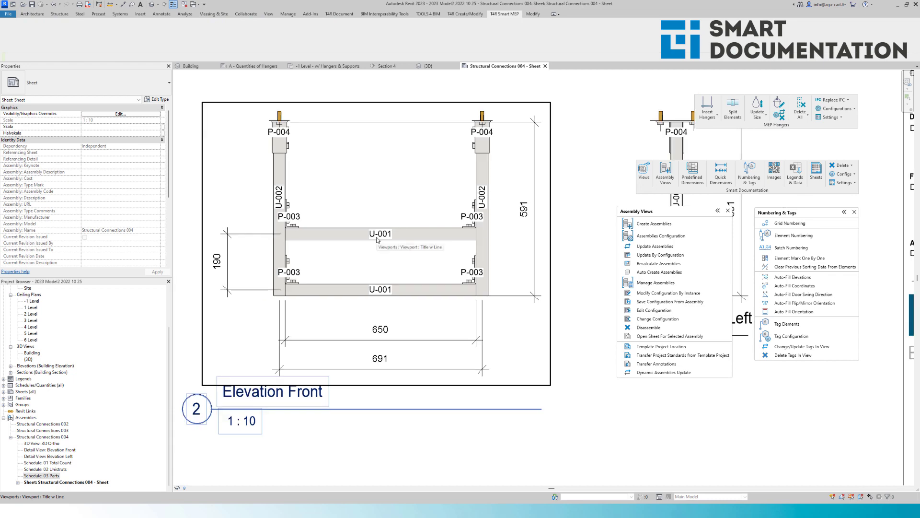
scroll(496, 161, "down", 7)
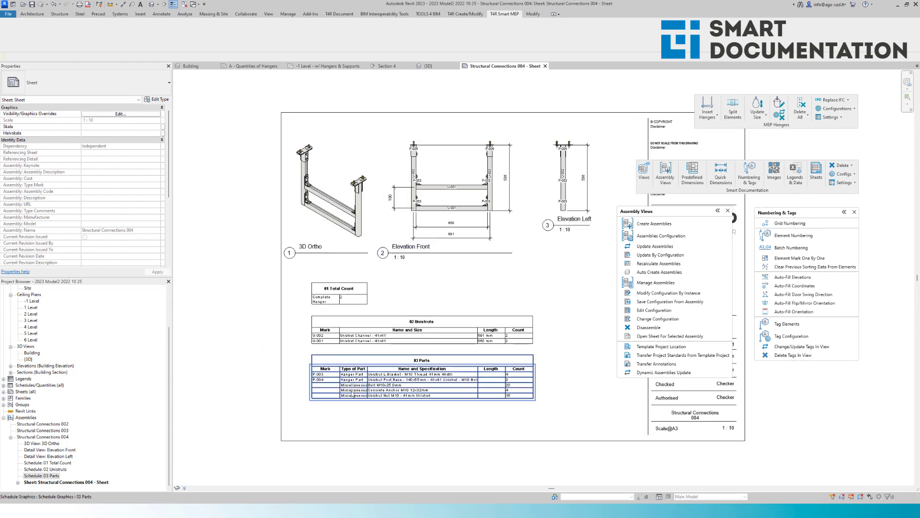
scroll(356, 389, "up", 4)
middle_click_drag(355, 388, 303, 354)
scroll(290, 333, "down", 1)
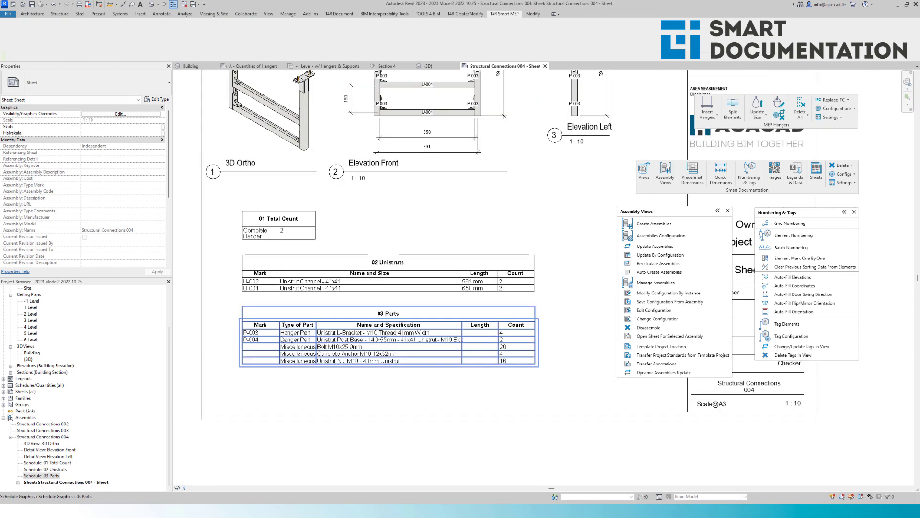
middle_click_drag(444, 286, 458, 236)
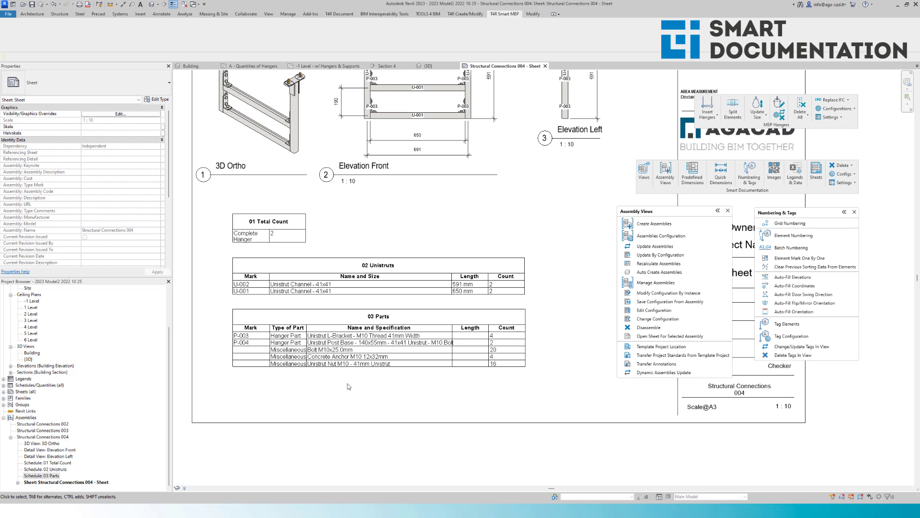
scroll(348, 386, "down", 2)
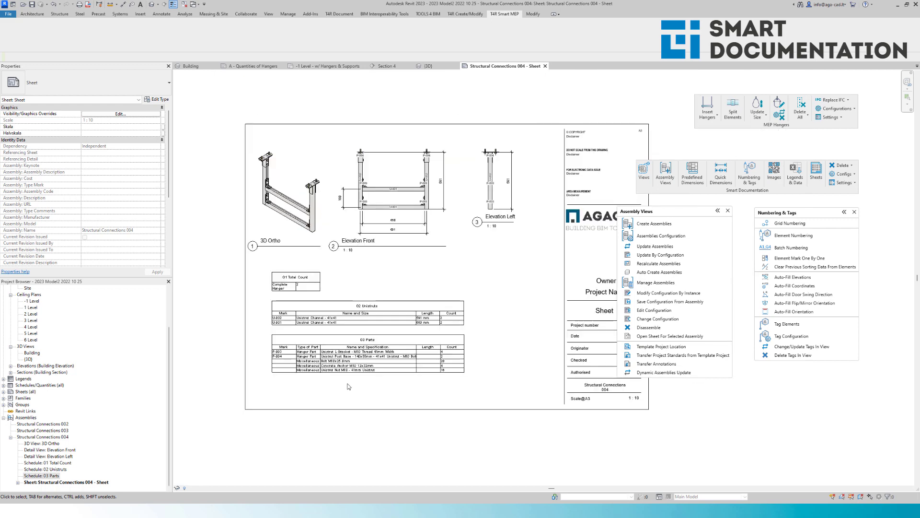
- Assign a sheet template to the Sheet view in the 02 U-Frame shop drawing configuration and save the configuration
left_click(651, 239)
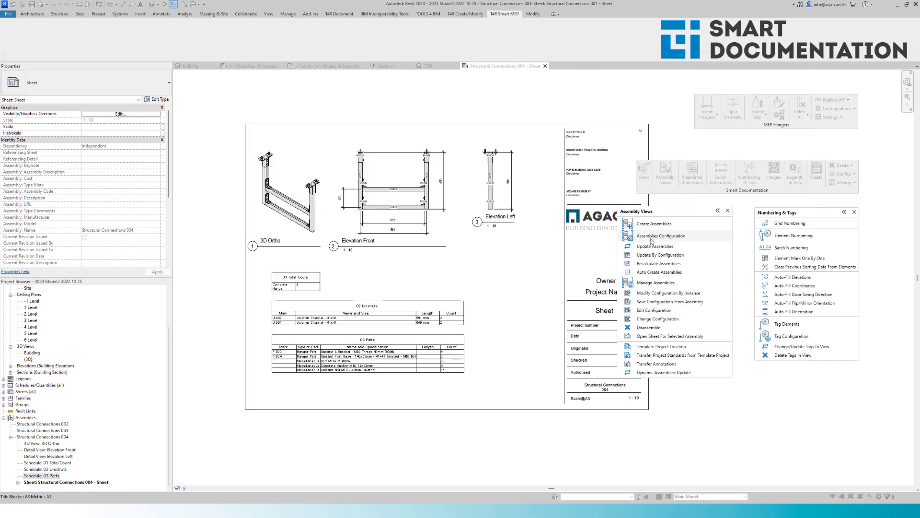
left_click(283, 143)
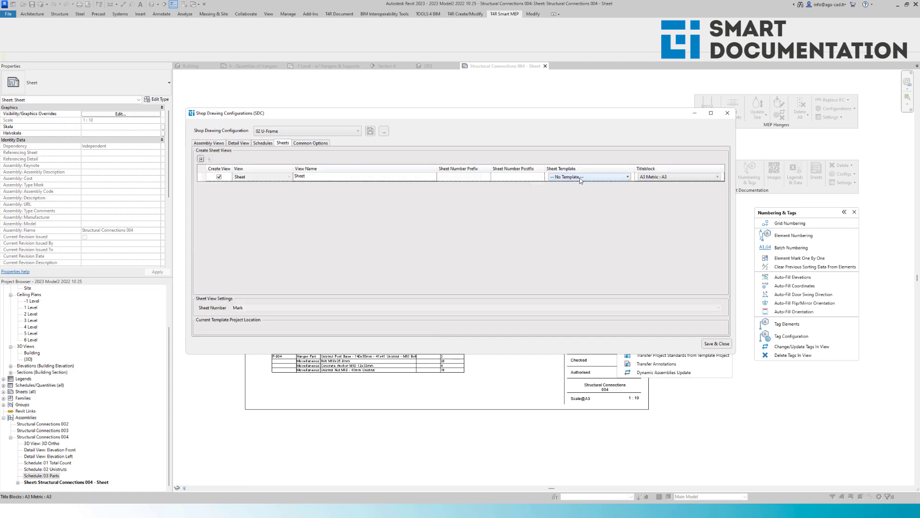
left_click(591, 178)
left_click(581, 191)
left_click(370, 131)
left_click(728, 118)
- Create assemblies for five hanger assemblies selected in the -1 Level - w/ Hangers & Supports plan, using the 02 U-Frame configuration
left_click(326, 66)
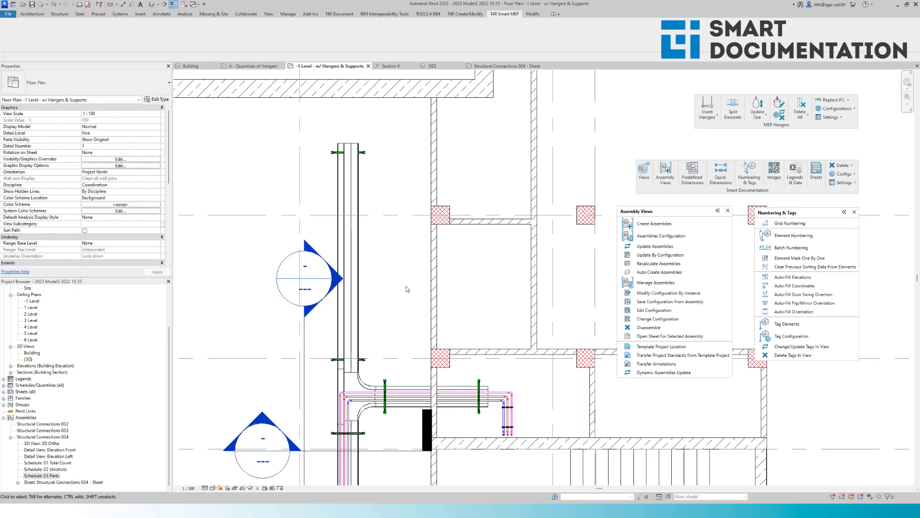
scroll(407, 289, "up", 3)
left_click(549, 299)
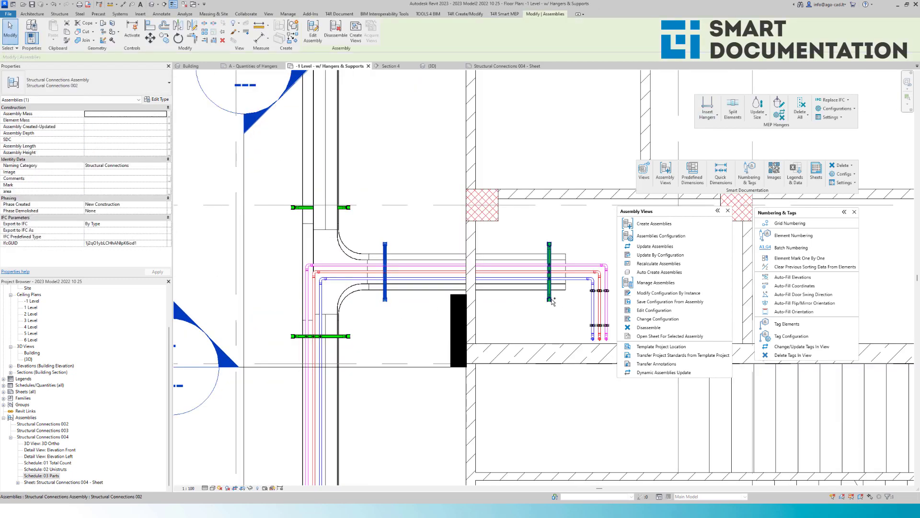
left_click(551, 299, "ctrl")
left_click(348, 337, "ctrl")
scroll(356, 208, "down", 3)
middle_click_drag(374, 390, 379, 230)
left_click(357, 240, "ctrl")
left_click(358, 379, "ctrl")
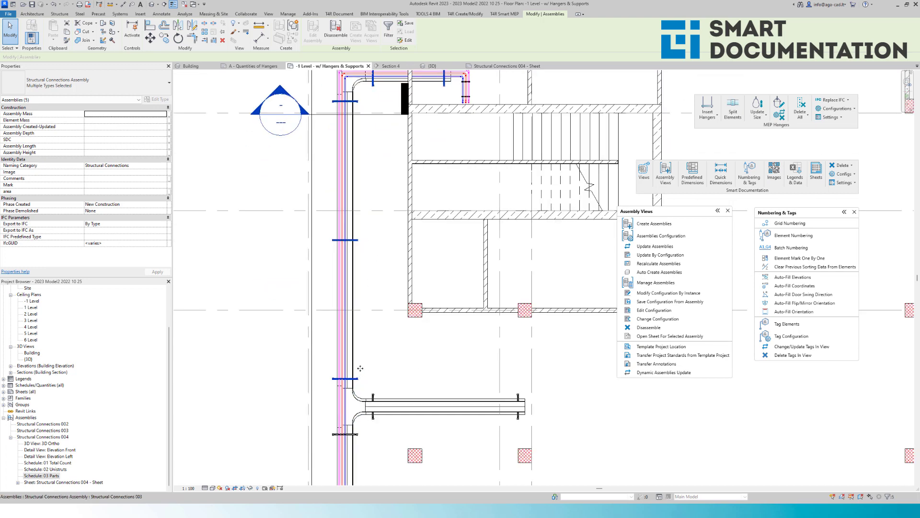
left_click(655, 223)
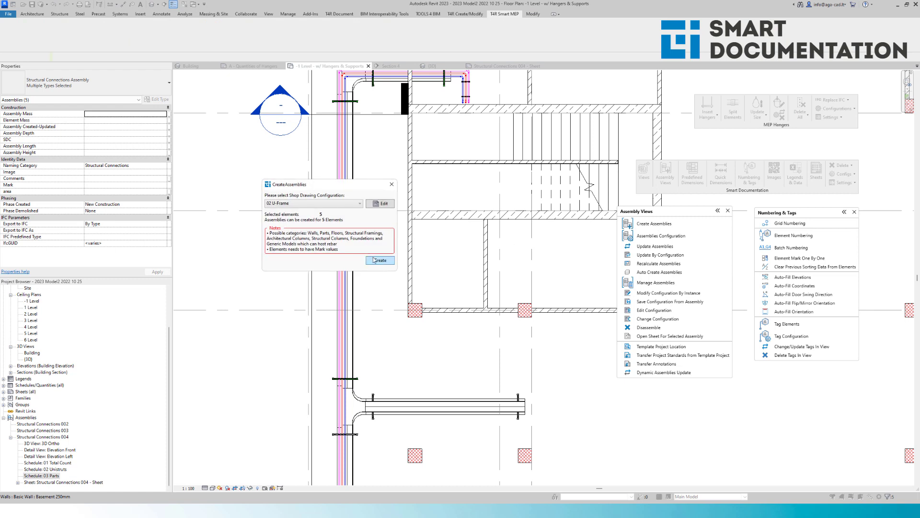
left_click(388, 261)
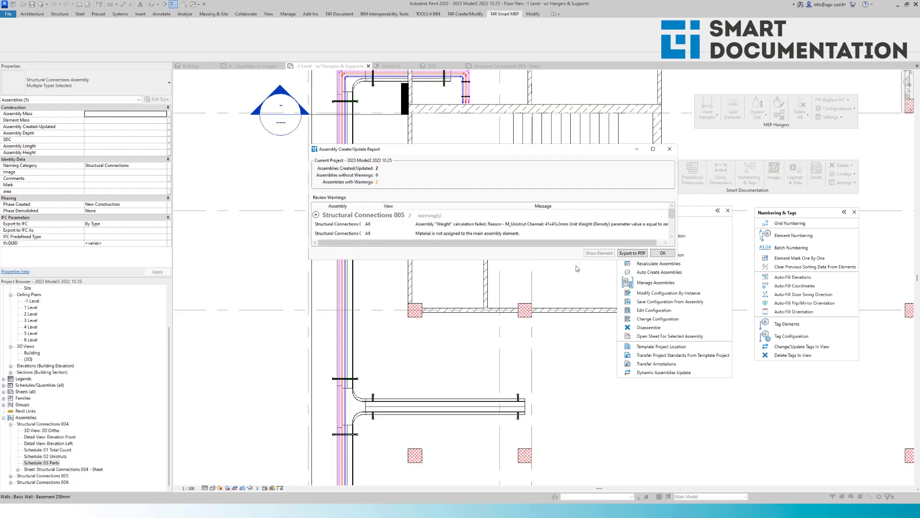
left_click(663, 254)
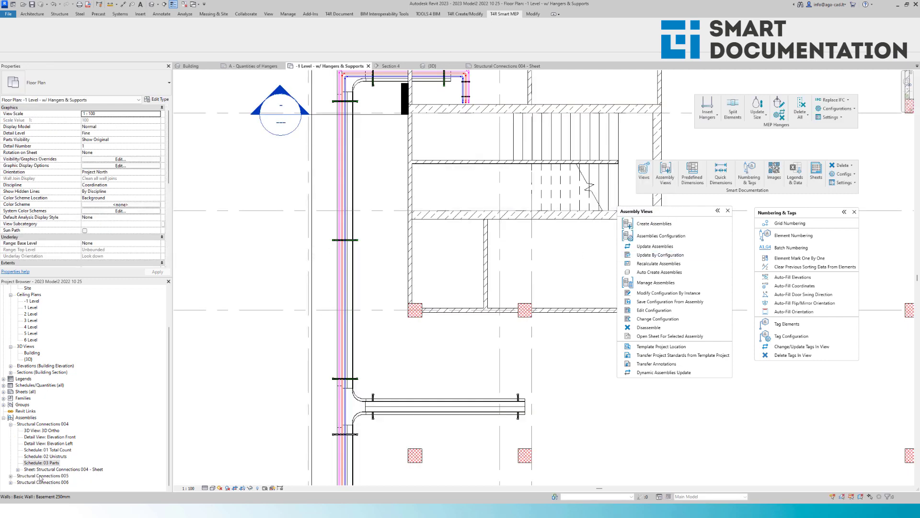
- Open the Structural Connections 006 sheet and review its views and schedules
left_click(11, 481)
double_click(49, 482)
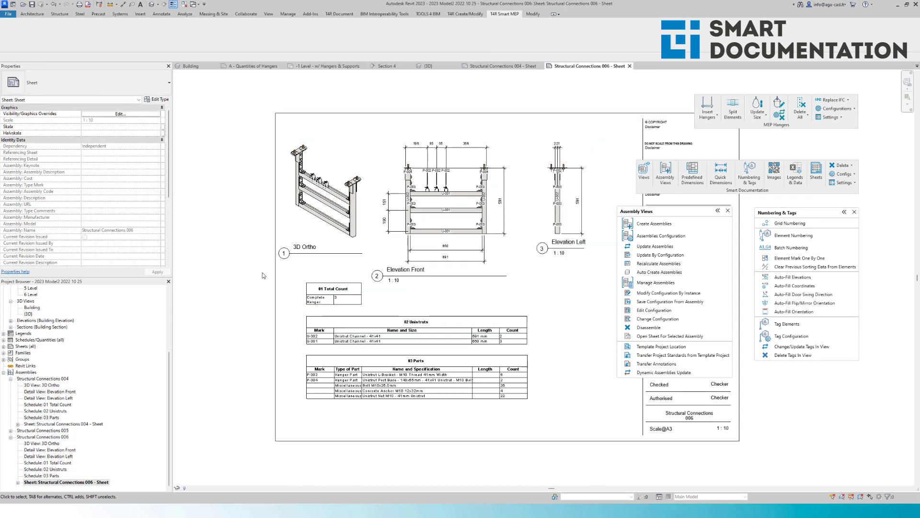
scroll(249, 283, "down", 3)
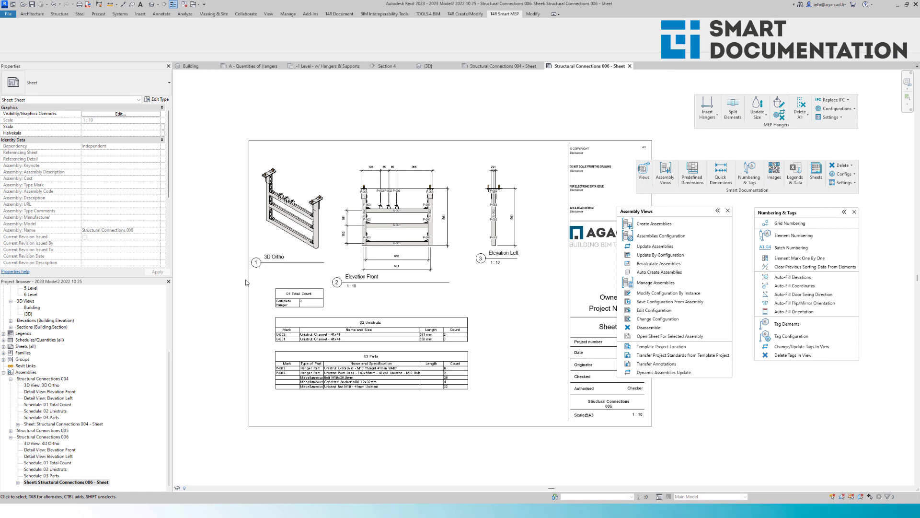
scroll(396, 243, "up", 1)
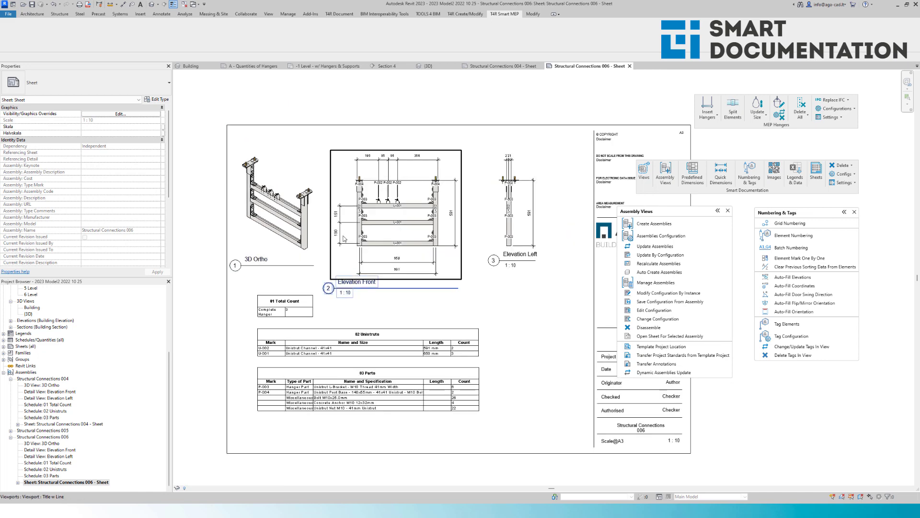
scroll(344, 239, "down", 2)
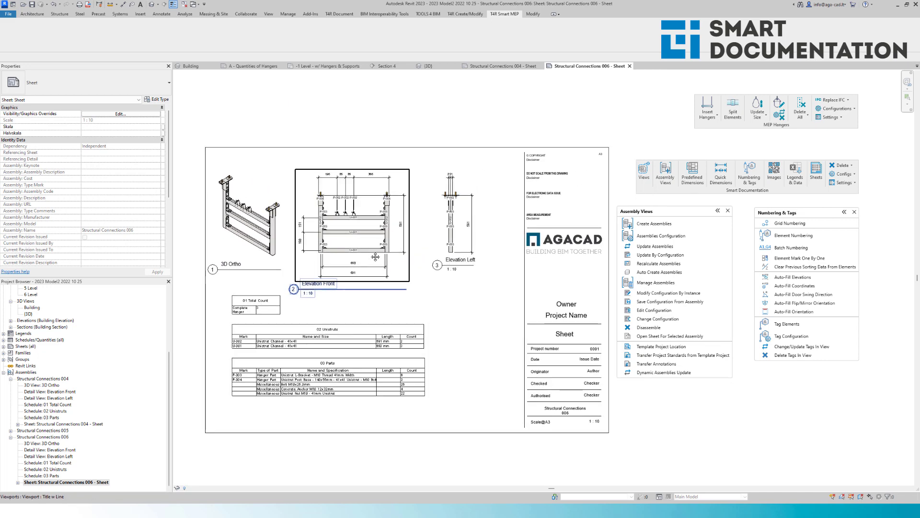
scroll(376, 257, "up", 1)
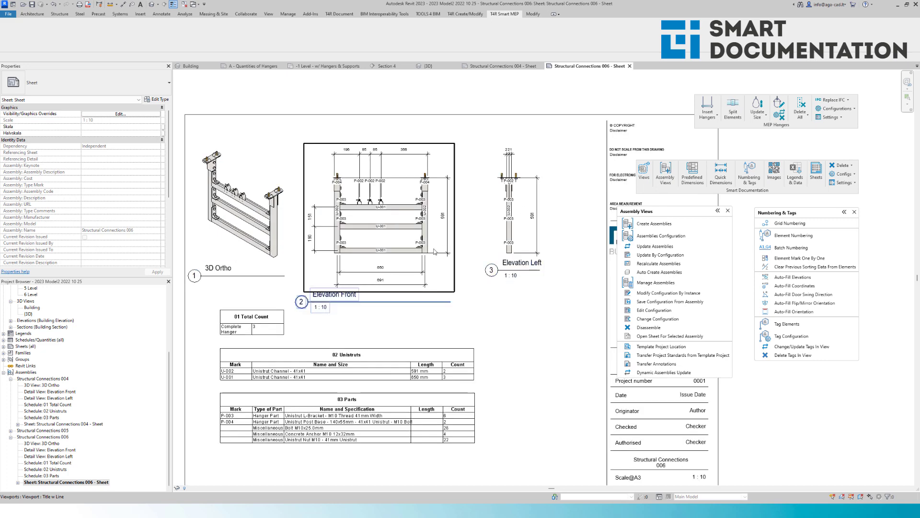
- Activate the Elevation Front view and extend the outer witness lines of the upper dimension string down along the posts
double_click(400, 229)
scroll(393, 231, "up", 3)
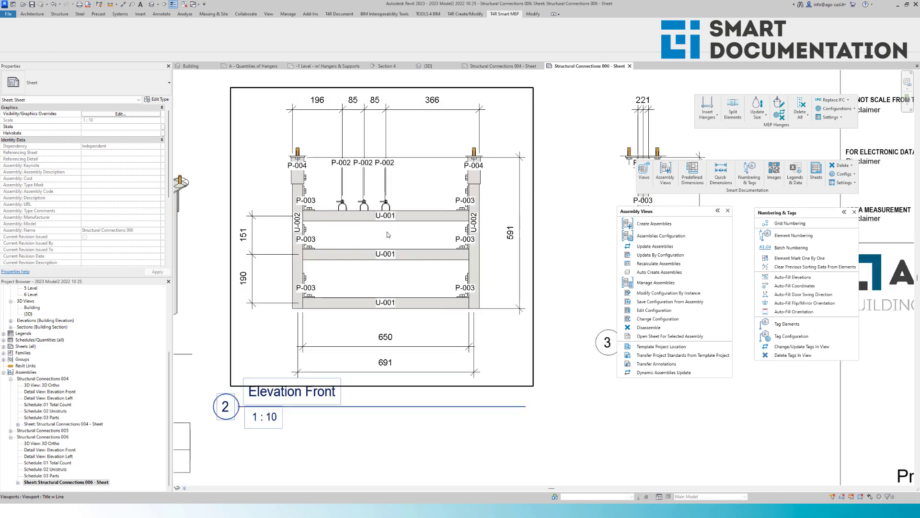
middle_click_drag(389, 234, 384, 267)
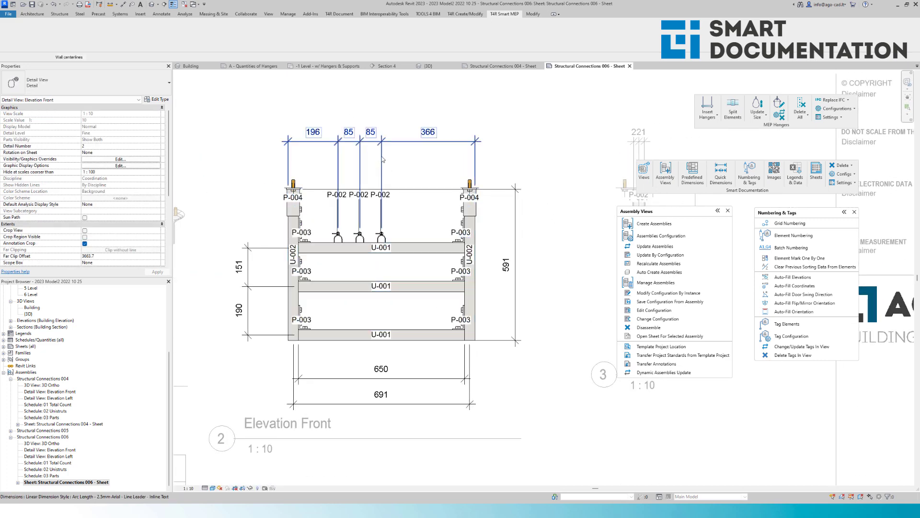
left_click(360, 164)
scroll(360, 164, "up", 2)
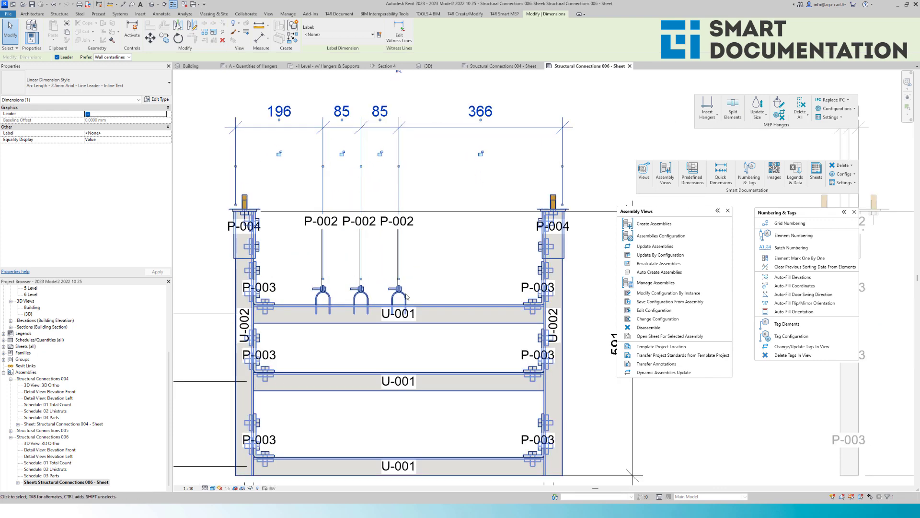
scroll(347, 251, "down", 1)
scroll(381, 199, "up", 1)
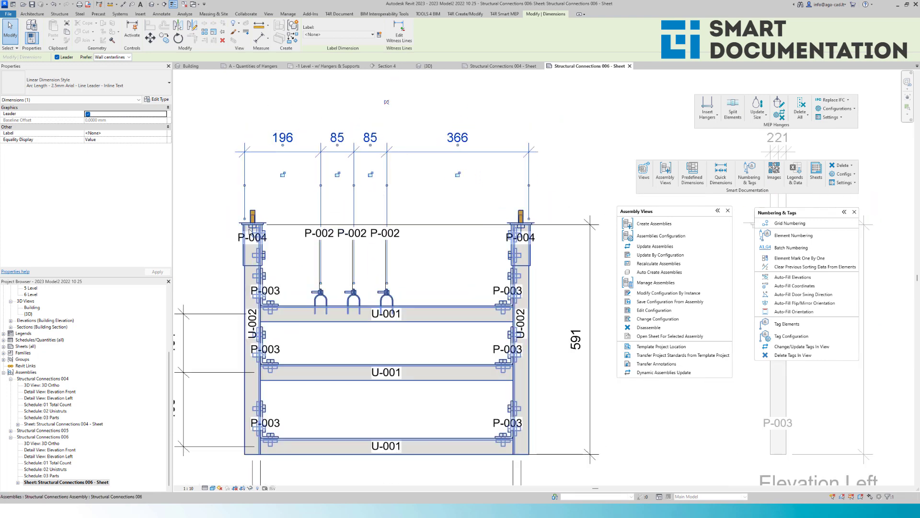
left_click_drag(244, 220, 245, 278)
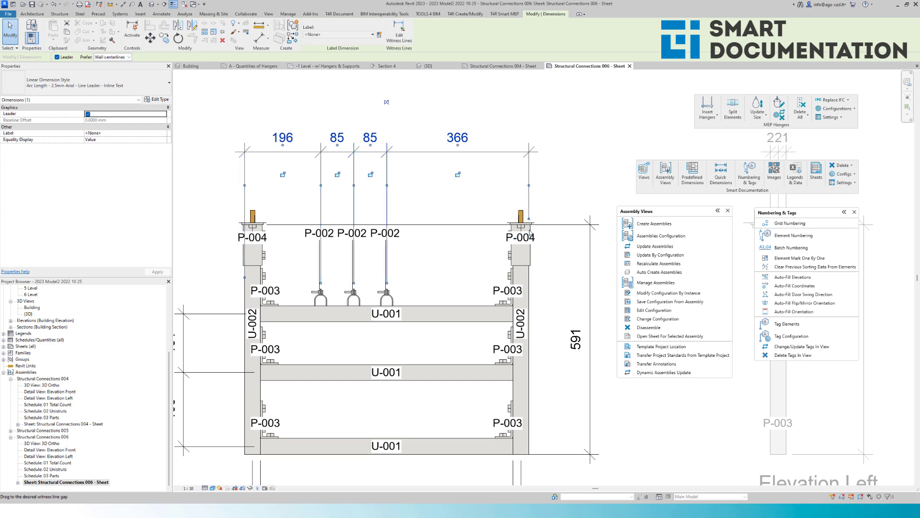
left_click_drag(529, 219, 530, 286)
left_click(420, 189)
- Examine the height, width and unistrut spacing dimensions in the front elevation, and return to the sheet
scroll(421, 190, "down", 3)
scroll(533, 265, "up", 1)
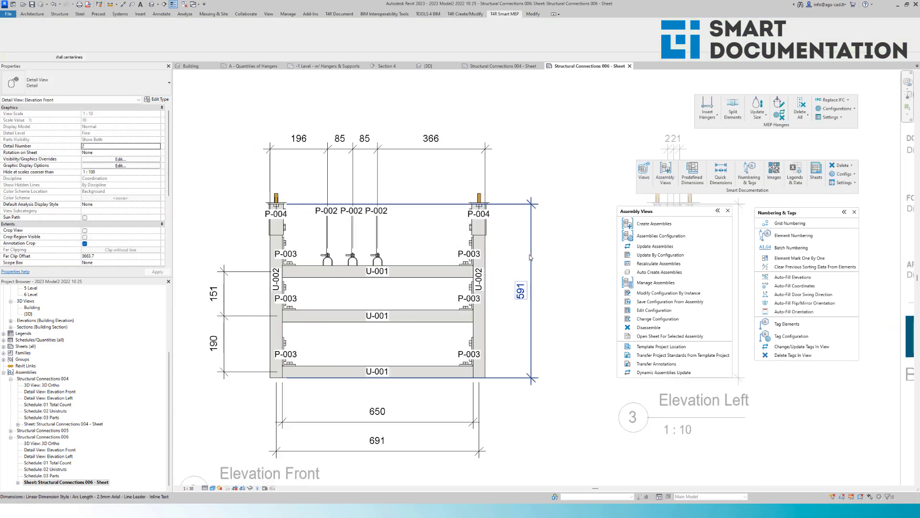
left_click(532, 257)
middle_click_drag(533, 255, 500, 183)
scroll(503, 246, "up", 2)
scroll(513, 272, "down", 1)
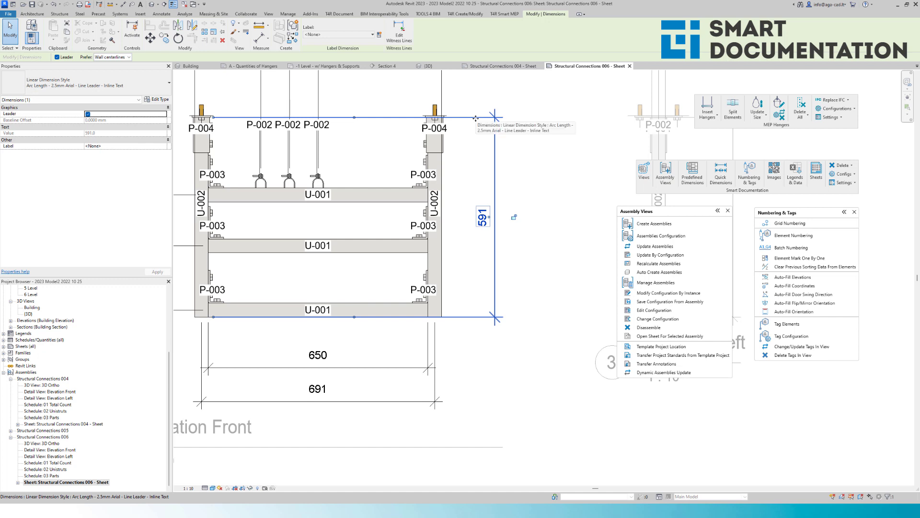
left_click(233, 368)
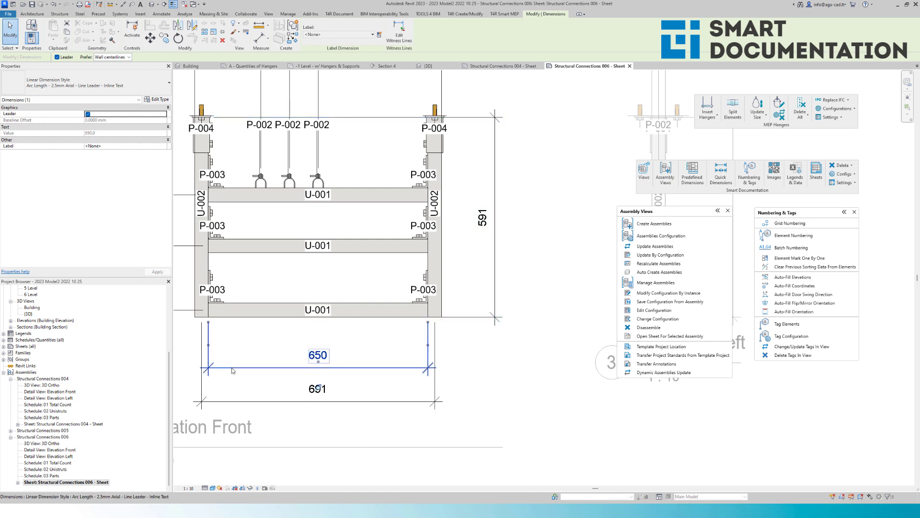
left_click(251, 402)
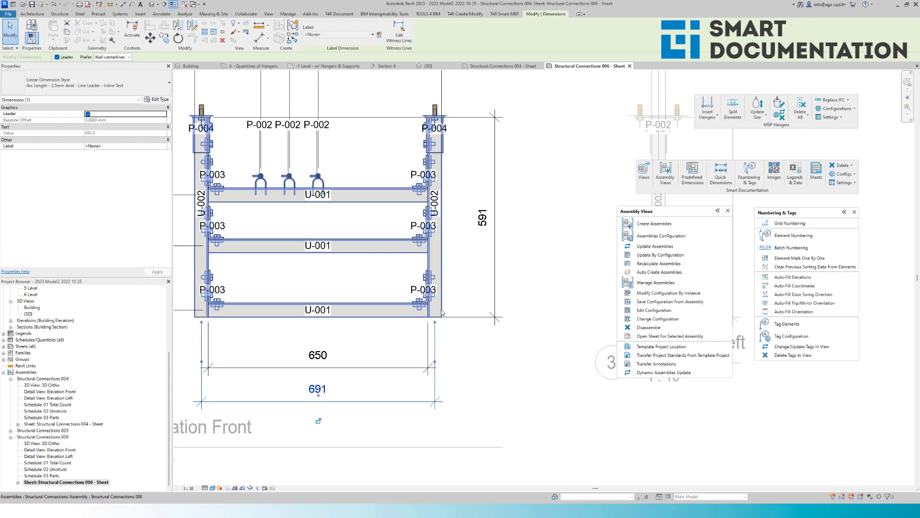
scroll(441, 312, "down", 5)
scroll(296, 283, "up", 5)
left_click(296, 259)
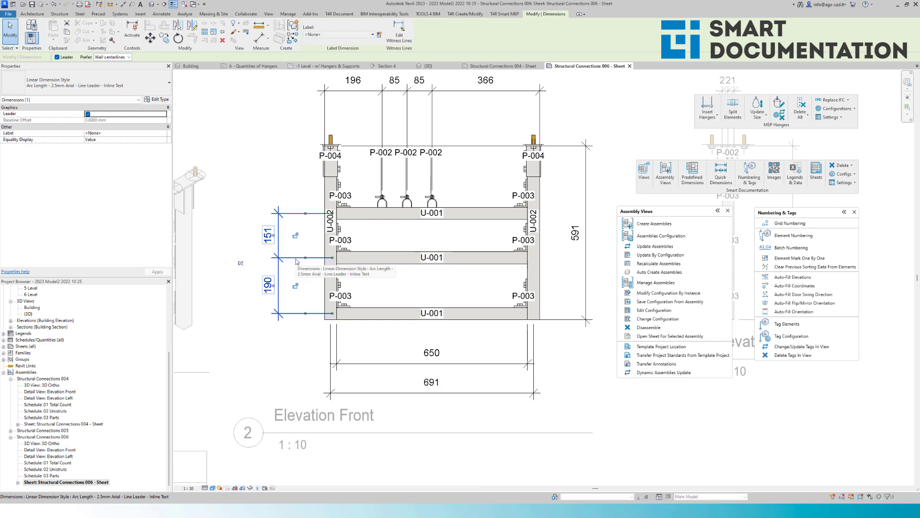
scroll(296, 261, "down", 3)
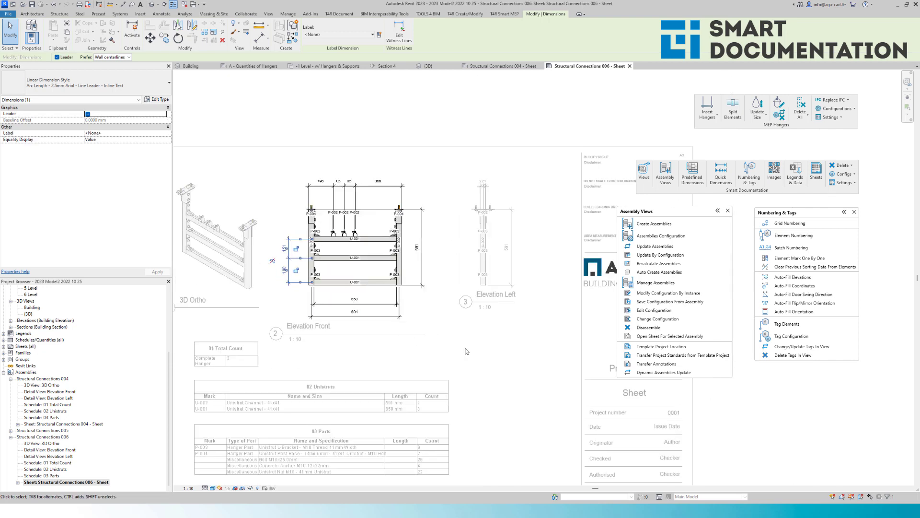
left_click(510, 341)
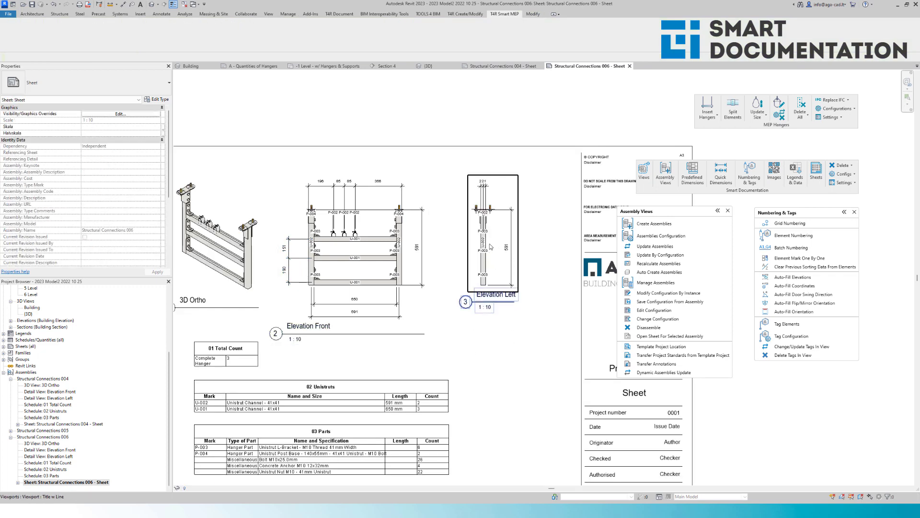
- Review the 01 Total Count, 02 Unistruts and 03 Parts schedules on the Structural Connections 006 sheet
scroll(499, 235, "down", 3)
scroll(334, 369, "up", 4)
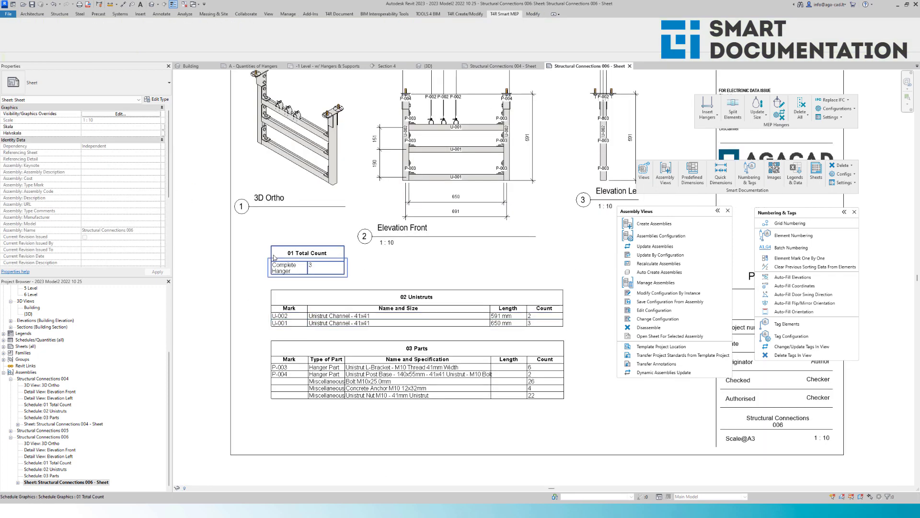
middle_click_drag(356, 273, 313, 274)
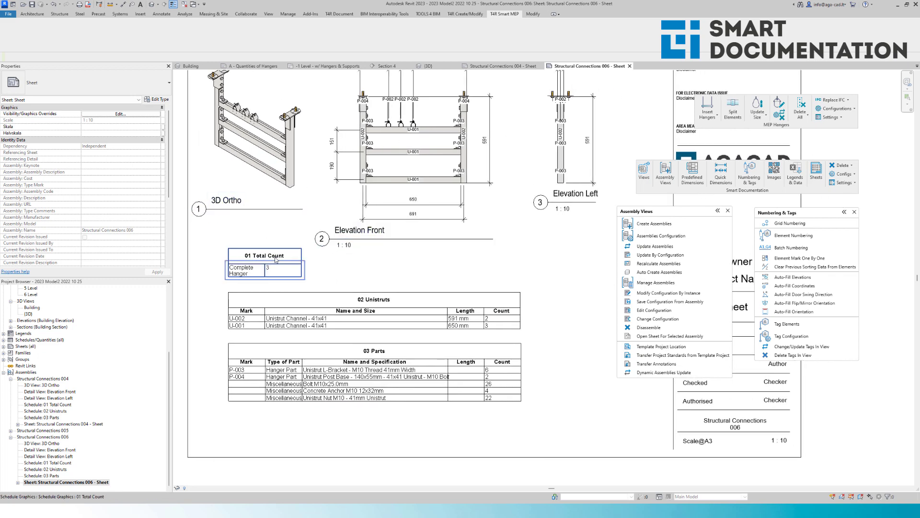
left_click(343, 316)
left_click(338, 378)
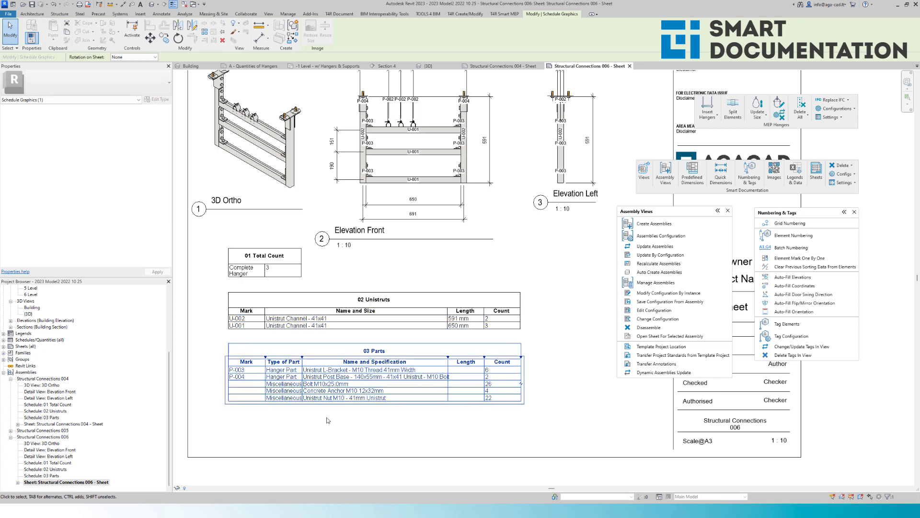
left_click(328, 419)
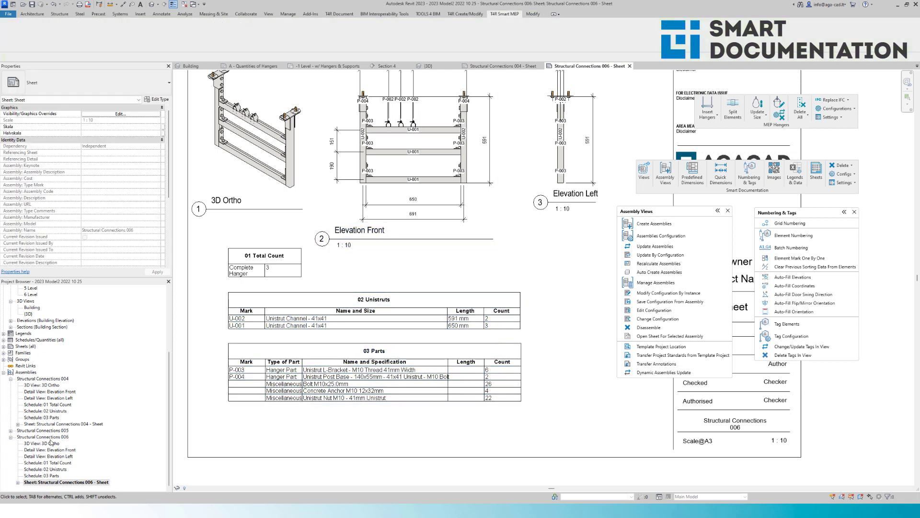
- Open the Structural Connections 005 sheet and examine its Elevation Left view and overall layout
left_click(11, 431)
double_click(58, 476)
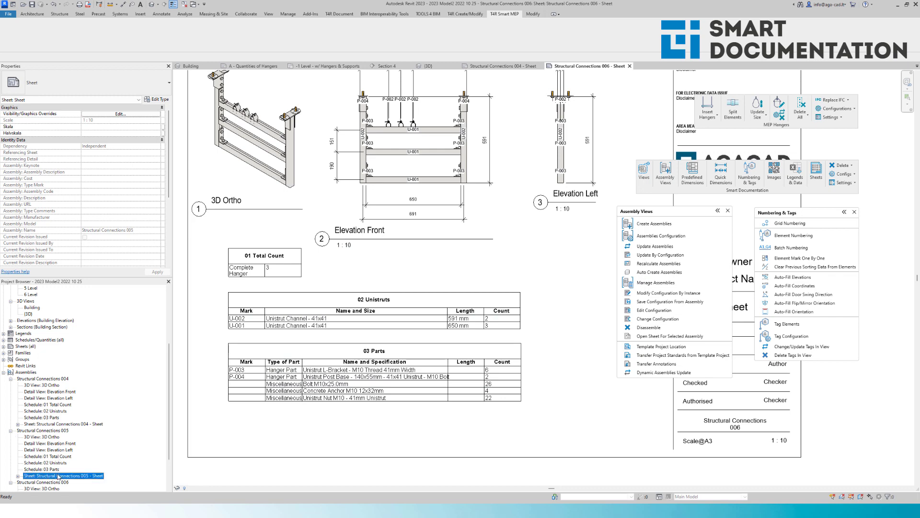
middle_click_drag(393, 279, 330, 280)
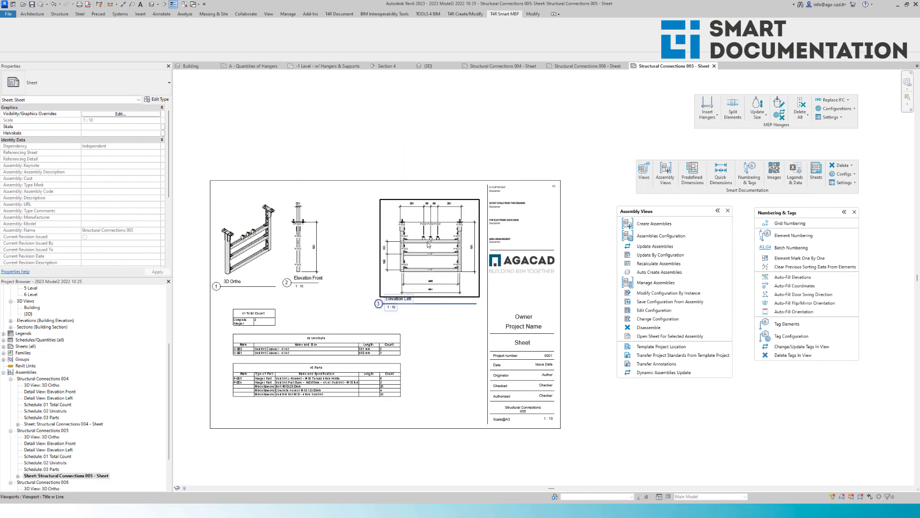
scroll(439, 236, "up", 5)
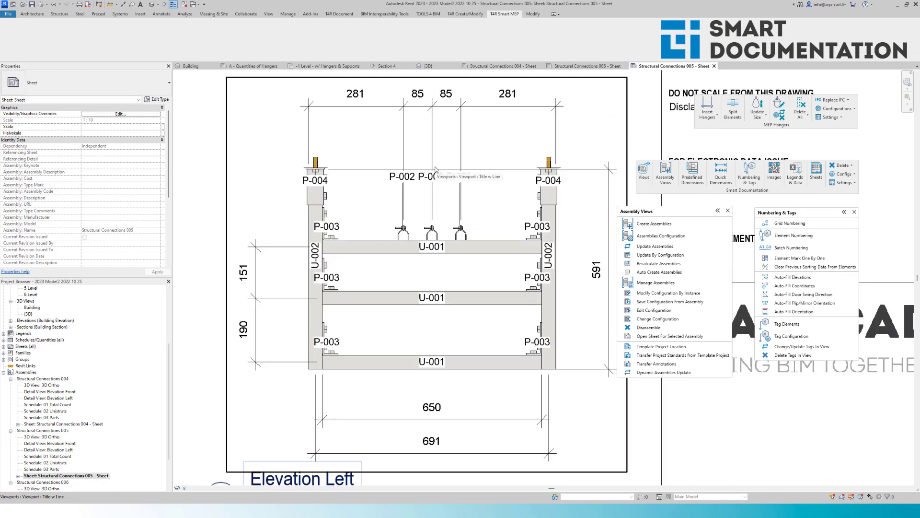
scroll(435, 168, "down", 5)
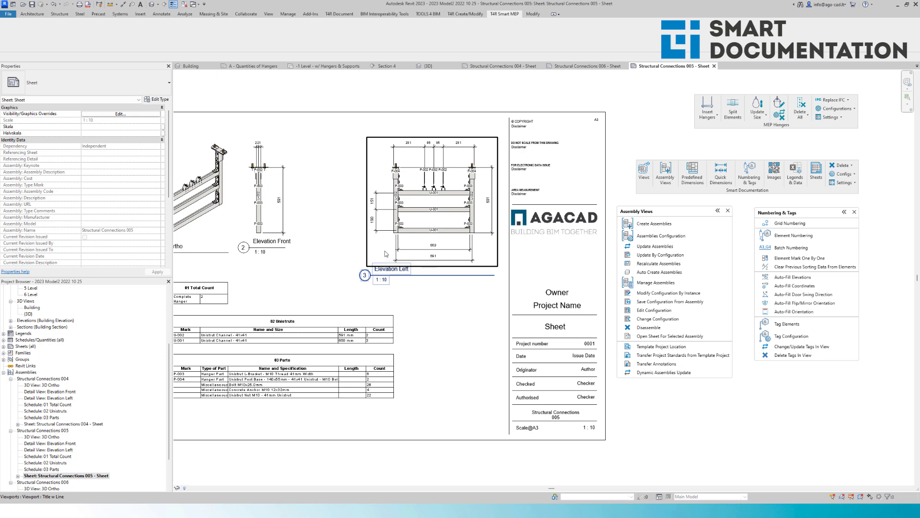
scroll(228, 303, "down", 1)
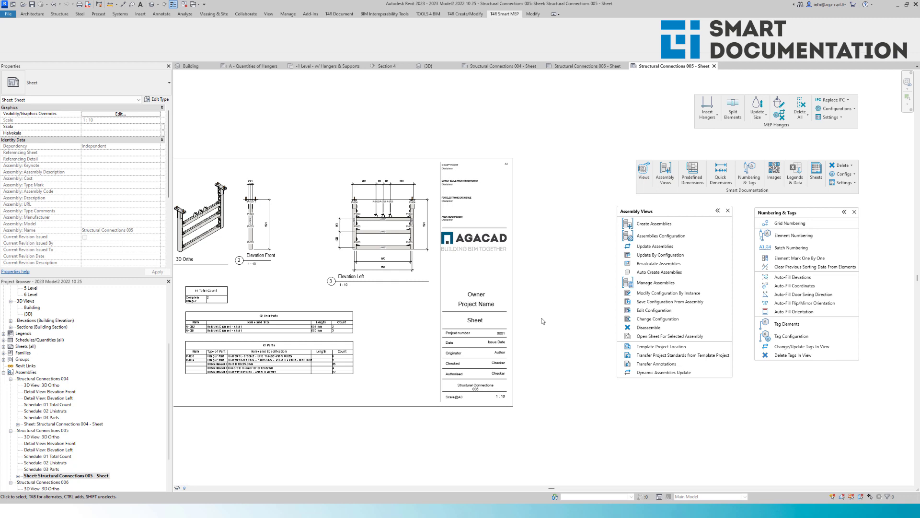
- Close the inactive views, keeping the Structural Connections 005 sheet open
left_click(185, 4)
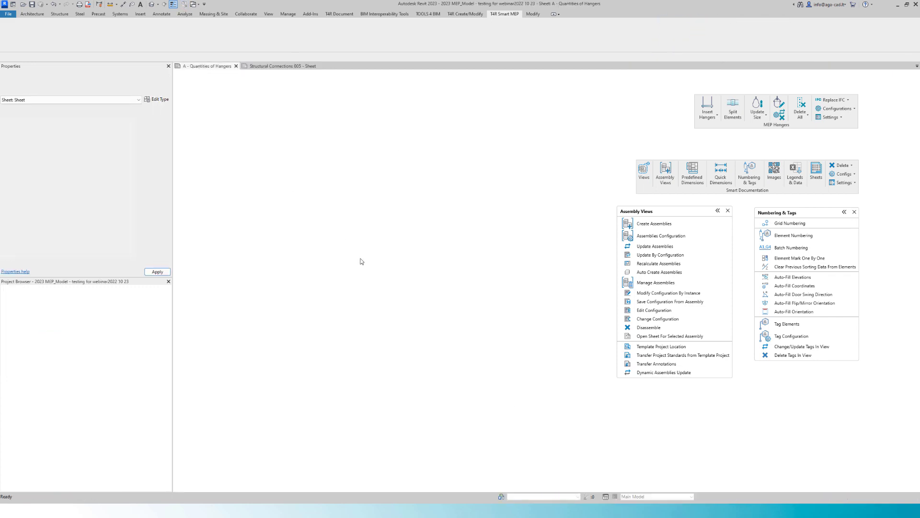
- Open the Roof - Ventilation - w/ Hangers & Supports floor plan and bring the ductwork into view
left_click(506, 283)
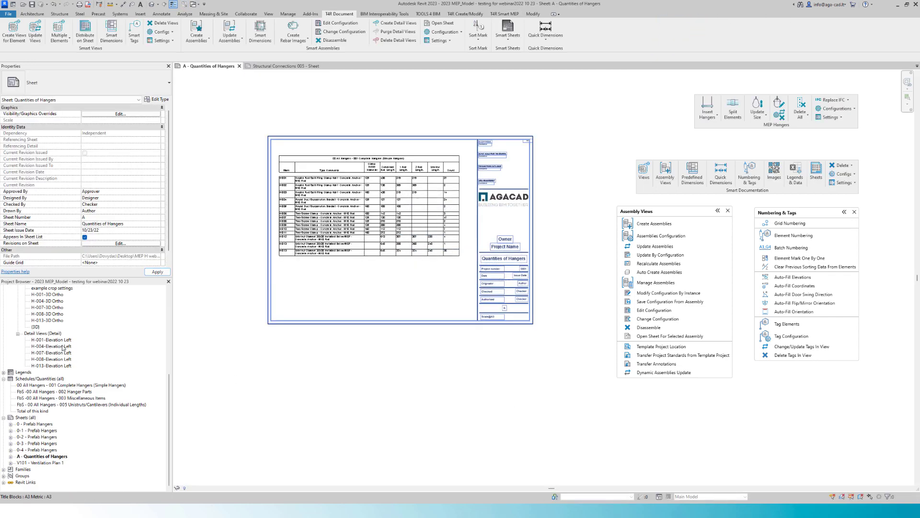
scroll(67, 381, "up", 7)
double_click(67, 379)
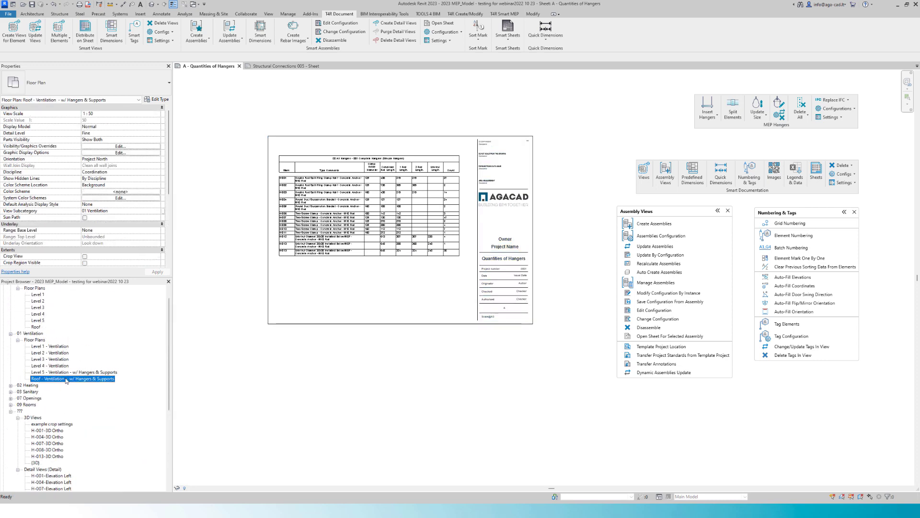
middle_click_drag(331, 323, 280, 324)
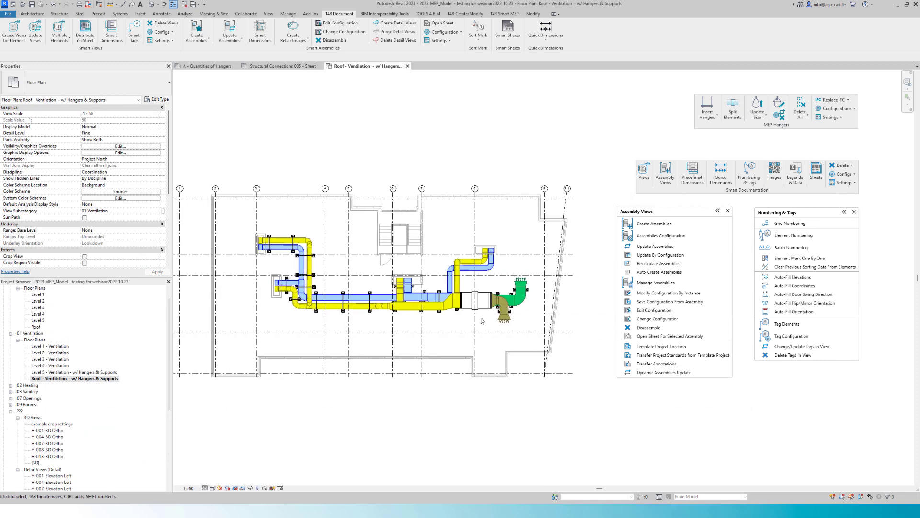
- Try a section-boxed 3D view around the selected roof ducts and supports, and return to the roof ventilation plan
left_click(475, 300)
left_click(365, 339)
left_click_drag(407, 332, 284, 233)
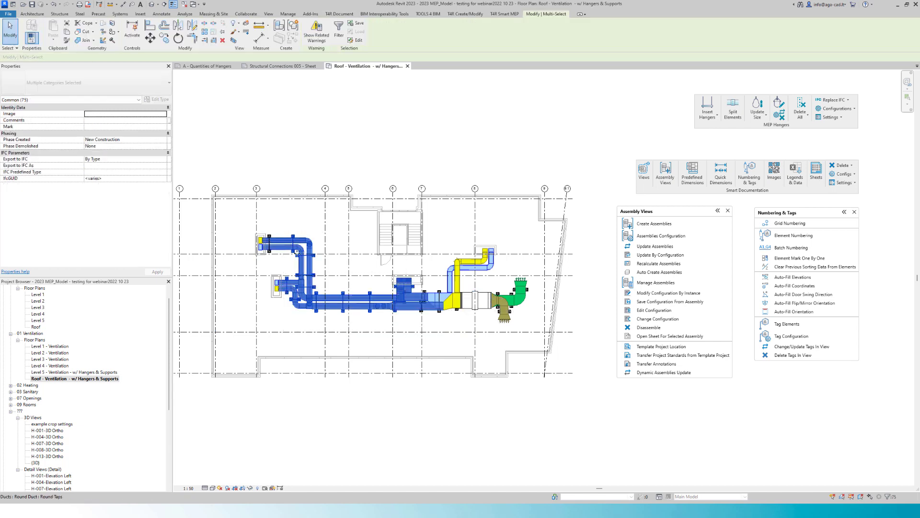
scroll(507, 315, "up", 4)
left_click_drag(472, 243, 448, 190, "ctrl")
scroll(512, 270, "down", 2)
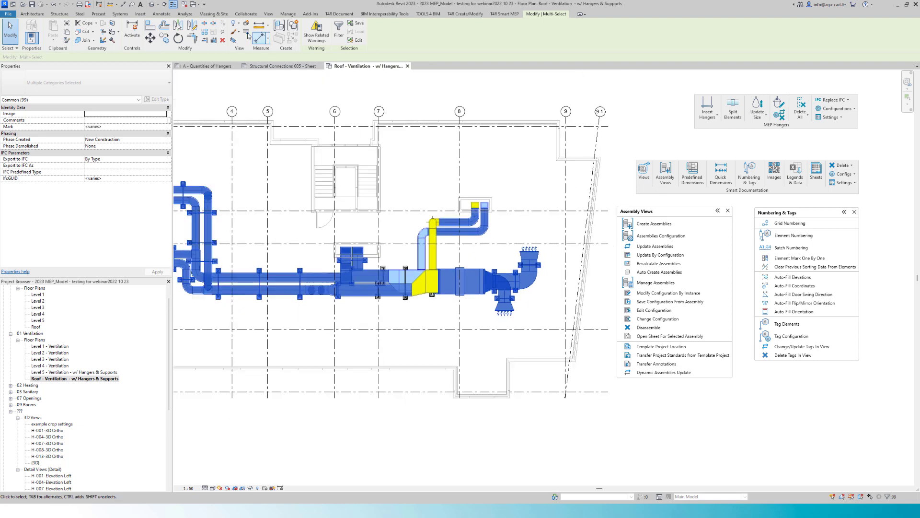
left_click(234, 42)
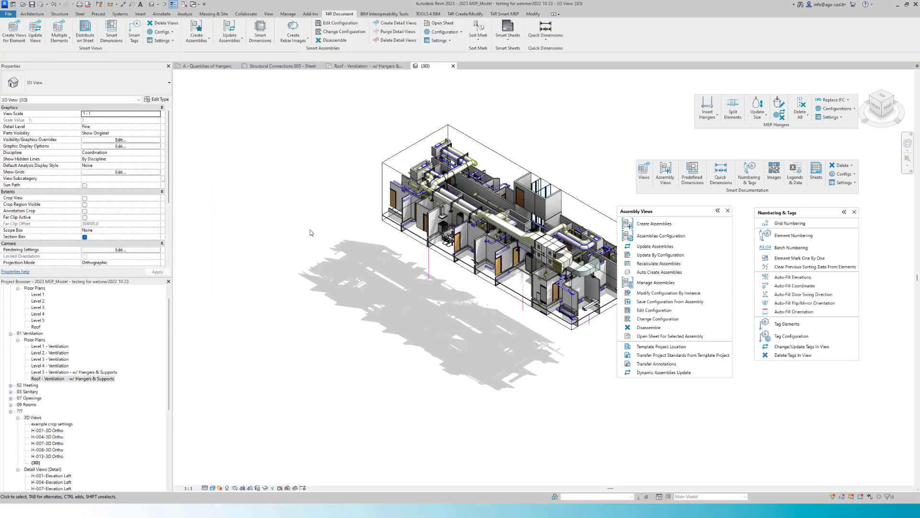
left_click(359, 66)
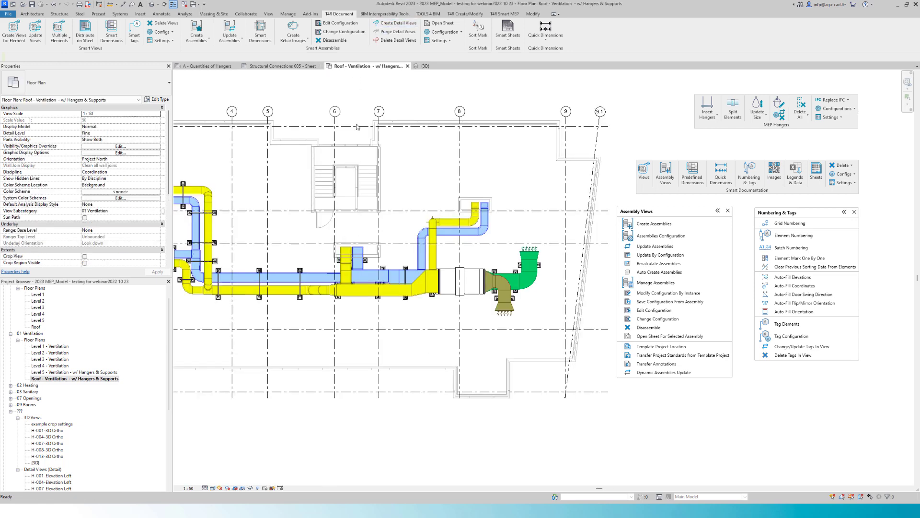
- Reselect the roof ducts, supports and air handling unit in the plan and open a section-boxed 3D view around them
middle_click_drag(280, 345, 372, 341)
left_click_drag(386, 324, 260, 143)
middle_click_drag(426, 248, 304, 226)
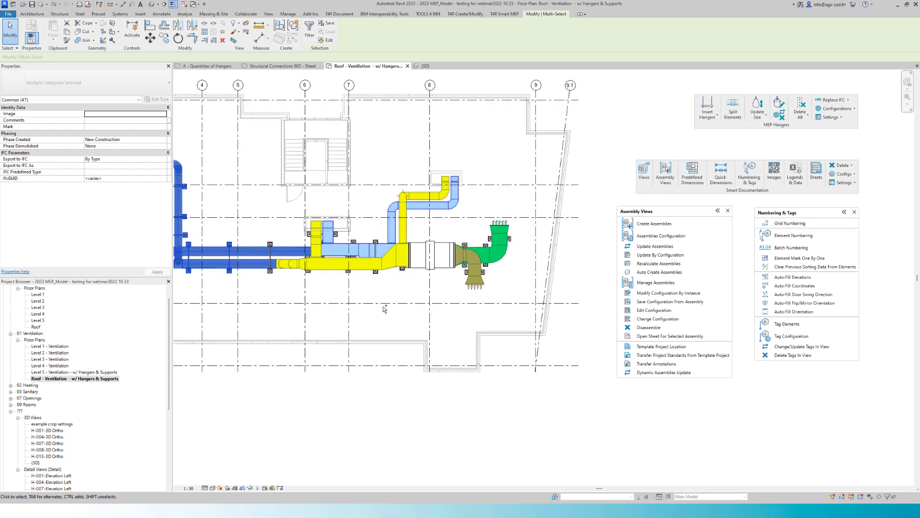
left_click_drag(304, 223, 304, 222, "ctrl")
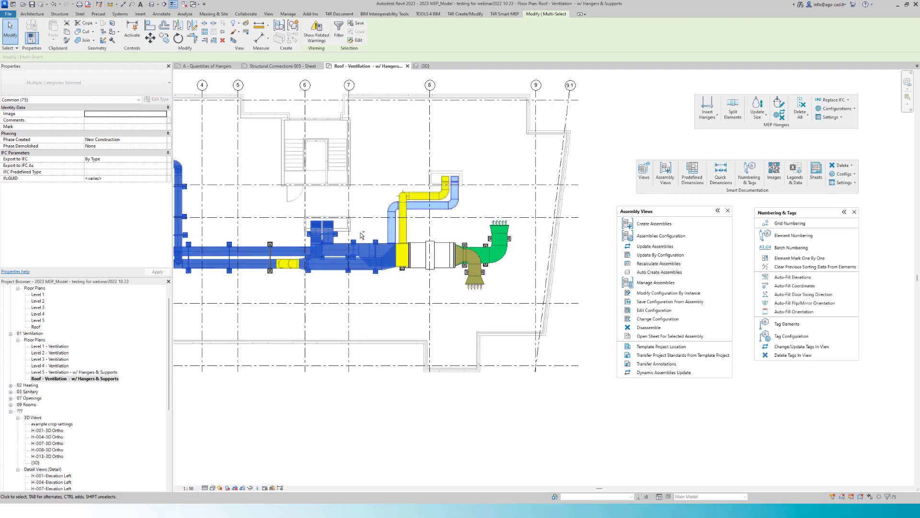
left_click_drag(360, 232, 310, 215, "ctrl")
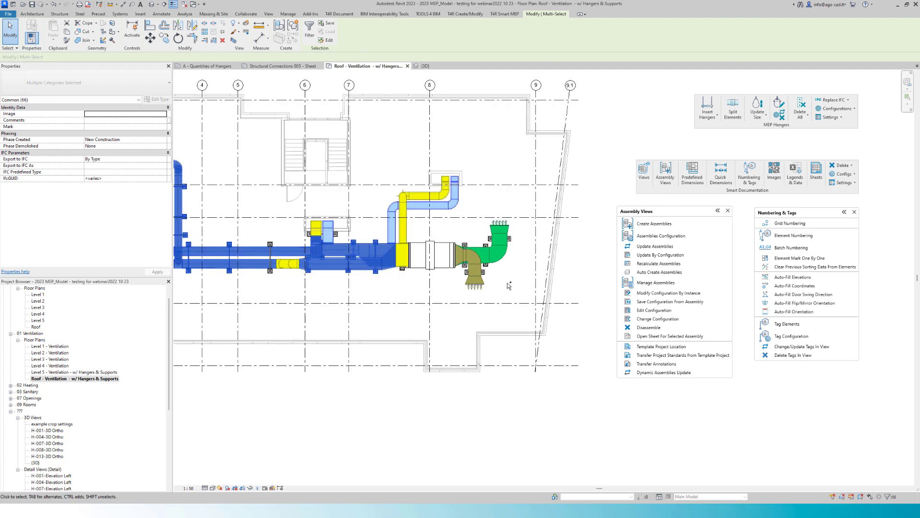
left_click_drag(509, 286, 398, 182, "ctrl")
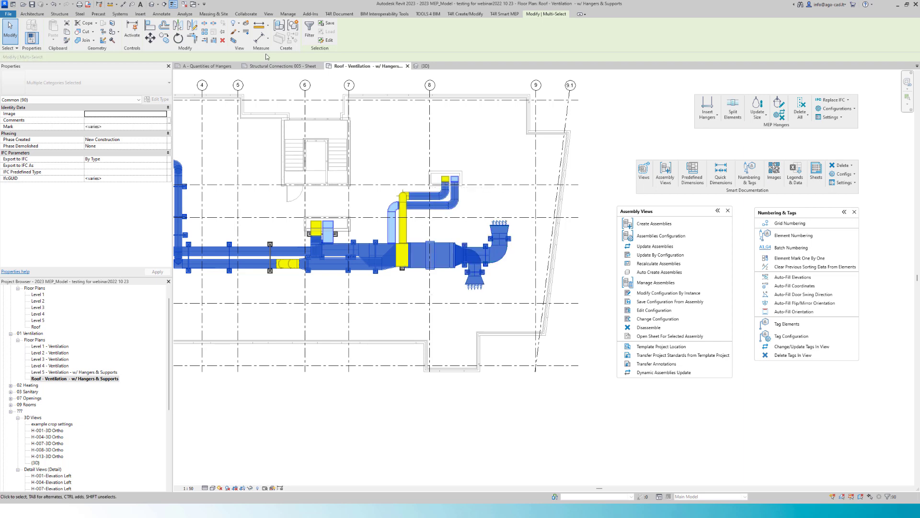
left_click(234, 40)
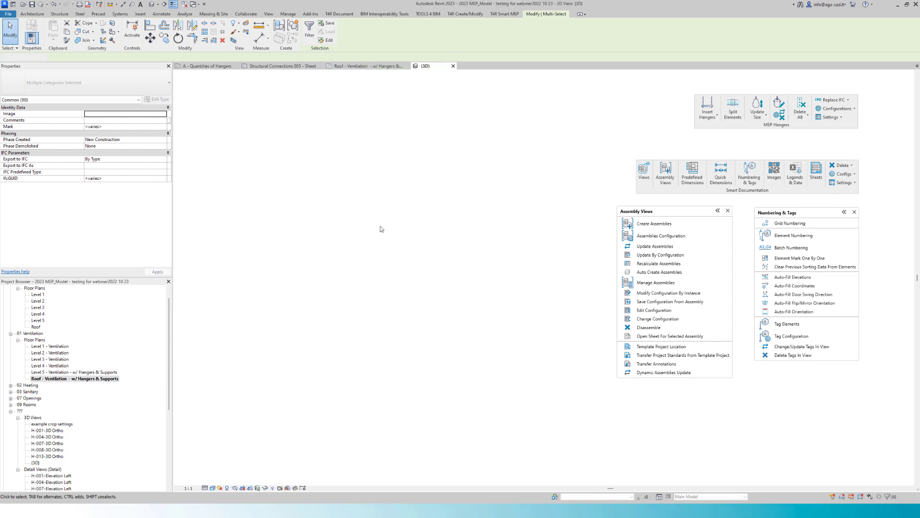
key("Escape")
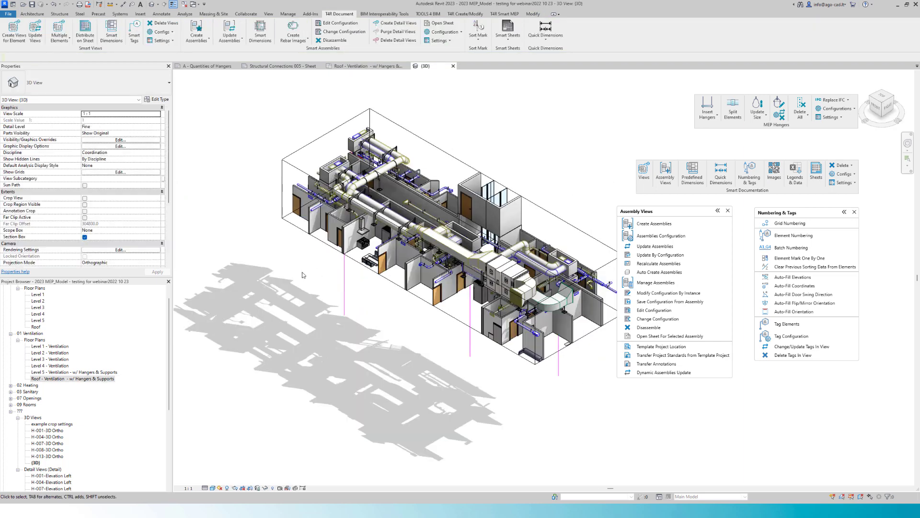
- Disable the Roofs filter in the 3D view's visibility and graphic overrides
key("v")
key("g")
left_click(241, 123)
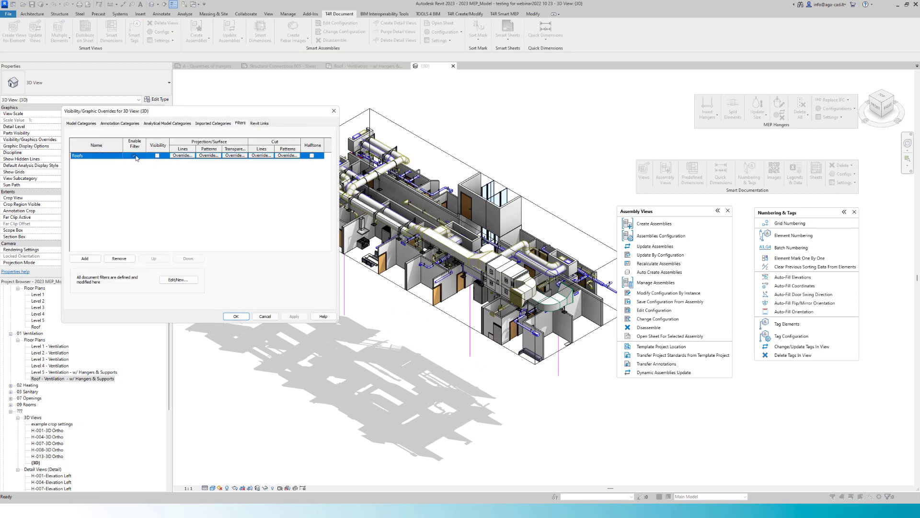
left_click(236, 316)
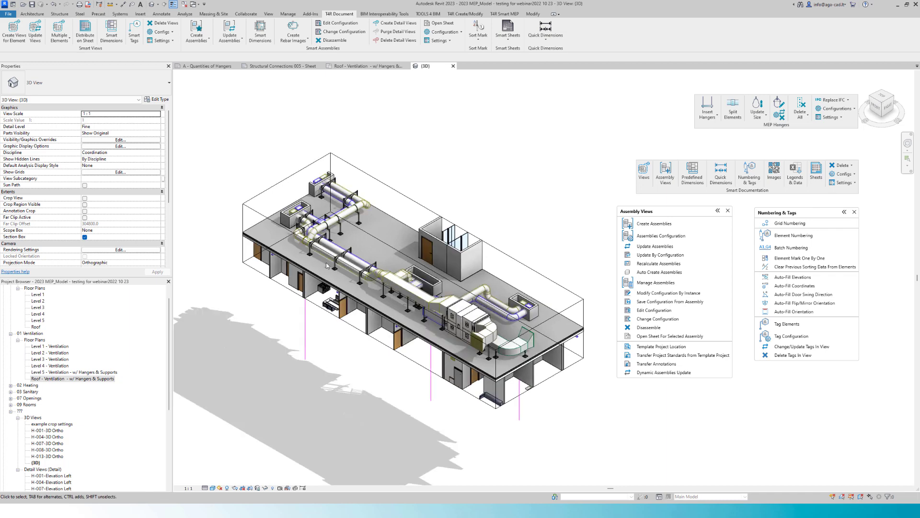
- Examine the supports along the rooftop ducts and the H-frame and U-frame supports under the ducts beside the air handling unit
scroll(326, 263, "up", 5)
scroll(332, 217, "up", 2)
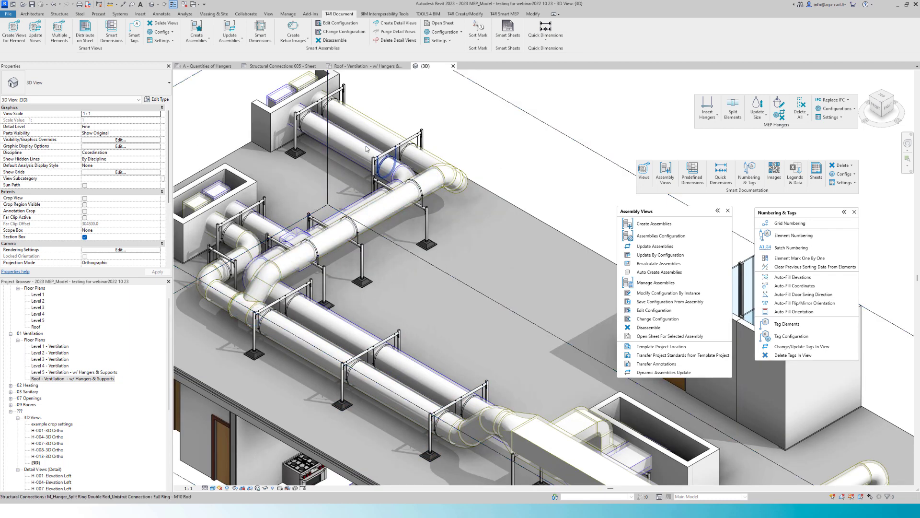
scroll(296, 172, "down", 4)
middle_click_drag(398, 275, 271, 205)
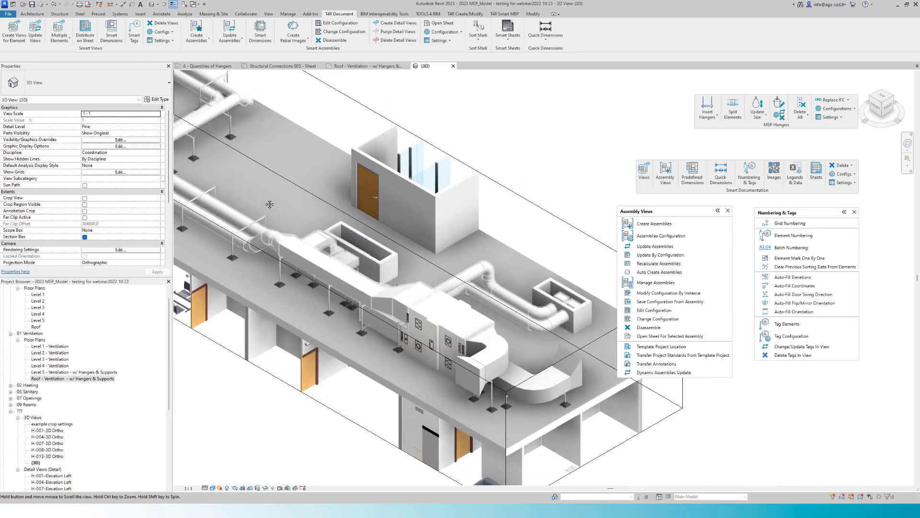
middle_click_drag(458, 346, 429, 333)
scroll(456, 373, "up", 3)
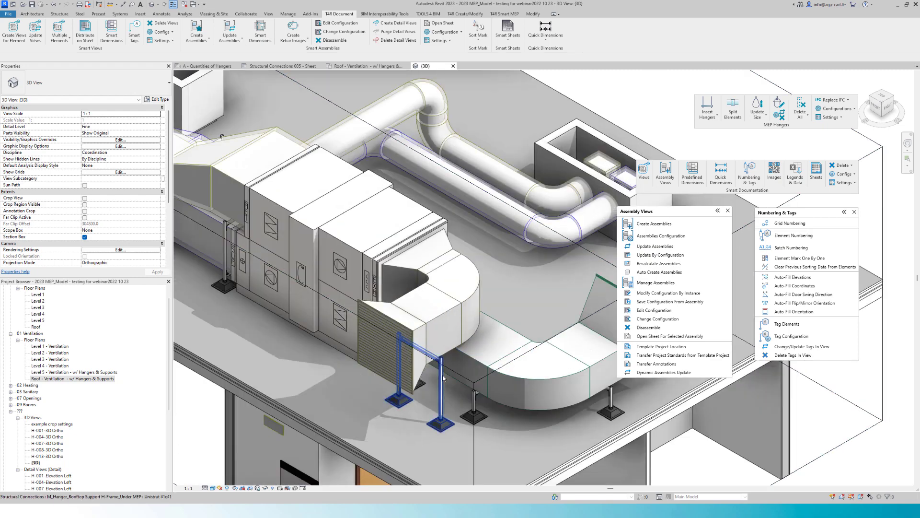
left_click(442, 375)
middle_click_drag(442, 375, 345, 392, "shift")
scroll(345, 395, "up", 3)
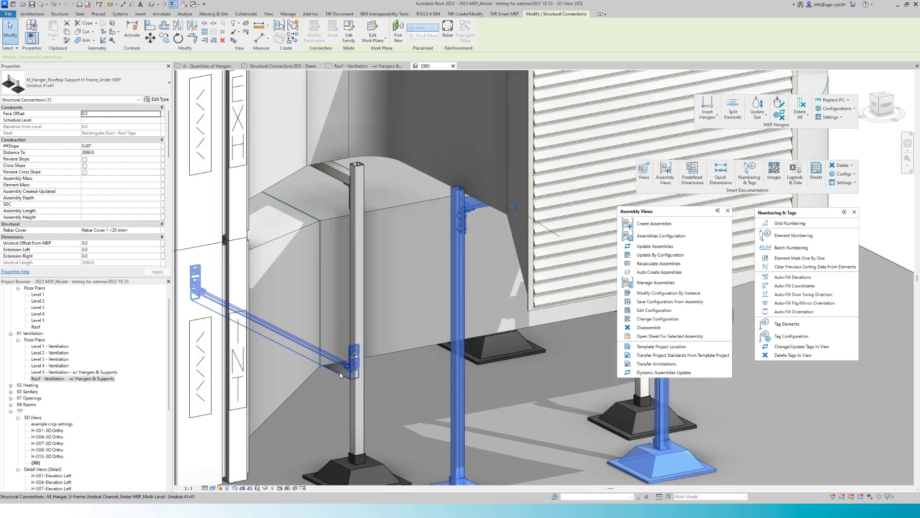
scroll(341, 376, "down", 4)
key("Escape")
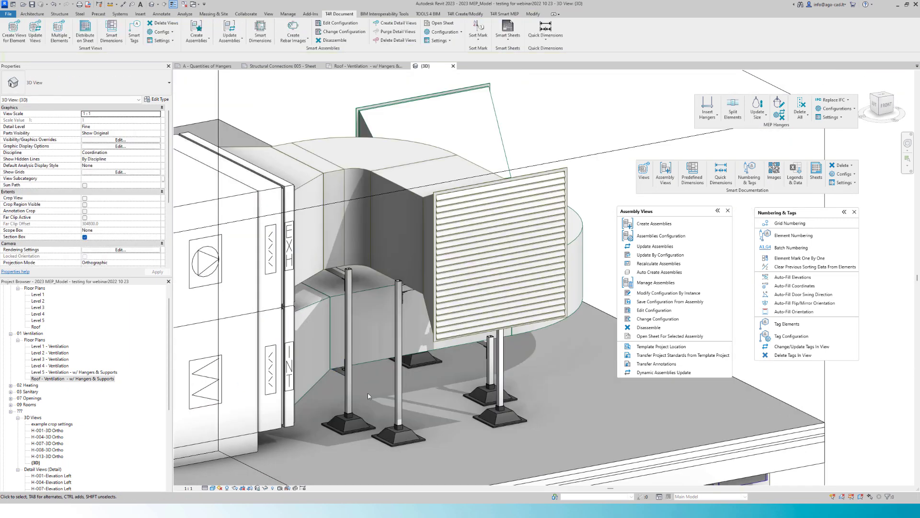
- Temporarily hide the section box in the 3D view, showing the round ducts behind the air handling unit
scroll(378, 371, "down", 5)
middle_click_drag(378, 371, 311, 288, "shift")
left_click(381, 278)
left_click(240, 253)
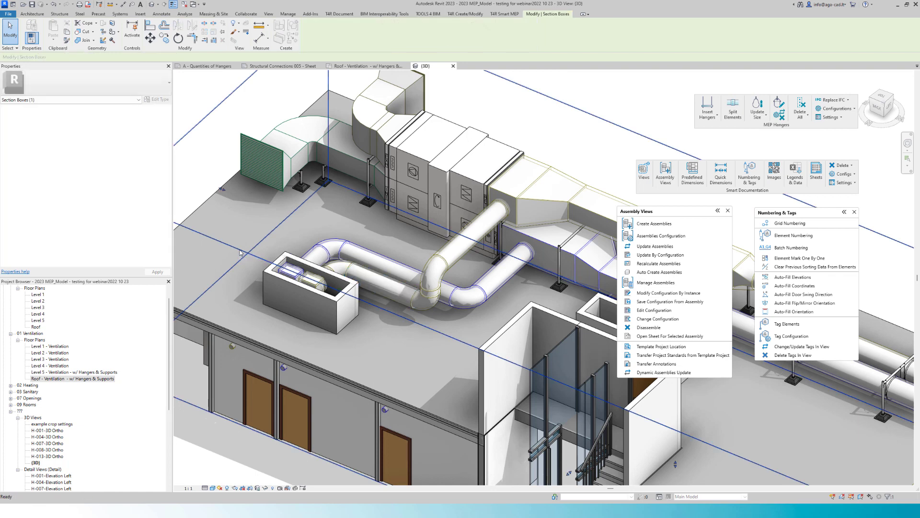
key("h")
key("h")
- Start inserting hangers on the two 400 mm round ducts with the M_Ducts - Roof (Search Bottom) - Frame + Hanger - Max Spacing configuration
scroll(467, 333, "up", 3)
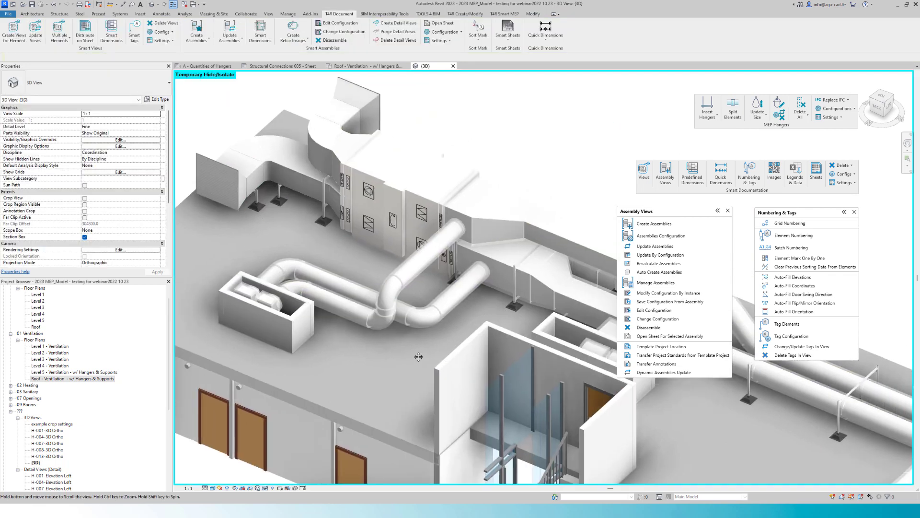
middle_click_drag(428, 348, 416, 358)
scroll(413, 358, "up", 2)
scroll(420, 341, "down", 2)
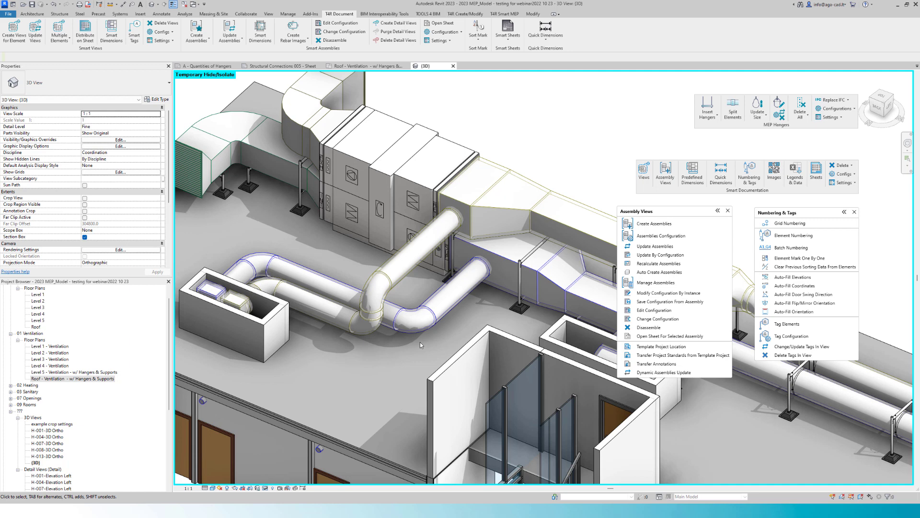
left_click(436, 309)
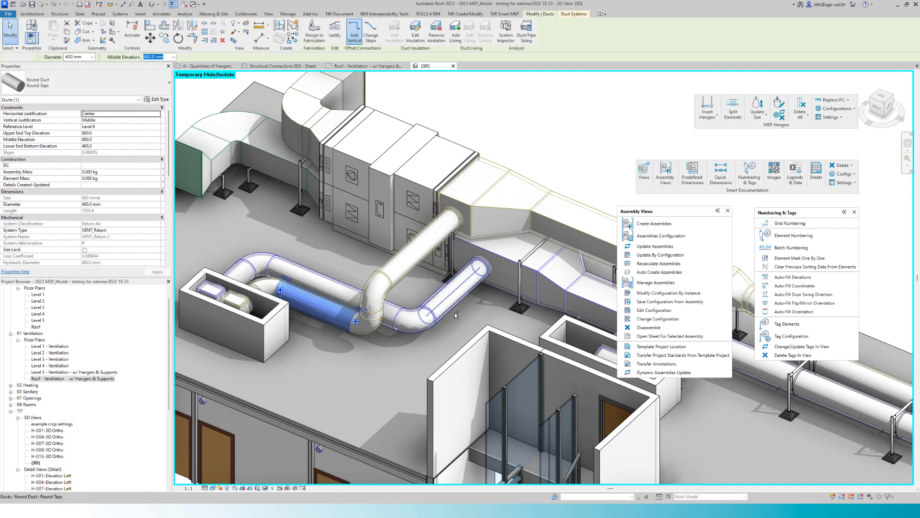
left_click(454, 313, "ctrl")
left_click(702, 107)
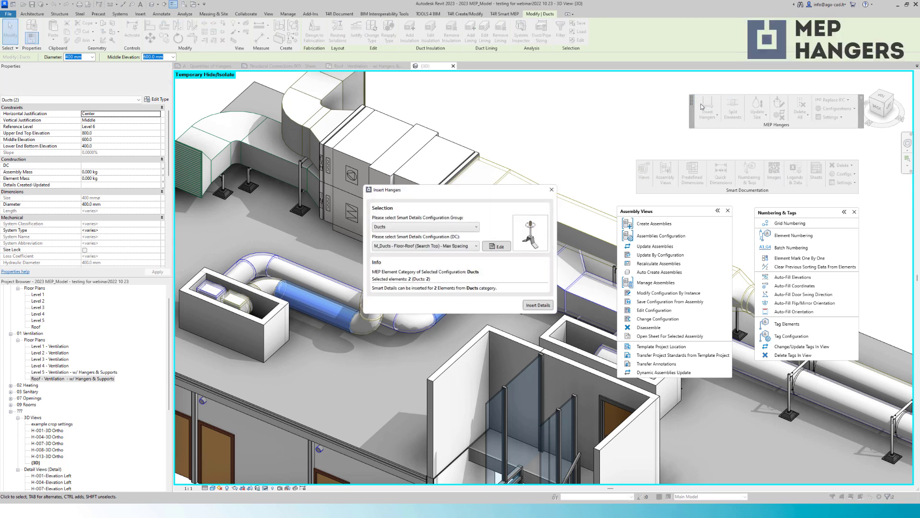
left_click(451, 246)
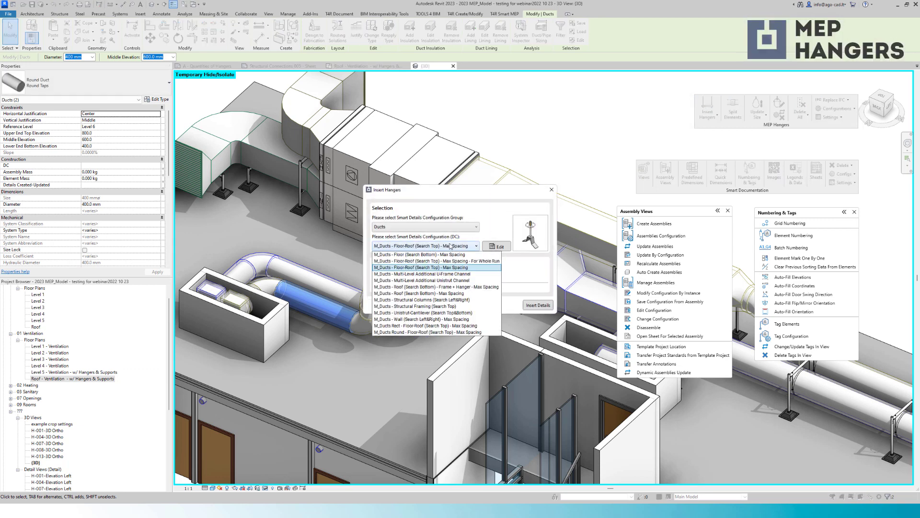
left_click(459, 286)
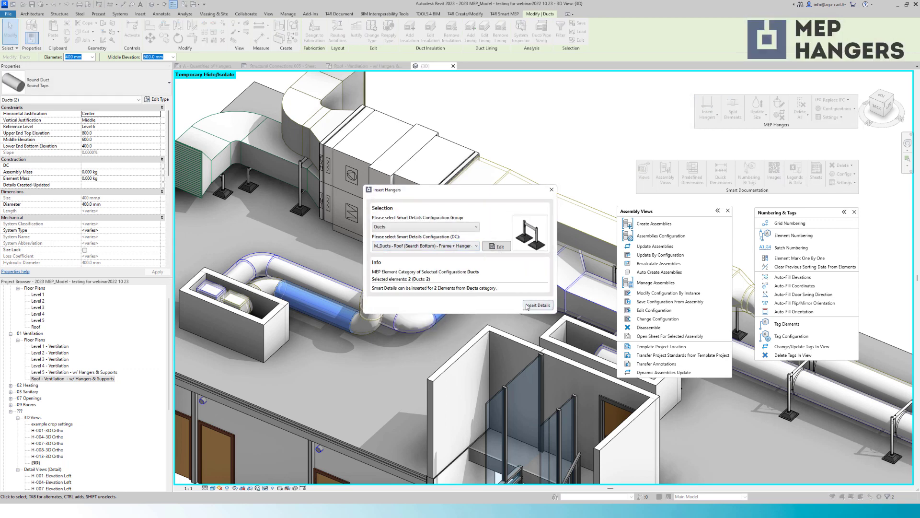
- Review Rule 1 and Rule 2 of the hanger configuration, save it, and insert the supports on the selected ducts
left_click(497, 247)
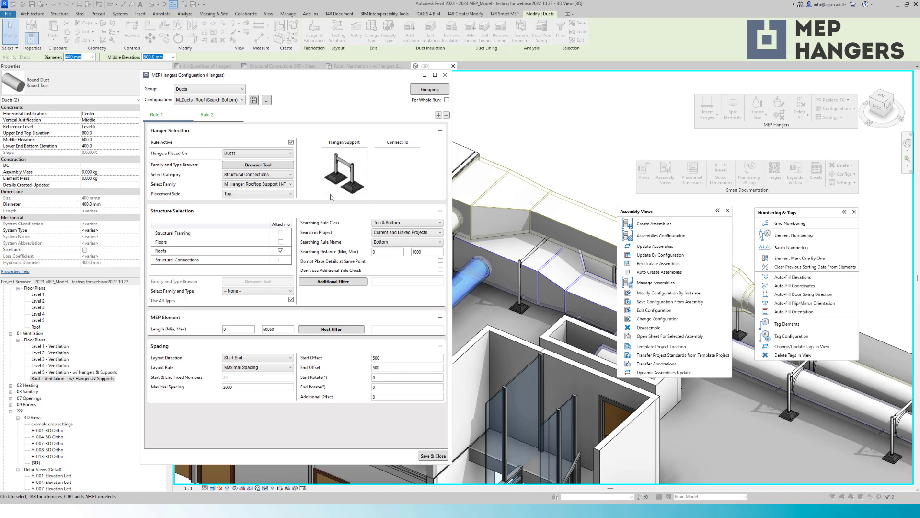
left_click(218, 116)
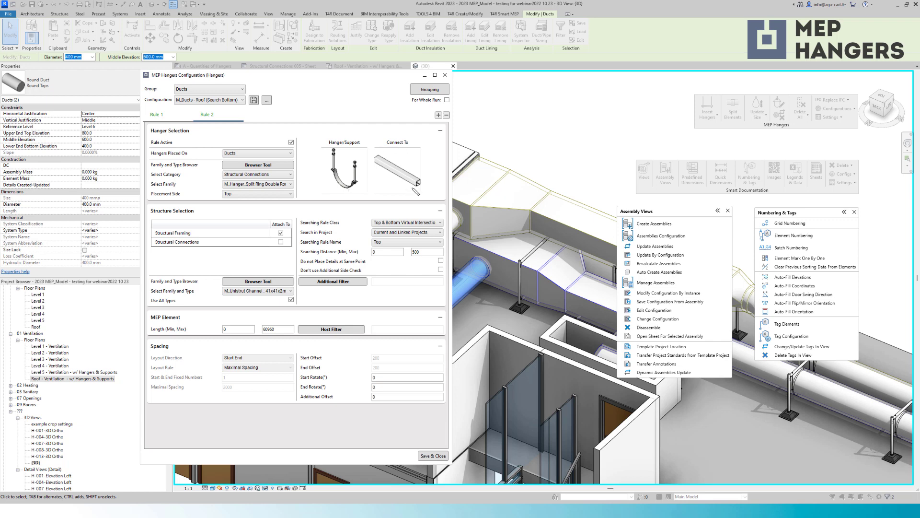
left_click(433, 456)
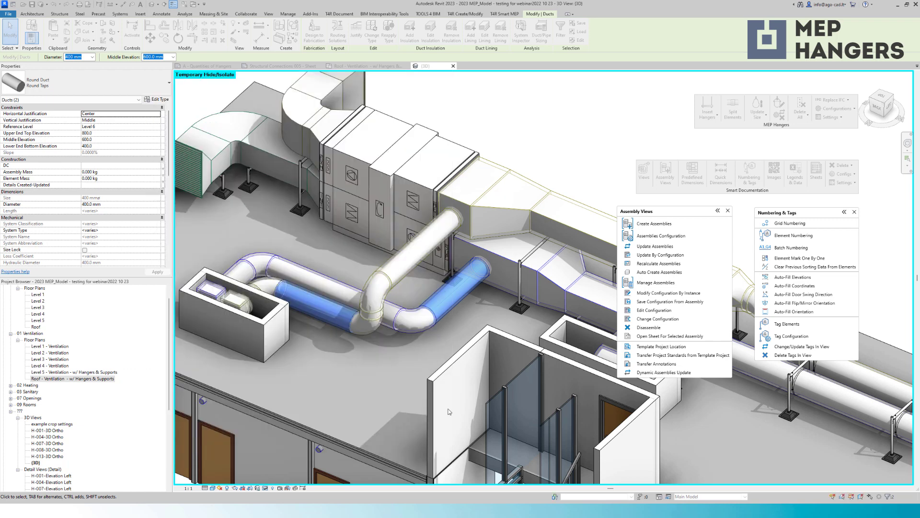
left_click(543, 310)
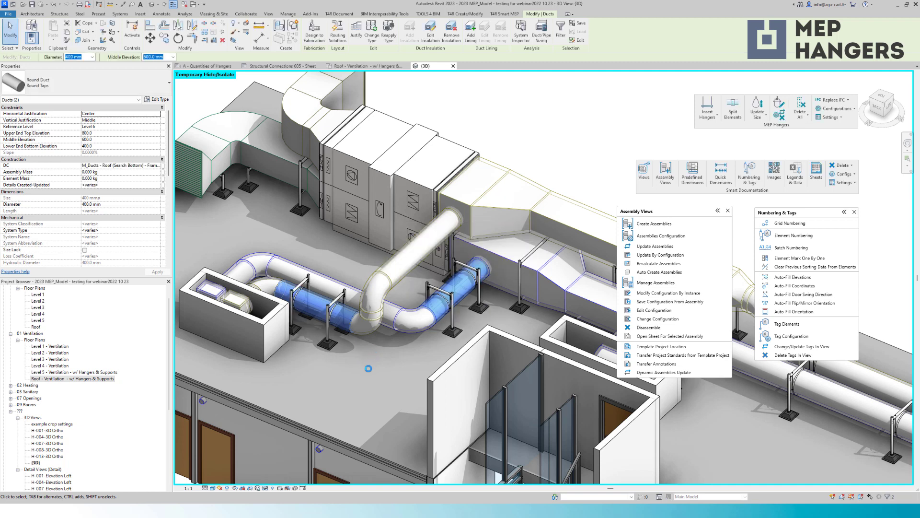
- Set Extension Left to 50 and Extension Right to 800 for the four H-frame supports on the lower round ducts
scroll(325, 336, "up", 4)
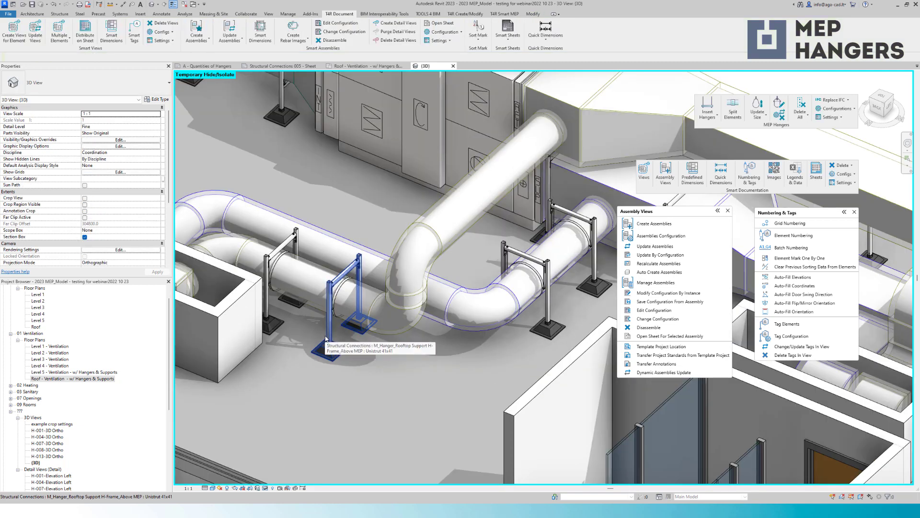
middle_click_drag(371, 342, 333, 357)
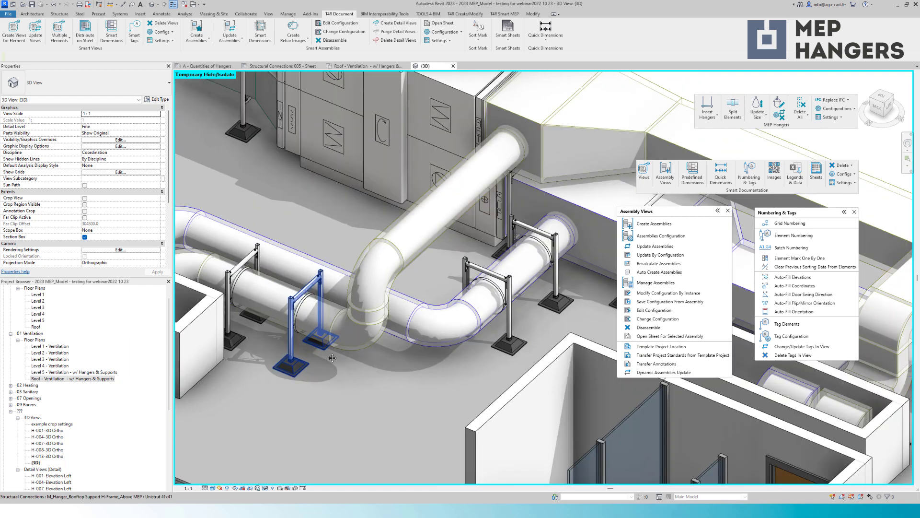
left_click(296, 372)
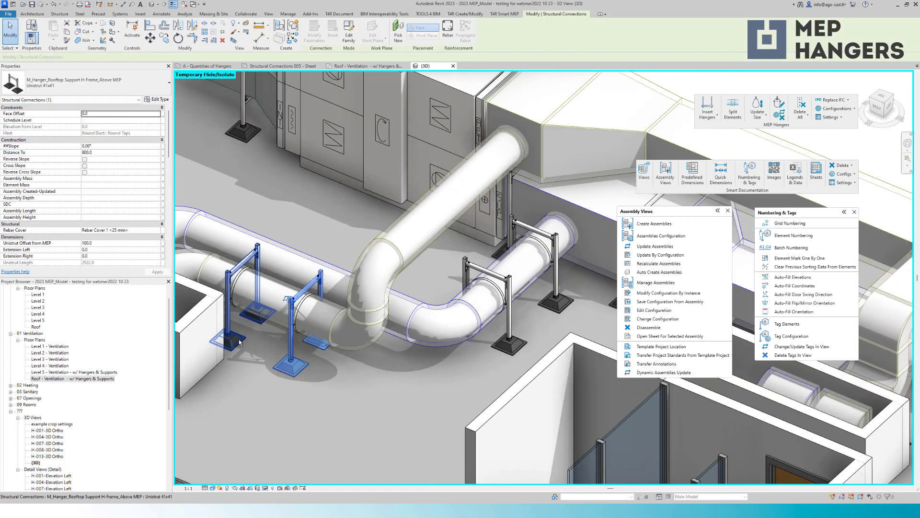
left_click(240, 341, "ctrl")
left_click(522, 346, "ctrl")
left_click(570, 304, "ctrl")
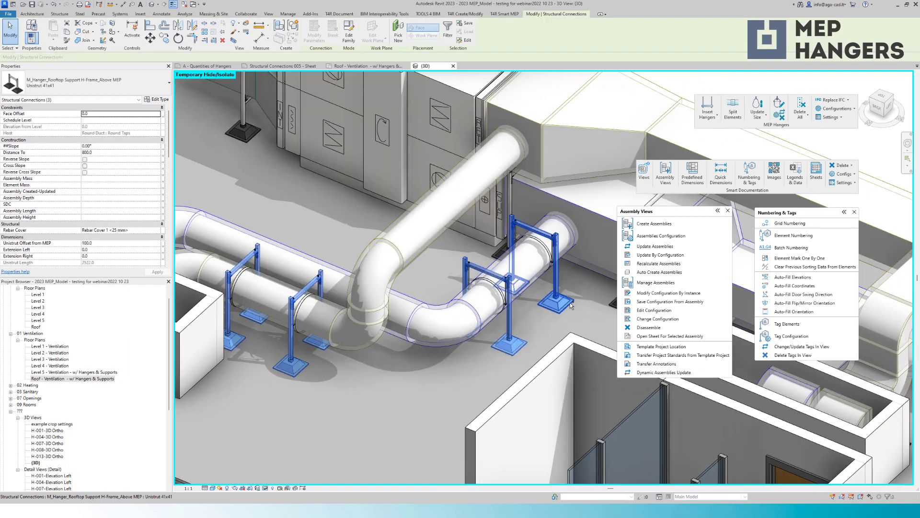
left_click(571, 304, "ctrl")
scroll(109, 228, "down", 2)
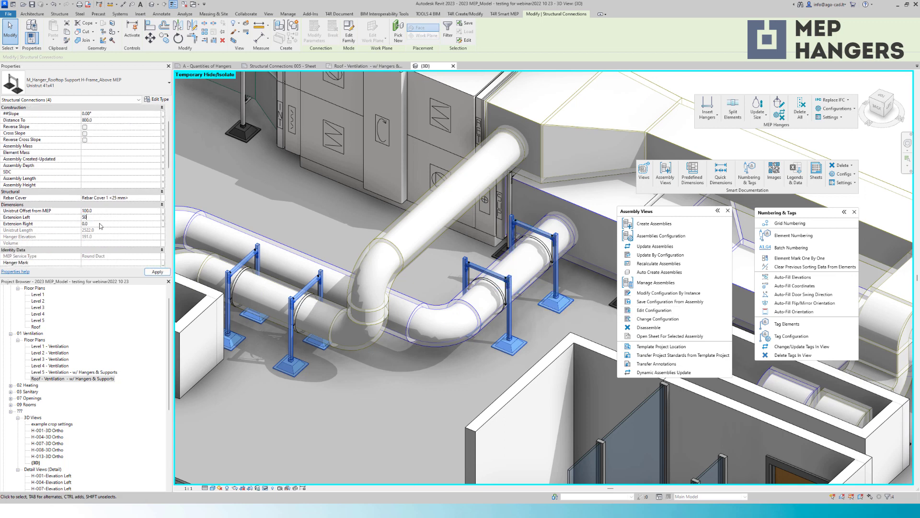
left_click(259, 197)
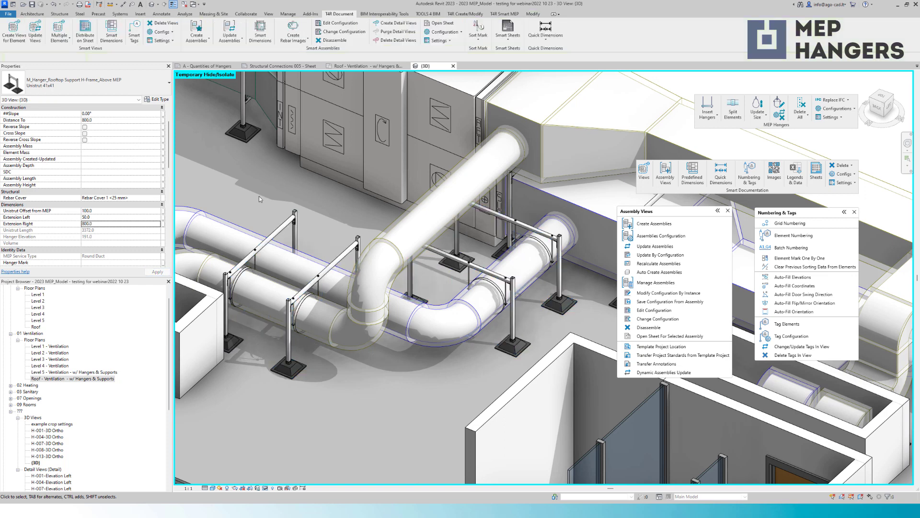
- Insert hangers on the raised return duct and the adjacent 400 mm round duct with the M_Ducts - Unistrut-Cantilever (Search Top&Bottom) configuration
scroll(259, 197, "down", 1)
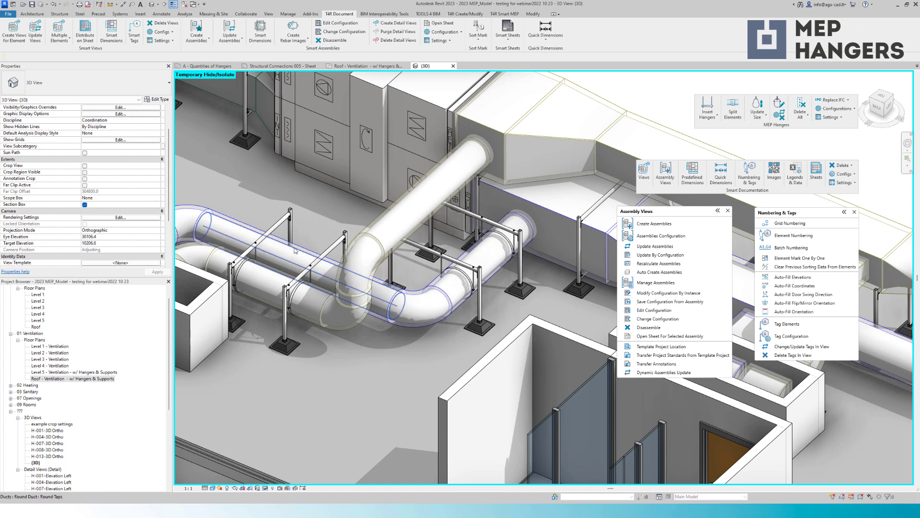
left_click(410, 283)
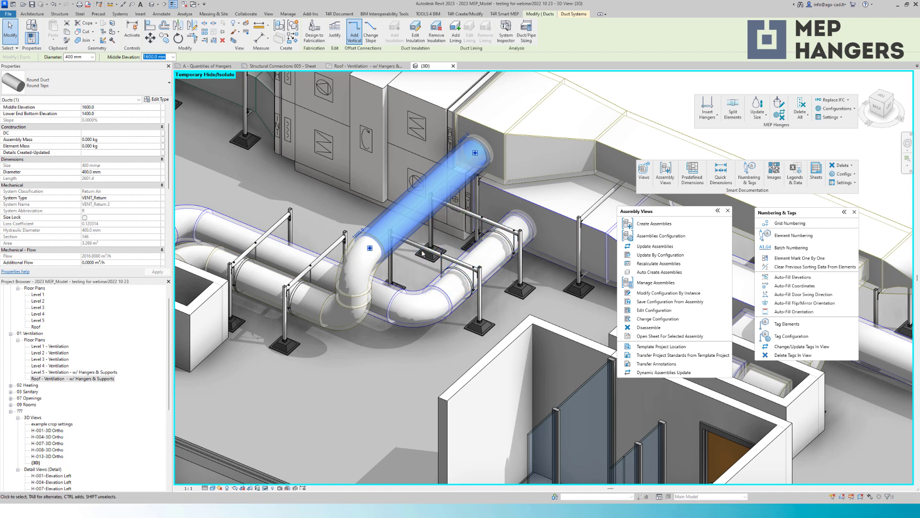
left_click(302, 281)
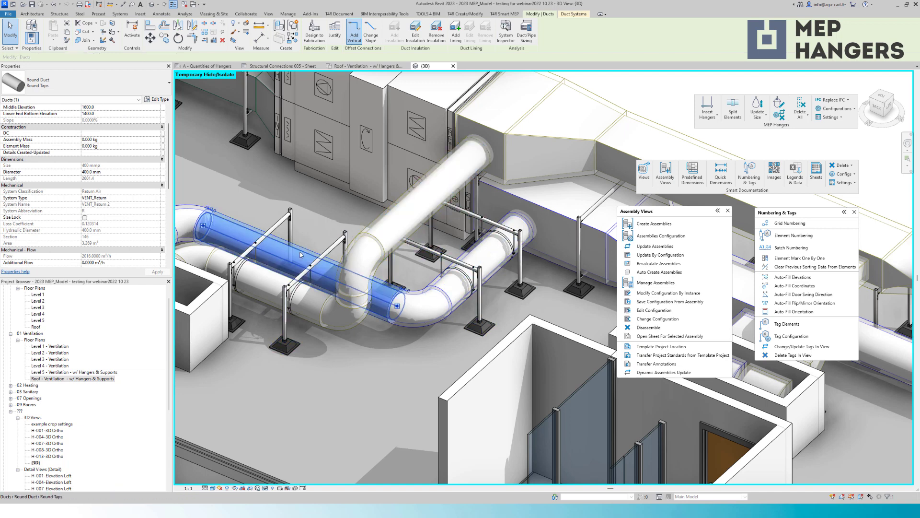
left_click(406, 241, "ctrl")
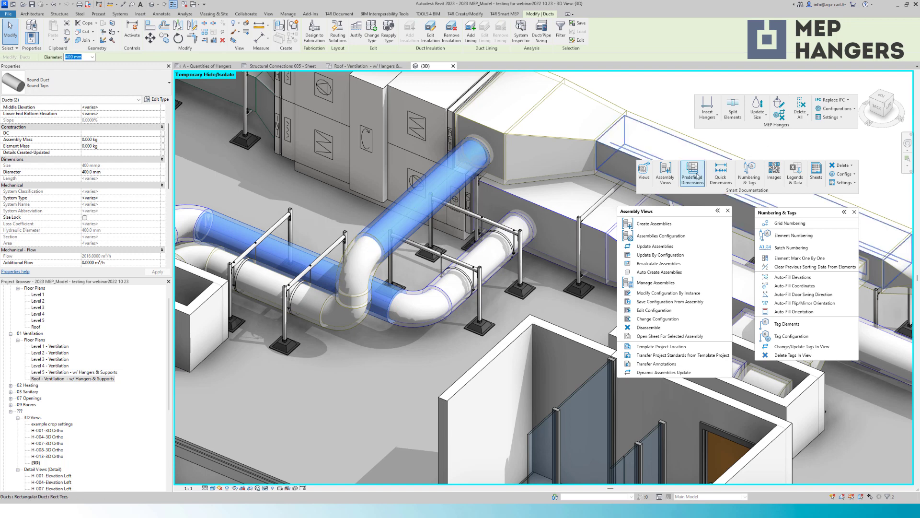
left_click(709, 107)
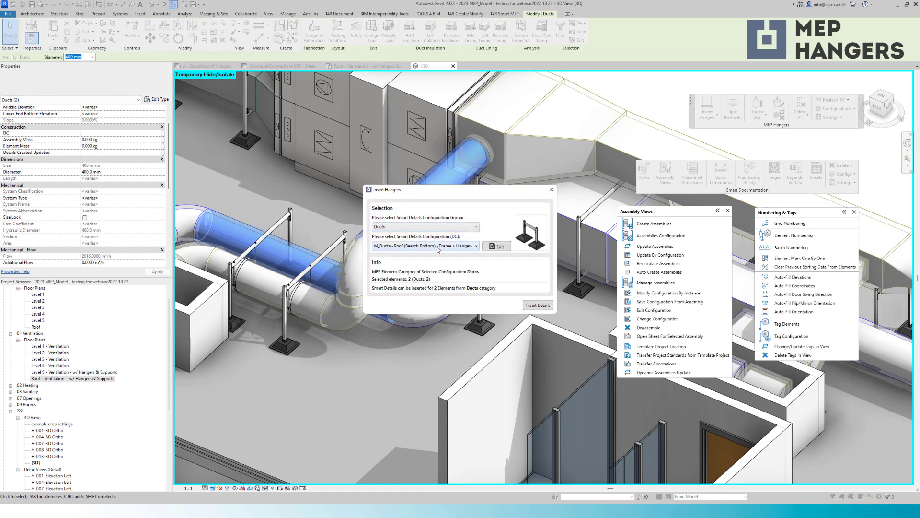
left_click(450, 245)
left_click(451, 312)
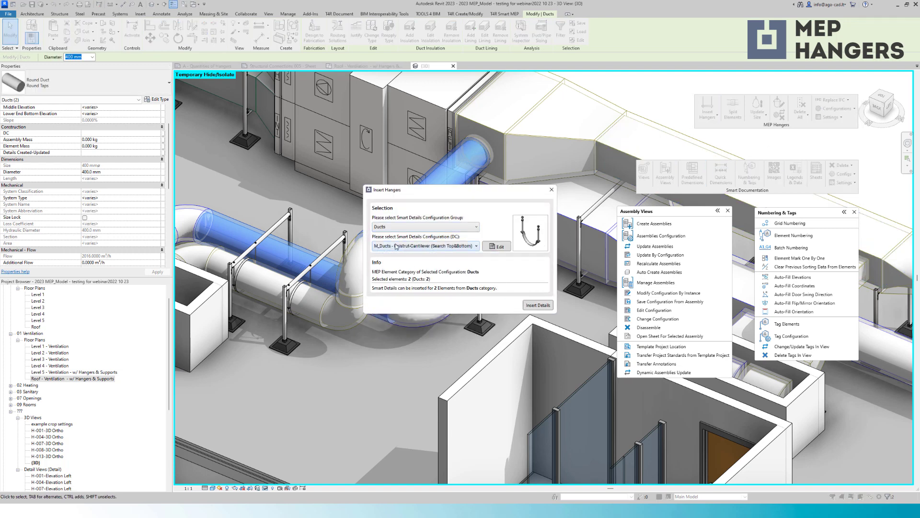
left_click(544, 308)
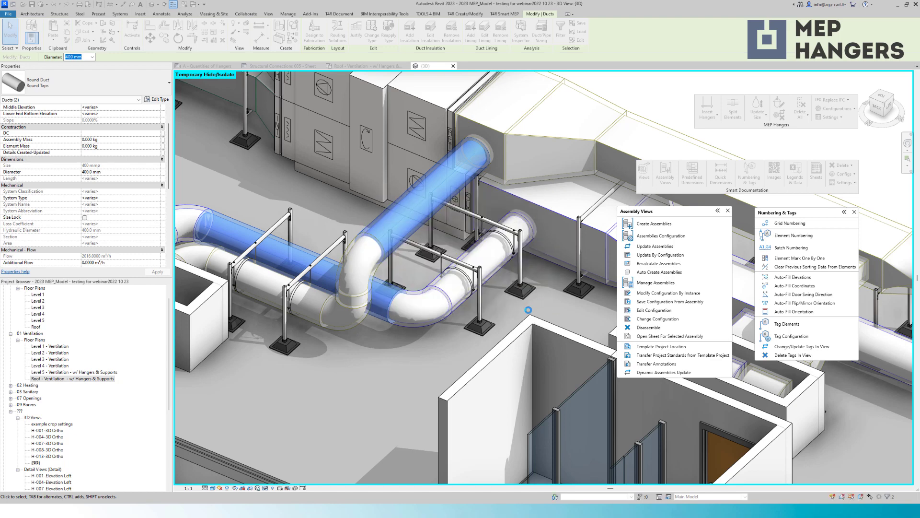
middle_click_drag(358, 368, 410, 329, "shift")
left_click(489, 322)
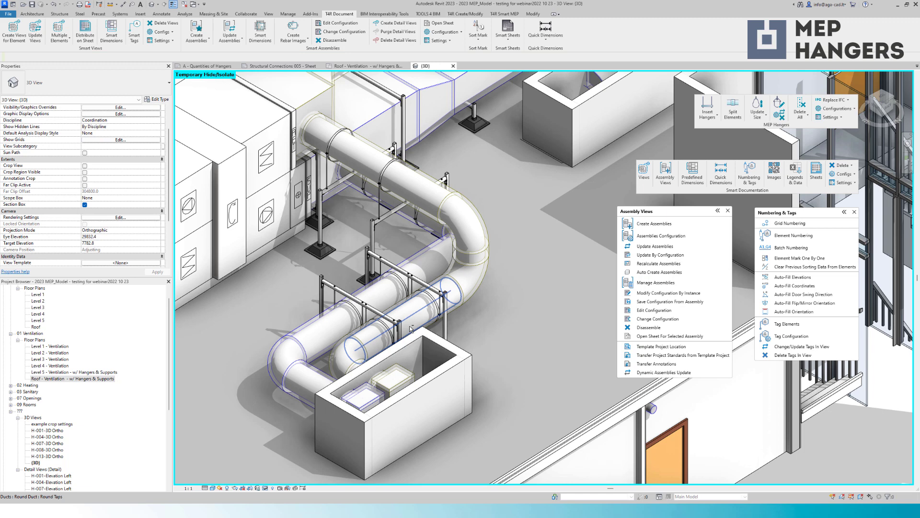
- In the Roof - Ventilation - w/ Hangers & Supports plan, create an assembly from each of the two combined supports above the air handling unit
left_click(368, 66)
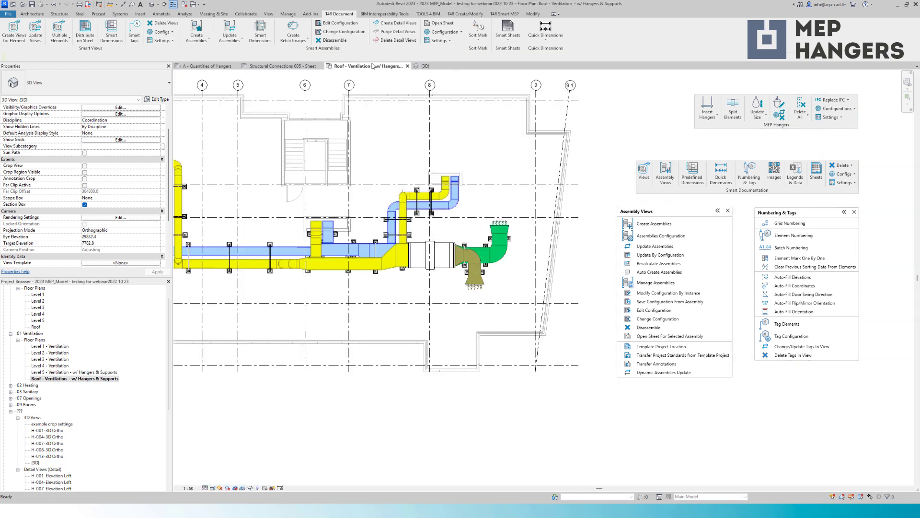
scroll(397, 228, "up", 5)
left_click(401, 219)
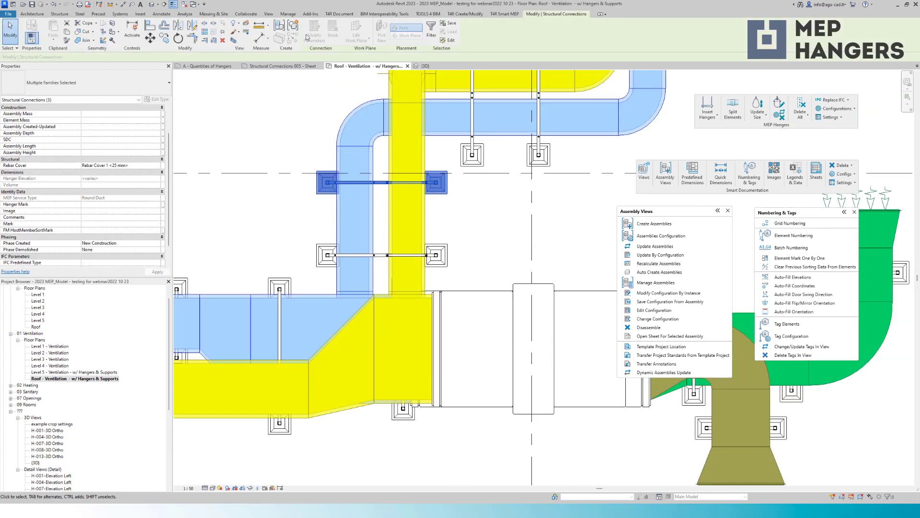
left_click(282, 29)
left_click(537, 263)
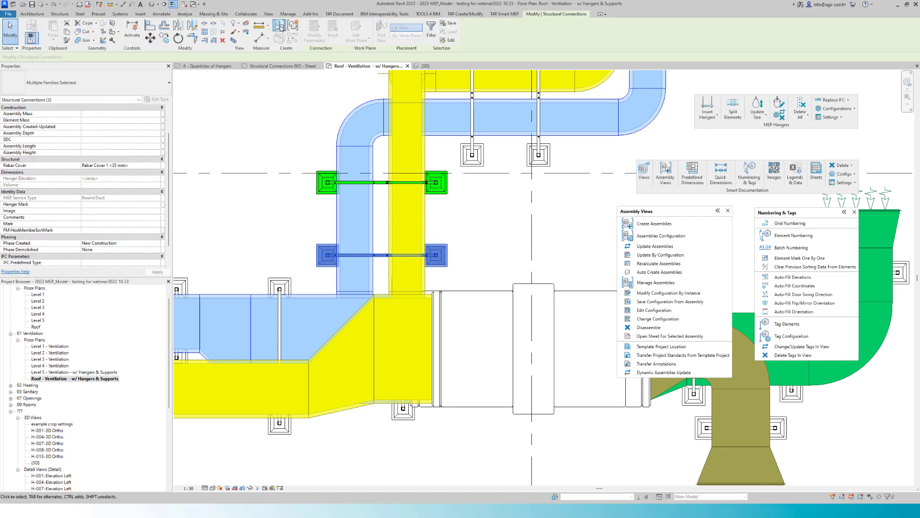
left_click(282, 29)
left_click(537, 264)
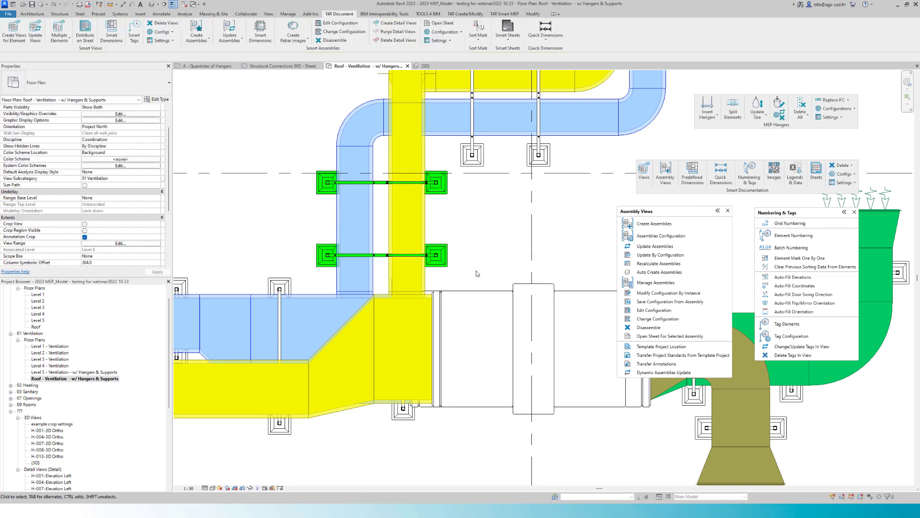
- Generate the assembly documentation for the two support assemblies with the 02 U-Frame shop drawing configuration and close the report
left_click_drag(477, 274, 314, 169)
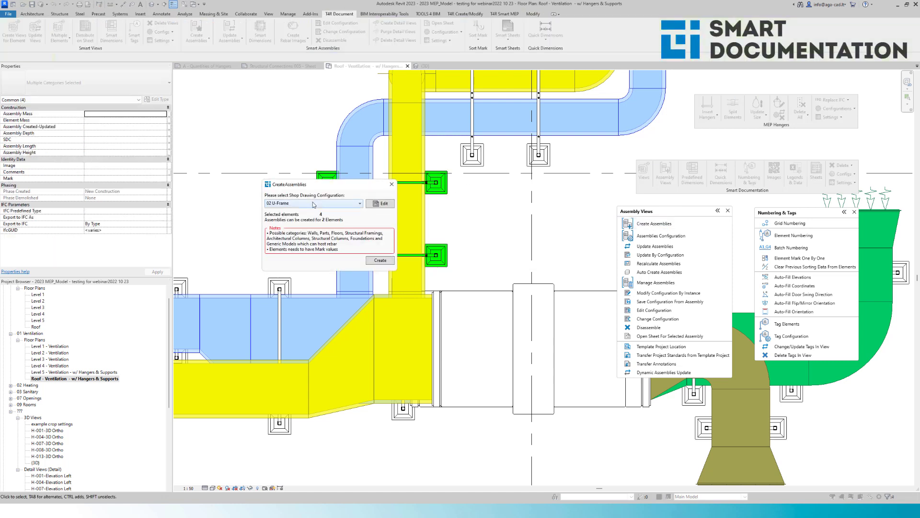
left_click(380, 260)
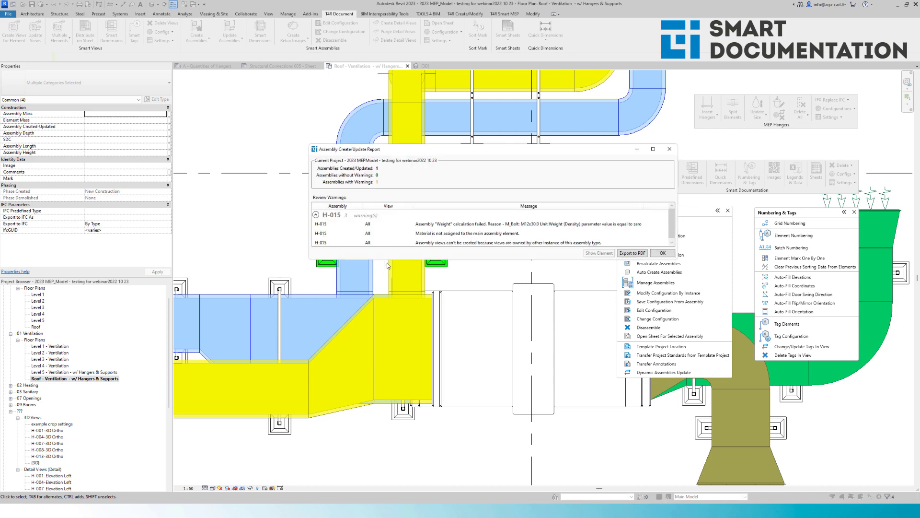
left_click(662, 254)
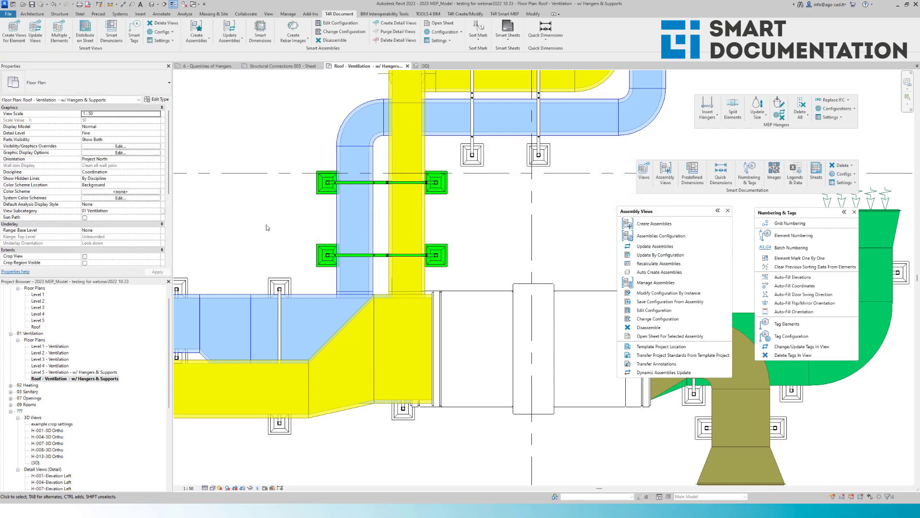
- Open the sheet of assembly H-015 and place its 3D Ortho view on it
scroll(71, 384, "down", 8)
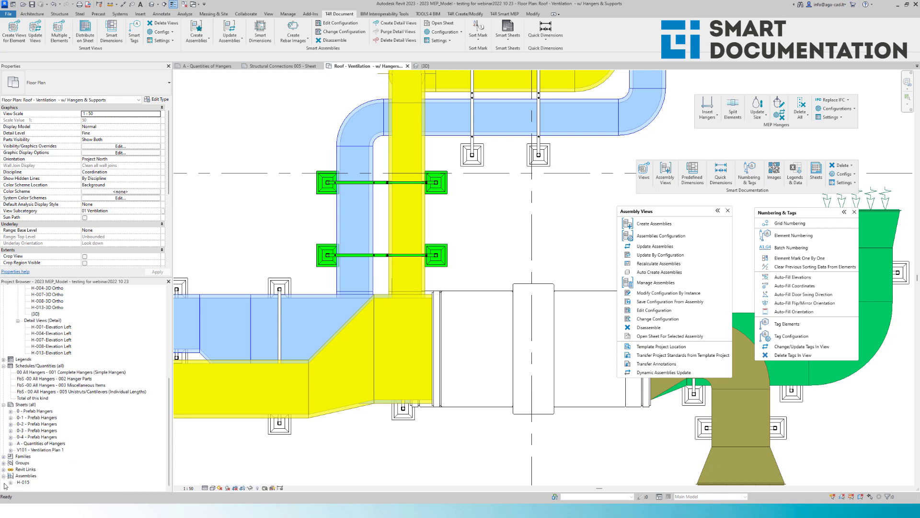
double_click(24, 484)
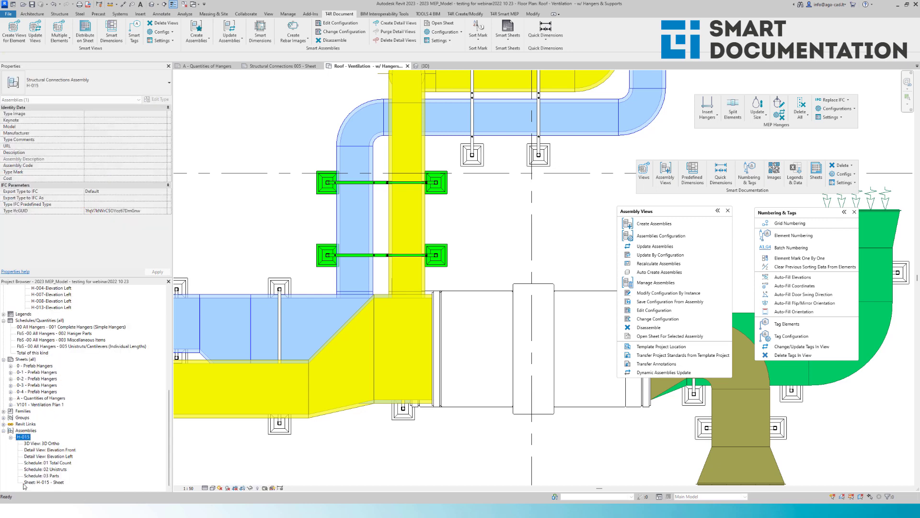
double_click(48, 482)
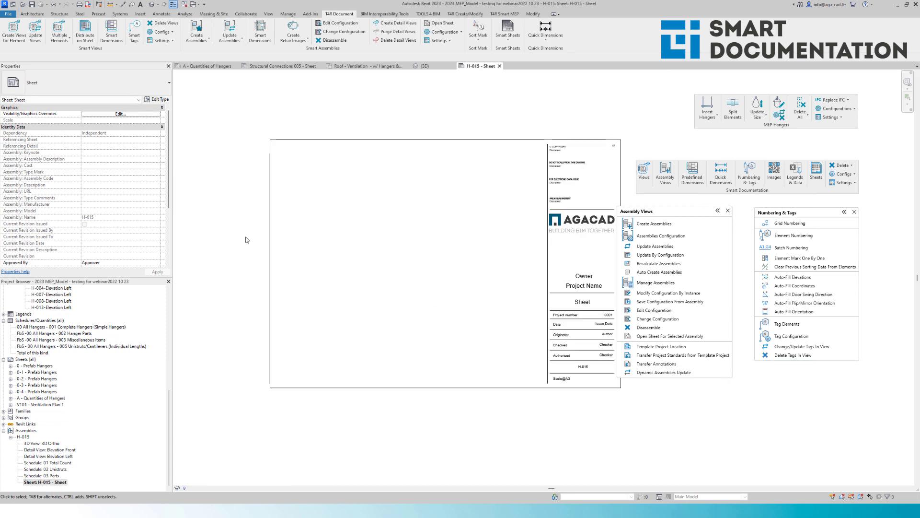
left_click(52, 443)
left_click_drag(52, 446, 296, 232)
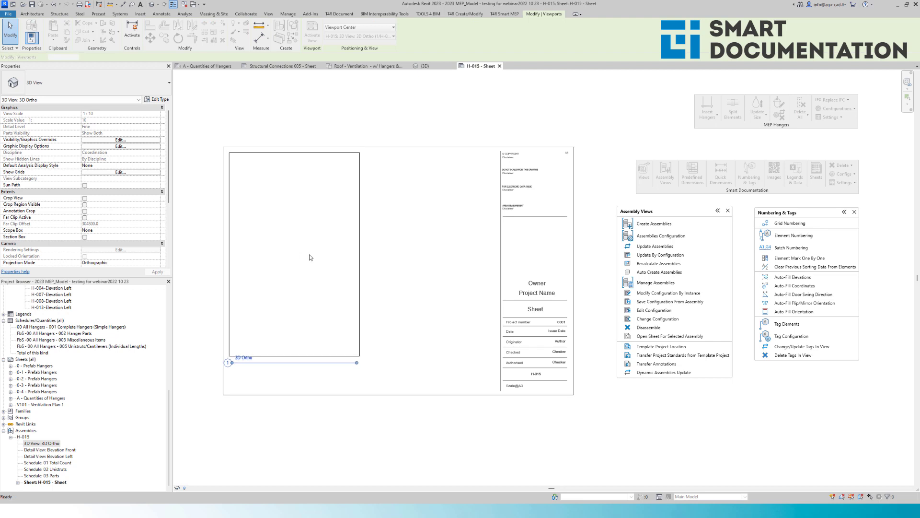
left_click(297, 263)
- Change the sheet's title block to A2 Metric and move the 3D Ortho view to the sheet's upper left corner
left_click(395, 396)
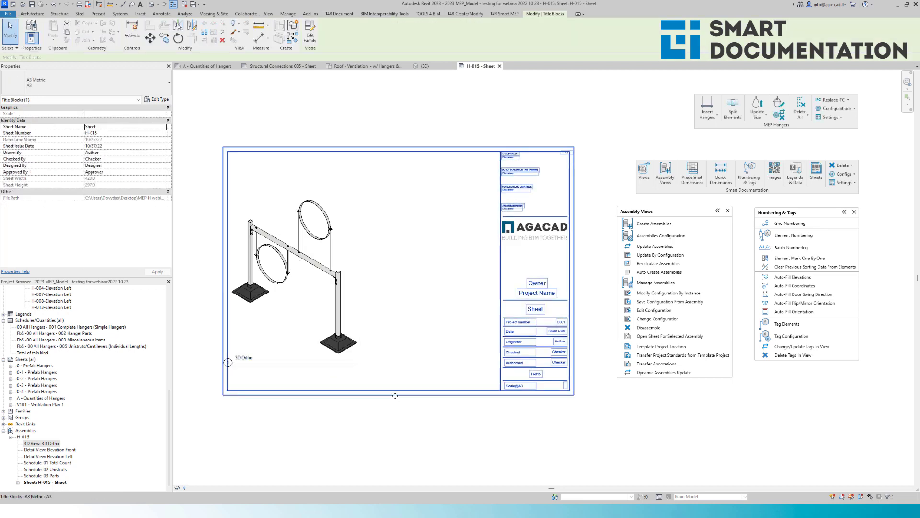
left_click(72, 82)
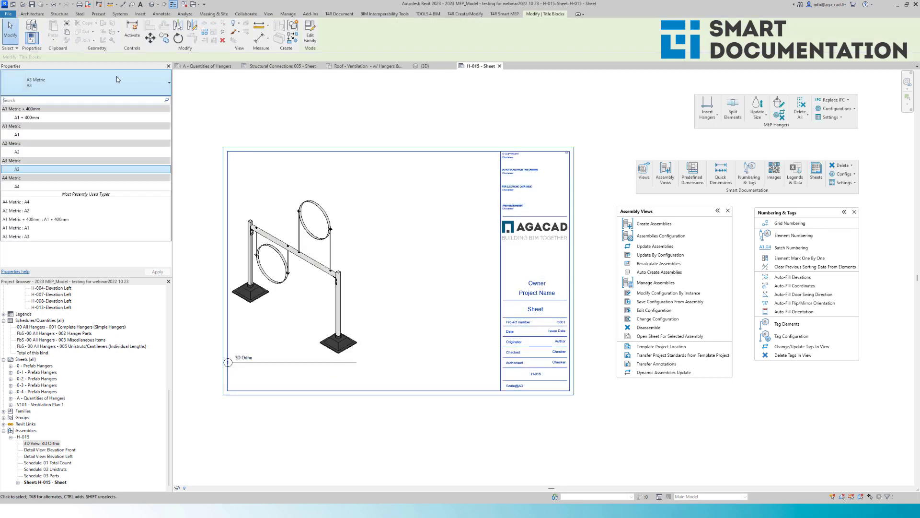
left_click(67, 155)
scroll(382, 219, "down", 4)
left_click(382, 219)
left_click(355, 238)
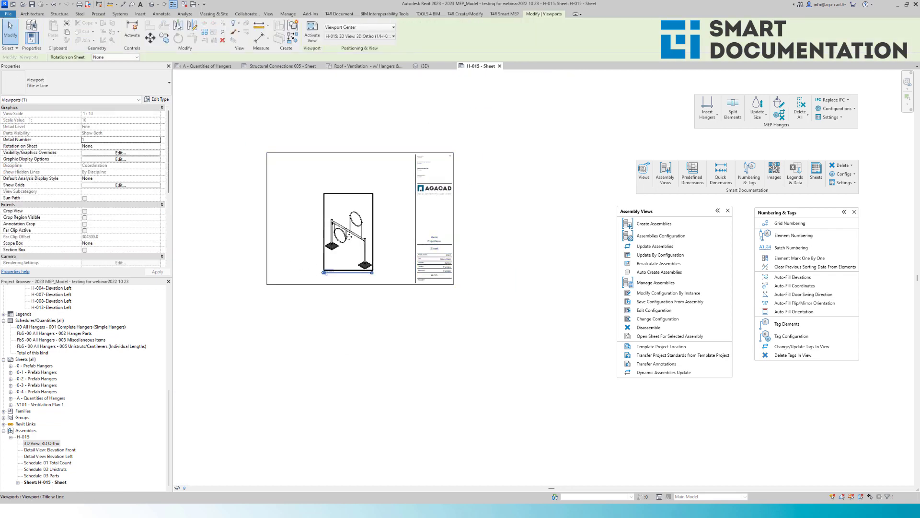
scroll(355, 238, "up", 3)
left_click_drag(354, 238, 258, 171)
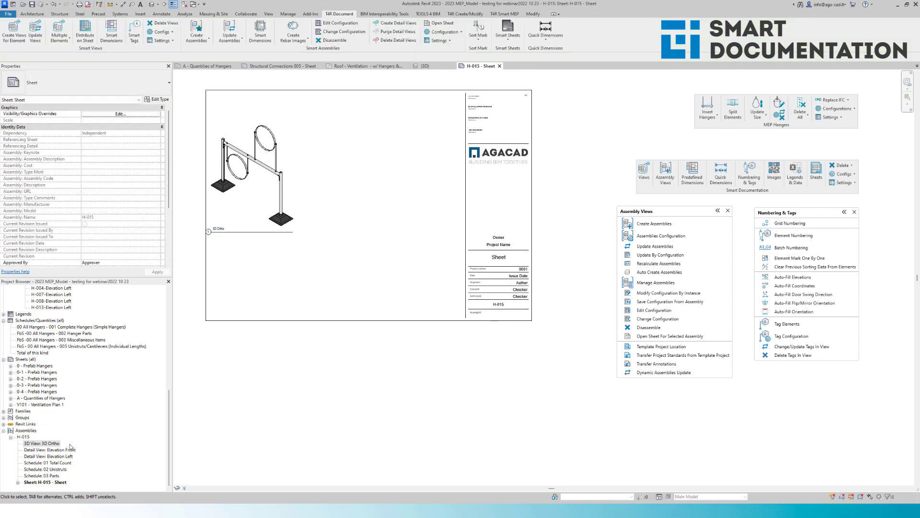
- Place the Elevation Front detail view on the H-015 sheet, just right of the 3D Ortho view
left_click(53, 450)
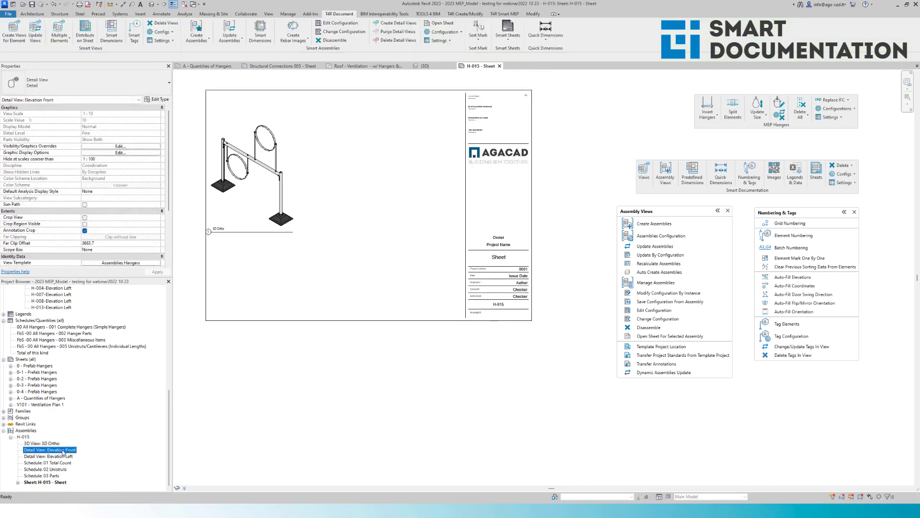
left_click(339, 166)
scroll(343, 171, "up", 3)
left_click(343, 171)
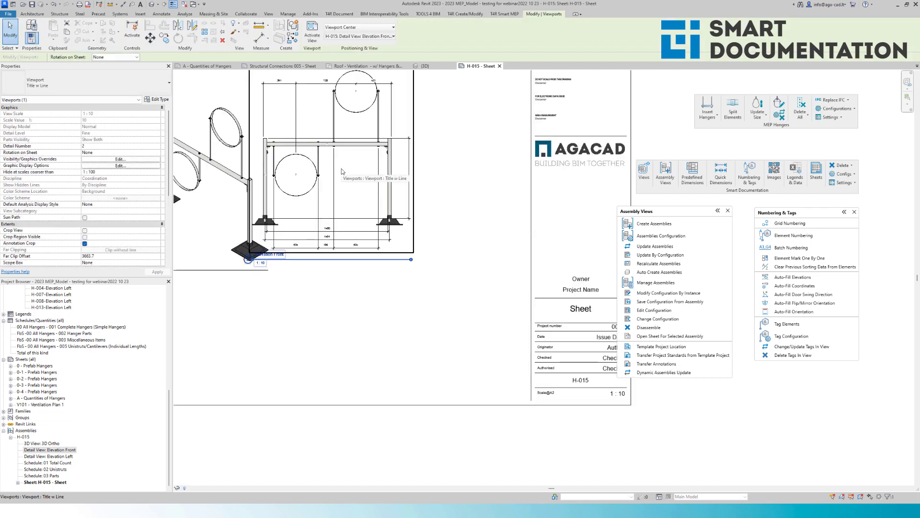
scroll(343, 171, "down", 2)
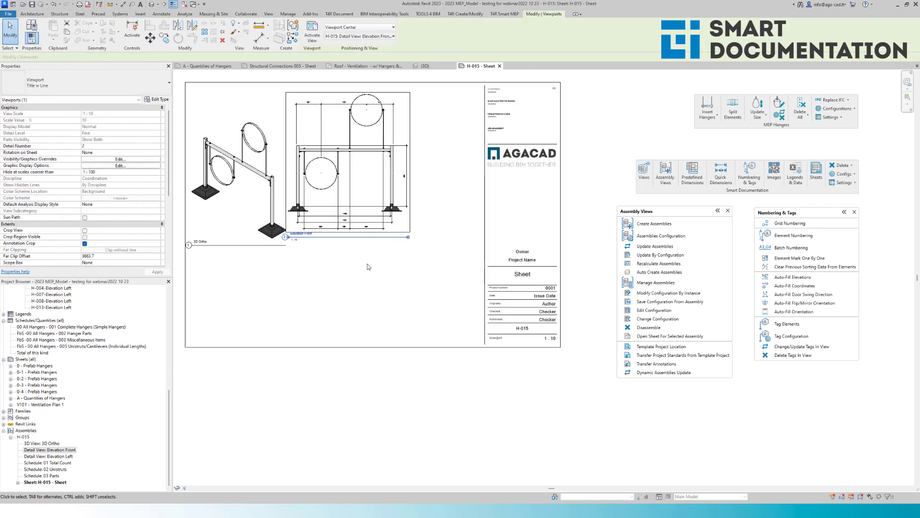
left_click(368, 266)
- Place the Elevation Left detail view on the sheet between the front elevation and the title block
left_click(59, 456)
left_click_drag(59, 462, 455, 168)
left_click(446, 156)
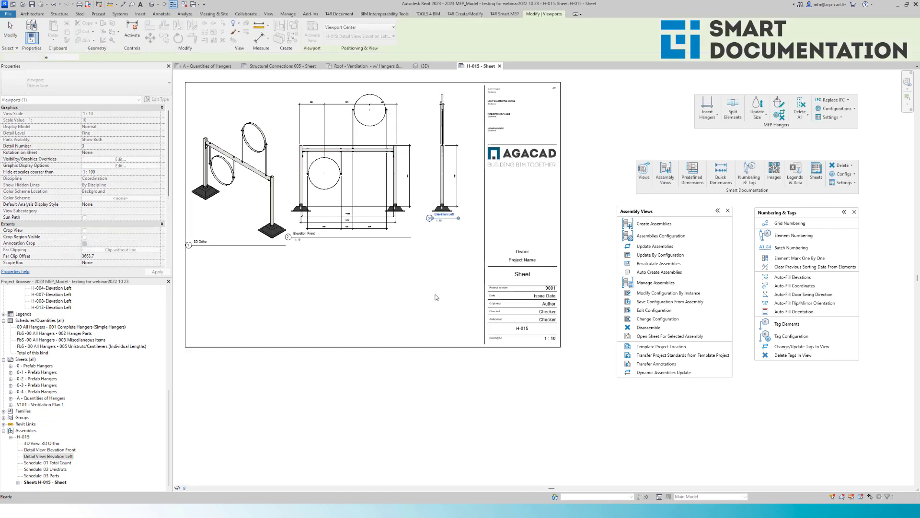
- Place the 01 Total Count and 02 Unistruts schedules on the sheet, one below the other under the 3D and front views
left_click(48, 463)
left_click_drag(48, 468, 288, 292)
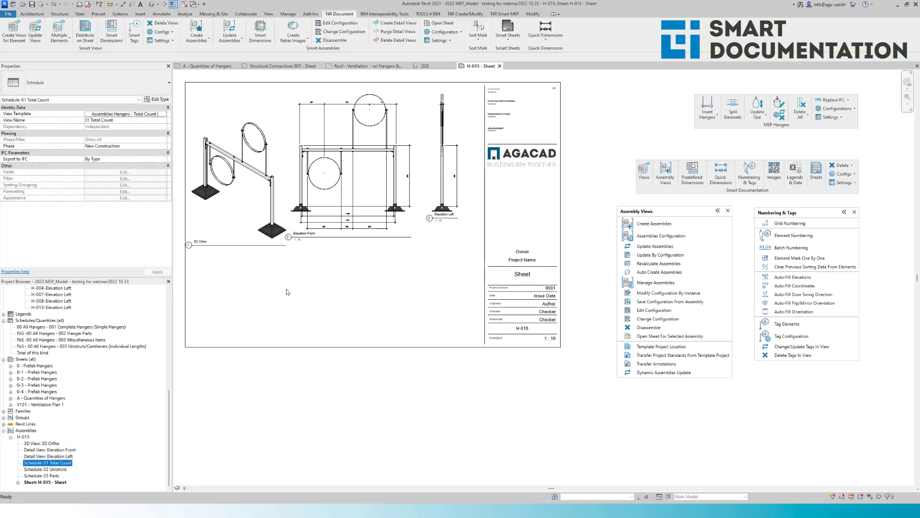
left_click(224, 267)
left_click_drag(56, 470, 278, 323)
left_click(288, 293)
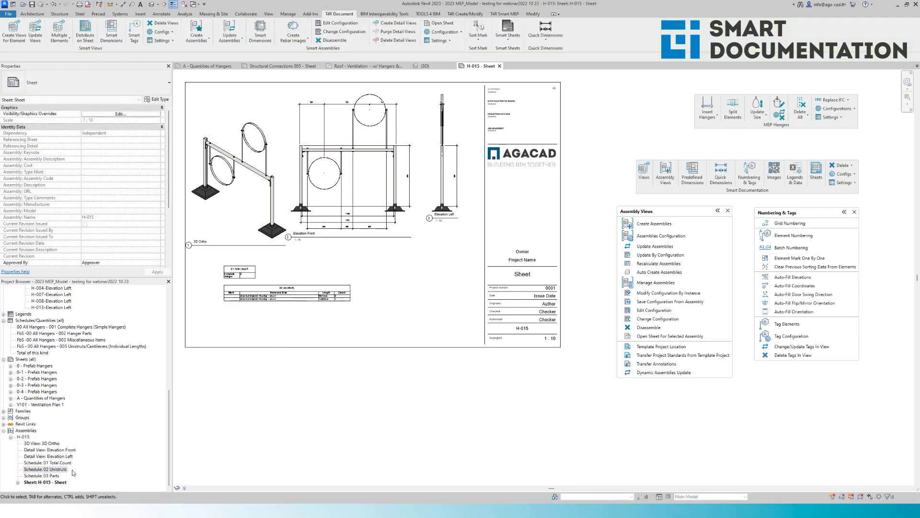
- Place the 03 Parts schedule on the H-015 sheet, directly below the 02 Unistruts schedule
left_click(42, 476)
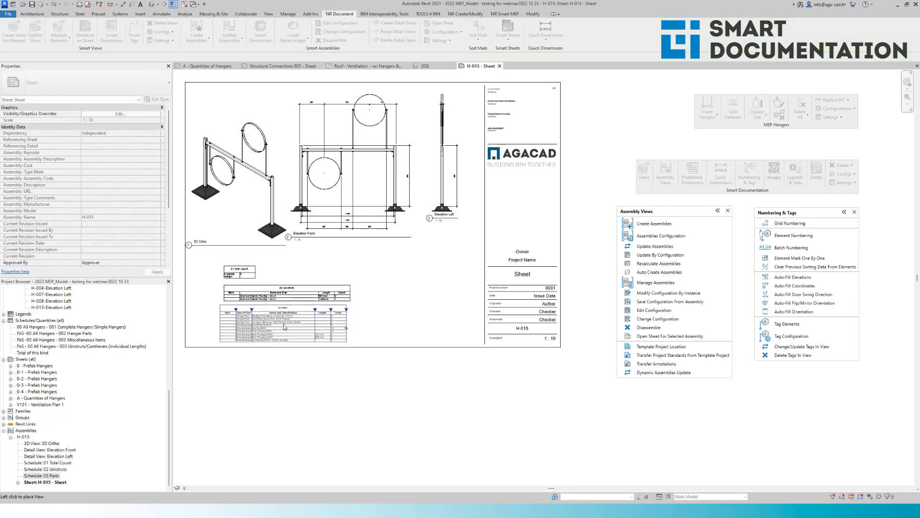
left_click(287, 322)
- Run batch numbering on the hanger elements, close its result report and accept the duplicate Mark warnings
scroll(360, 156, "up", 3)
middle_click_drag(360, 156, 358, 205)
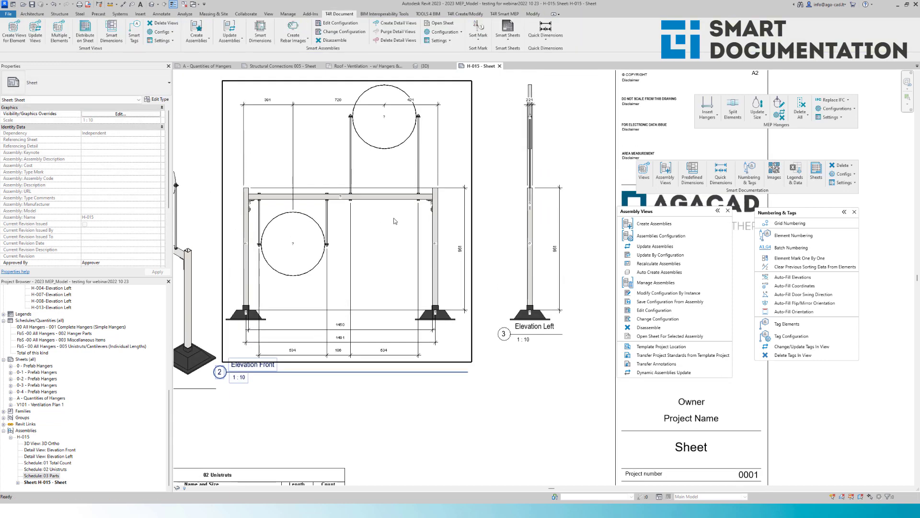
left_click(806, 248)
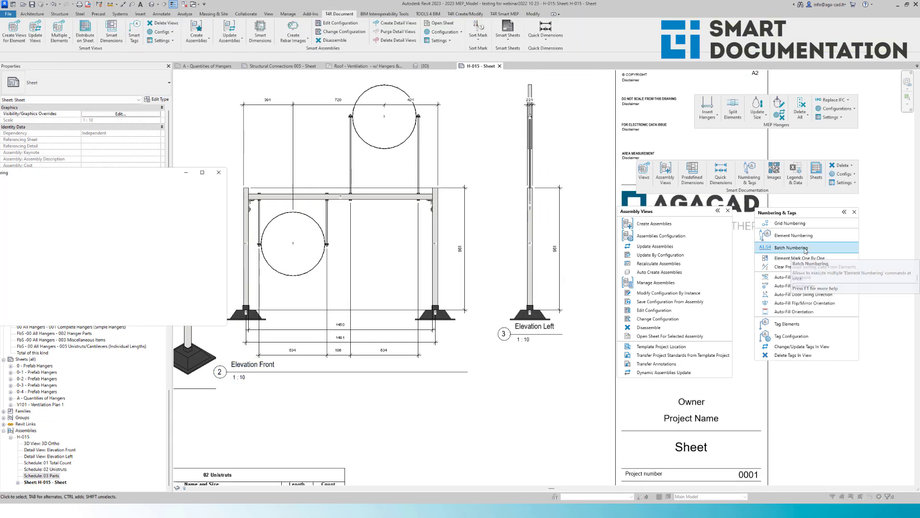
left_click_drag(87, 179, 349, 208)
left_click(423, 343)
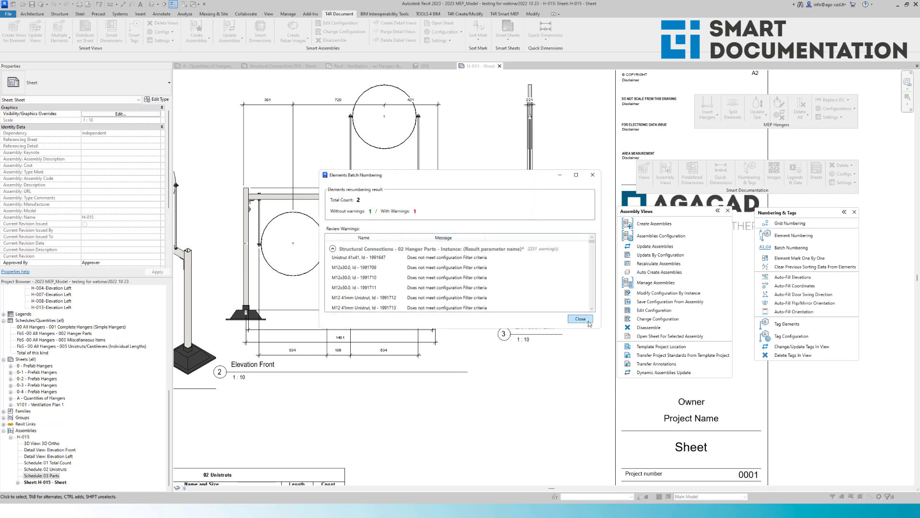
left_click(580, 318)
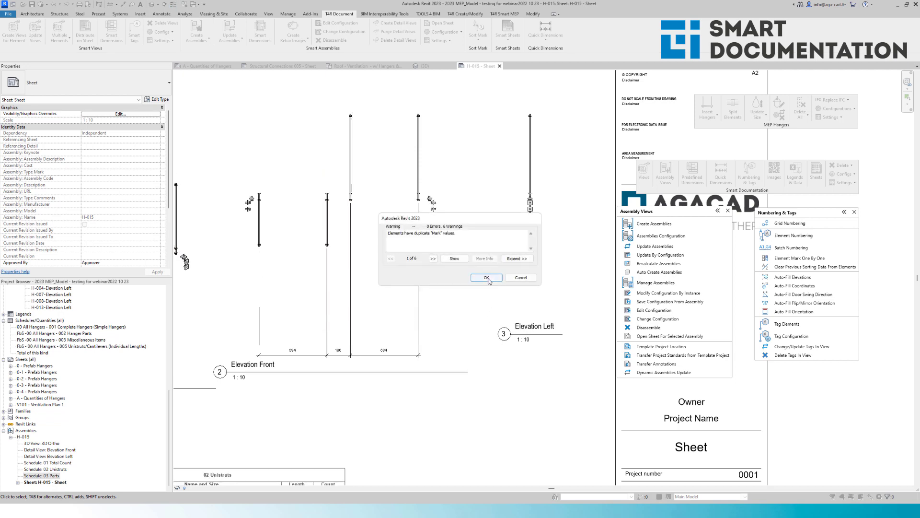
left_click(490, 280)
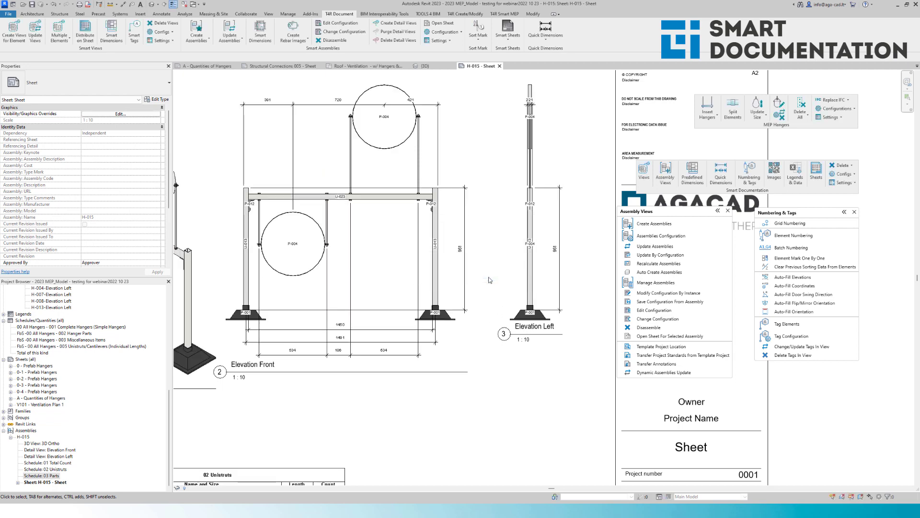
- Activate the Elevation Front view on the sheet and move its 391-720-421 dimension string down to just above the beam
scroll(411, 239, "down", 2)
scroll(357, 220, "up", 4)
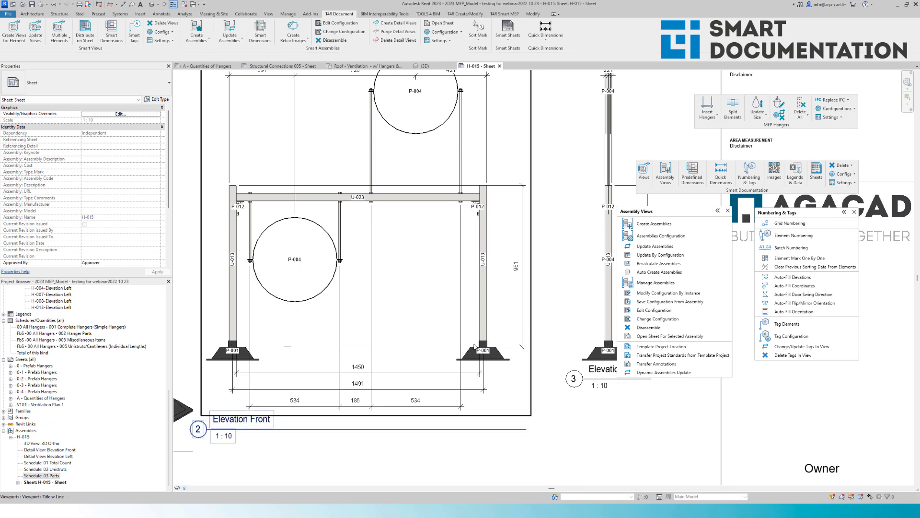
scroll(338, 252, "down", 2)
left_click(379, 262)
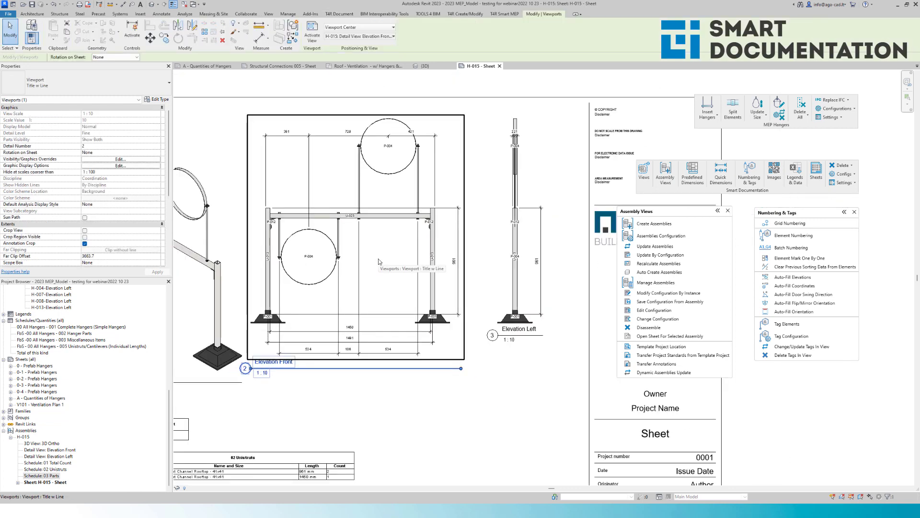
double_click(379, 262)
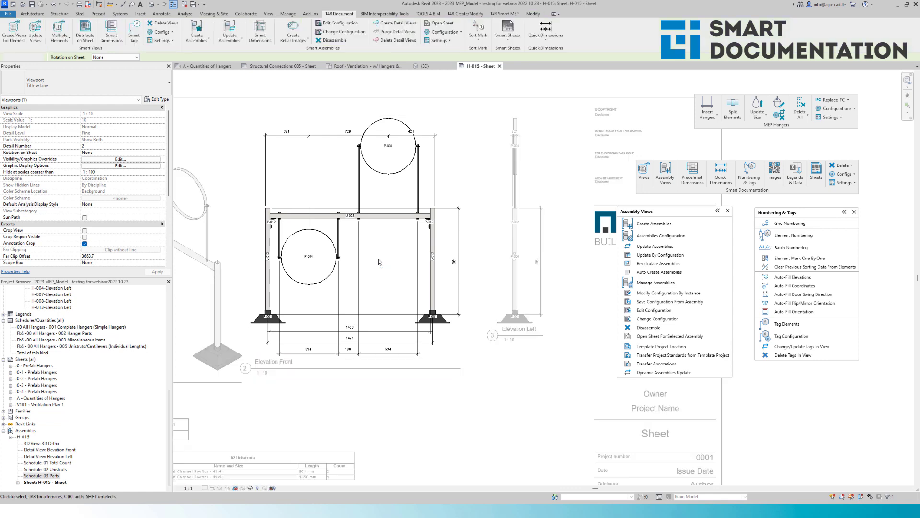
scroll(315, 126, "up", 3)
left_click(314, 149)
left_click_drag(314, 149, 314, 241)
key("Escape")
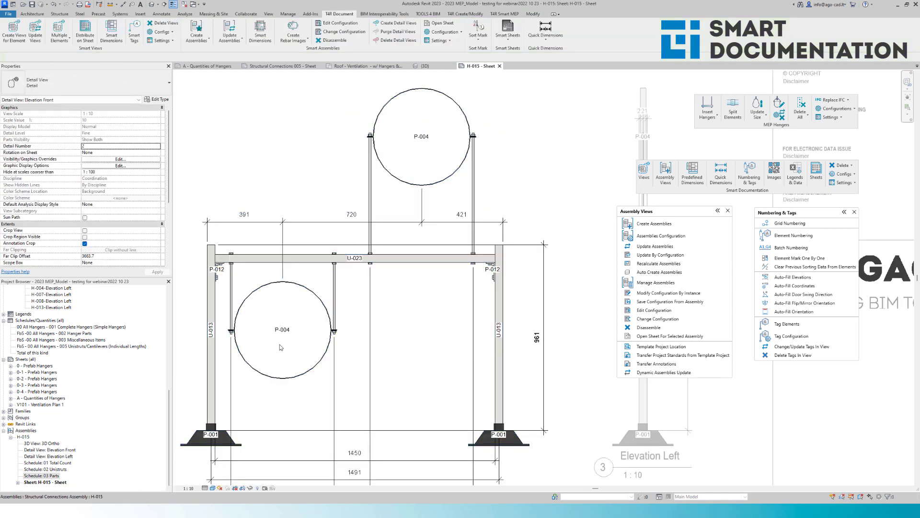
left_click(208, 234)
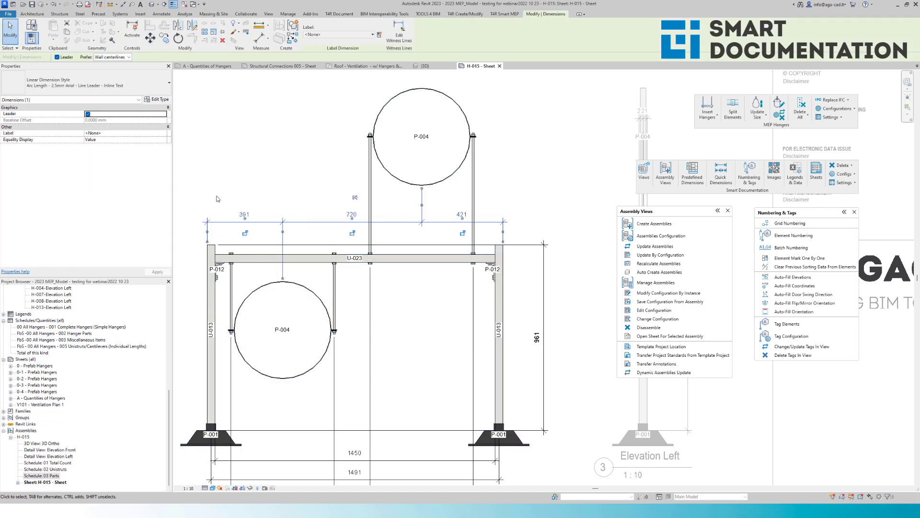
left_click(280, 176)
- Move the 534-186-534 dimension string up between the posts, just below the lower duct circle
scroll(352, 379, "down", 1)
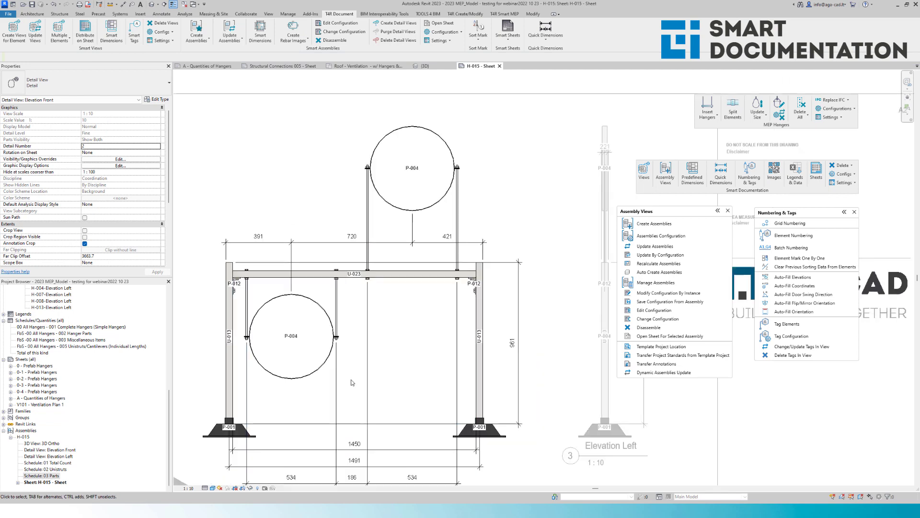
left_click(382, 483)
middle_click_drag(382, 482, 378, 387)
left_click_drag(379, 387, 385, 293)
left_click(393, 243)
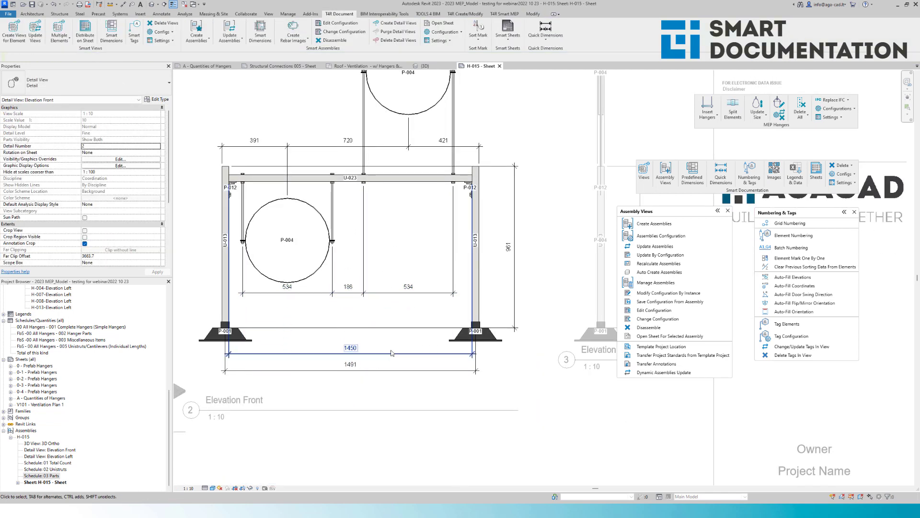
- Check the frame's height and overall width dimensions, leave the Elevation Front view and review the complete H-015 sheet
left_click(515, 268)
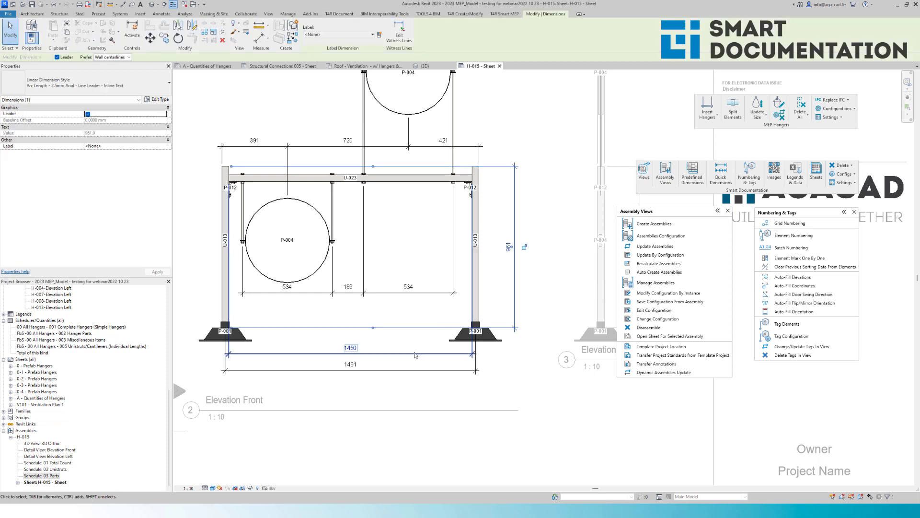
left_click(417, 372)
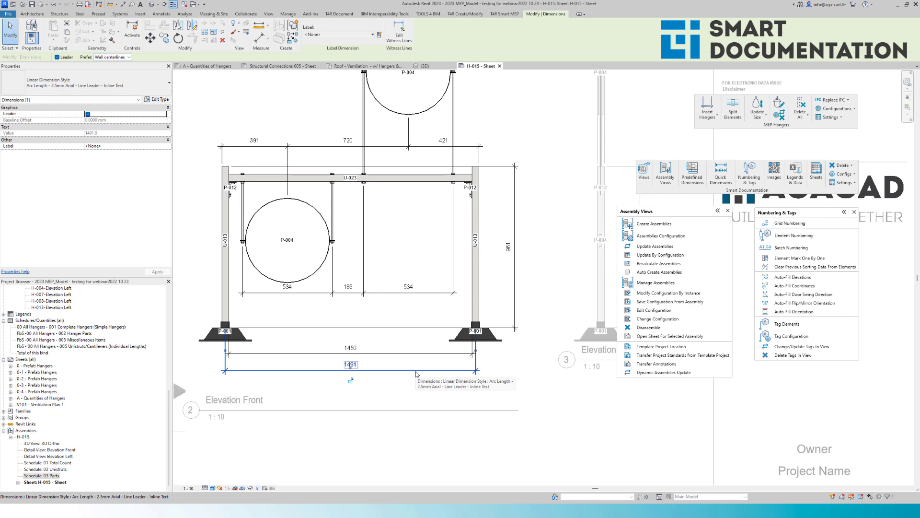
key("Escape")
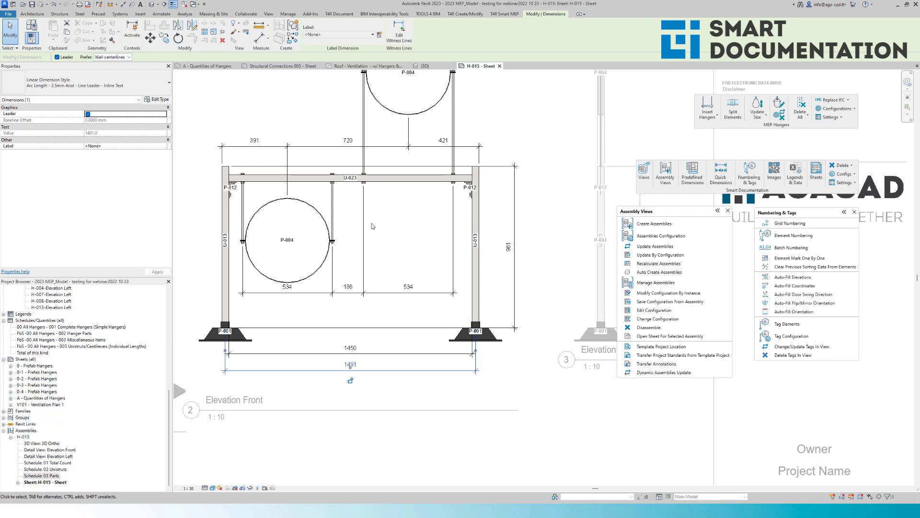
scroll(384, 222, "down", 5)
scroll(517, 218, "up", 1)
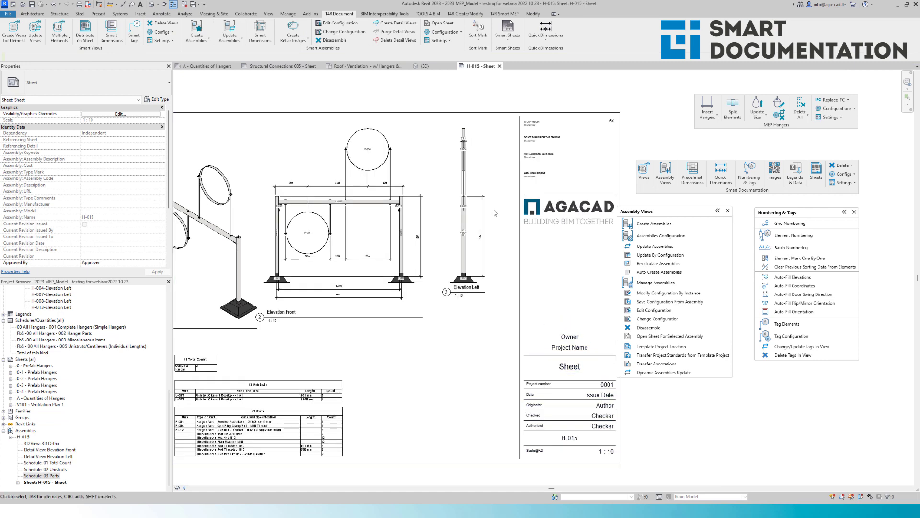
scroll(495, 211, "down", 2)
scroll(299, 365, "up", 2)
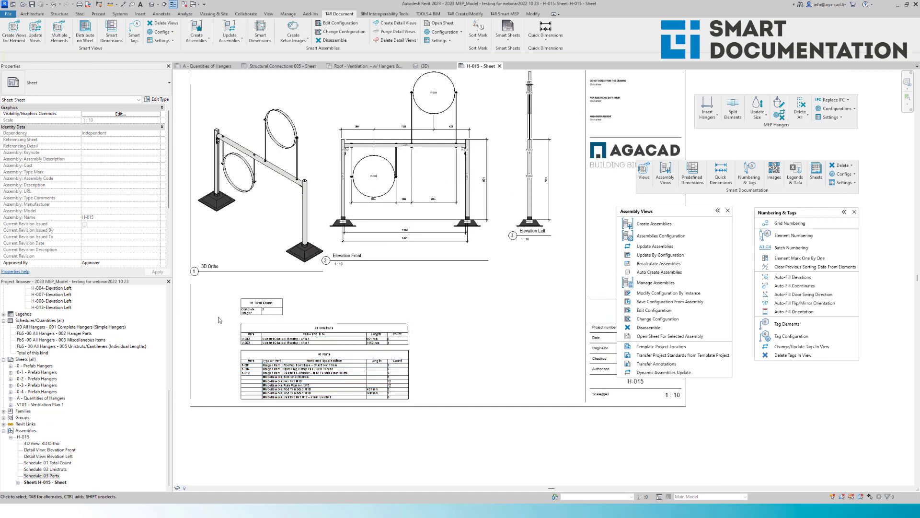
scroll(219, 320, "down", 2)
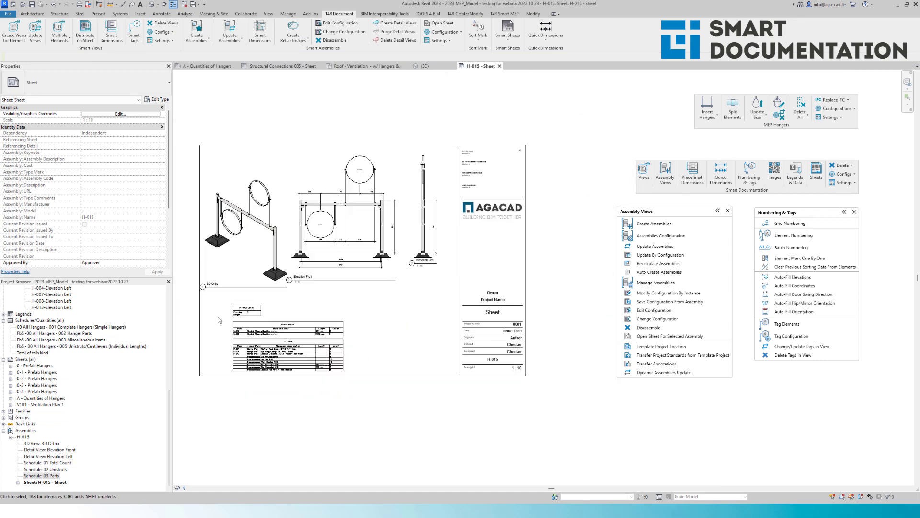